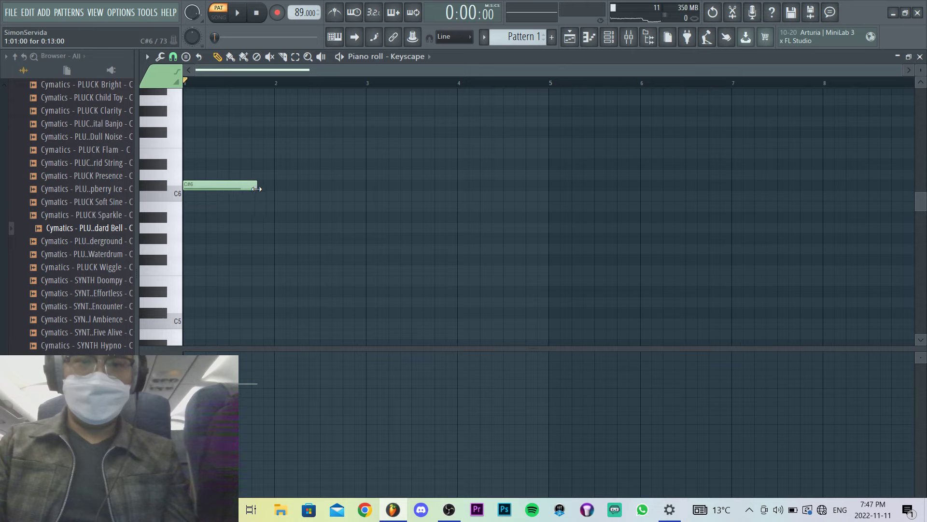
Preview the one-bar C#6 note, slice it at the half-bar mark and delete its second half.
key("space")
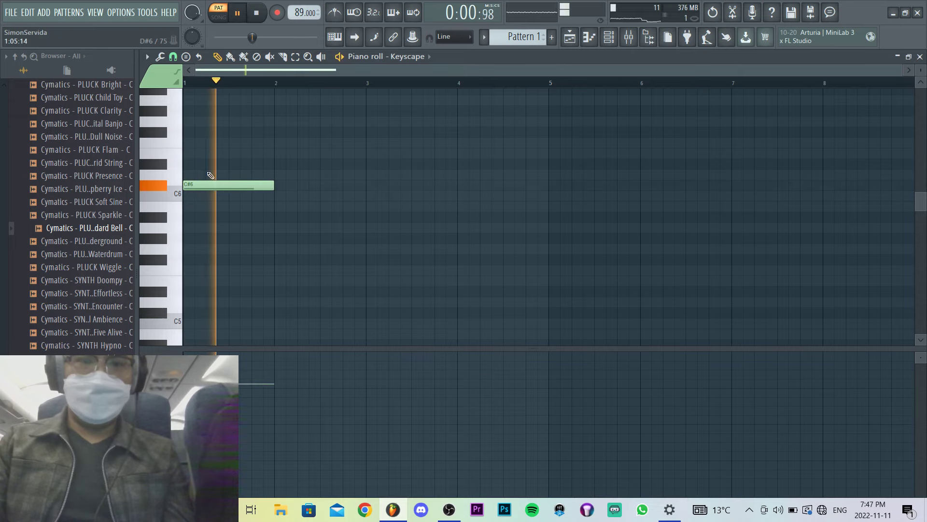
scroll(213, 177, "up", 5)
key("space")
key("c")
left_click(434, 199)
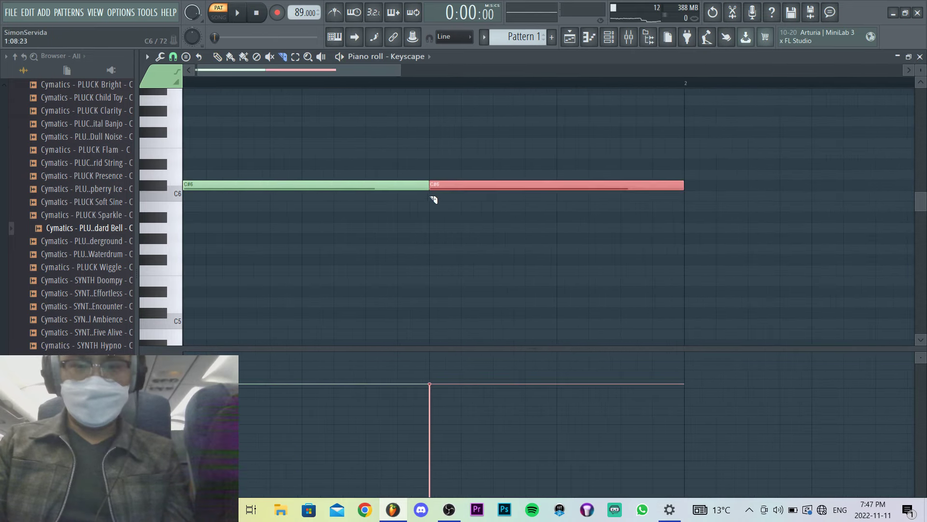
key("p")
right_click(481, 183)
Add a C#5 note at the start of bar 1 and shorten it to half a bar.
scroll(324, 207, "down", 3)
left_click_drag(193, 281, 169, 283)
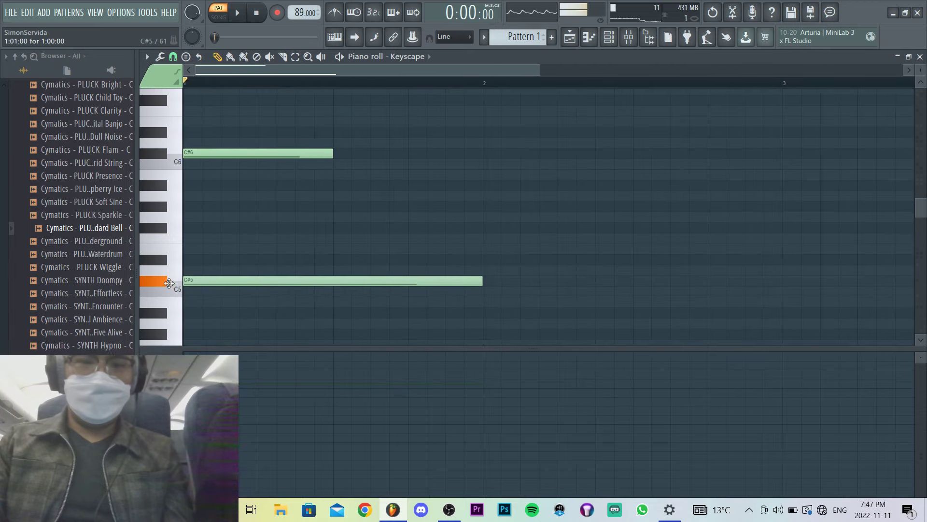
right_click(418, 278)
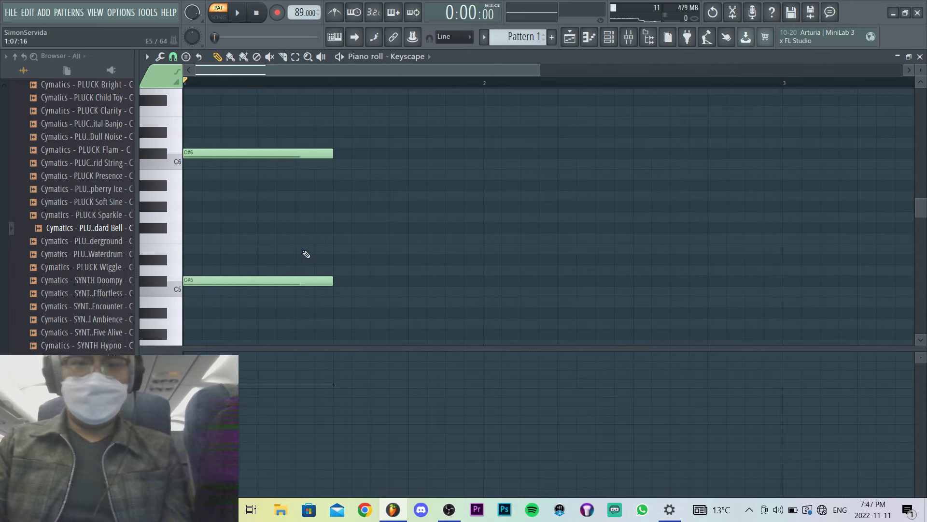
Add half-bar C#4 and G#4 notes below the C#5 at the start of bar 1.
scroll(265, 243, "down", 4)
mouse_move(265, 240)
left_mouse_down()
mouse_move(157, 211)
mouse_move(130, 183)
mouse_move(123, 205)
left_mouse_up()
key("p")
key("Delete")
scroll(253, 226, "up", 1)
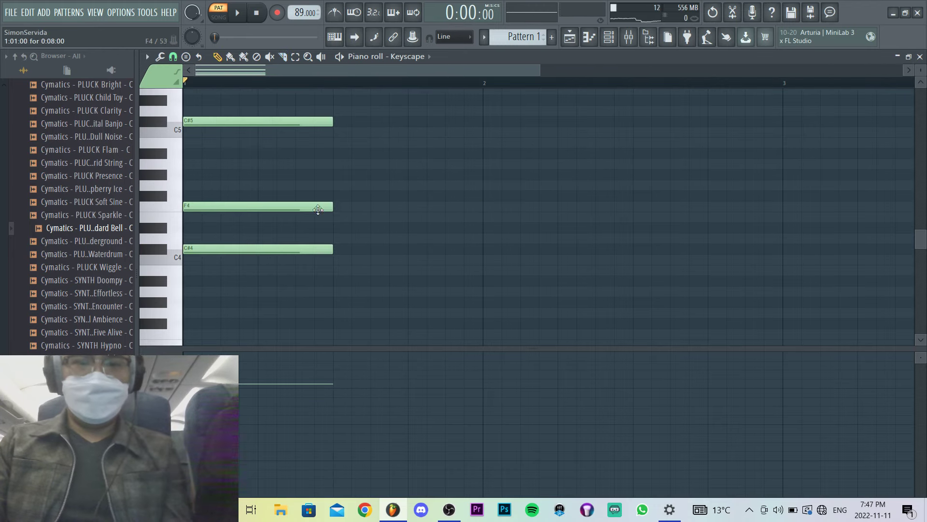
left_click_drag(318, 209, 305, 175)
Add half-bar F5, G#5 and C6 notes to the chord, with the C6 replacing the C#6.
scroll(281, 182, "up", 2)
key("space")
key("space")
mouse_move(213, 195)
left_mouse_down()
mouse_move(177, 195)
mouse_move(171, 211)
left_mouse_up()
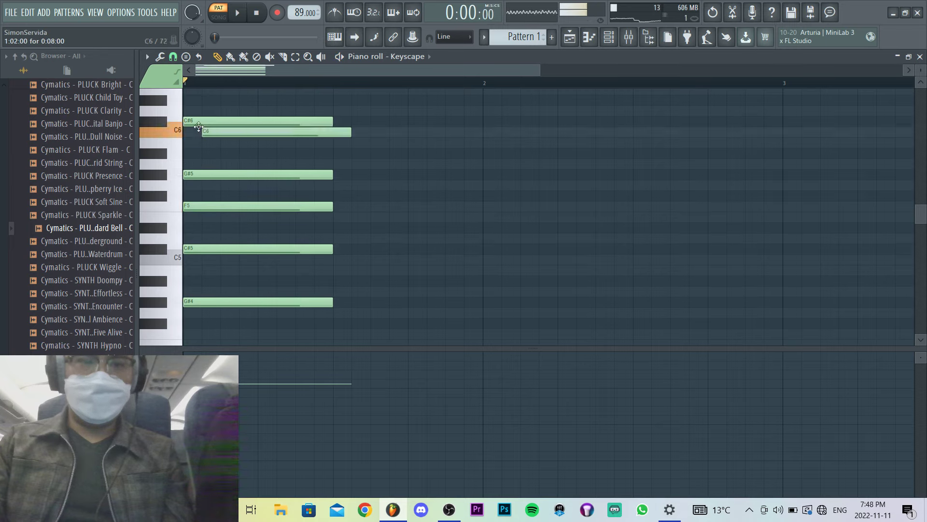
left_click_drag(244, 124, 218, 135)
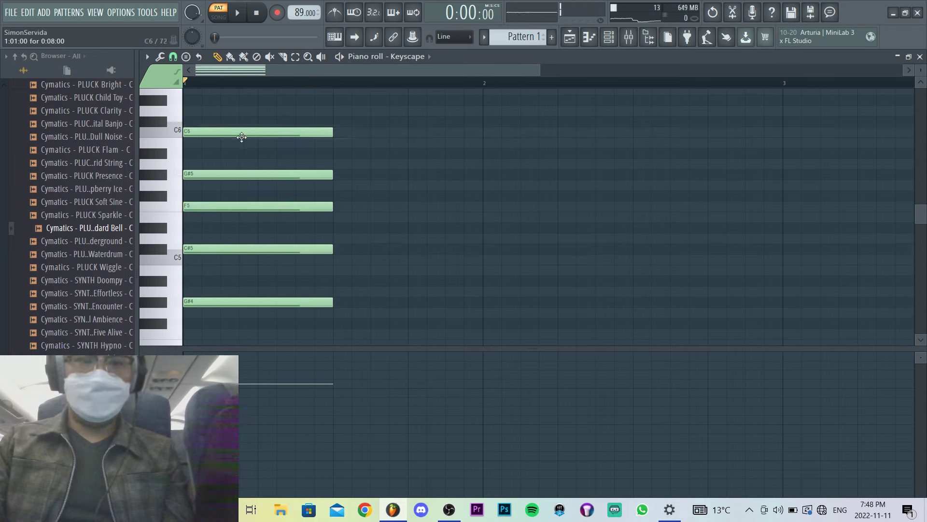
key("space")
key("space")
scroll(376, 179, "down", 2)
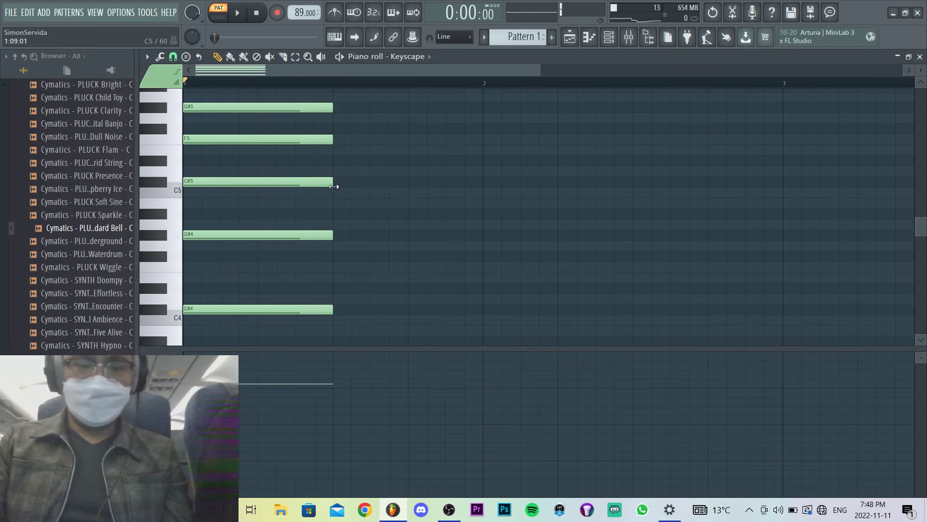
Lower the tempo to 80 BPM and turn on the metronome while playing the chord.
key("space")
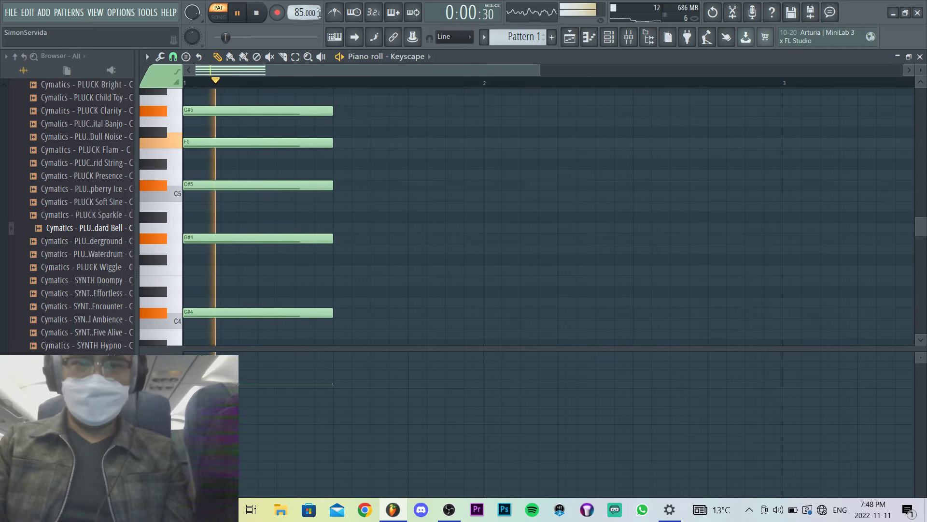
key("space")
scroll(299, 13, "down", 2)
scroll(300, 13, "down", 3)
key("space")
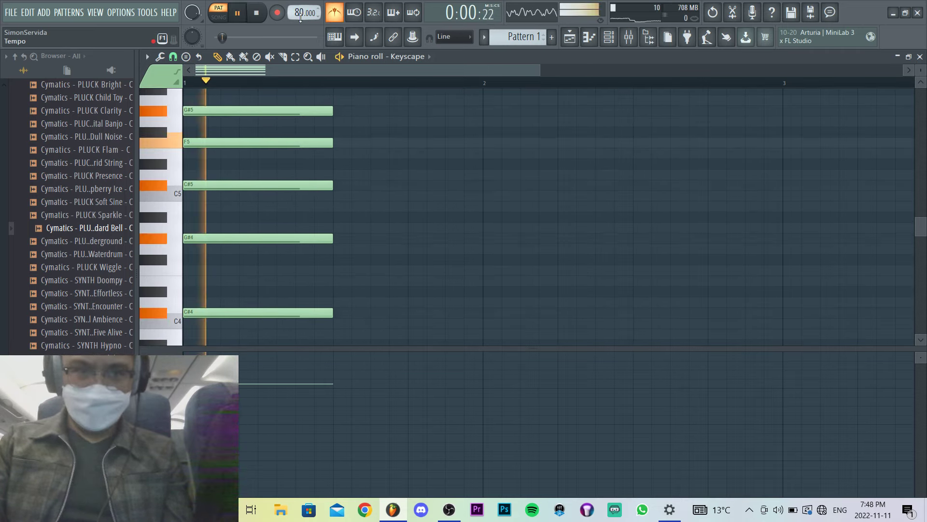
key("space")
Add a half-bar F6 note on top of the first chord and play the result.
scroll(374, 164, "down", 3)
scroll(363, 250, "up", 2)
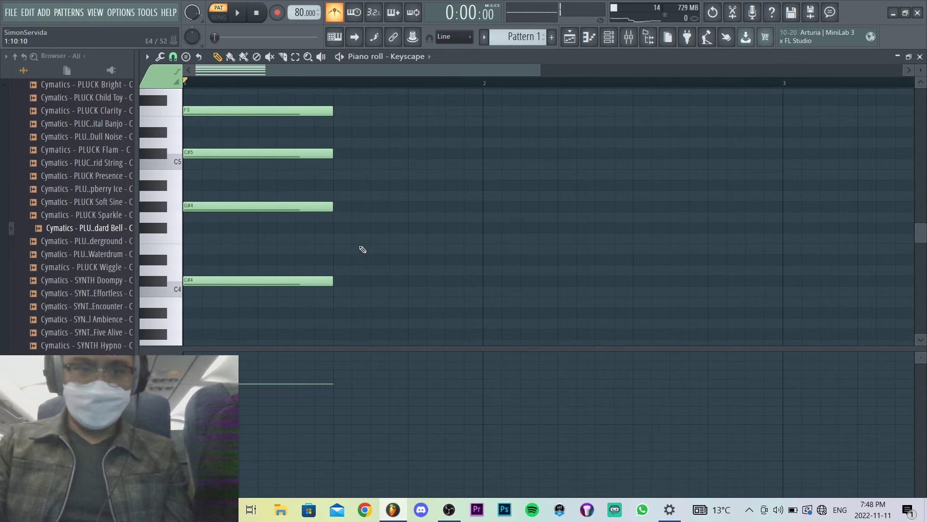
scroll(353, 242, "up", 5)
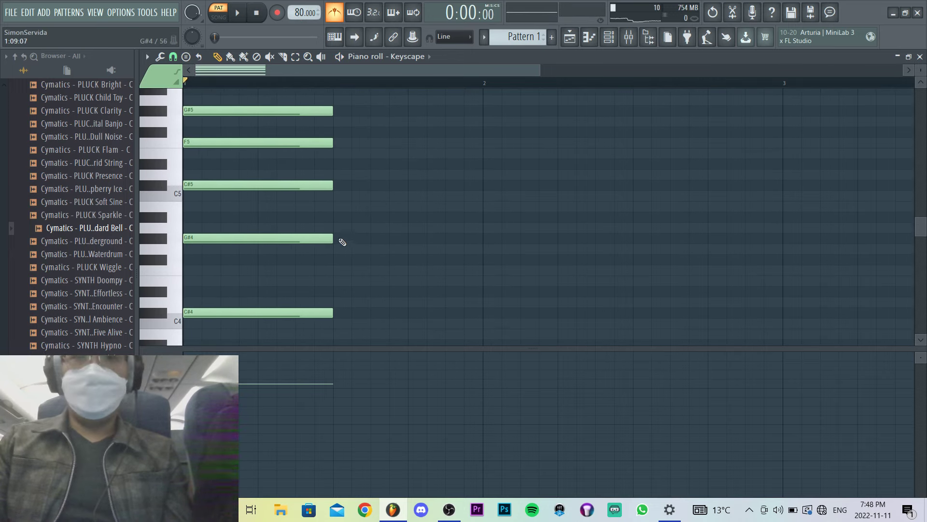
left_click(226, 168)
left_click_drag(227, 168, 189, 147)
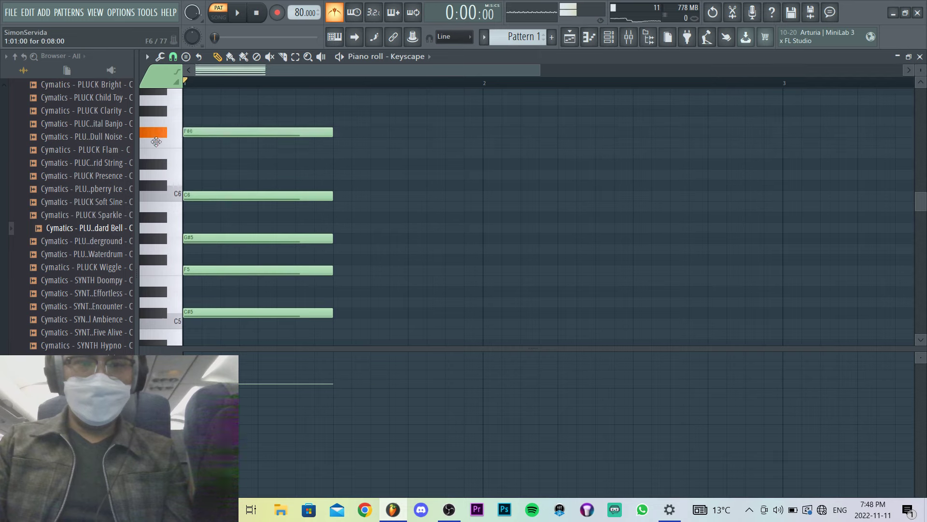
key("space")
key("space")
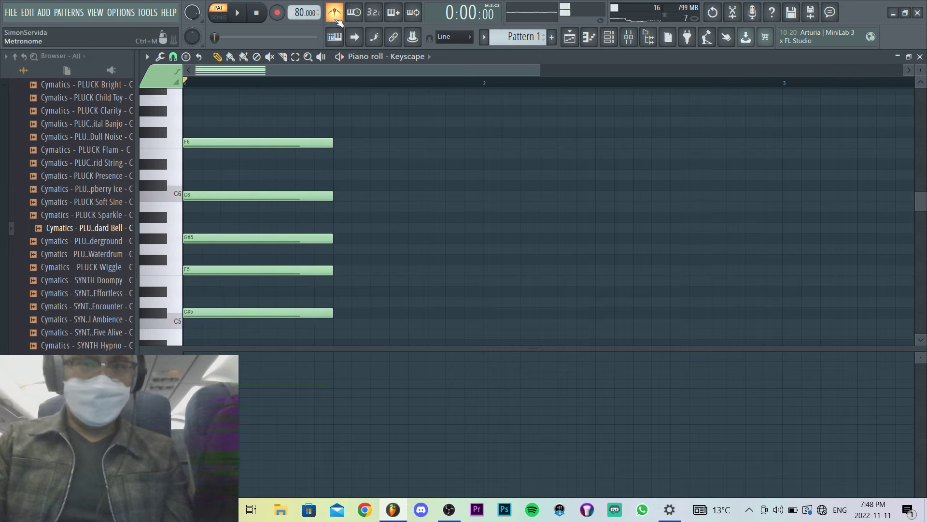
Draw an ascending run of two-step notes C#6, D#6, F6 and F#6 after the first chord and play it back.
left_click_drag(349, 153, 328, 185)
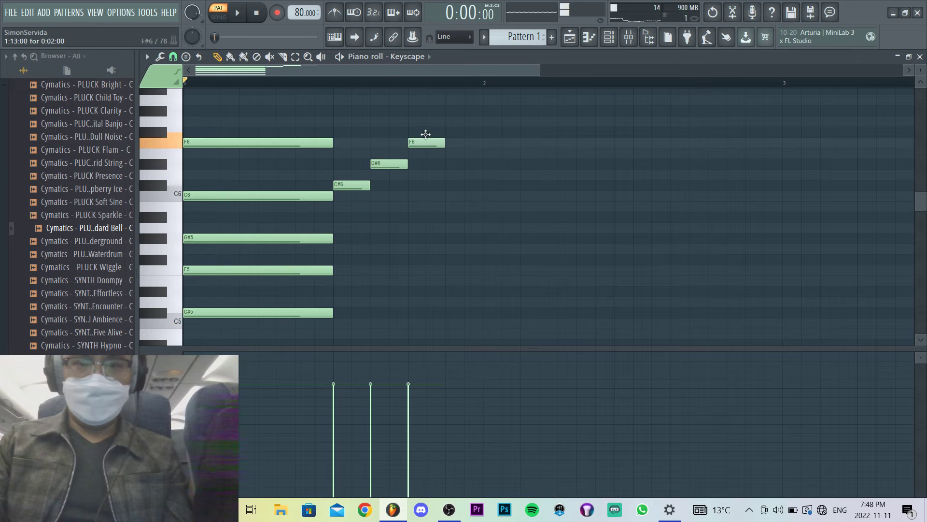
key("space")
scroll(420, 157, "down", 4)
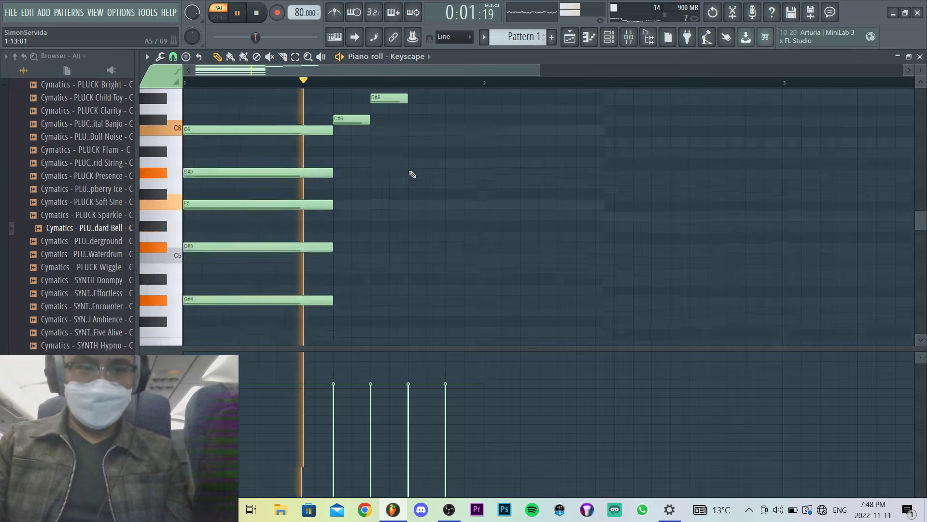
scroll(407, 181, "up", 3)
key("space")
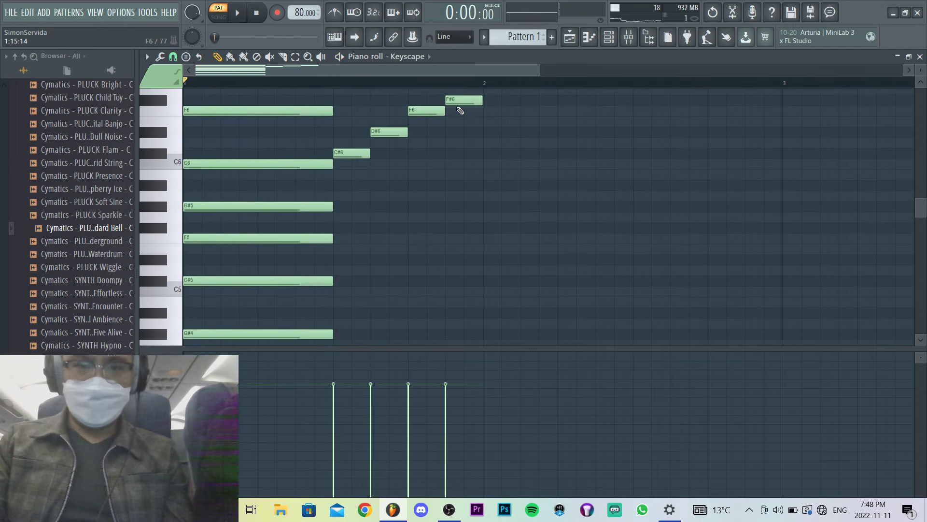
Place a D#4 bass note under the F#6 at the end of the run and lengthen both notes to ten steps.
scroll(445, 217, "down", 3)
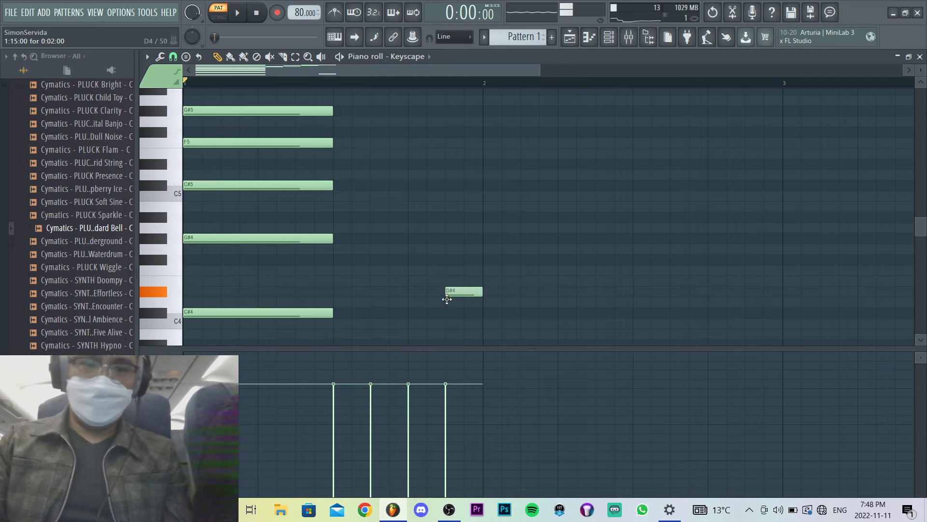
scroll(458, 262, "up", 6)
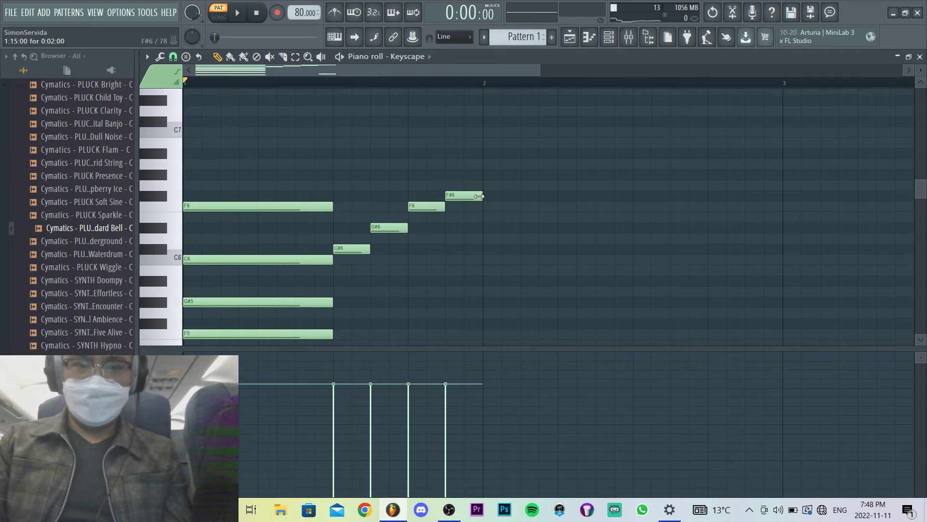
left_click_drag(620, 198, 634, 198)
scroll(596, 224, "down", 5)
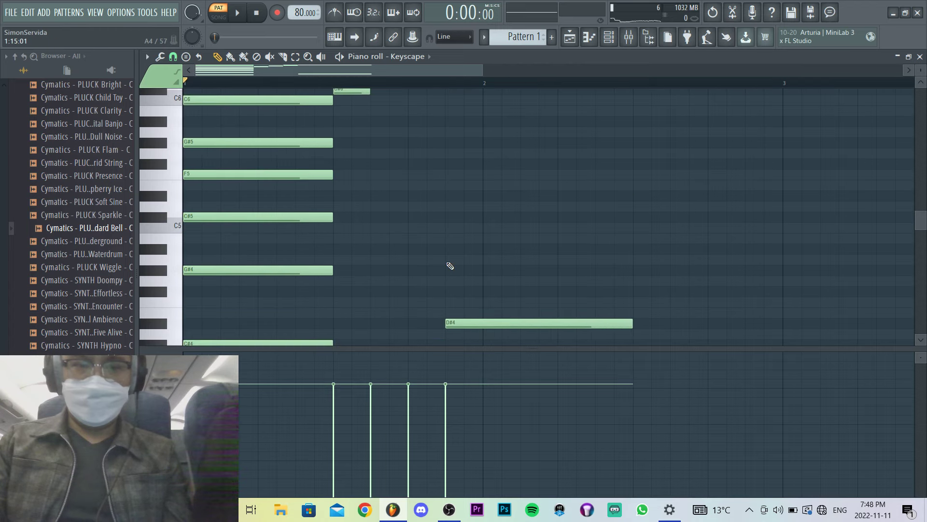
Add ten-step A#4, C#5 and G#5 notes between the D#4 and F#6, and play both chords.
left_click_drag(454, 281, 447, 240)
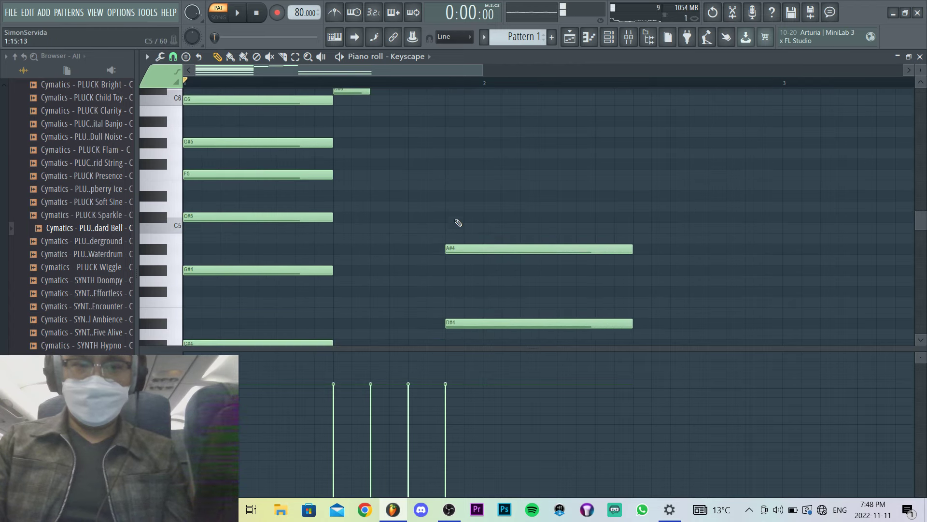
mouse_move(451, 191)
left_mouse_down()
mouse_move(432, 208)
mouse_move(446, 196)
mouse_move(450, 238)
mouse_move(455, 203)
left_mouse_up()
scroll(446, 223, "up", 2)
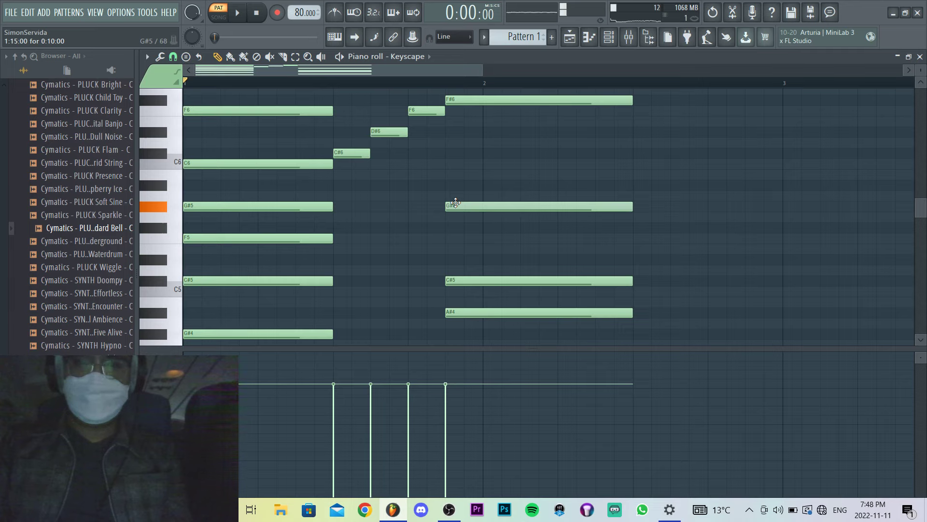
key("space")
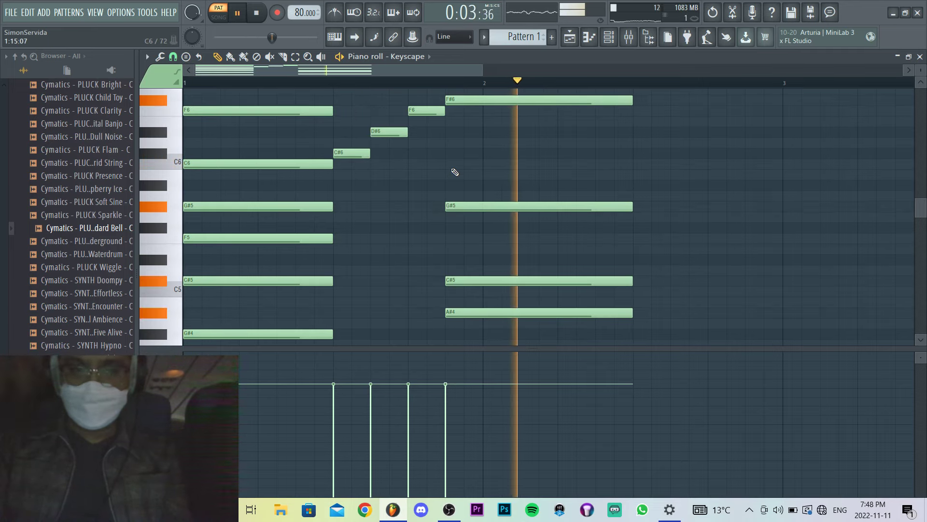
key("space")
key("space")
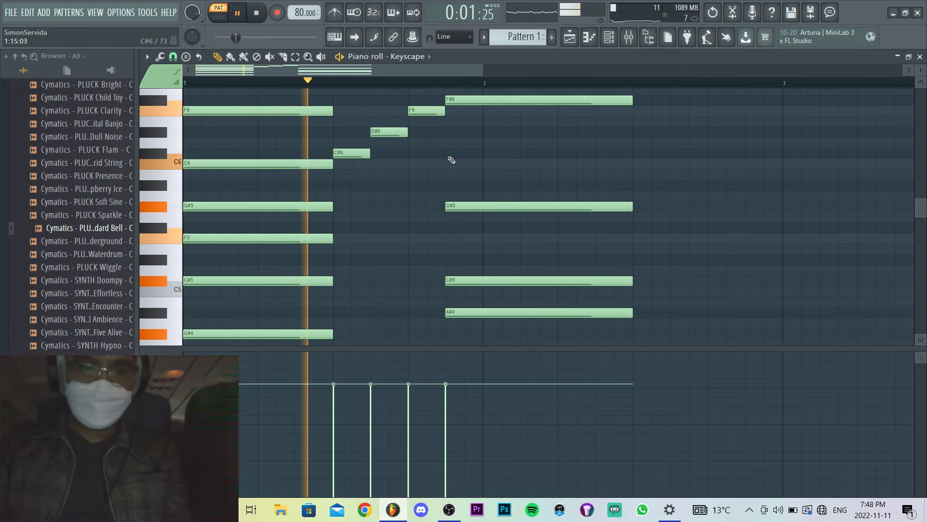
key("space")
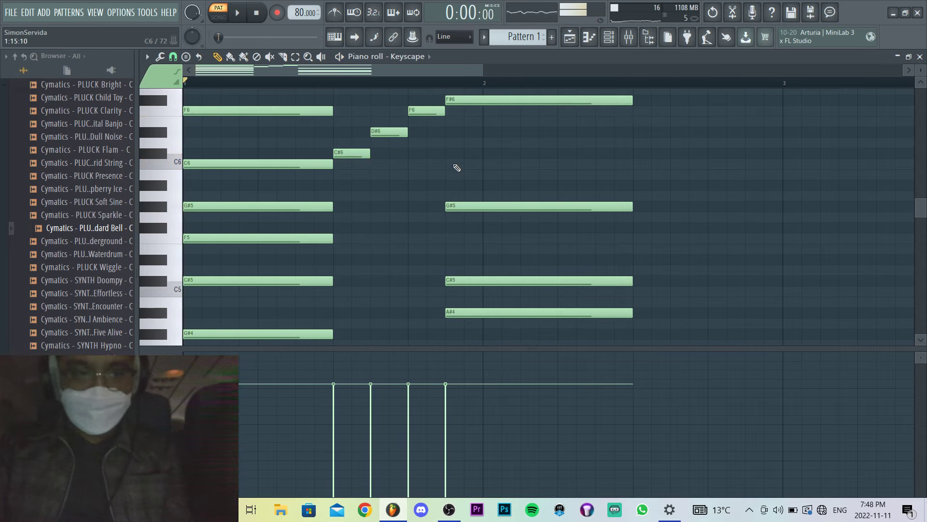
Move the second chord's G#5 down to F#5 and add a ten-step C#6 above it.
scroll(459, 193, "down", 2)
scroll(461, 197, "down", 4)
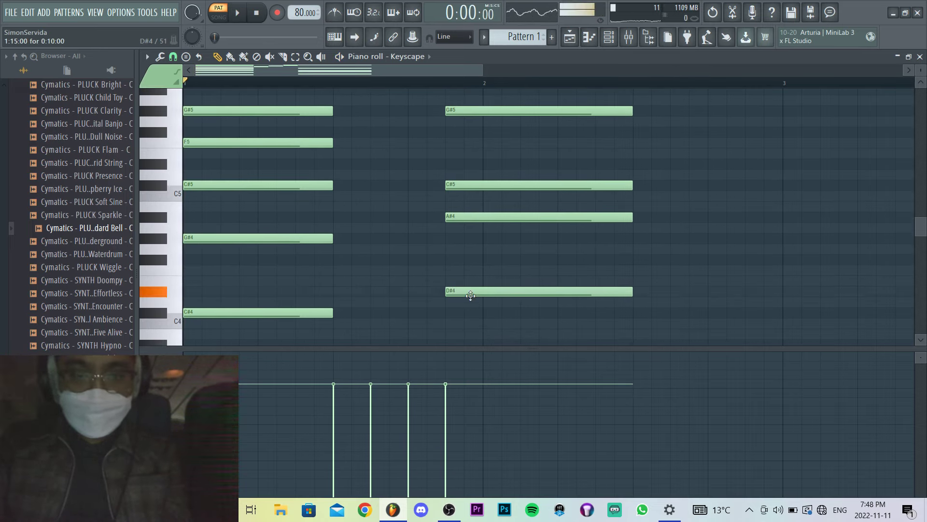
scroll(458, 185, "up", 2)
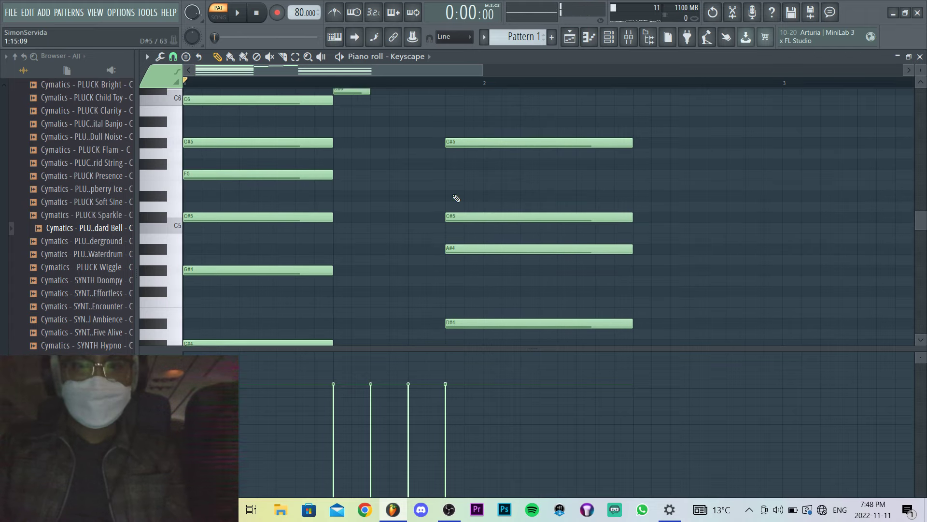
left_click_drag(454, 144, 459, 169)
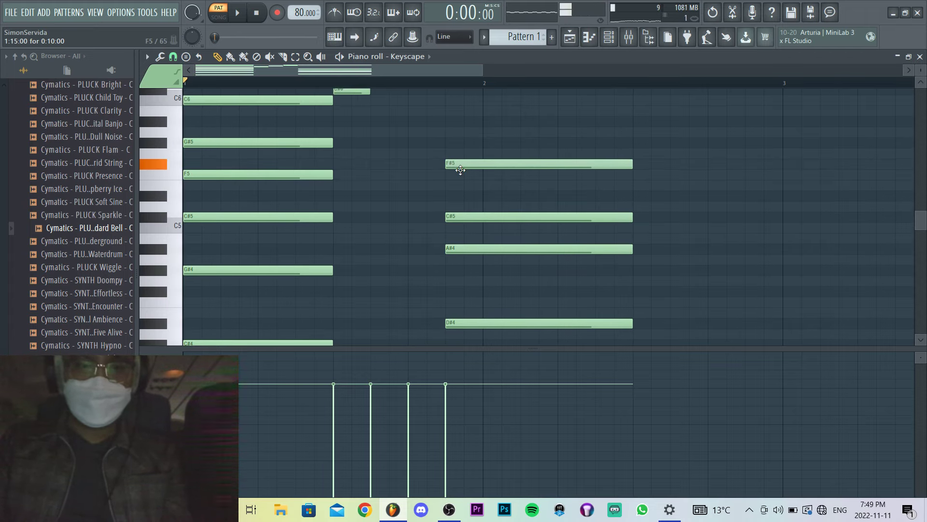
scroll(460, 169, "up", 4)
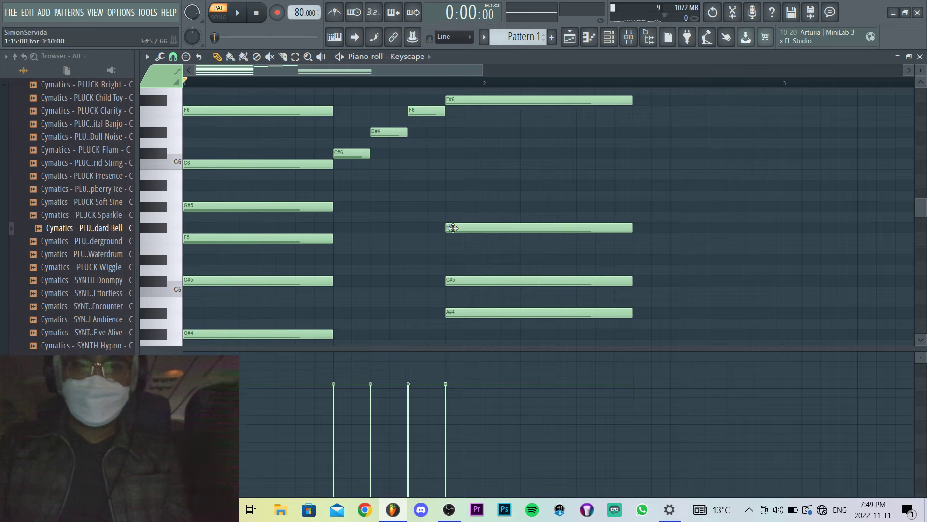
left_click_drag(443, 184, 444, 154)
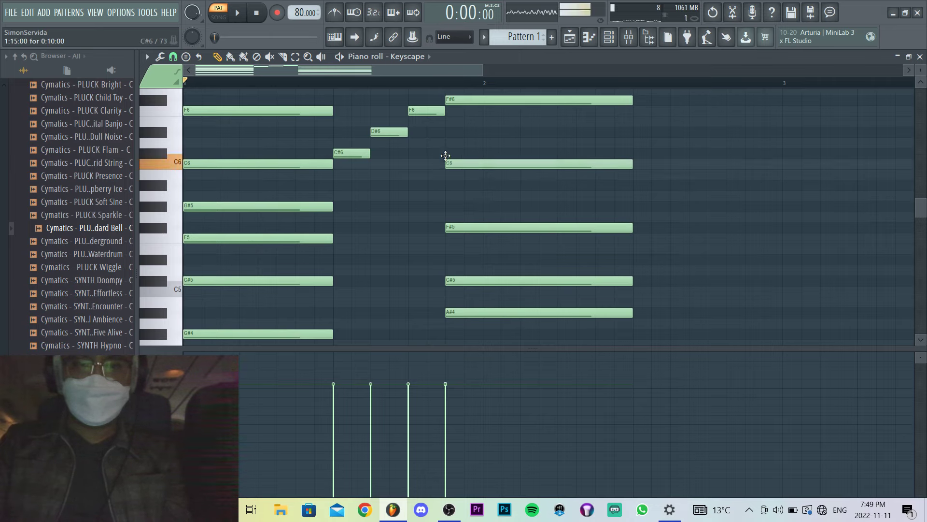
Play back the two chords and the connecting run to check the voicing.
key("space")
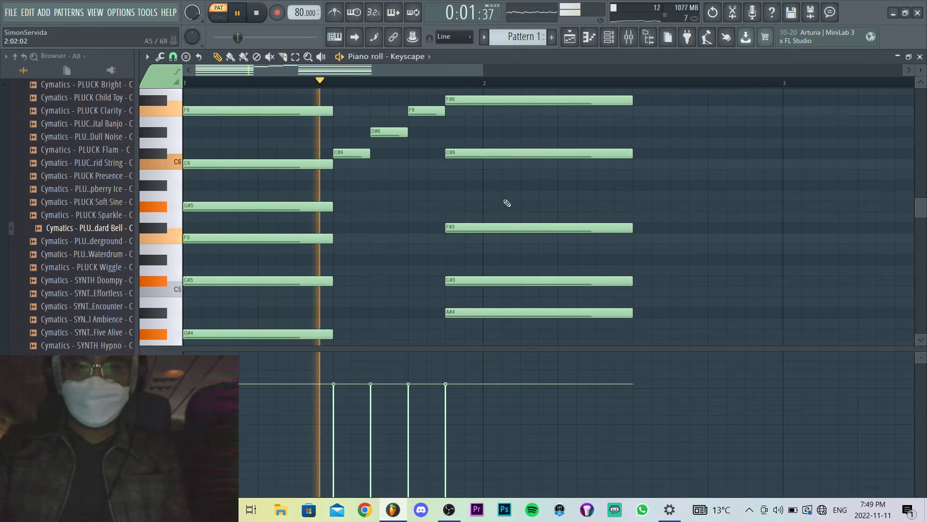
scroll(505, 210, "down", 2)
scroll(518, 215, "up", 4)
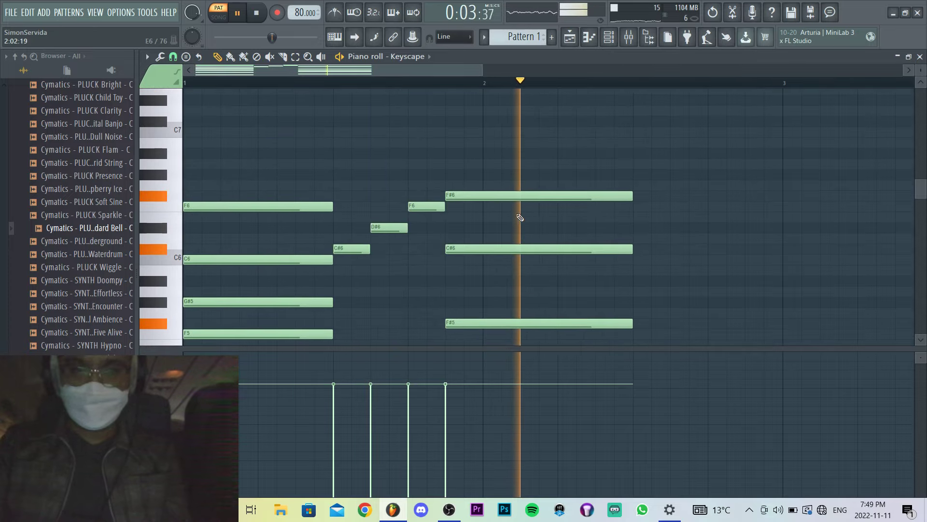
scroll(516, 214, "down", 6)
key("space")
Draw two-step melody notes F6, D#6, C#6 and D#6 after the second chord, up to bar 3.
scroll(471, 205, "down", 2)
scroll(412, 203, "up", 5)
scroll(414, 206, "up", 3)
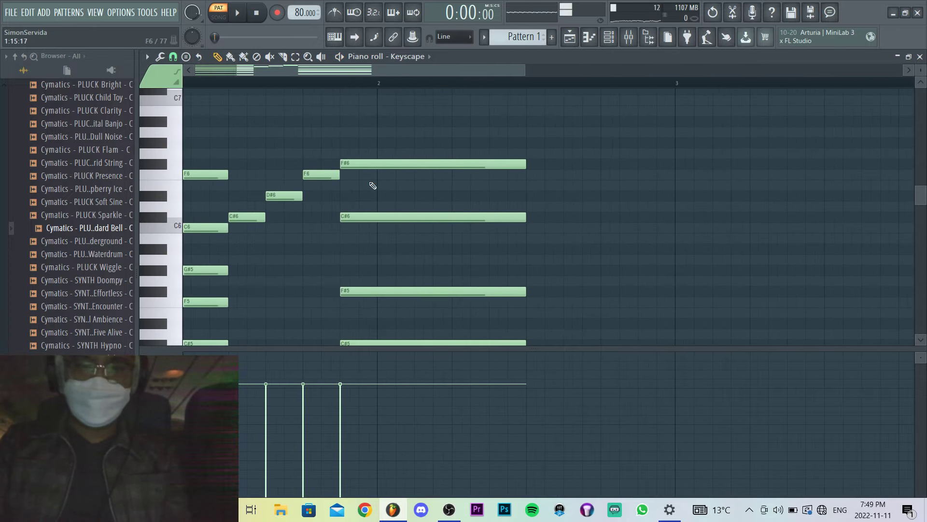
scroll(544, 208, "up", 3)
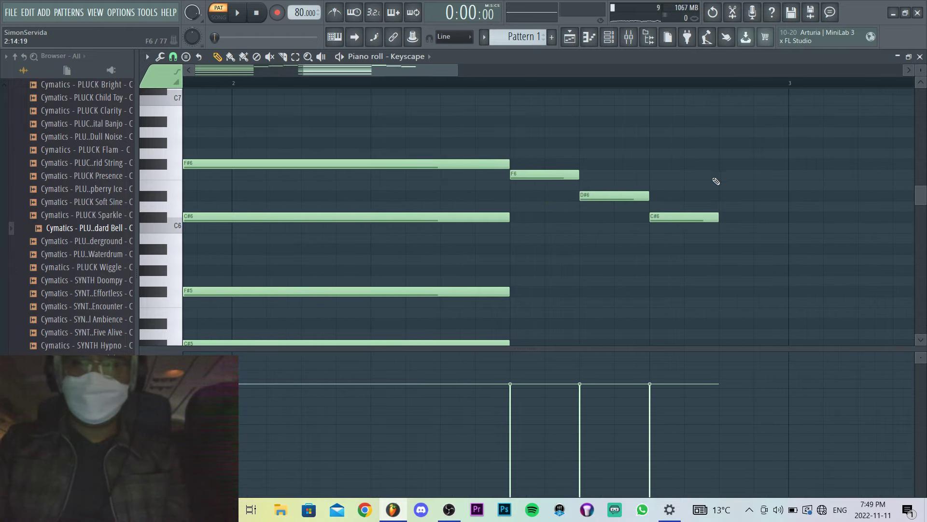
scroll(564, 194, "down", 4)
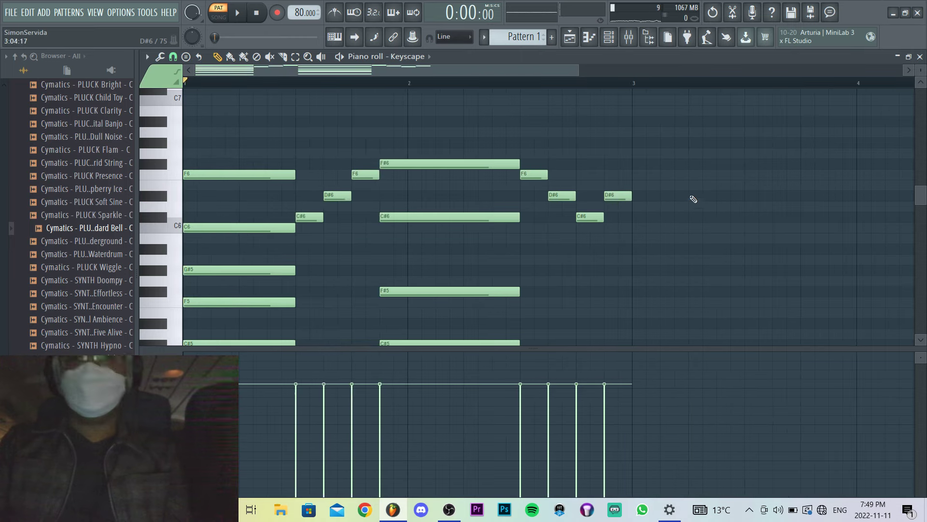
Draw two-step notes F6, D#6, C#6, A5, C#6, D#6 and F6 from mid bar 3 across bar 4, and play the run.
scroll(643, 205, "right", 3)
scroll(712, 228, "up", 1)
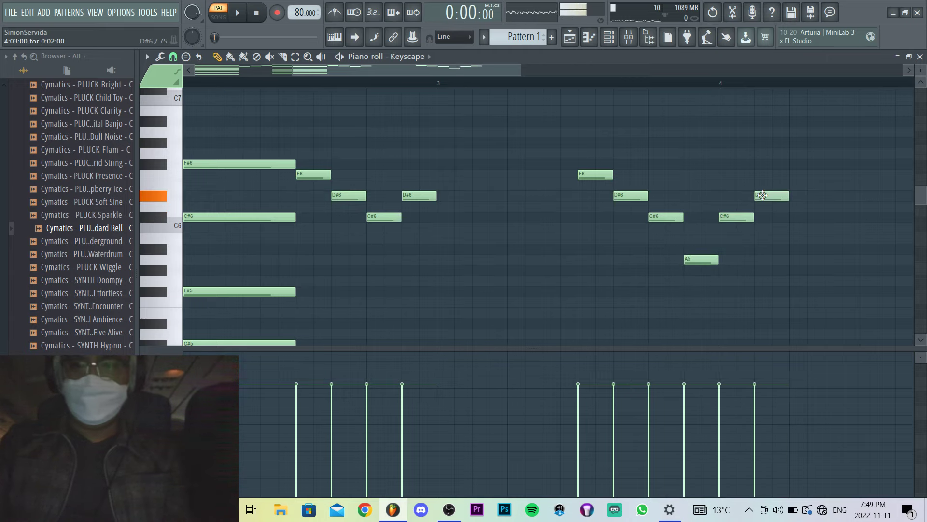
scroll(715, 175, "down", 3)
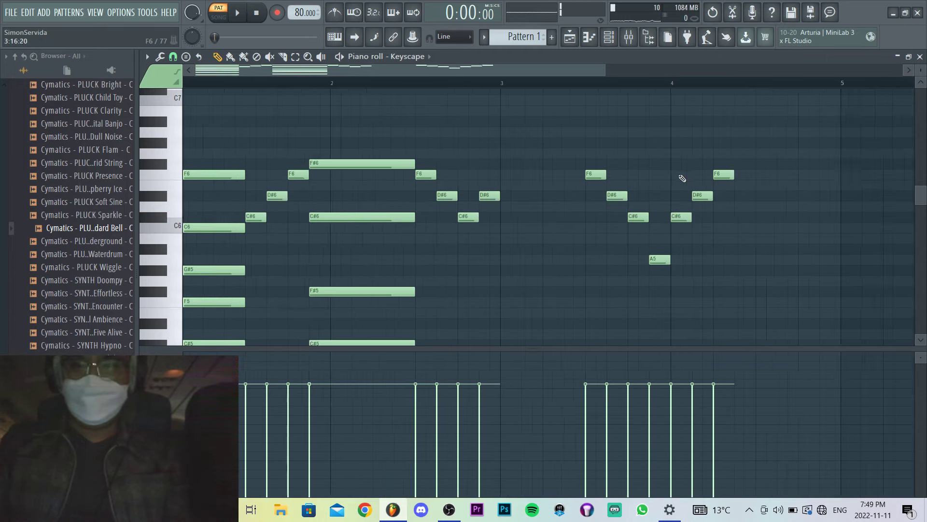
left_click(577, 84)
key("space")
scroll(707, 190, "up", 4)
scroll(724, 246, "up", 1)
key("space")
Space out the run's final C#6, D#6 and F6 so each starts four steps after the previous note, and replay it.
left_click_drag(540, 218, 598, 216)
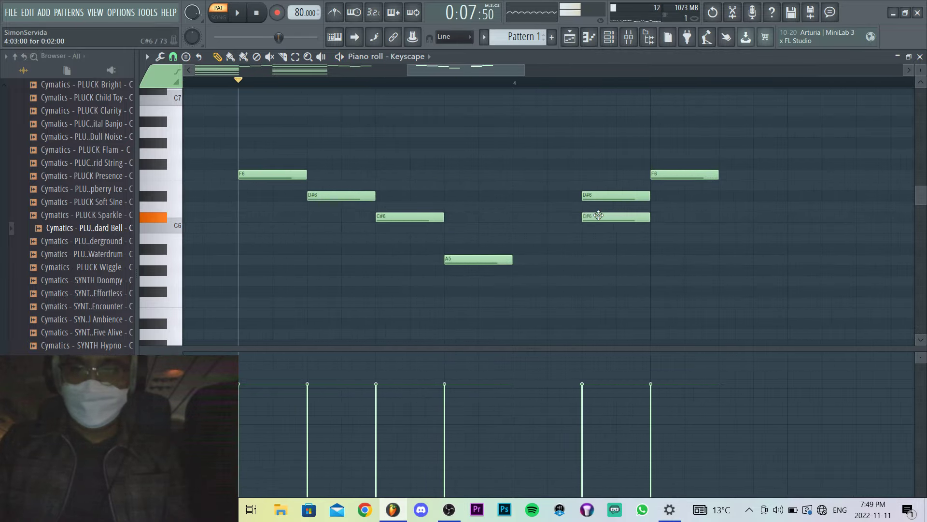
key("space")
left_click_drag(759, 207, 709, 193)
right_click(635, 196)
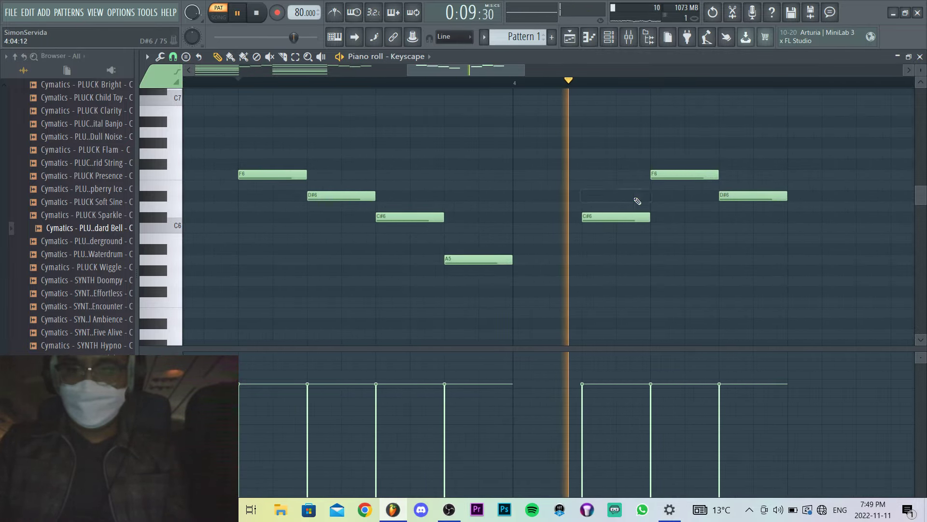
scroll(623, 193, "down", 3)
key("space")
left_click_drag(608, 175, 703, 174)
key("space")
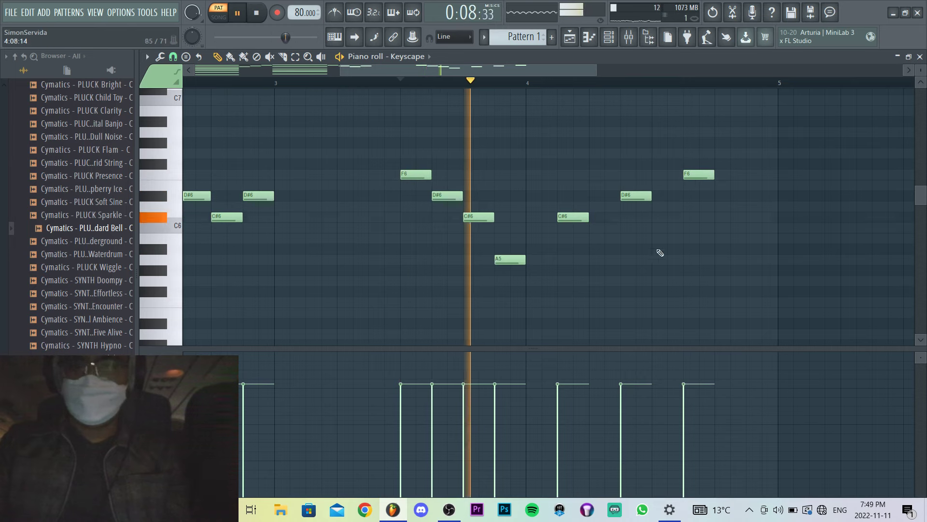
Apply legato to all notes so each one holds until the next begins.
left_click_drag(714, 307, 524, 153)
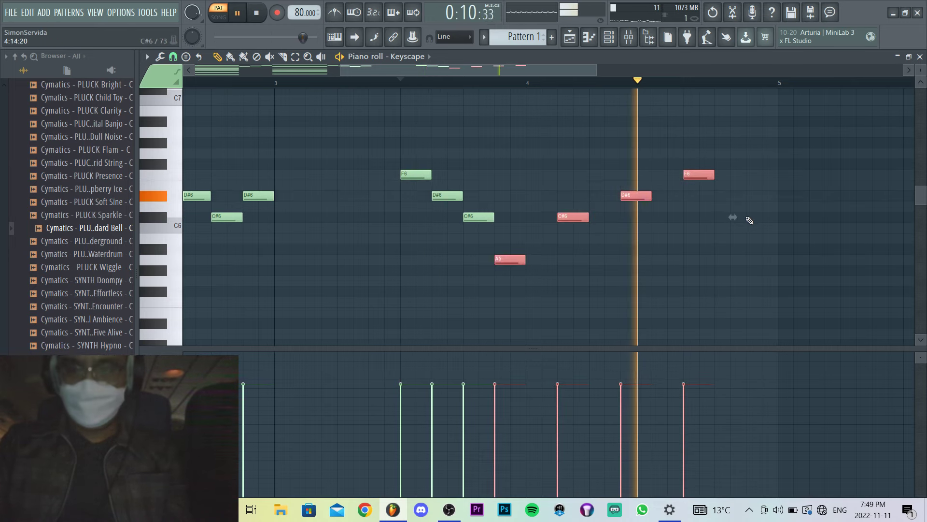
left_click(775, 217)
key("space")
key("ctrl+a")
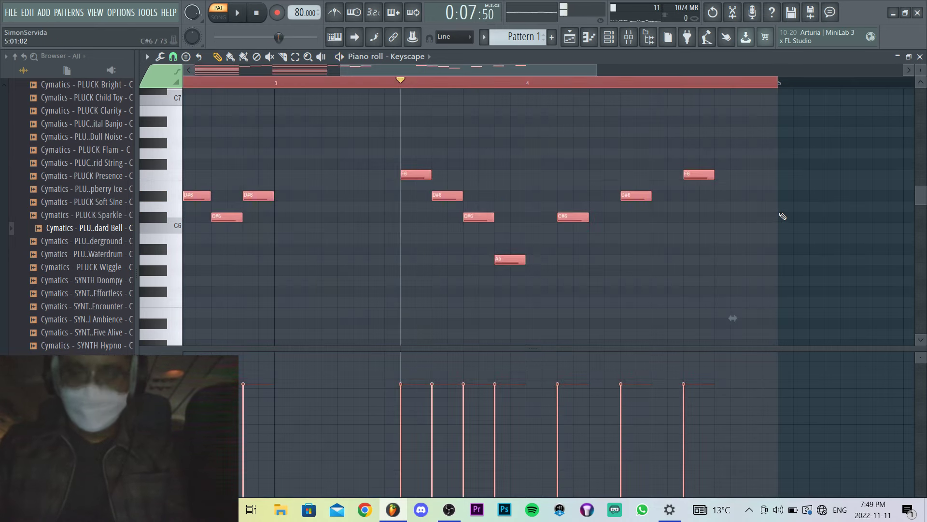
key("ctrl+l")
Copy the first chord's C6, G#5, F5, C#5, G#4 and C#4 as two-step notes just before the second chord, and play it.
scroll(773, 216, "down", 3)
scroll(299, 253, "down", 6)
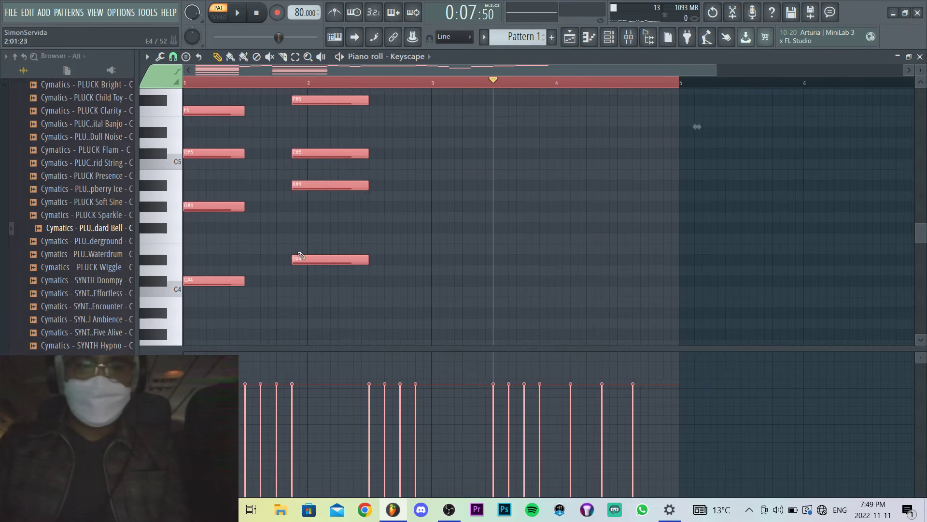
left_click_drag(214, 310, 291, 178)
key("space")
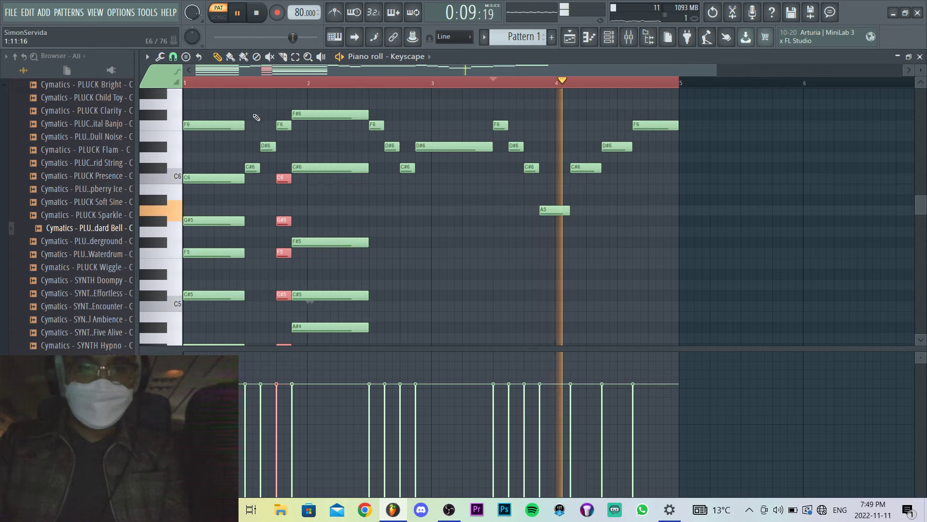
left_click(237, 82)
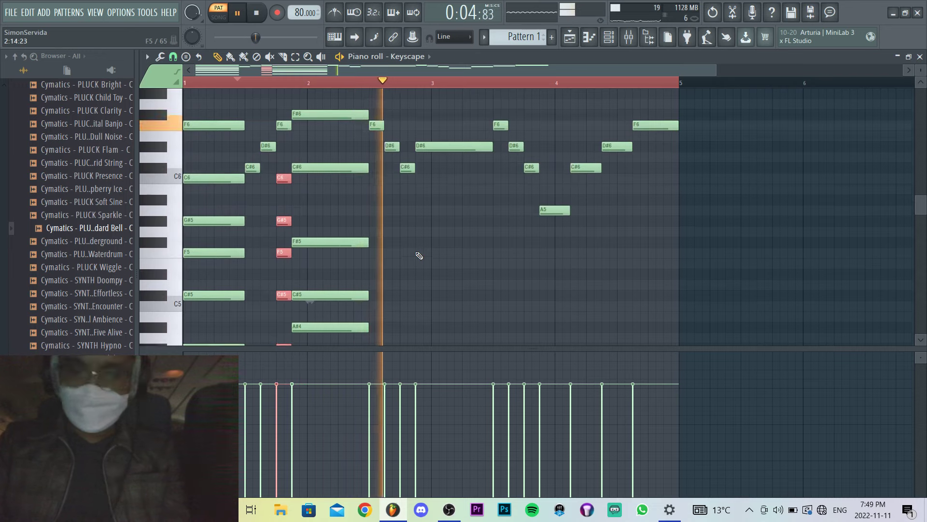
Change the run after the second chord to two-step F#6, F6 and D#6, and raise the long D#6 following it to F6.
scroll(418, 253, "down", 2)
scroll(419, 252, "up", 3)
key("space")
scroll(392, 223, "up", 3)
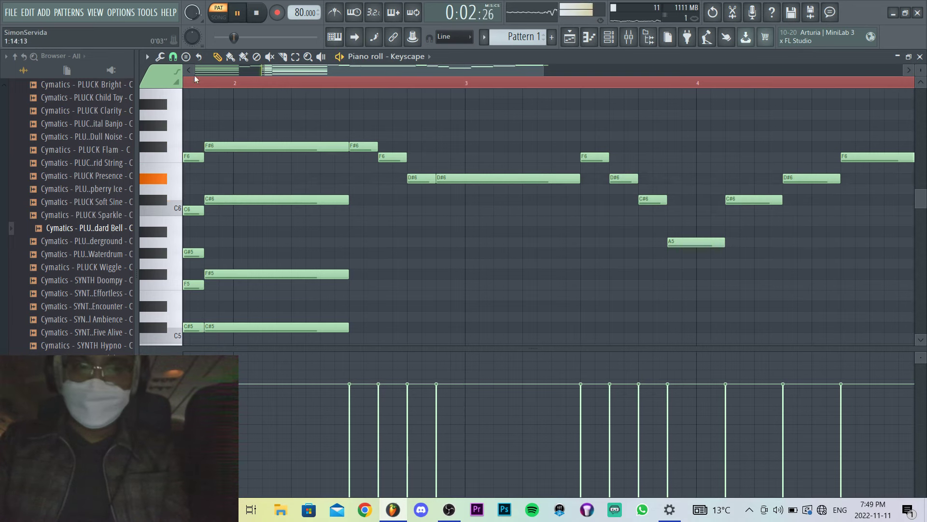
scroll(377, 218, "down", 3)
left_click_drag(406, 178, 407, 158)
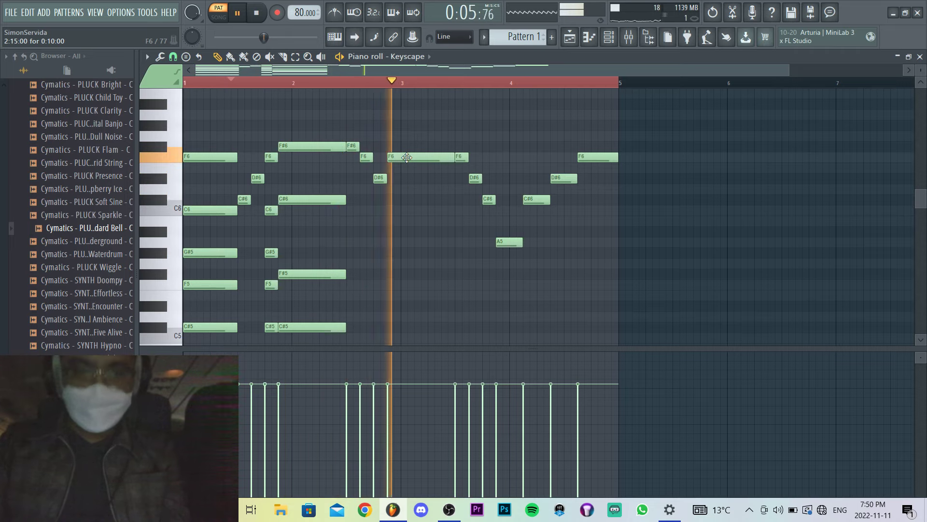
key("space")
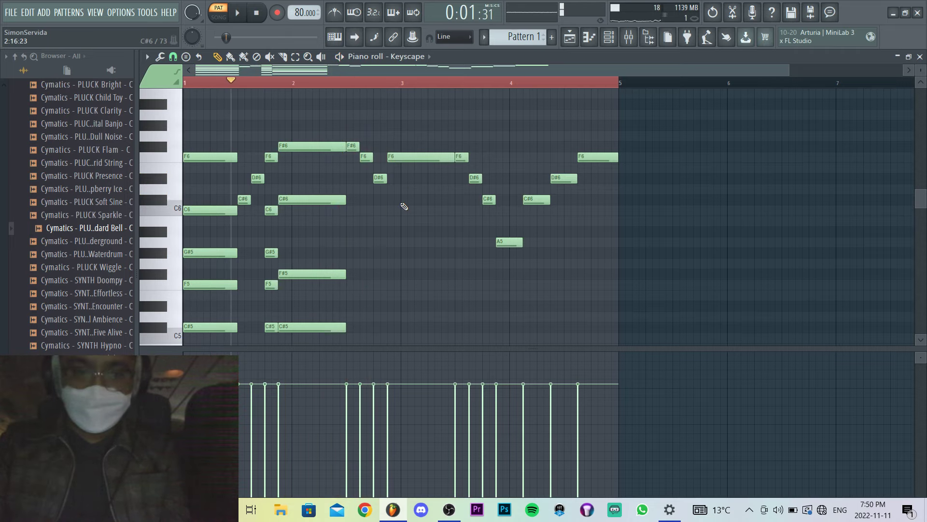
Build the third chord under the long F6 with ten-step F#4, C#5, F5, A#5 and C#6 notes.
scroll(405, 206, "down", 2)
scroll(390, 256, "up", 2, "ctrl")
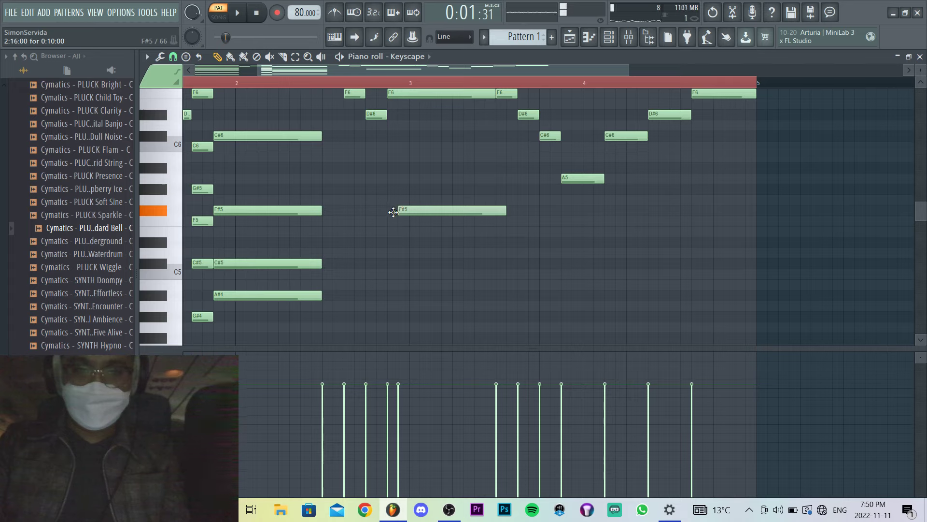
left_click_drag(390, 211, 384, 337)
left_click_drag(395, 281, 392, 260)
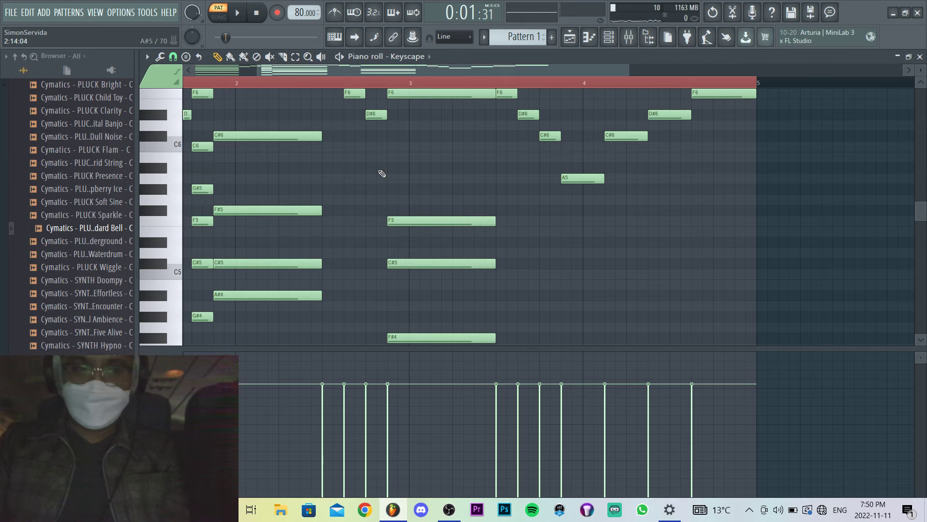
left_click_drag(386, 126, 387, 143)
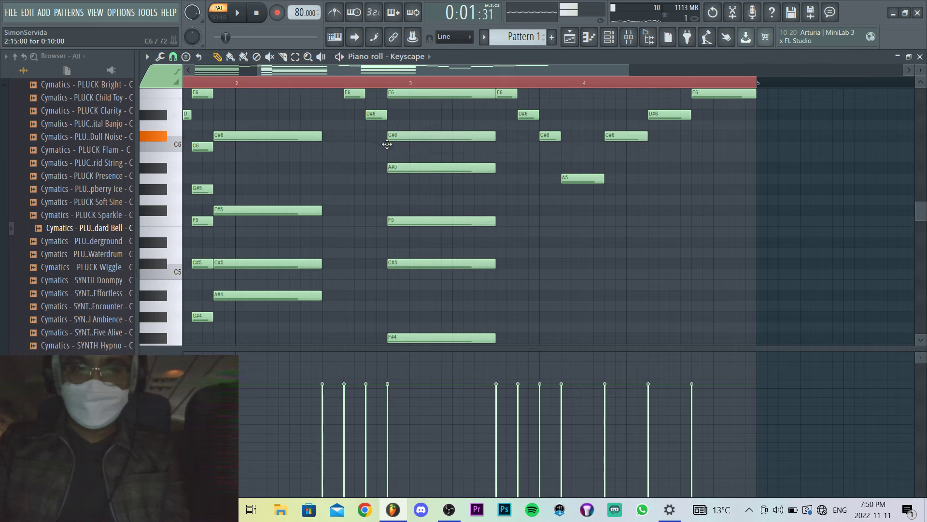
Play from the end of the second chord through the third chord to check the voicing.
key("space")
scroll(392, 140, "up", 3)
left_click(302, 82)
scroll(346, 143, "down", 5)
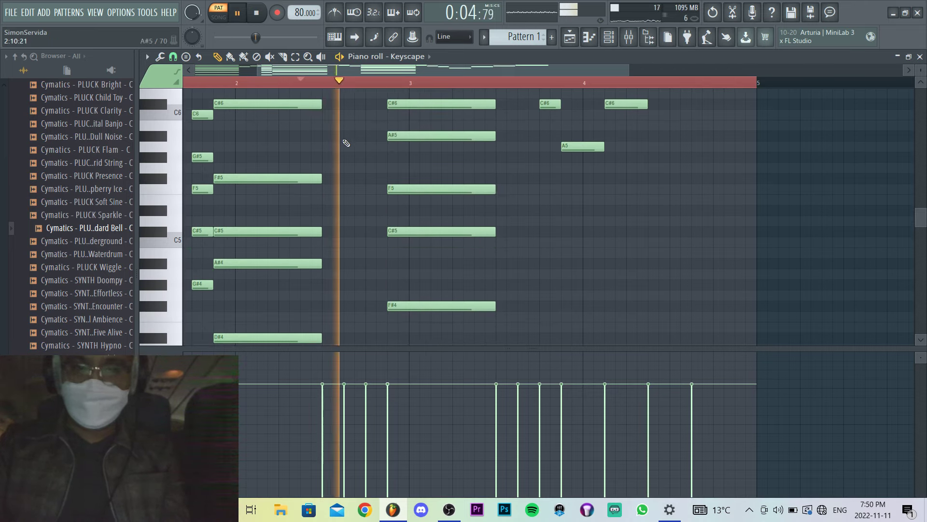
scroll(451, 174, "up", 4)
scroll(455, 172, "down", 1)
scroll(455, 171, "down", 5)
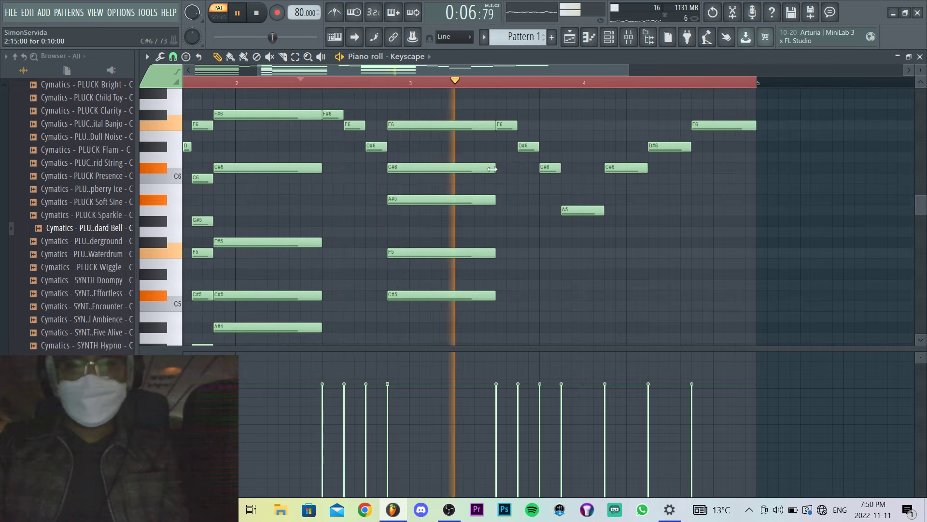
scroll(560, 251, "up", 2)
key("space")
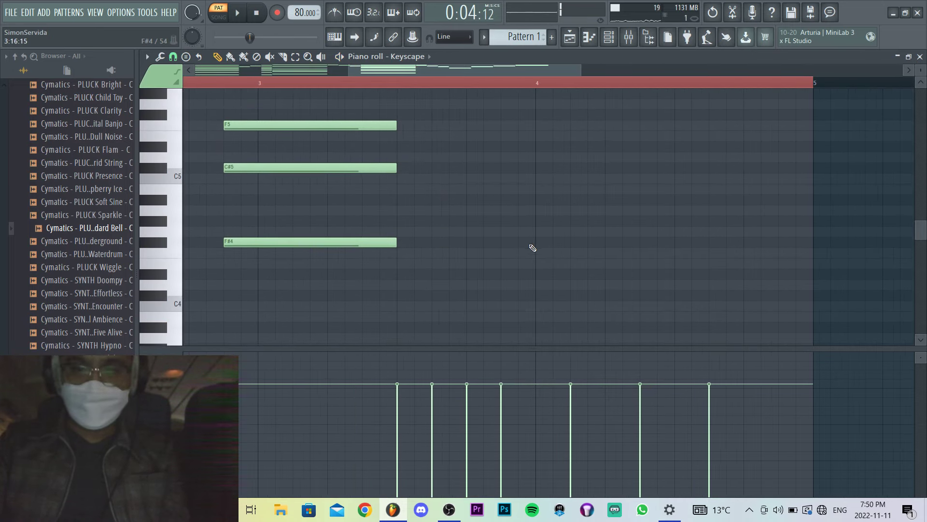
Draw a ten-step F#4 starting with the A5 before bar 4, and double both F#4 roots an octave lower at F#3.
scroll(475, 247, "up", 3)
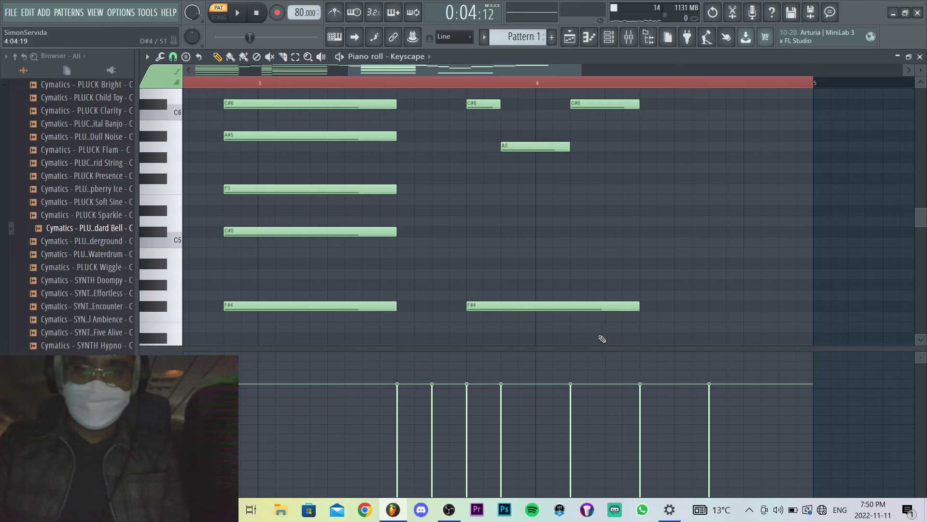
scroll(544, 301, "down", 9)
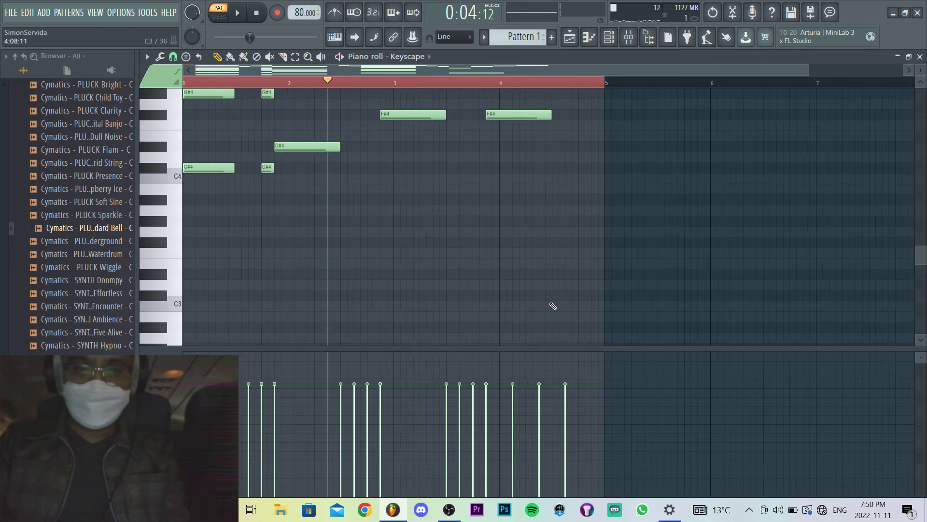
scroll(553, 306, "up", 2)
left_click_drag(572, 279, 401, 314)
key("space")
scroll(493, 248, "up", 4)
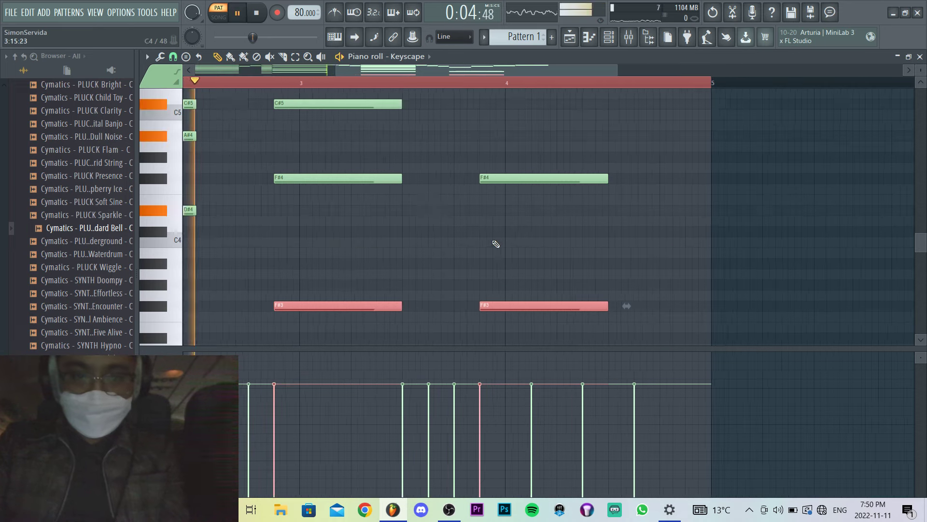
Add ten-step C#5 and F5 notes to the fourth chord above its F#4 while listening to the passage.
scroll(503, 265, "up", 7)
left_click(492, 257)
left_click_drag(492, 257, 480, 265)
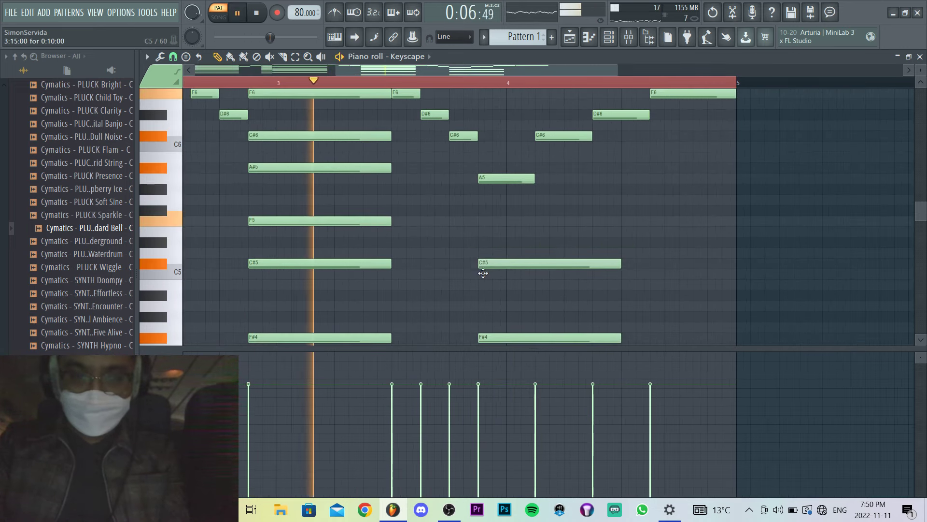
left_click(485, 230)
left_click_drag(486, 229, 486, 220)
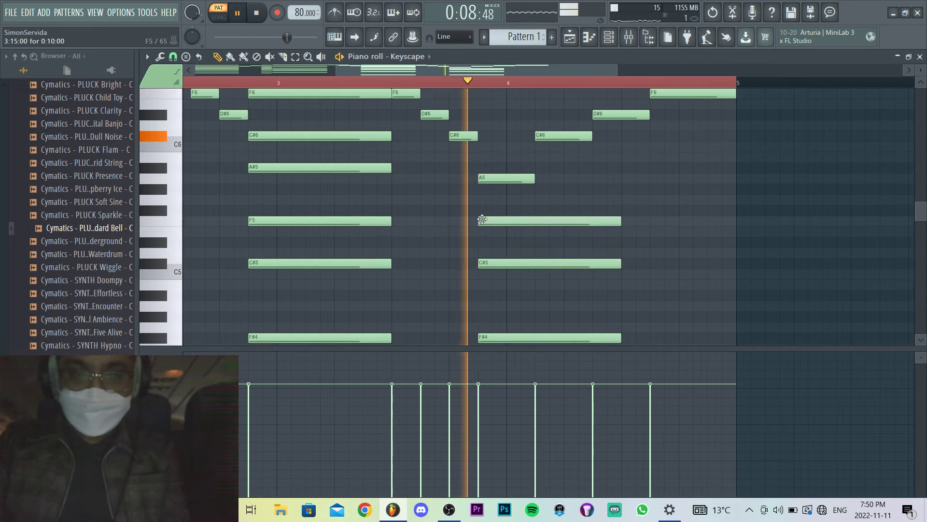
key("space")
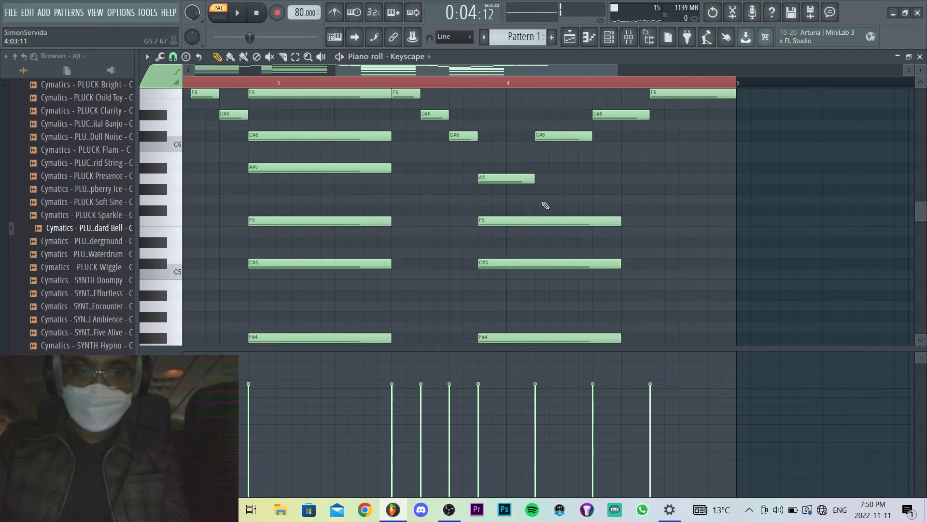
Raise the fourth chord's F5 to F#5 and add a ten-step D#5 between it and the C#5.
left_click_drag(528, 219, 530, 206)
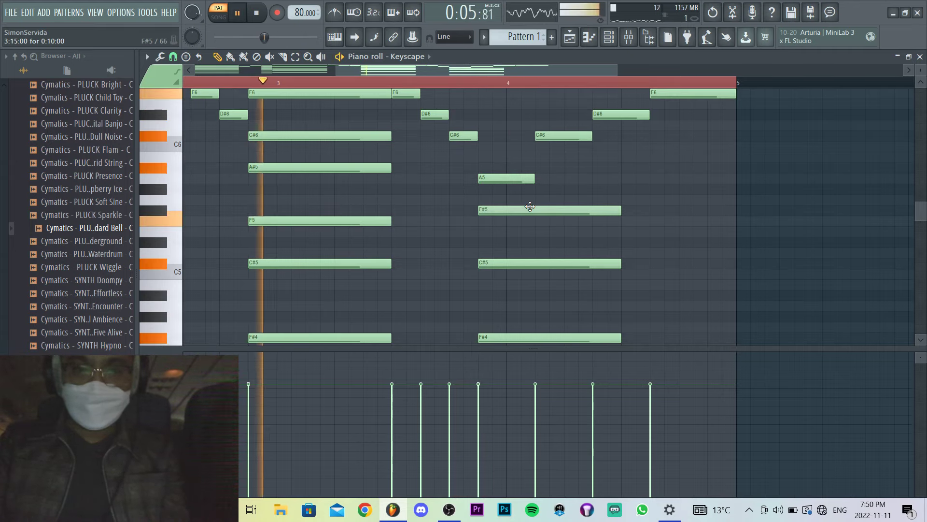
scroll(479, 224, "down", 3)
left_click(481, 241)
scroll(477, 239, "up", 1)
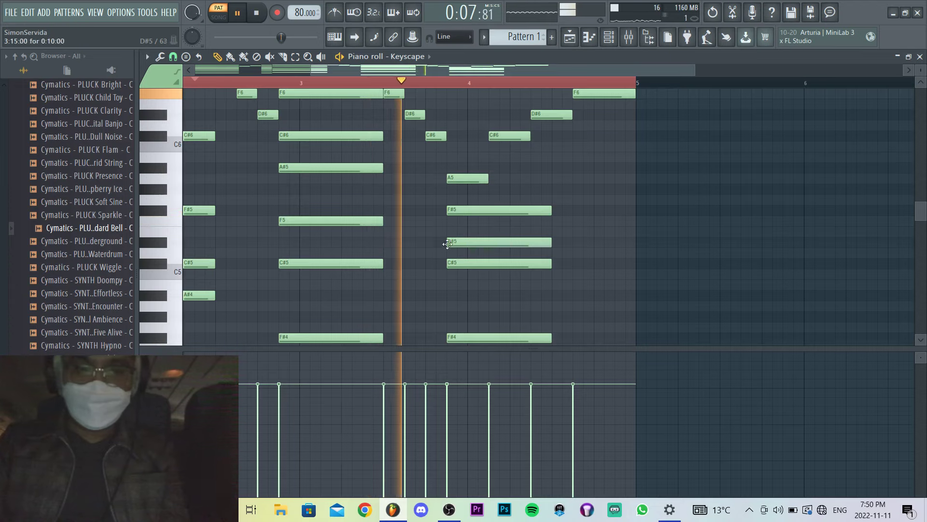
scroll(556, 256, "down", 4)
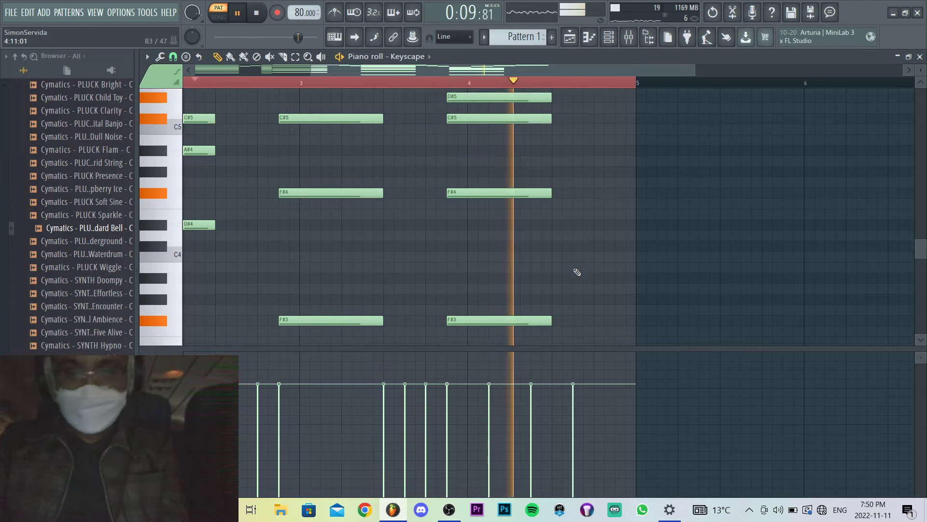
Lengthen all the fourth chord's sustained notes to the start of bar 5 and listen to the progression.
left_click_drag(555, 77, 535, 121)
left_click_drag(546, 155, 630, 156)
scroll(567, 168, "down", 2)
scroll(464, 180, "up", 3)
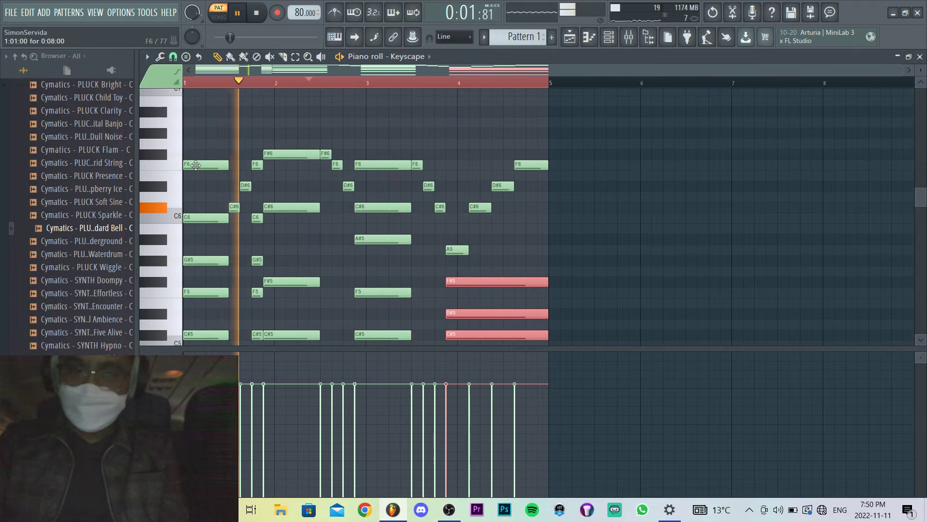
scroll(221, 160, "up", 2)
scroll(420, 178, "down", 2)
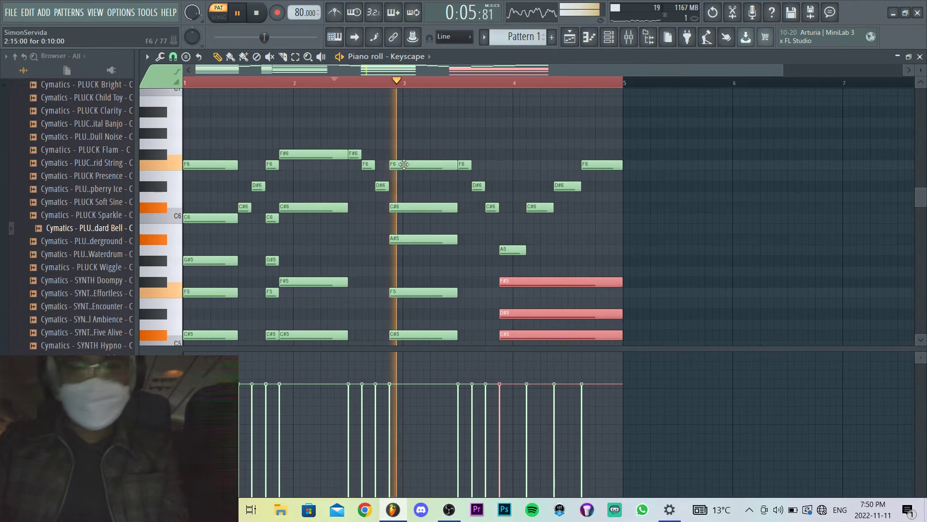
Copy the second chord's C#6, F#5, C#5, A#4 and D#4 as two-step notes under the D#6 just before the third chord, and play it.
scroll(395, 172, "down", 3)
scroll(340, 194, "down", 4)
key("space")
left_click_drag(311, 247, 389, 142)
key("space")
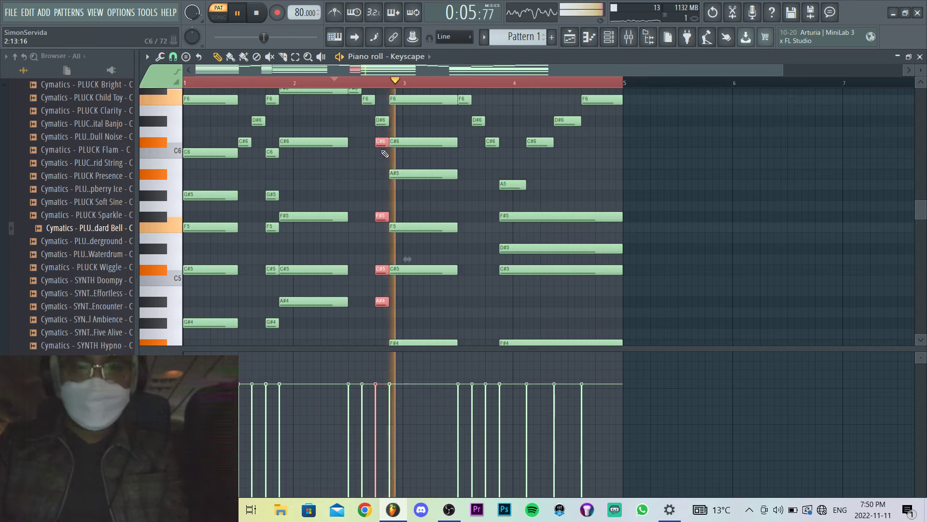
Copy the third chord's lower notes, including A#5, F5 and C#5, as two-step notes under the C#6 just before the fourth chord, and play it.
scroll(437, 235, "down", 8)
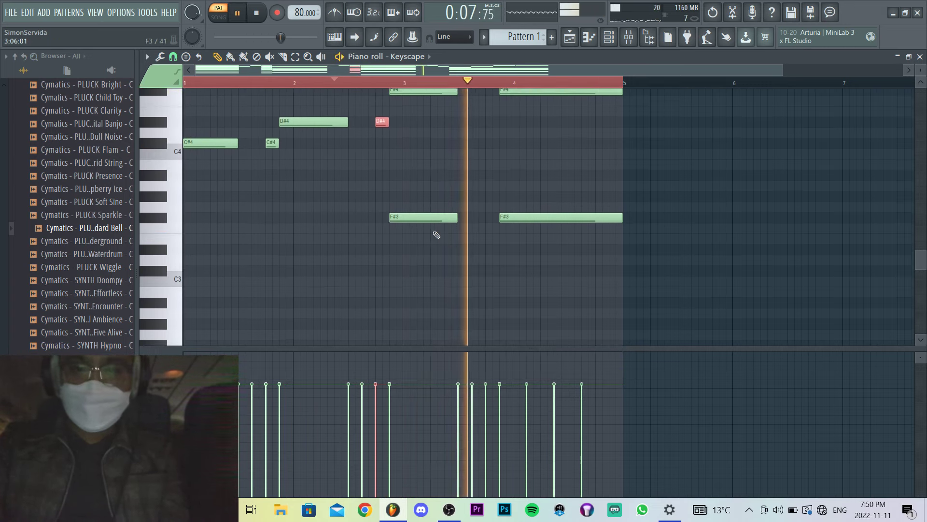
left_click_drag(412, 278, 418, 185)
left_click_drag(508, 185, 491, 184)
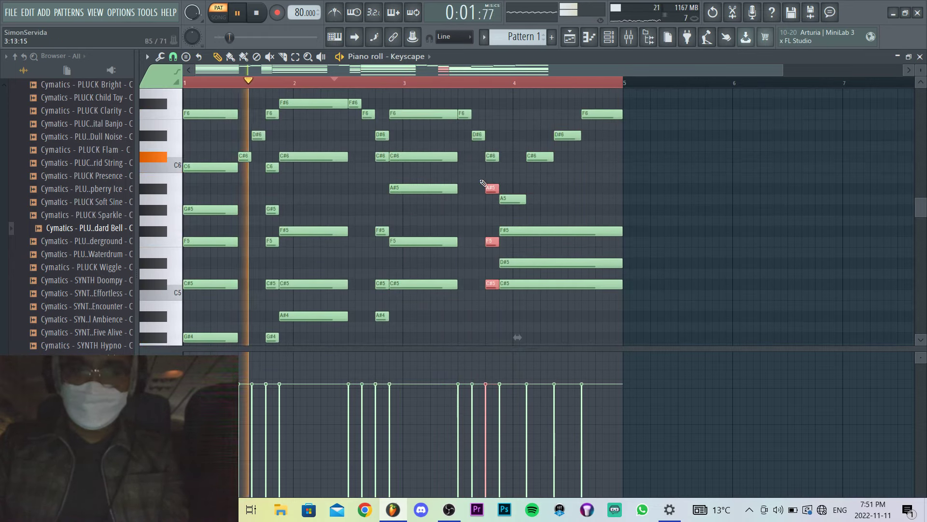
scroll(245, 197, "up", 3)
scroll(238, 196, "down", 4)
key("space")
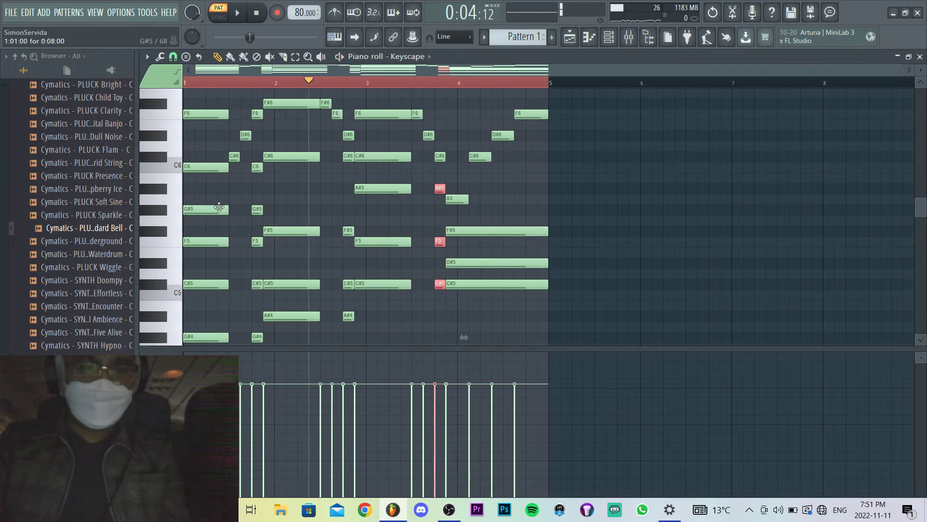
scroll(217, 212, "down", 5)
scroll(325, 265, "up", 4)
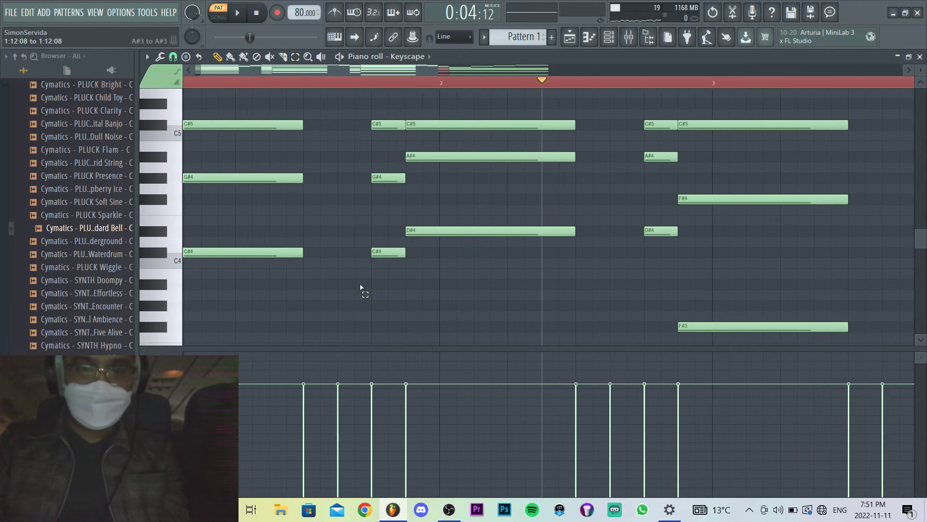
Copy the first chord's G#5, F5 and C#5 as softer two-step notes under the C#6 that follows it, and play it.
left_click_drag(360, 287, 330, 151)
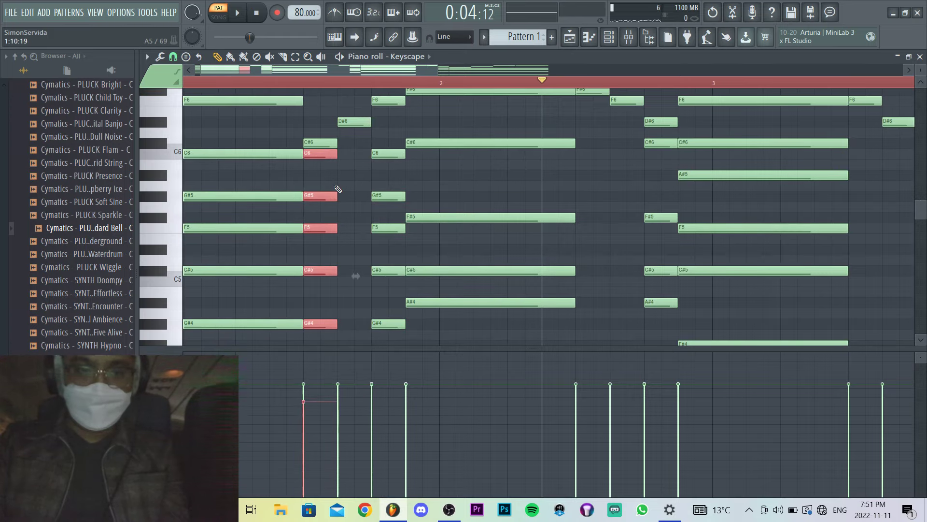
left_click_drag(253, 86, 185, 86)
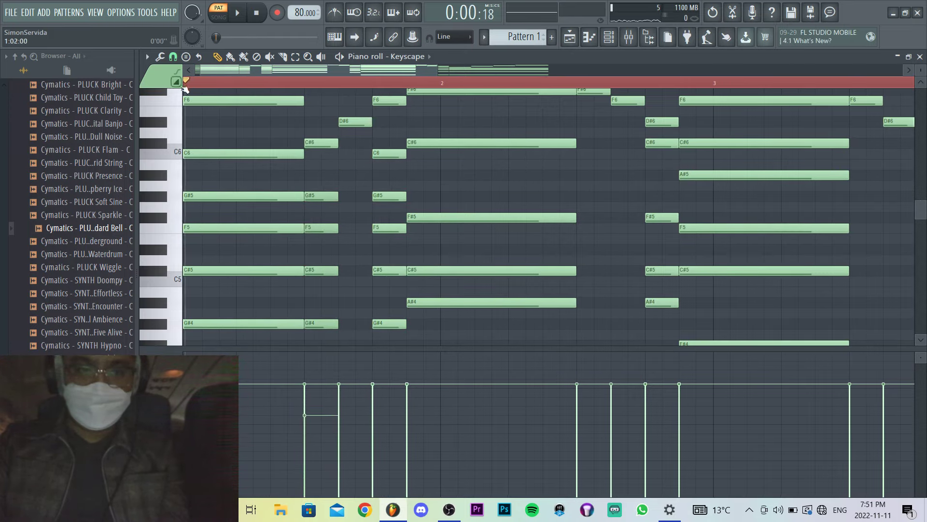
scroll(328, 211, "down", 4)
scroll(327, 271, "up", 7)
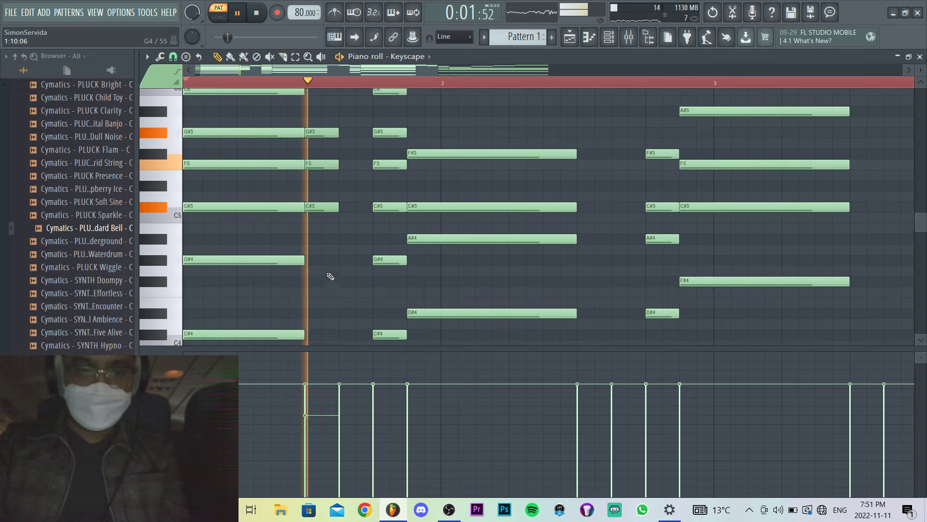
key("space")
scroll(342, 258, "down", 2)
key("space")
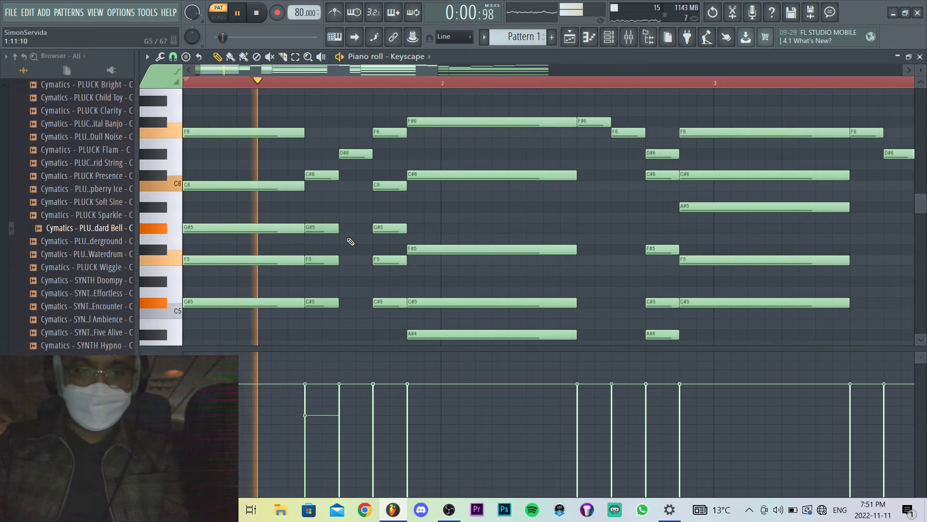
Add softer two-step A#5, F#5 and D#5 notes under the D#6 following the first chord, and play the result.
key("space")
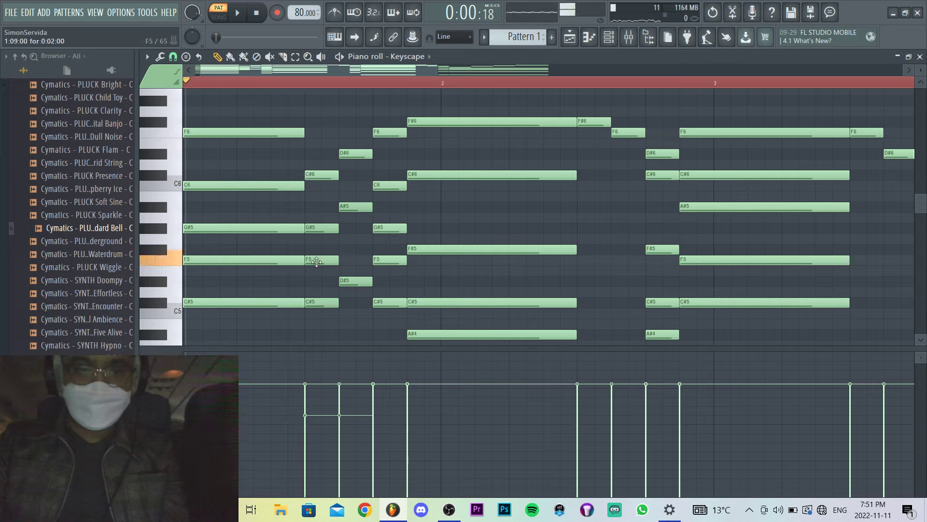
key("space")
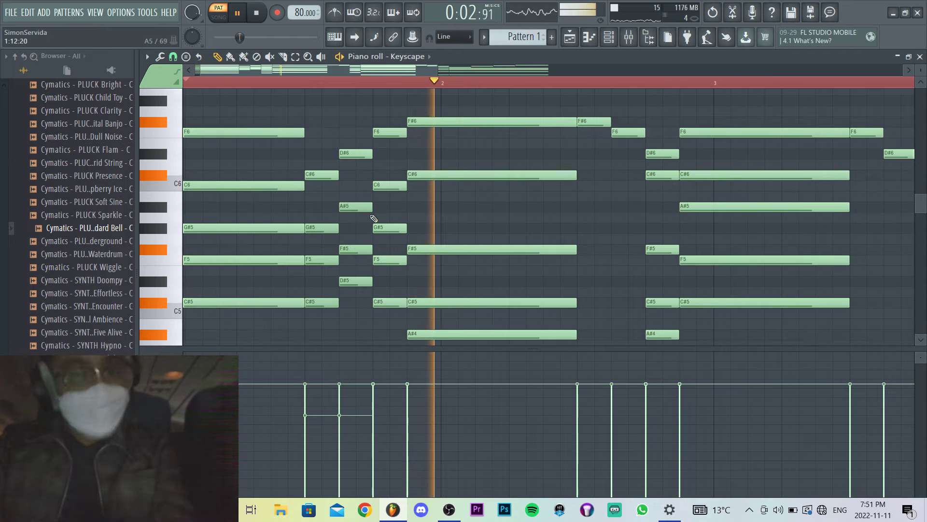
scroll(408, 226, "down", 4)
scroll(415, 224, "up", 4)
scroll(410, 224, "down", 3)
scroll(491, 214, "up", 4)
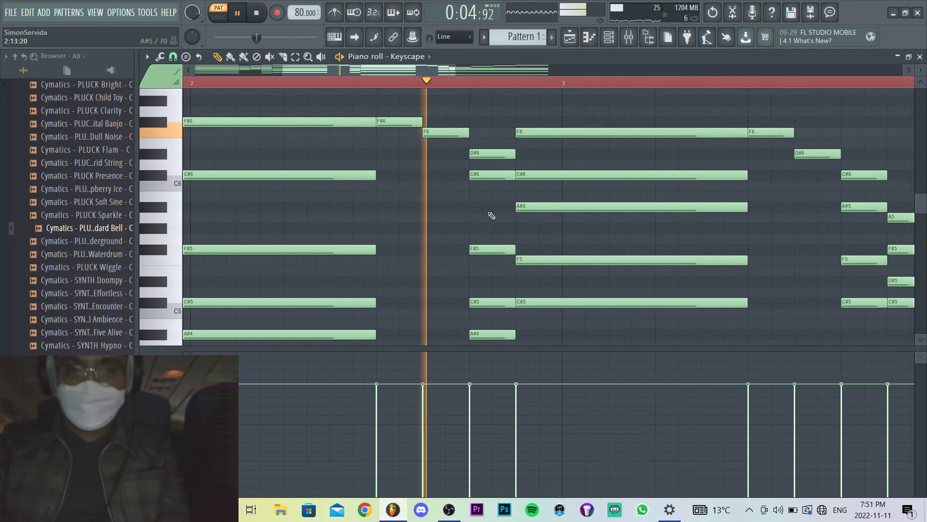
Copy the second chord's notes below its top note directly after it, shorten the copies to two steps and listen.
key("space")
scroll(447, 219, "down", 3)
scroll(447, 219, "down", 3)
left_click_drag(364, 338, 425, 389, "ctrl")
key("ctrl+z")
scroll(466, 236, "up", 5)
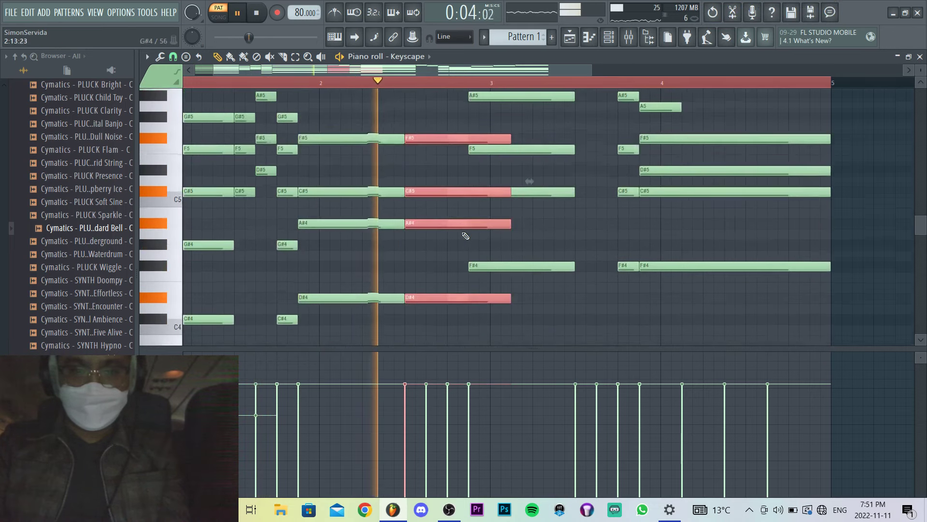
left_click_drag(510, 192, 418, 193)
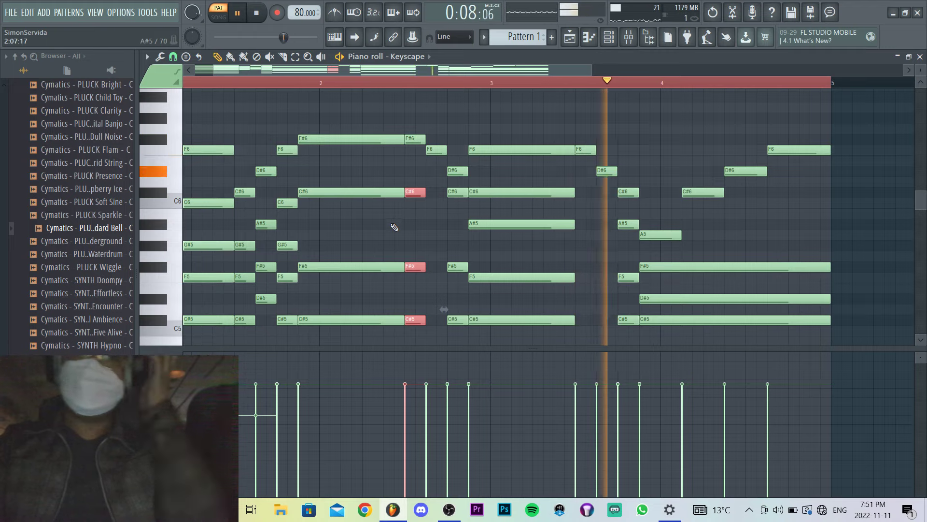
key("space")
key("space")
left_click(353, 84)
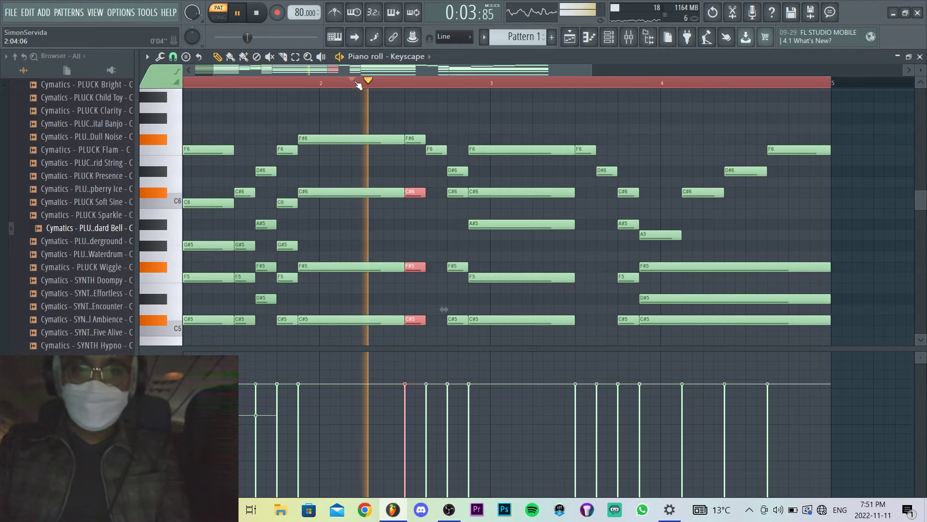
Thin the passing chord under the short F#6 to F#5 and C#5 by deleting its D#4, A#4 and C#6, and play it.
scroll(423, 180, "up", 4)
scroll(426, 208, "down", 6)
key("space")
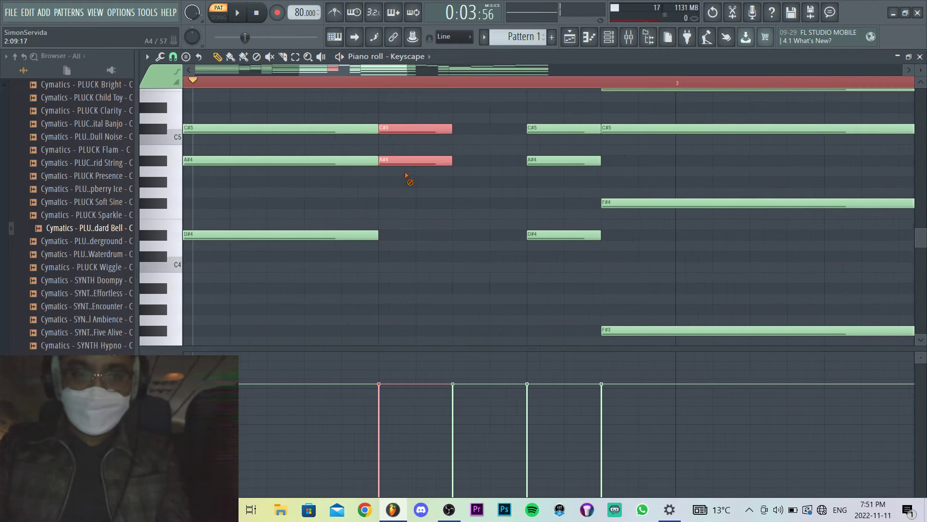
scroll(405, 178, "up", 6)
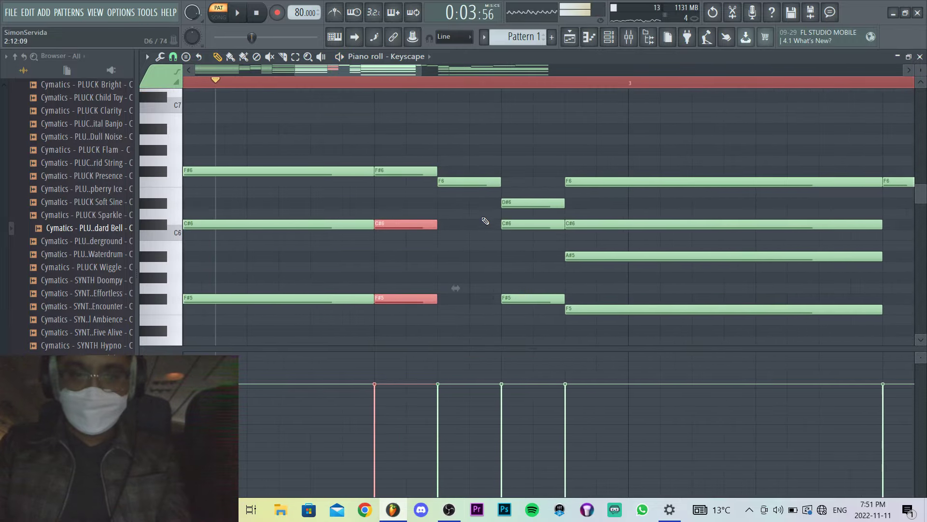
scroll(449, 210, "down", 1)
right_click(400, 195)
key("space")
scroll(416, 201, "down", 3)
scroll(416, 201, "up", 1)
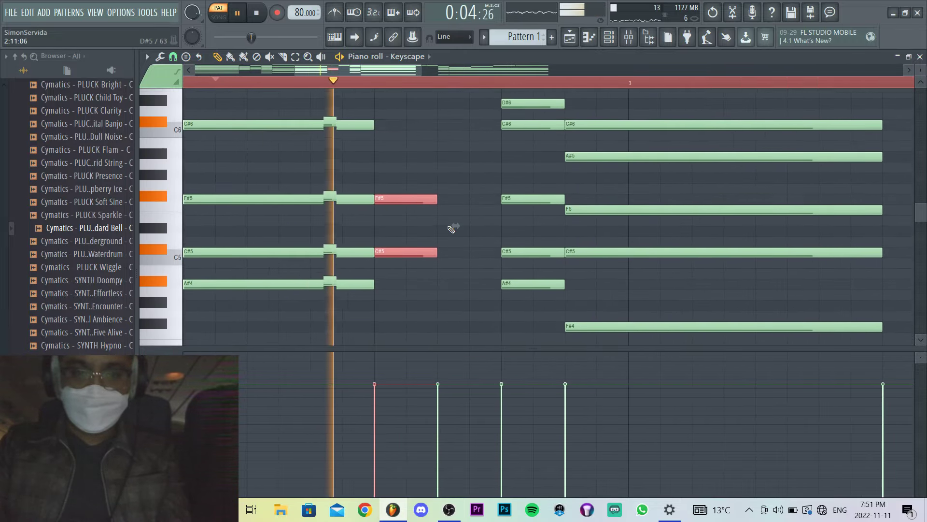
Add two-step F#5 and D#5 notes under the short F6 after the second chord, and play it.
key("space")
key("ctrl+d")
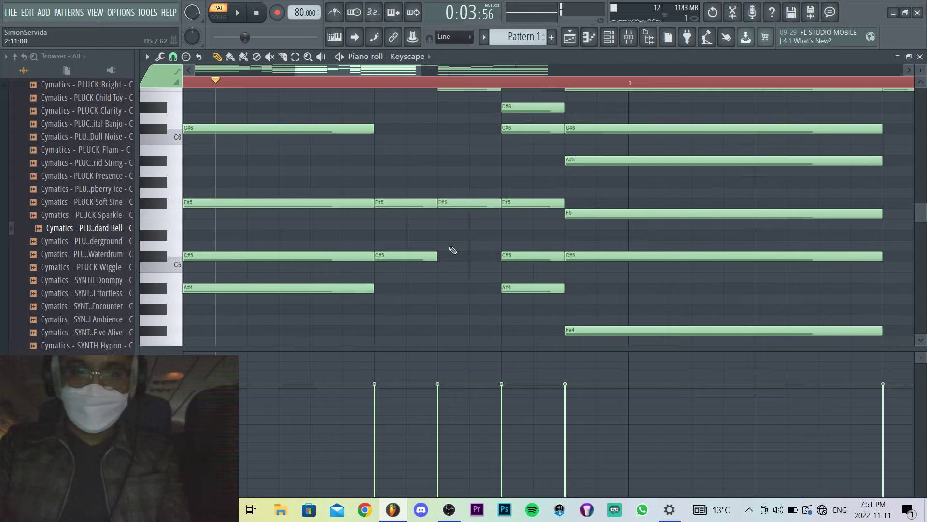
scroll(443, 233, "down", 3)
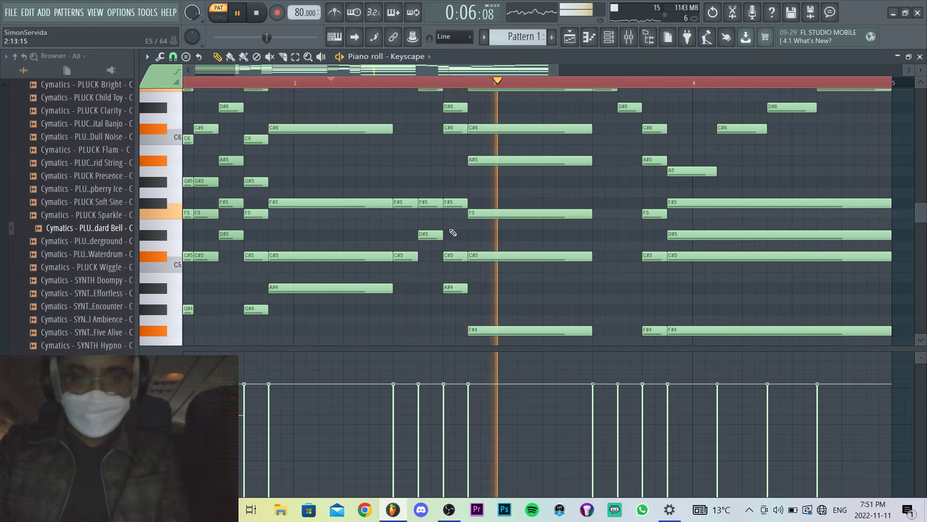
Lower the velocity of the four passing notes under the short F#6 and F6 after the second chord, and listen.
left_click_drag(413, 281, 435, 172)
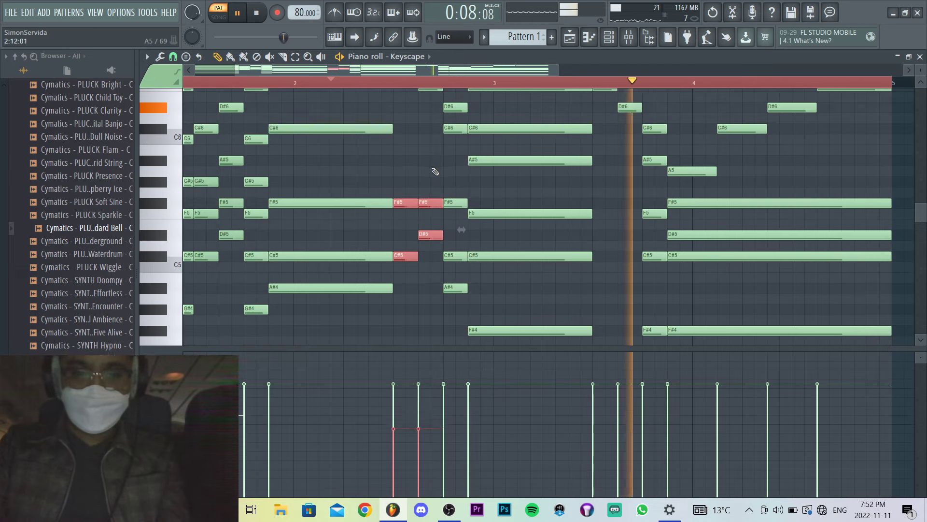
scroll(414, 213, "down", 3)
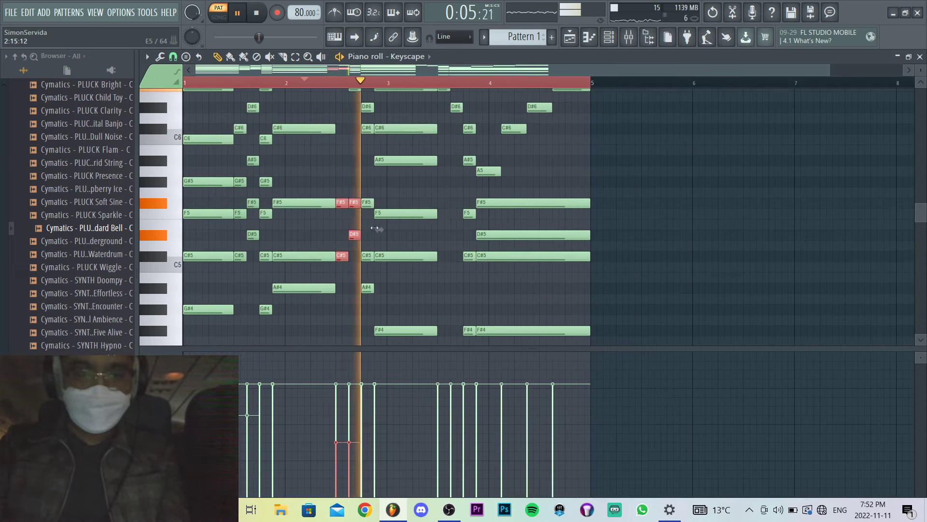
scroll(381, 227, "up", 3)
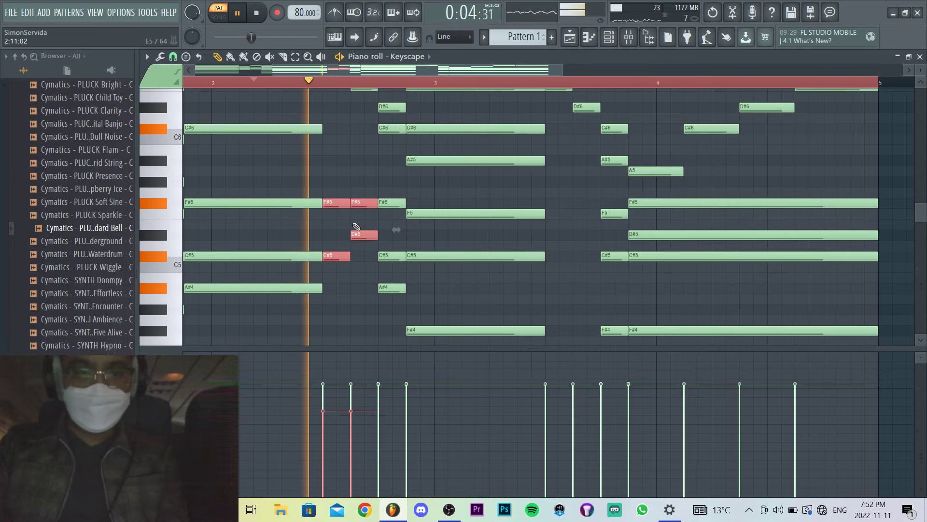
scroll(357, 222, "up", 3)
scroll(358, 221, "down", 3)
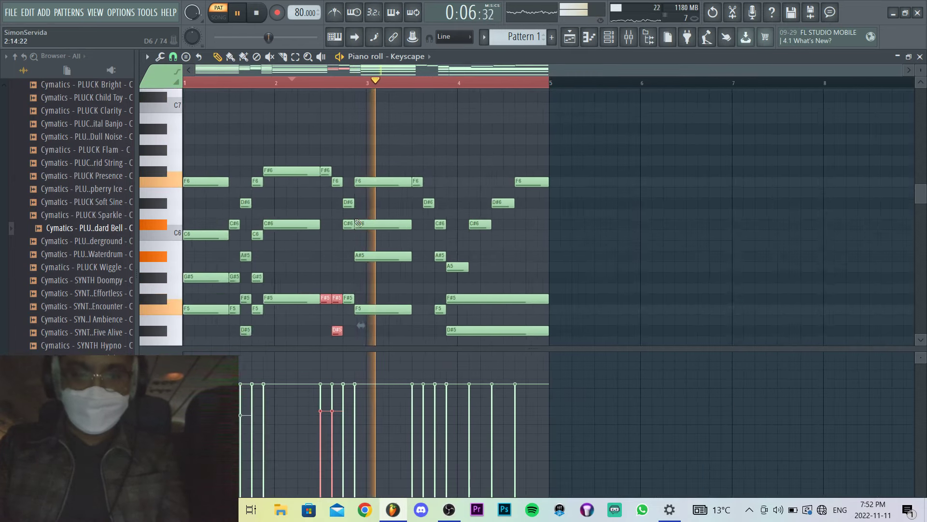
scroll(458, 240, "down", 5)
scroll(435, 241, "up", 5)
key("space")
Add softer two-step notes after the third chord: G#5 under the short F6 and F#5 under the D#6.
scroll(382, 256, "down", 2)
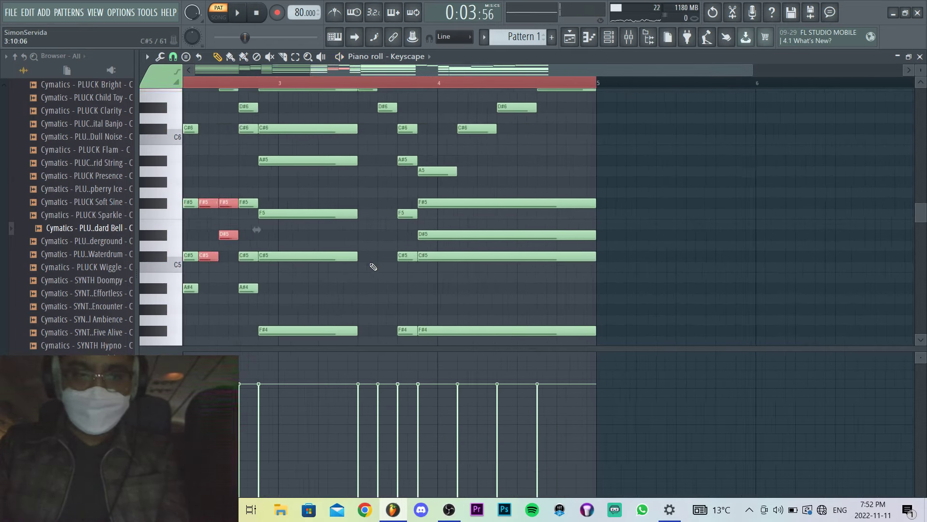
scroll(374, 285, "up", 3)
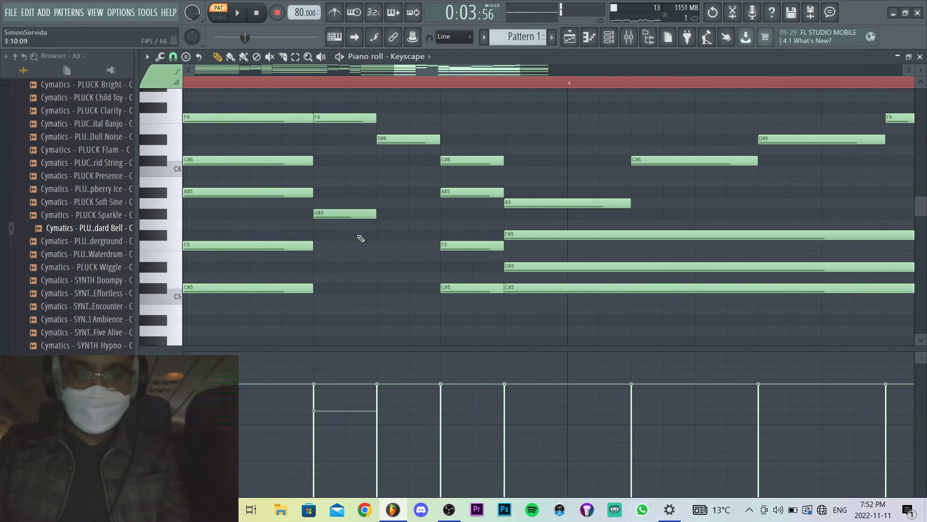
left_click_drag(441, 271, 367, 190)
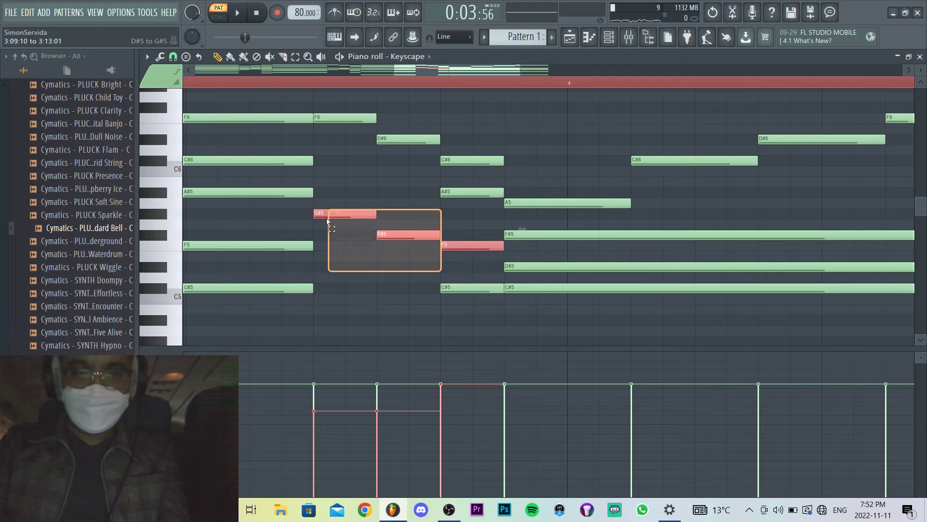
left_click_drag(327, 221, 366, 251)
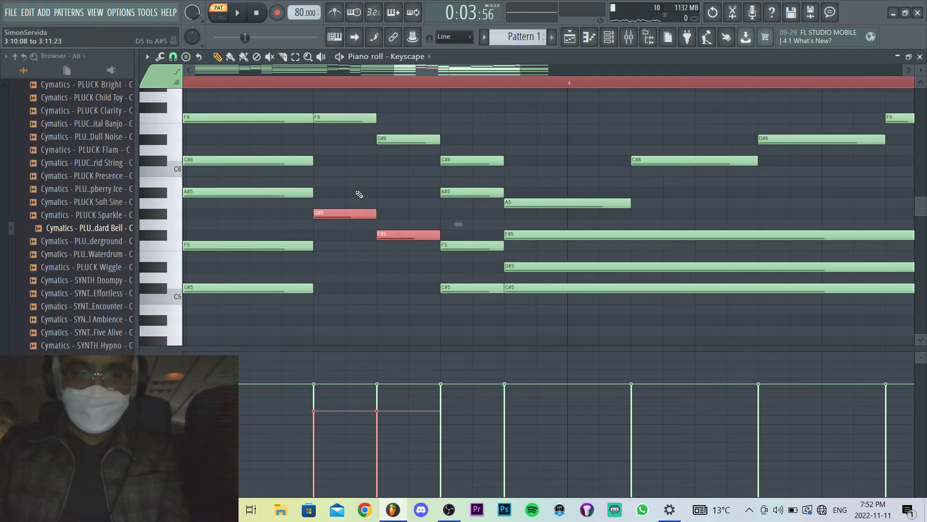
scroll(365, 206, "down", 2)
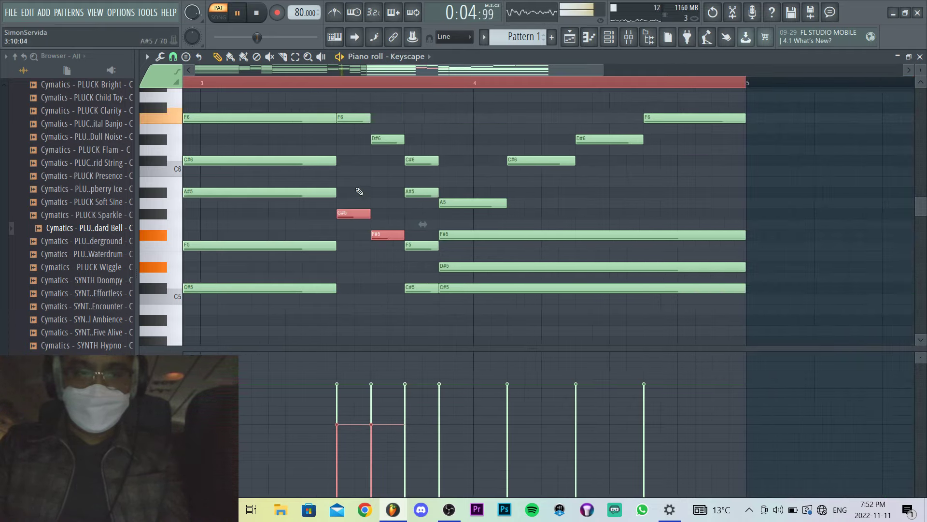
scroll(355, 217, "down", 1)
Add a two-step D#5 below the G#5 and C#5 below the F#5 after the third chord, and play the progression.
left_click(370, 273, "ctrl")
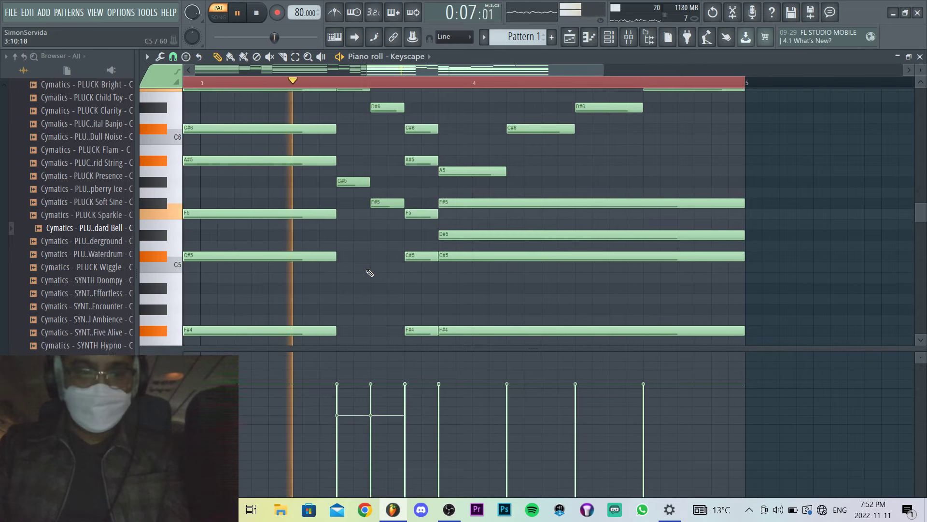
scroll(378, 266, "up", 2)
left_click(325, 242)
key("space")
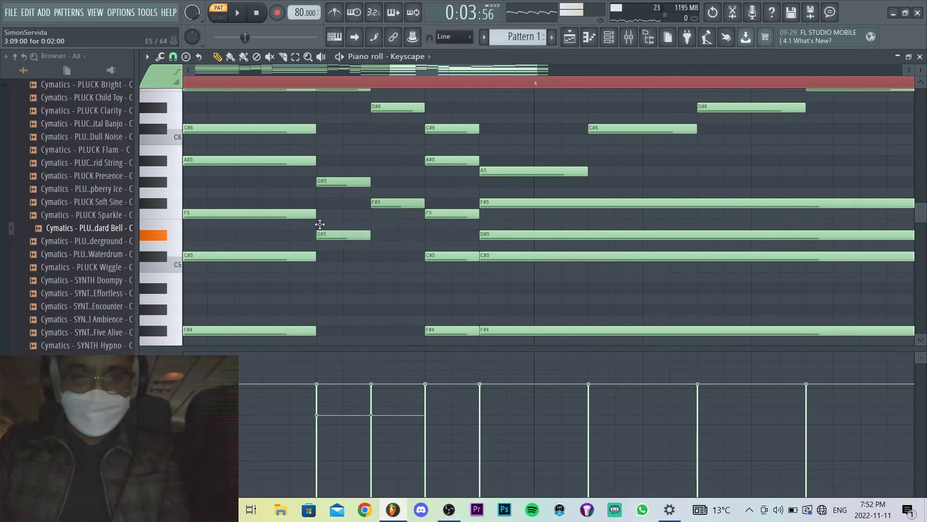
scroll(374, 252, "down", 3)
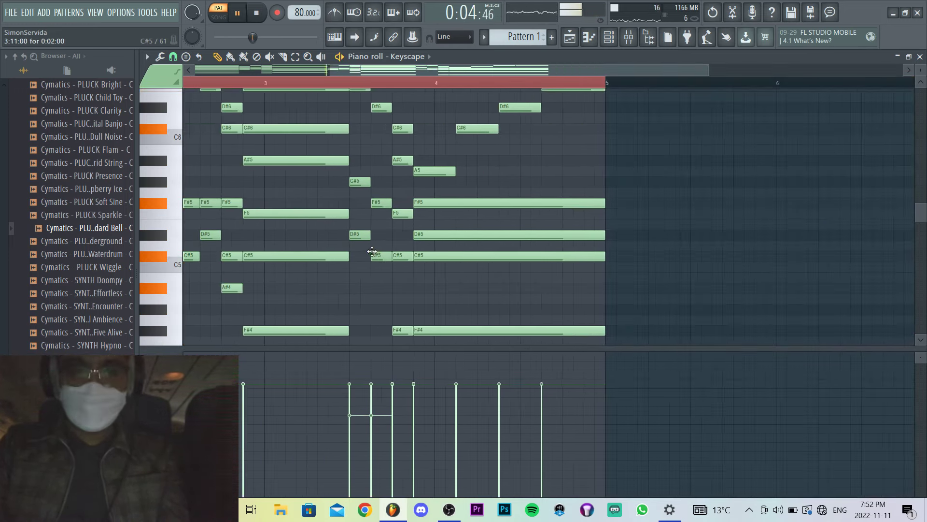
key("space")
scroll(457, 249, "up", 3)
scroll(457, 250, "down", 2)
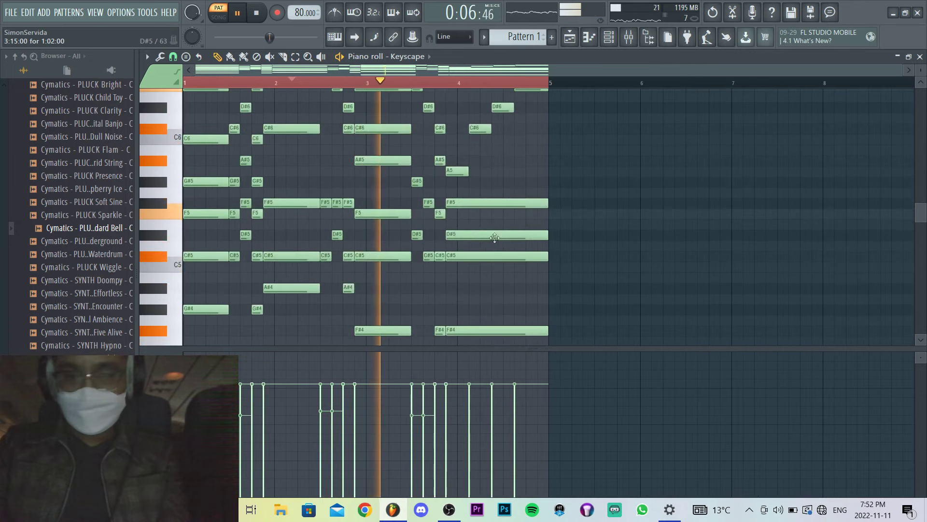
scroll(483, 249, "down", 2)
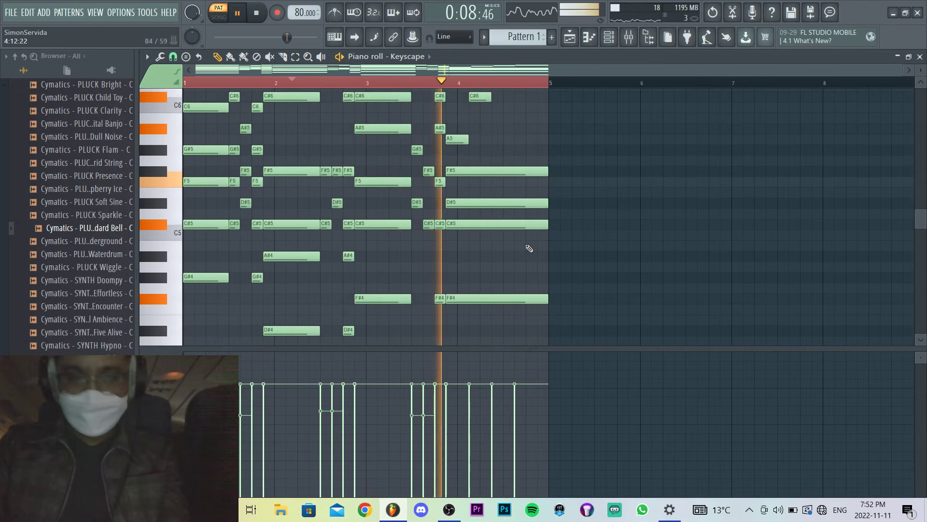
scroll(521, 249, "up", 2)
scroll(567, 245, "up", 1)
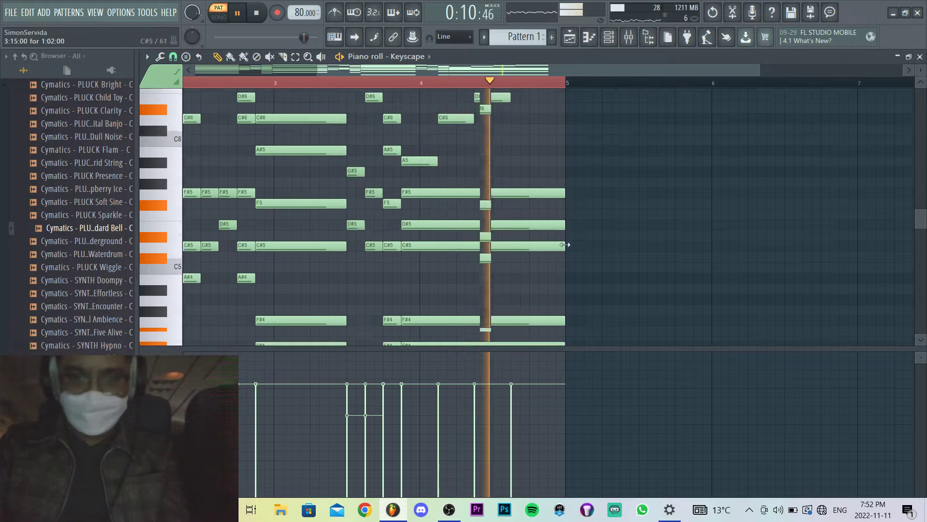
Slice the fourth chord's sustained F#5, D#5, C#5, F#4 and F#3 ten steps after their start, and play from bar 4.
scroll(541, 249, "down", 3)
key("space")
scroll(503, 258, "up", 2)
key("c")
left_click_drag(496, 205, 490, 151)
left_click(346, 82)
key("space")
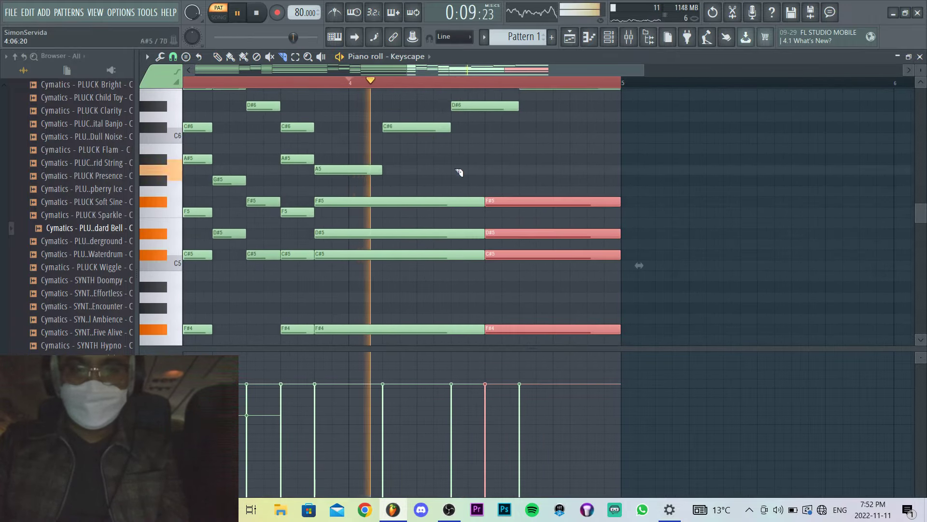
scroll(483, 194, "down", 12)
left_click(485, 169)
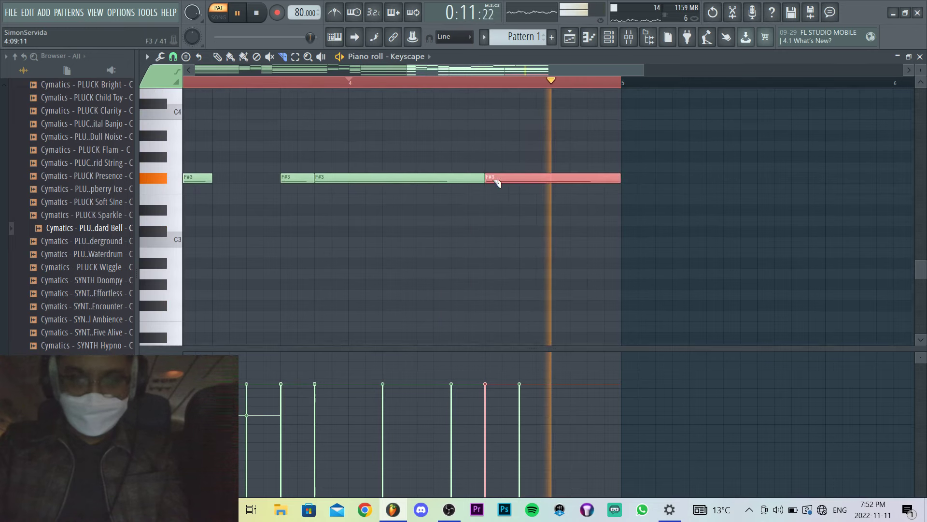
Add an A5 over the sliced second half of the fourth chord and extend it to the end of bar 4.
scroll(521, 208, "up", 4)
scroll(542, 249, "up", 4)
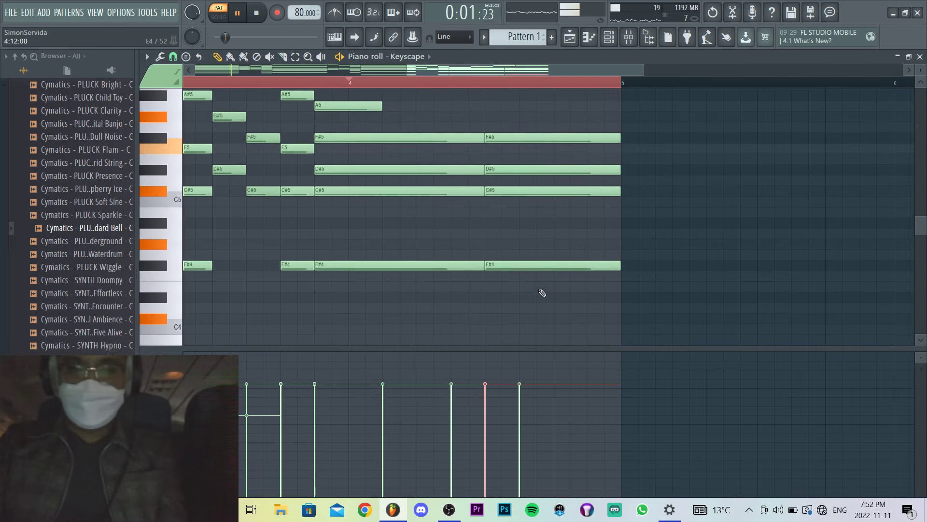
left_click_drag(545, 302, 551, 123)
scroll(534, 138, "down", 2)
scroll(533, 139, "up", 2)
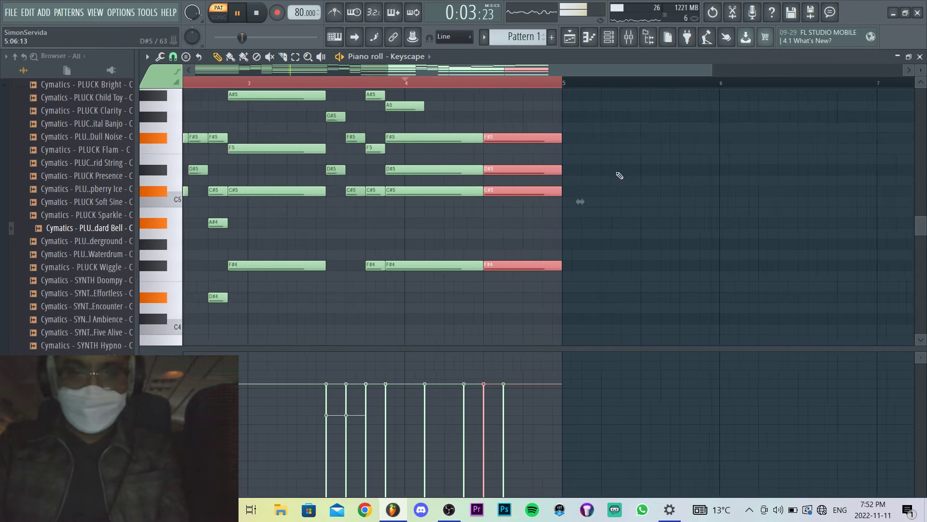
scroll(461, 263, "up", 3)
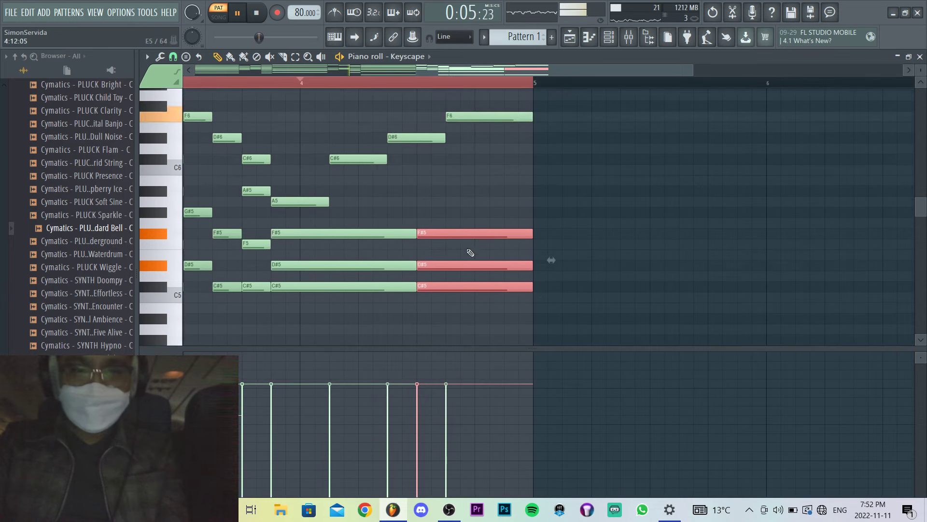
scroll(438, 234, "up", 2)
right_click(409, 216)
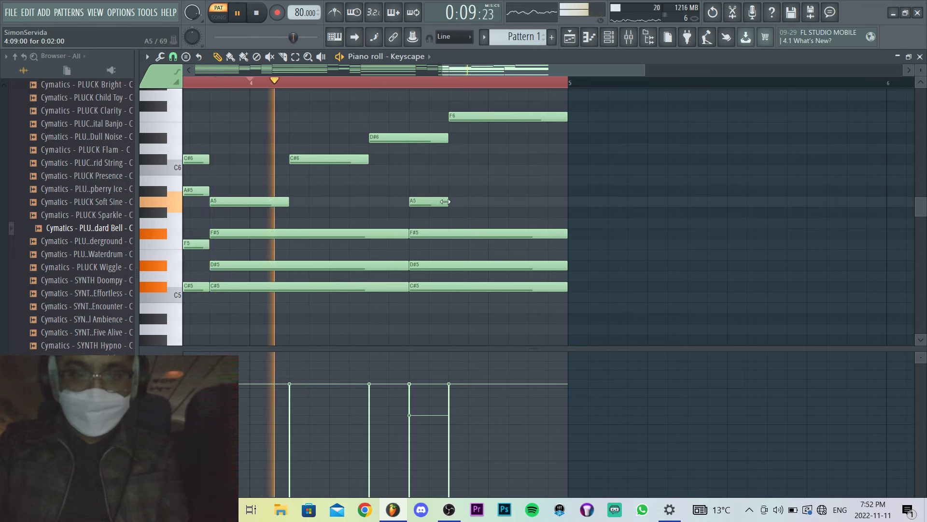
left_click_drag(448, 202, 565, 203)
Lower the velocity of the added A5, and of the F#5, D#5 and C#5 in the fourth chord's second half.
left_click_drag(486, 211, 474, 184)
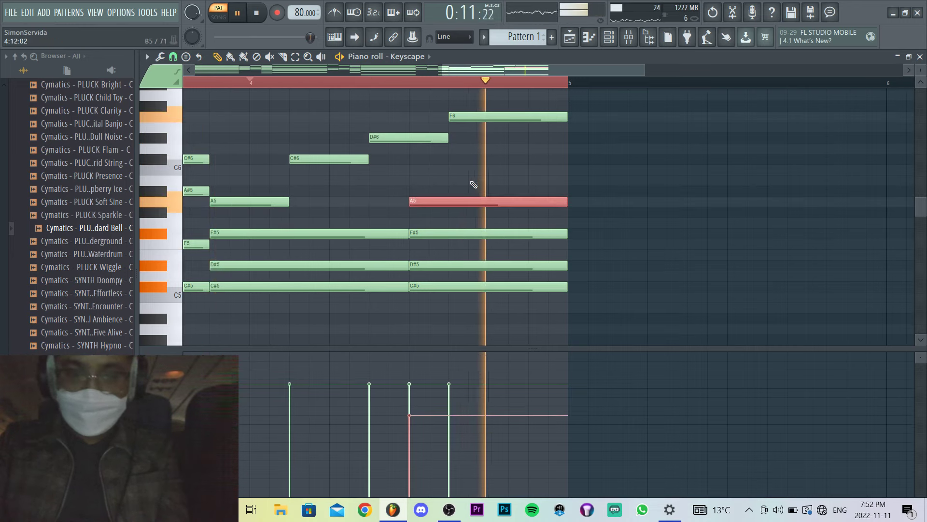
scroll(471, 201, "down", 2)
left_click_drag(453, 300, 451, 241)
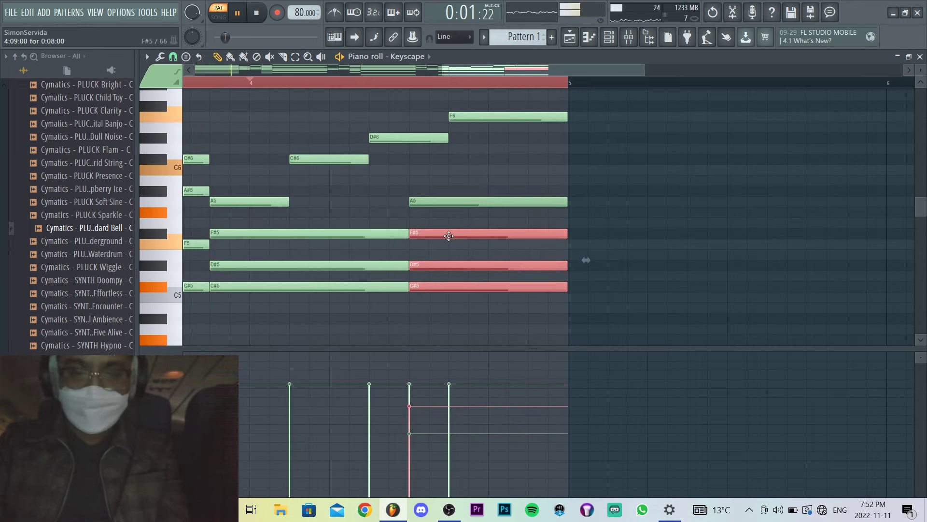
scroll(462, 280, "down", 3, "ctrl")
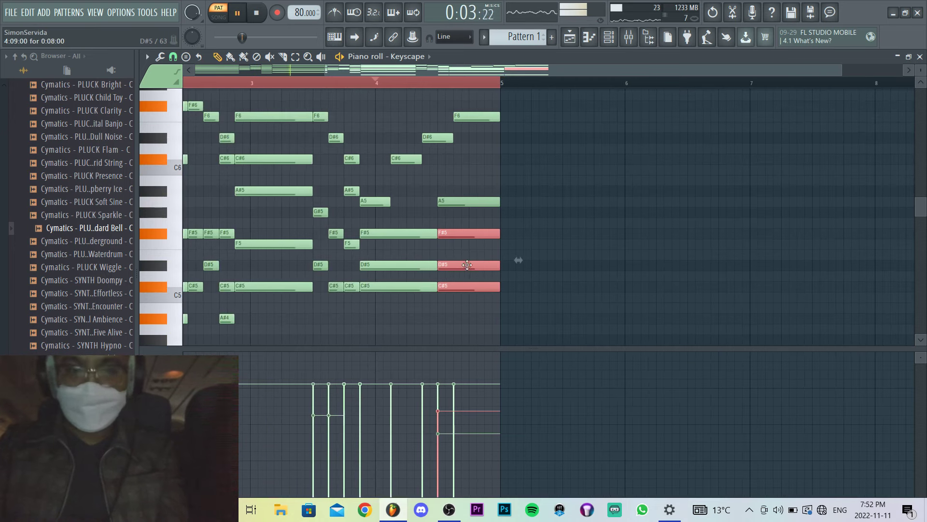
Select all notes and randomize their panning and velocity levels, with velocity at about 17% and bipolar variation.
scroll(467, 265, "down", 2, "ctrl")
key("ctrl+a")
key("alt+r")
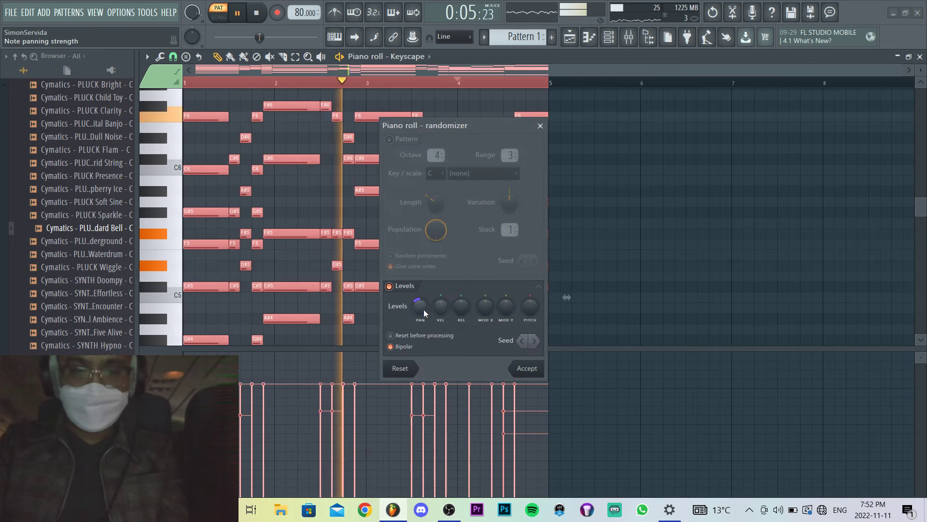
left_click_drag(441, 306, 441, 297)
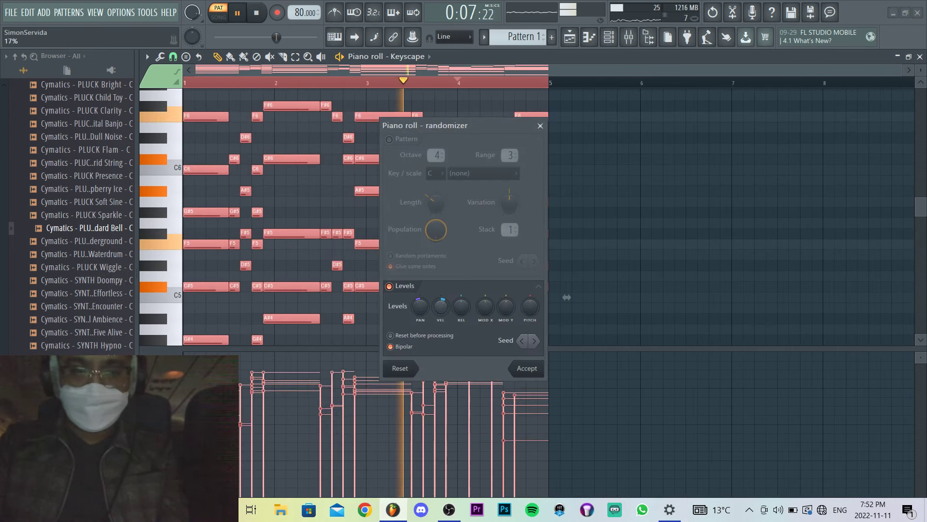
left_click(526, 369)
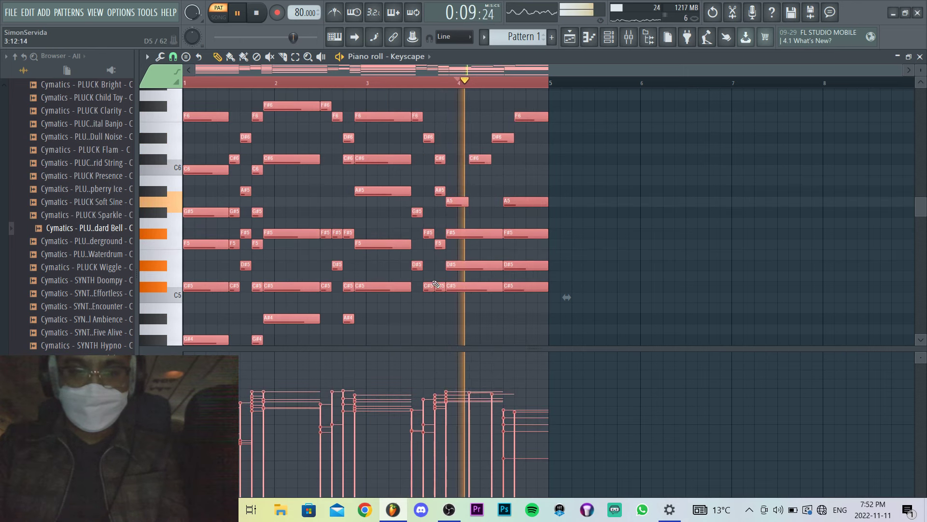
Quantize all notes with the 16_loose feel template and clear the note selection.
key("alt+q")
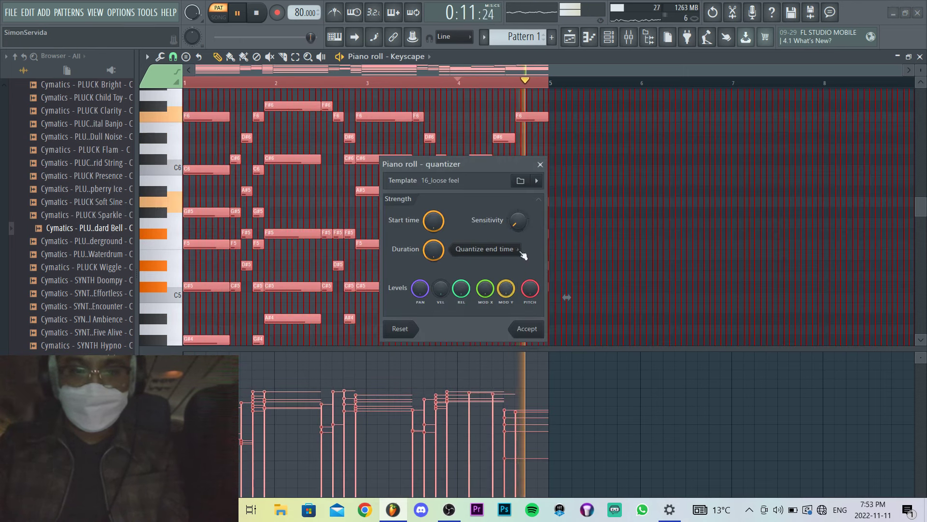
left_click(527, 329)
scroll(403, 202, "up", 5)
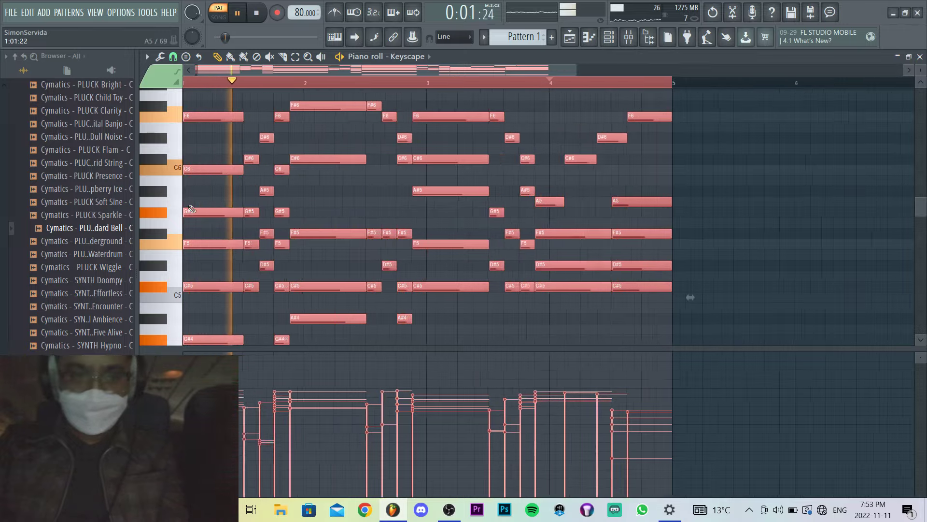
scroll(476, 182, "up", 3)
scroll(441, 176, "down", 4)
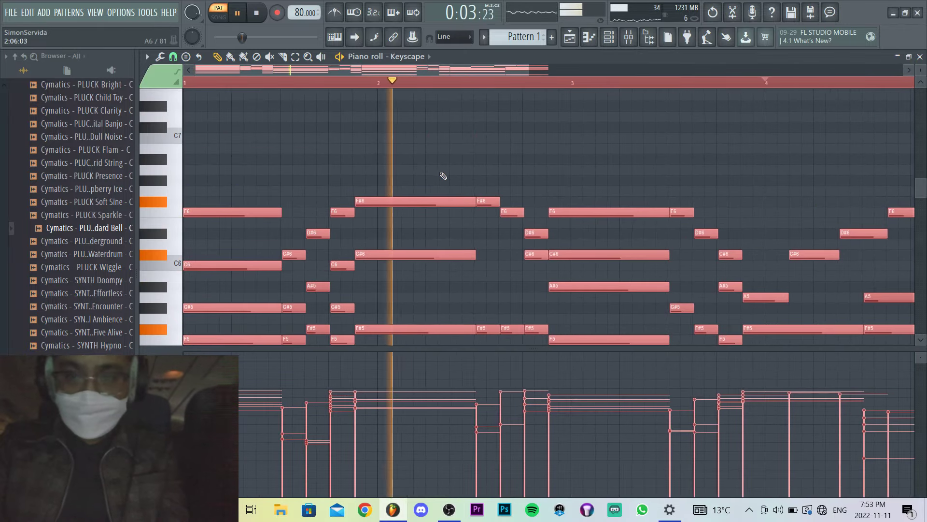
scroll(464, 180, "down", 2)
left_click(481, 176, "ctrl")
scroll(497, 180, "down", 3)
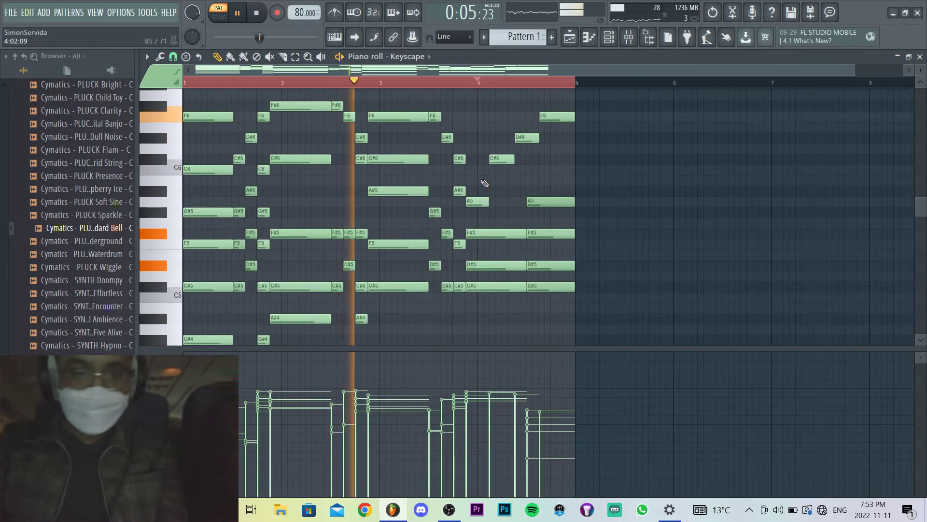
Return to the playlist and place Pattern 1 on Track 1 at bar 1.
key("F7")
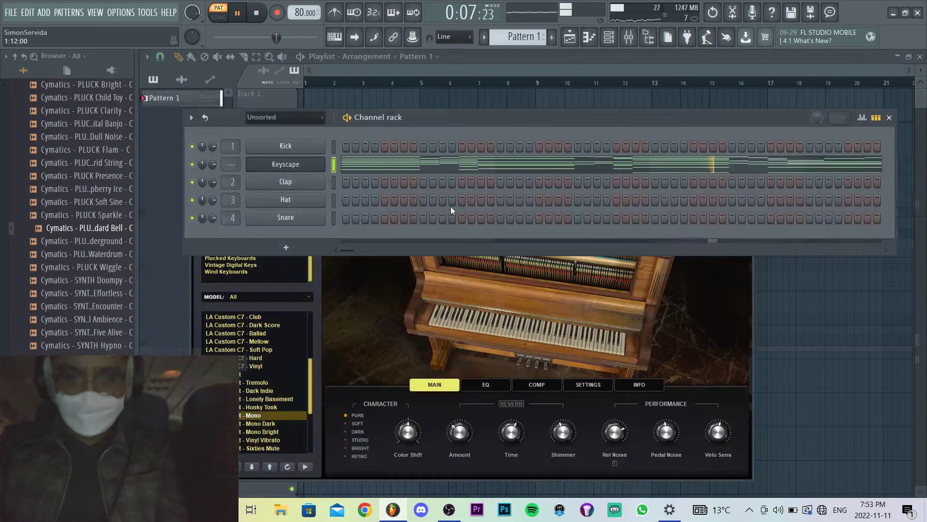
scroll(52, 167, "up", 15)
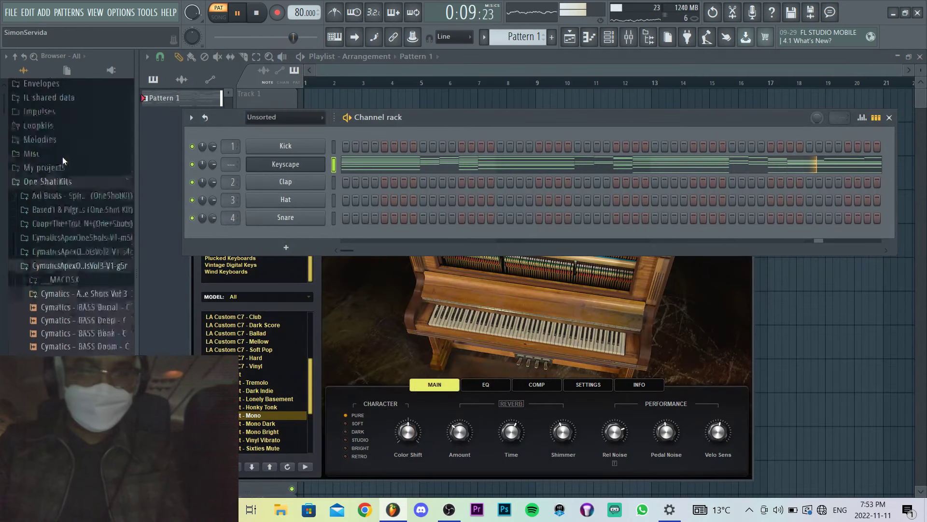
left_click(372, 101)
left_click_drag(372, 102, 248, 98)
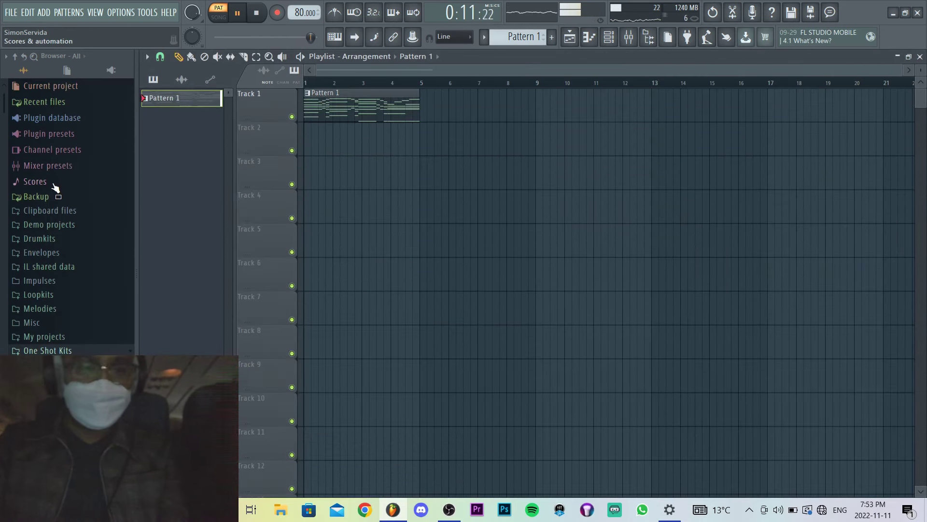
Browse the one shot kits and open the Authentic Bass folder within GALAXY's Galaxy One Shots.
scroll(93, 245, "down", 3)
left_click(85, 253)
scroll(77, 208, "up", 3)
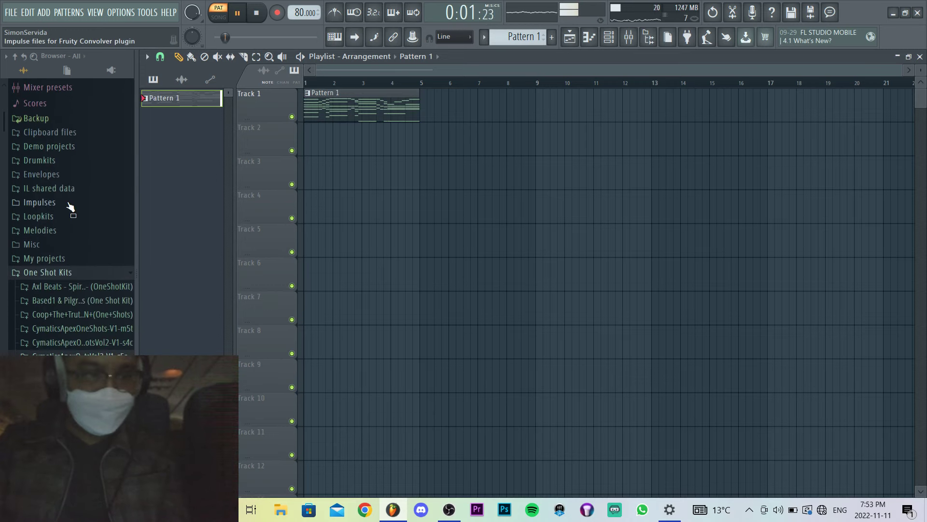
left_click(794, 510)
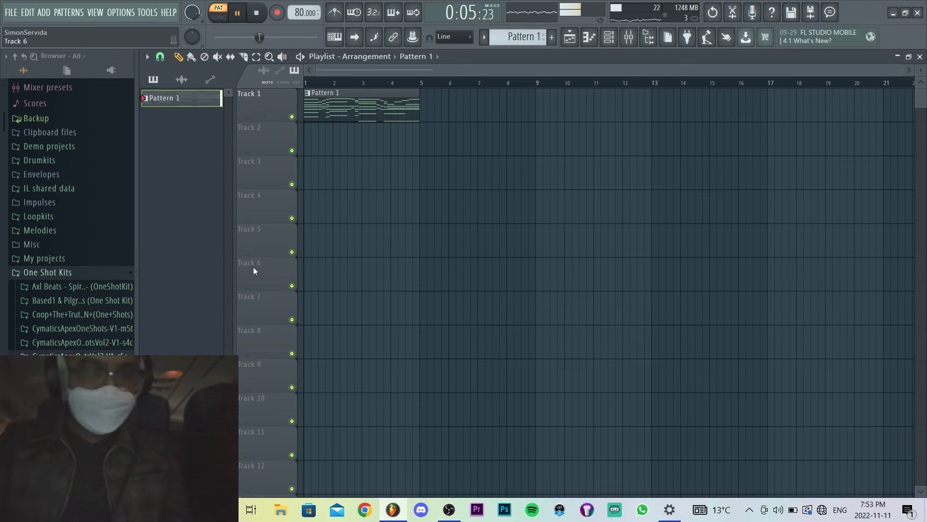
scroll(109, 323, "down", 10)
scroll(108, 321, "down", 15)
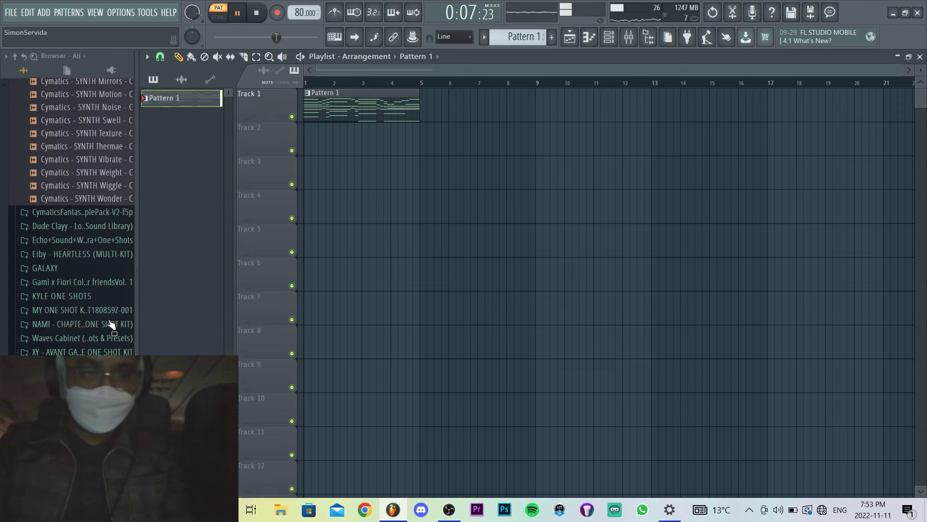
left_click(85, 294)
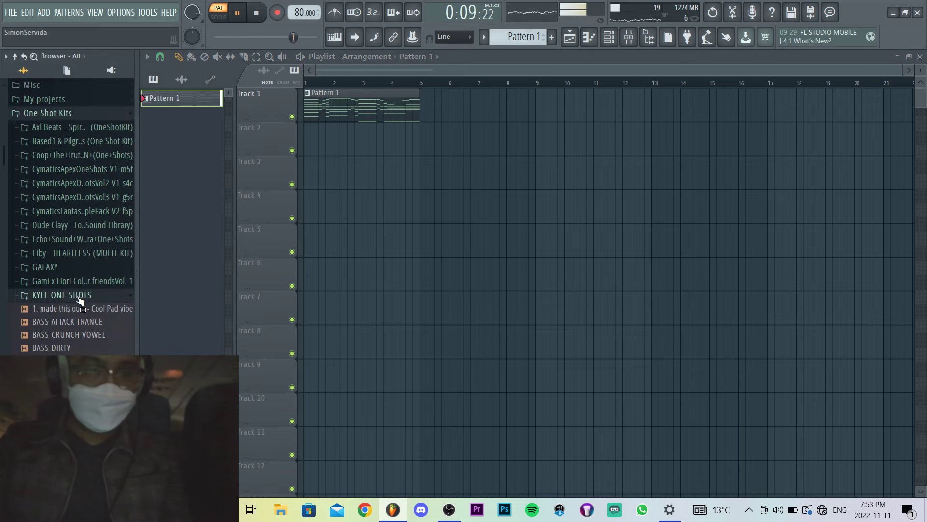
left_click(83, 295)
left_click(73, 267)
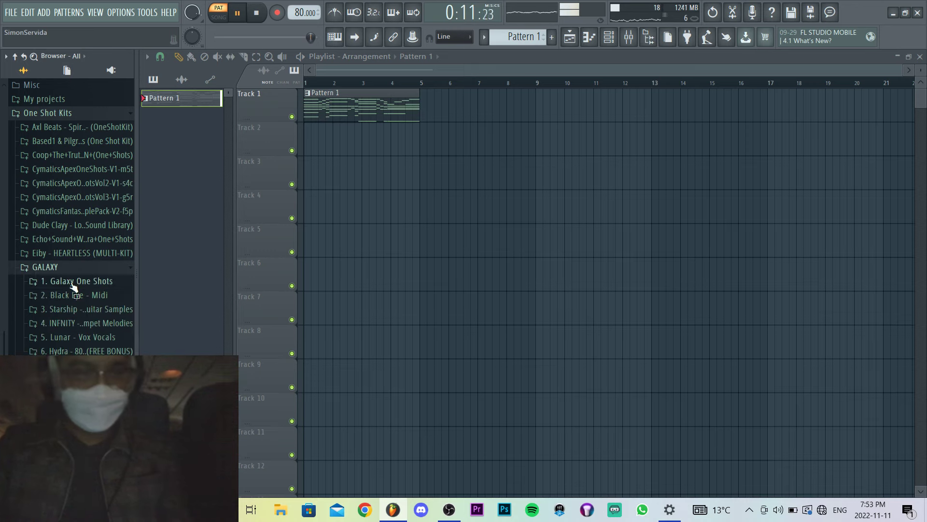
left_click(73, 282)
left_click(82, 299)
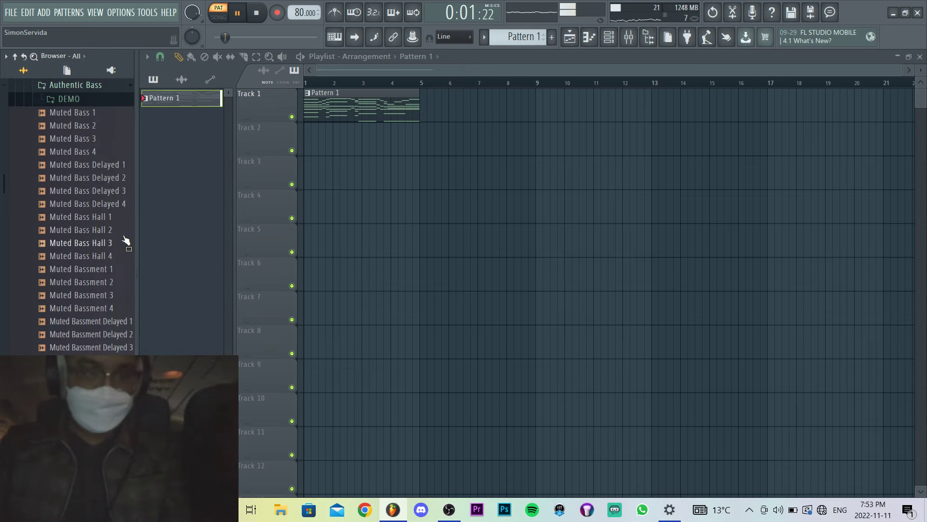
Load the Muted Bass 1 sample into a new channel and place a new Pattern 2 on Track 3 at bar 1.
right_click(101, 114)
left_click(112, 125)
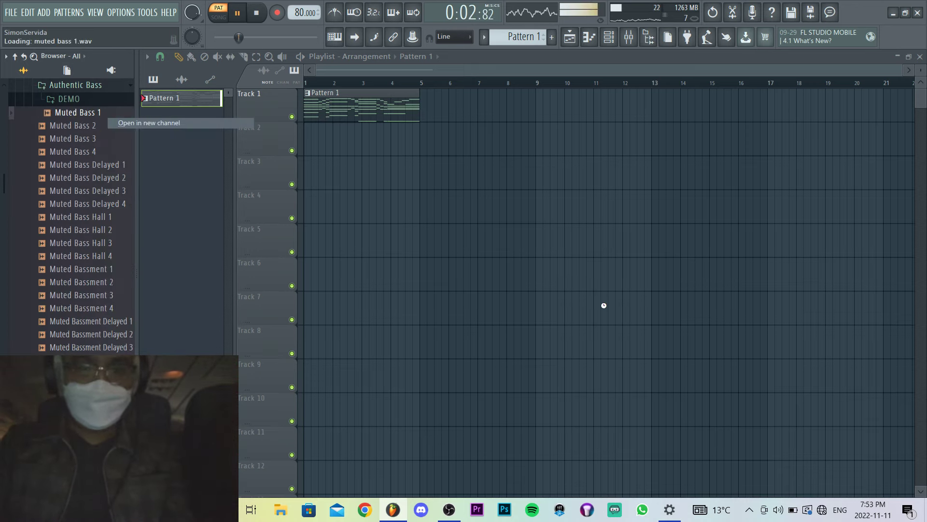
key("Escape")
key("F4")
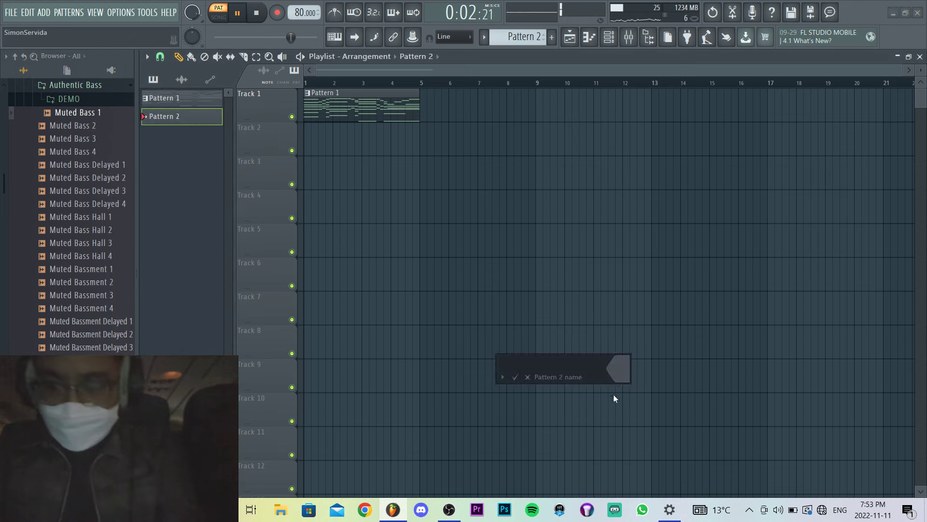
left_click(331, 179)
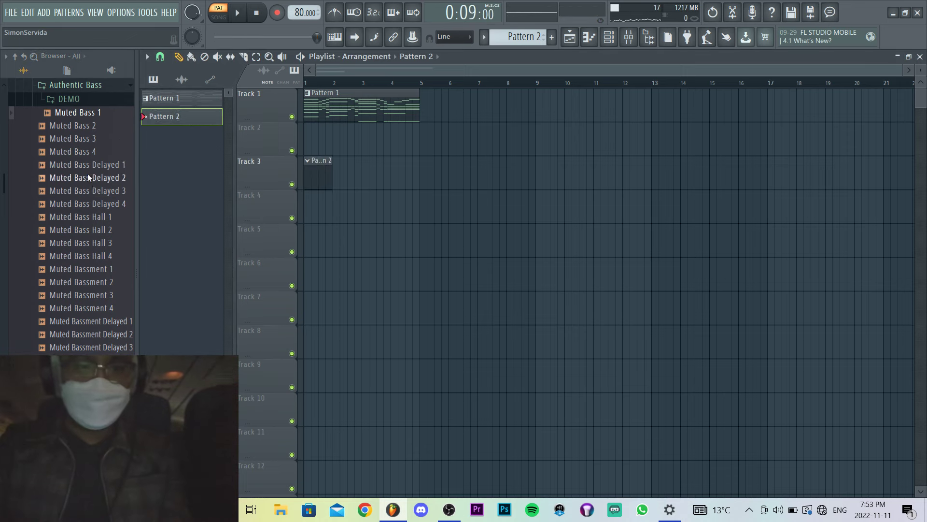
Play the arrangement in song mode and open the FX folder of Capital Drum Kit 3 among the drum kits.
scroll(88, 174, "up", 10)
key("space")
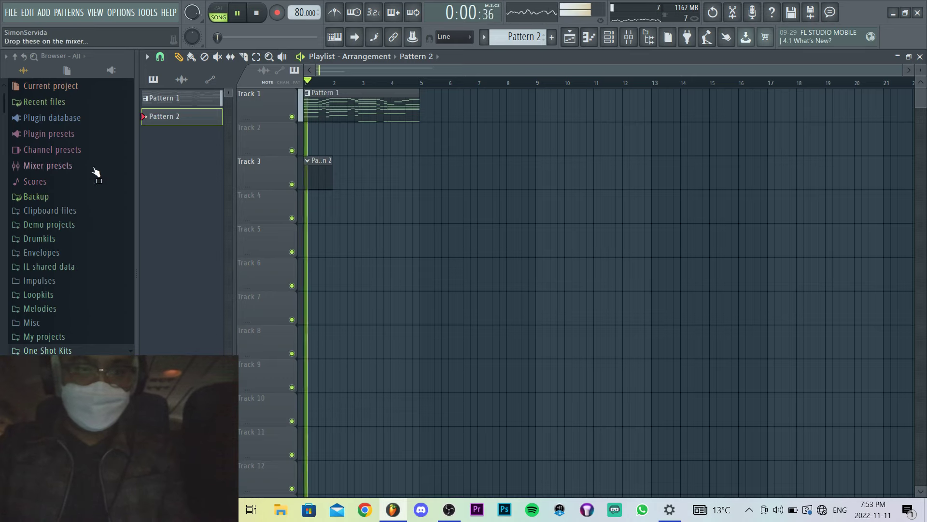
left_click(64, 242)
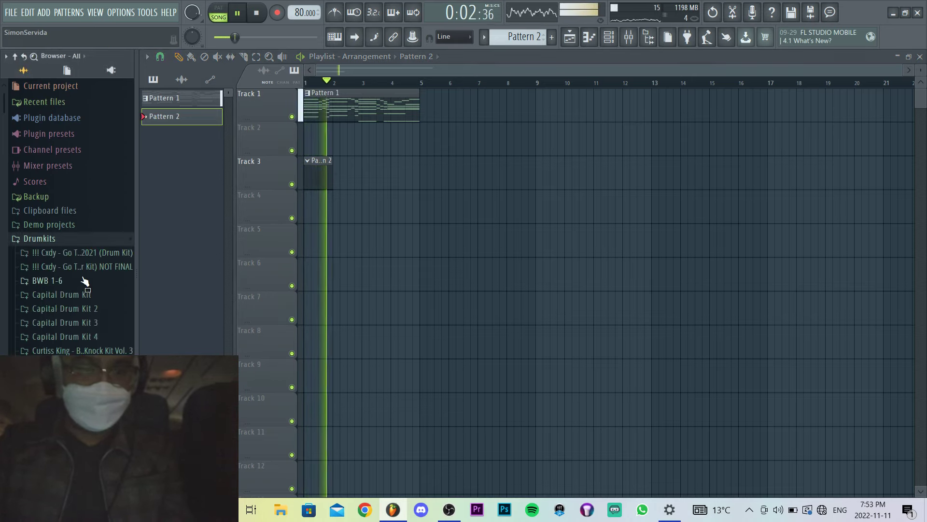
scroll(96, 314, "down", 4)
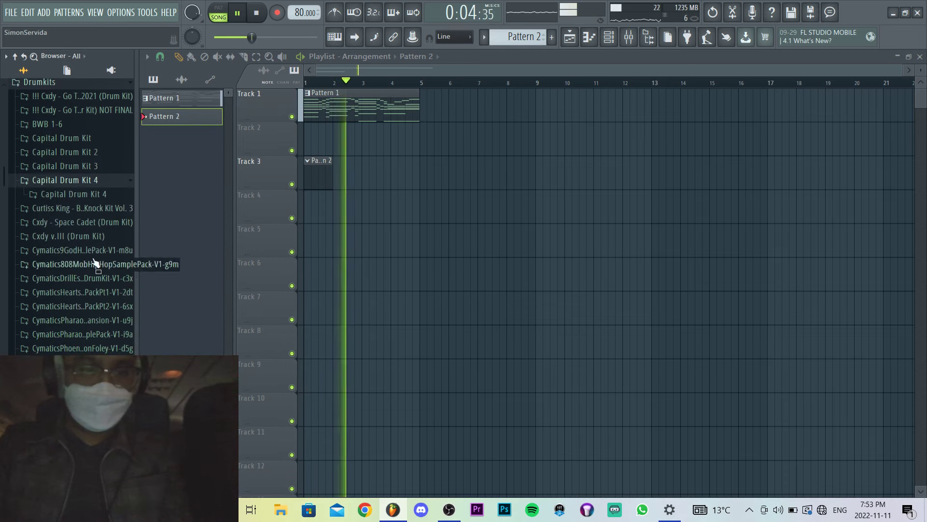
left_click(98, 167)
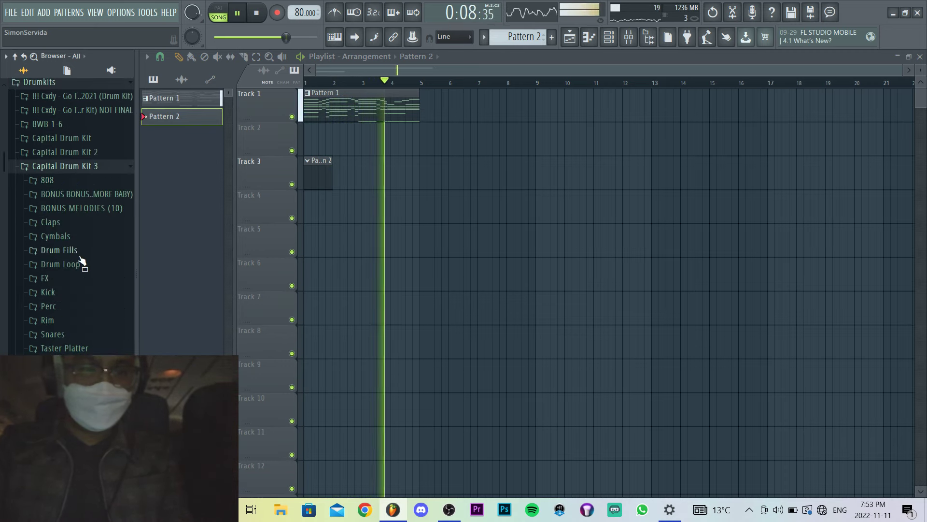
left_click(62, 279)
Place the CDK3 - Ambience - People sample on Track 2 at bar 1 and cut off everything from bar 13 onward.
scroll(72, 259, "down", 6)
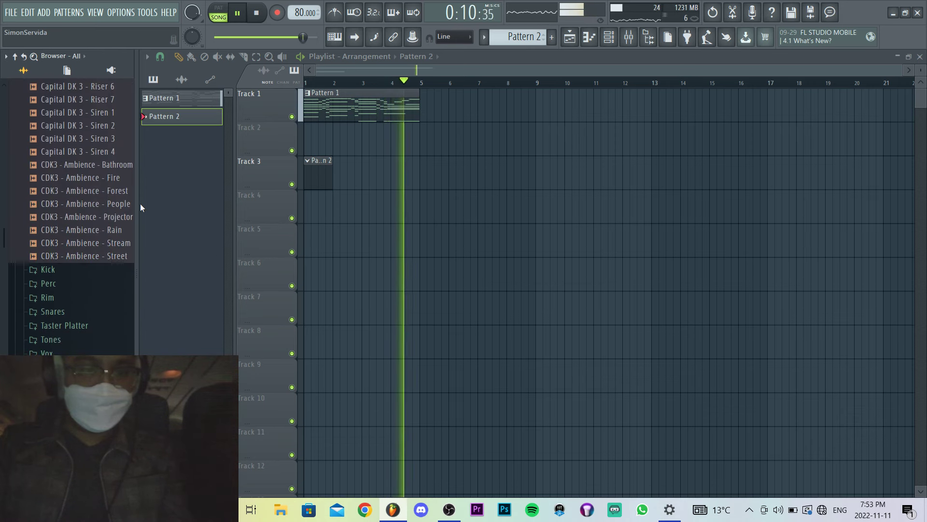
left_click_drag(96, 203, 315, 138)
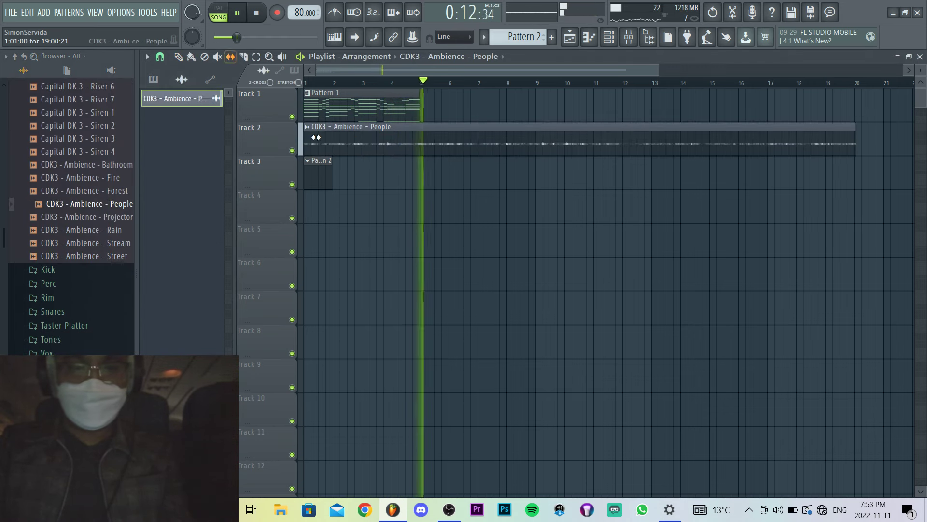
right_click(653, 139)
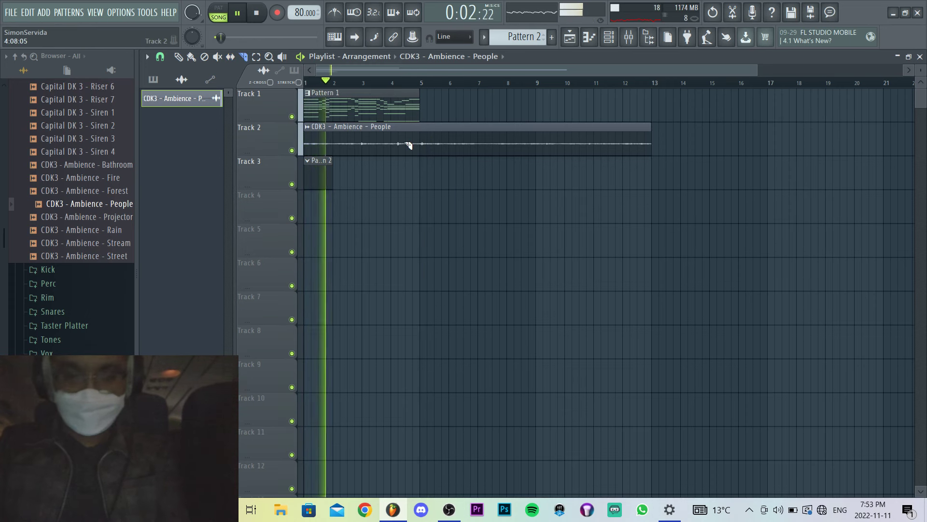
Load SoundShifter Pitch Stereo into slot 4 of the Master track and transpose it by -4 semitones during song playback.
key("F9")
left_click(636, 214)
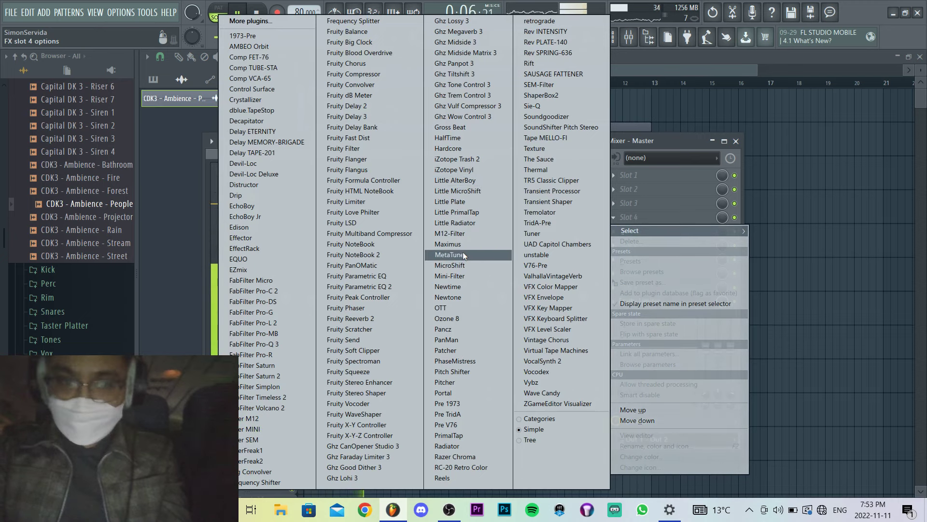
key("alt+Tab")
key("alt+Tab")
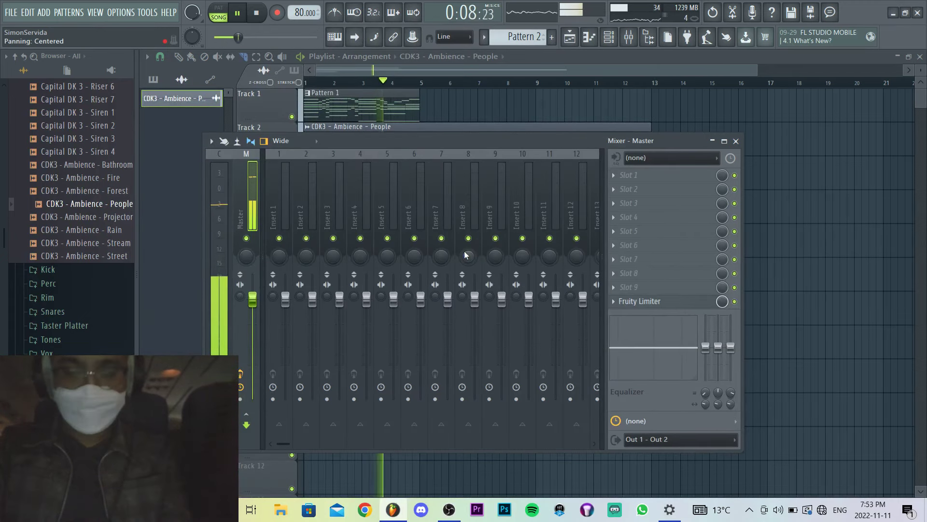
left_click(631, 219)
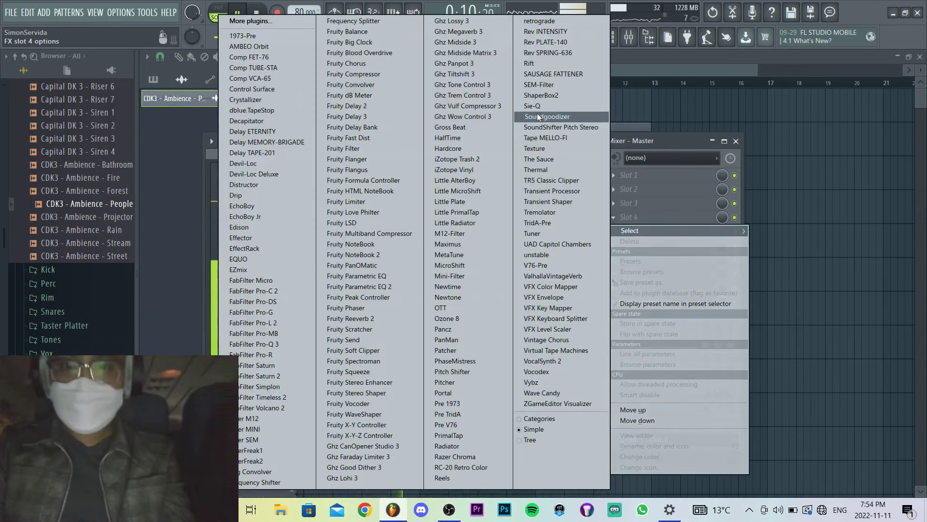
left_click(538, 127)
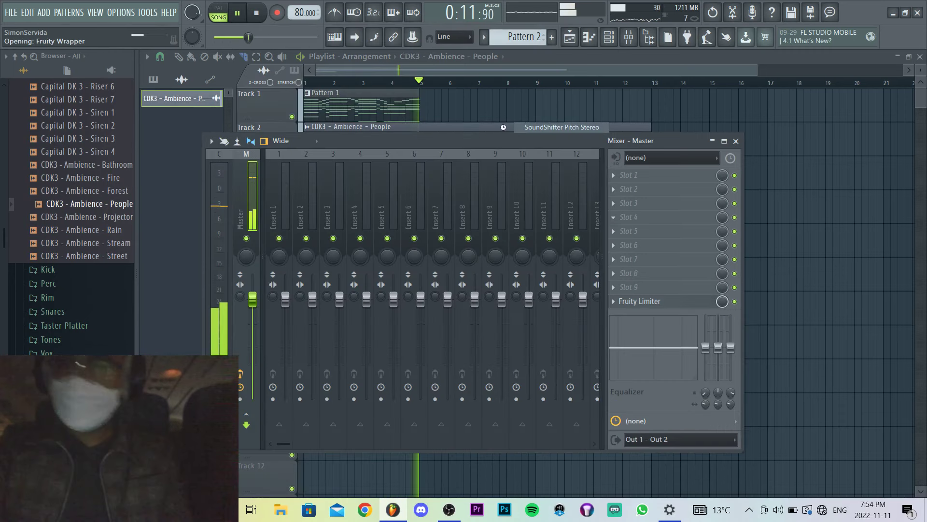
key("space")
key("space")
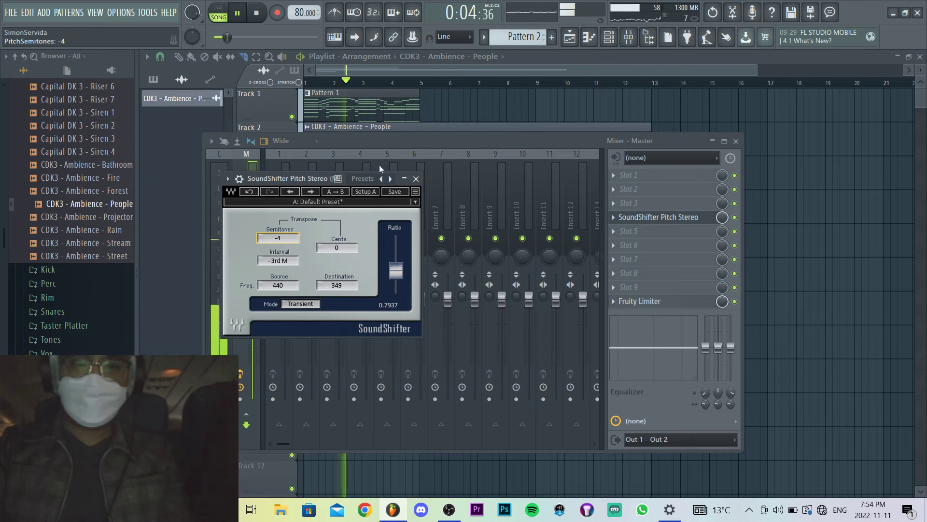
Duplicate the Pattern 1 clip on Track 1 to bar 5, create a new Pattern 3 and raise the system volume.
left_click(456, 104)
left_click_drag(456, 103, 378, 111)
key("ctrl+b")
key("F4")
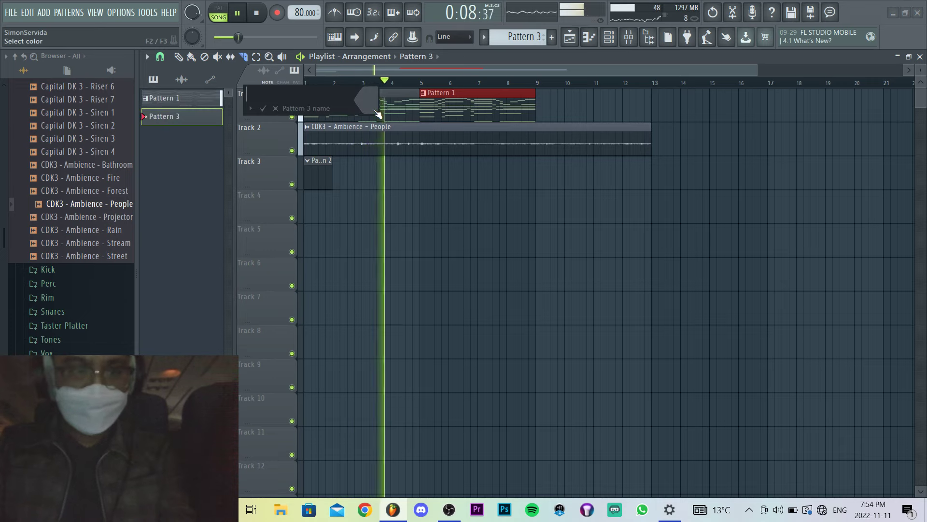
key("Return")
key("XF86AudioRaiseVolume")
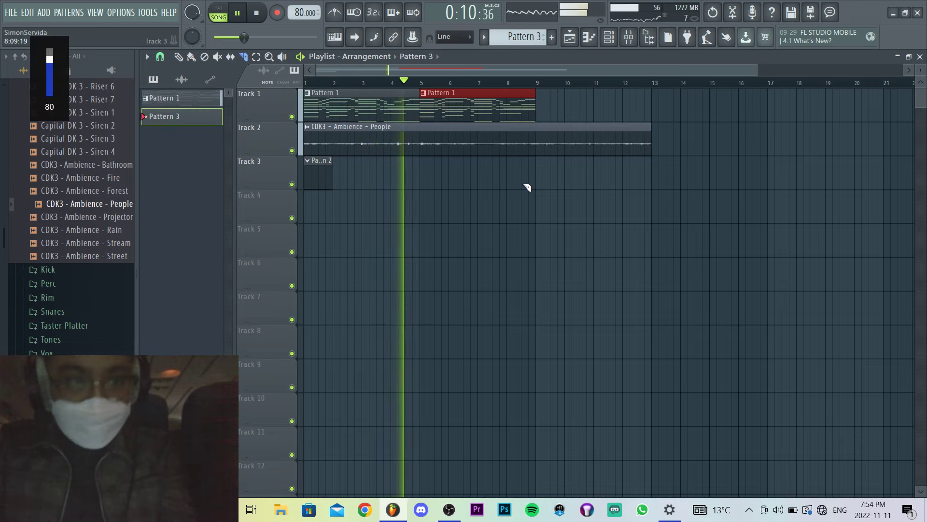
key("XF86AudioRaiseVolume")
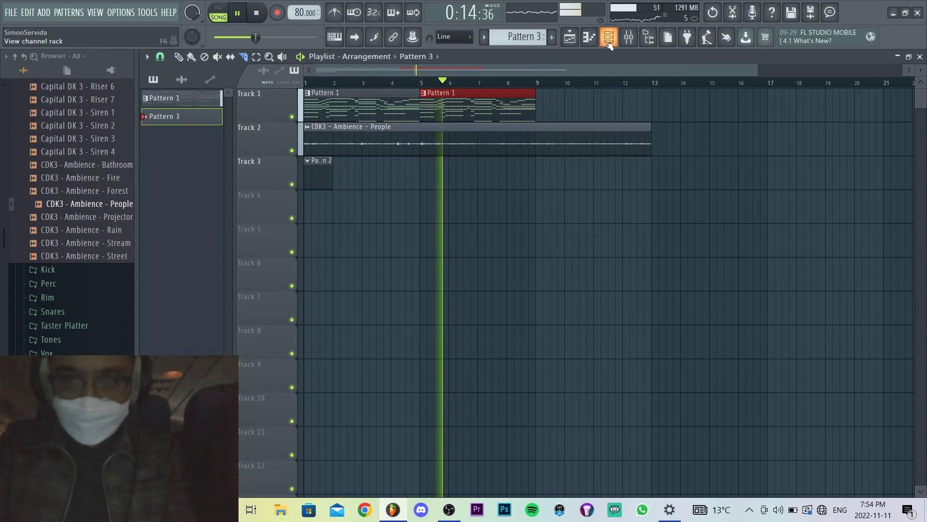
Show all channels in the channel rack and route Keyscape to mixer track 5.
key("F6")
left_click(270, 117)
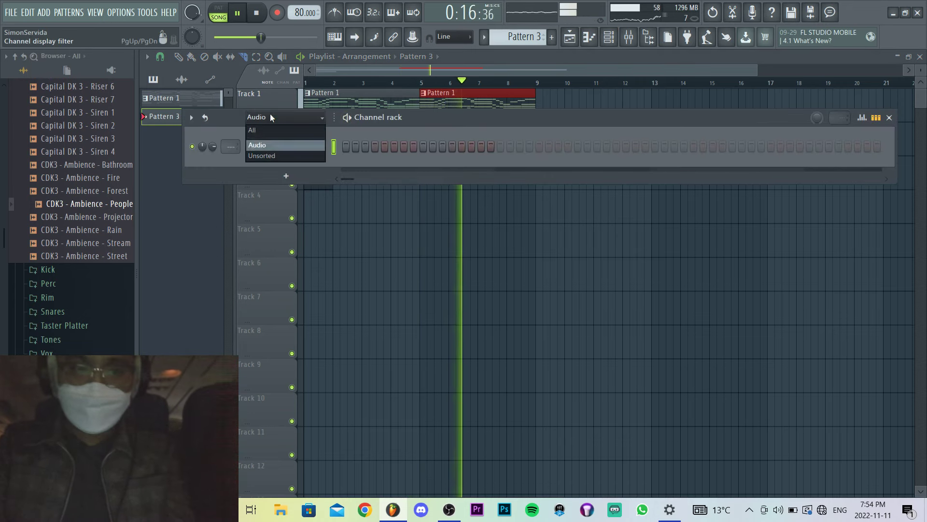
left_click(268, 132)
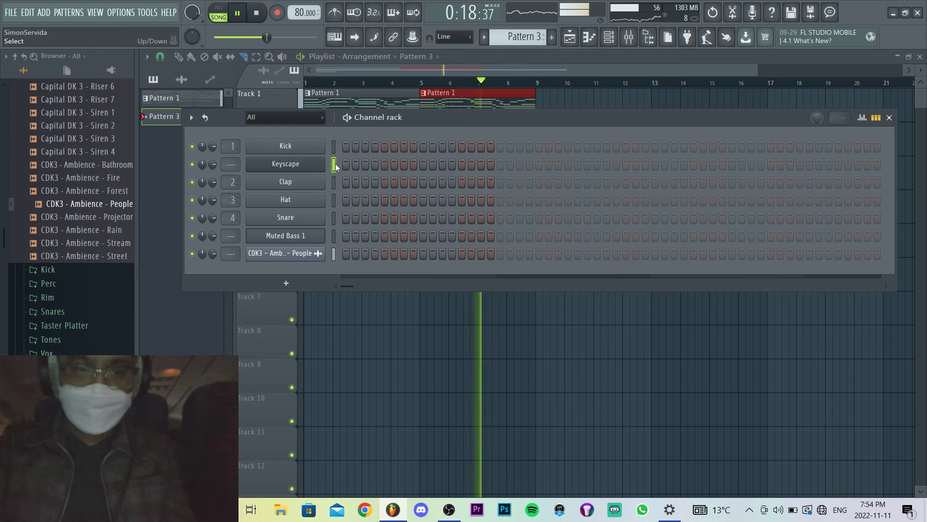
key("F9")
key("ctrl+l")
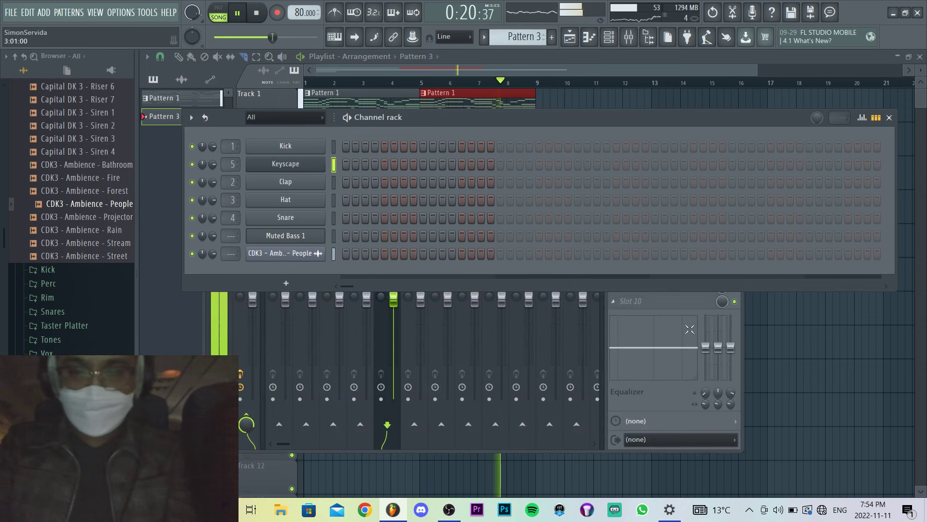
Dock mixer track Insert 12 to the right and load the Reverb send state onto it.
left_click(668, 372)
right_click(569, 206)
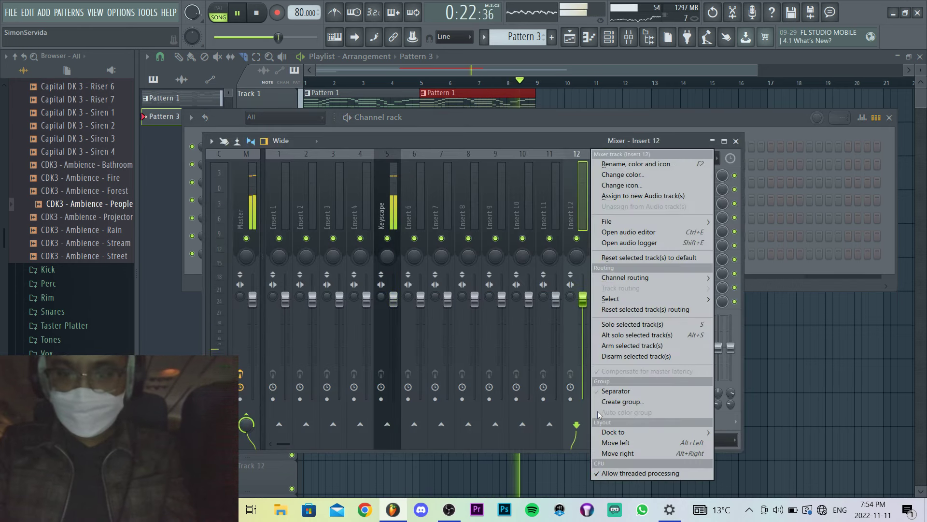
mouse_move(610, 437)
left_click(729, 453)
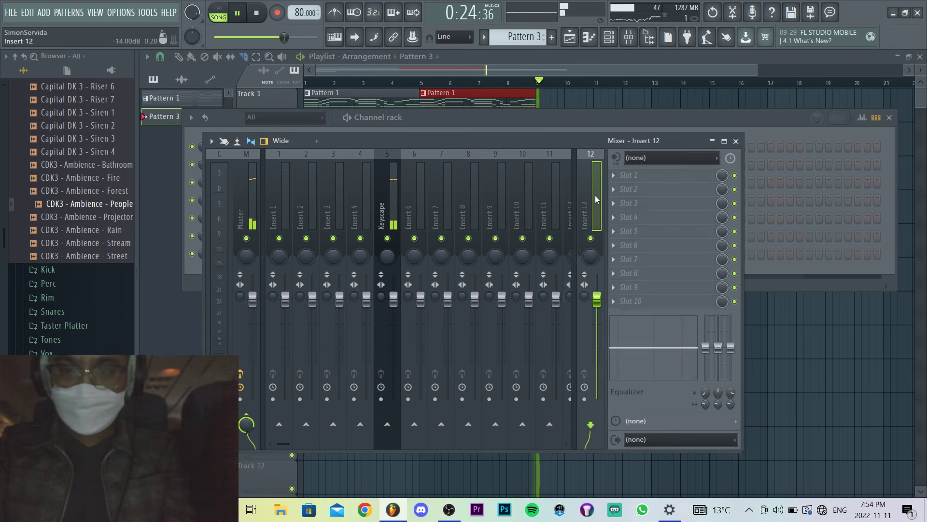
right_click(597, 200)
mouse_move(621, 221)
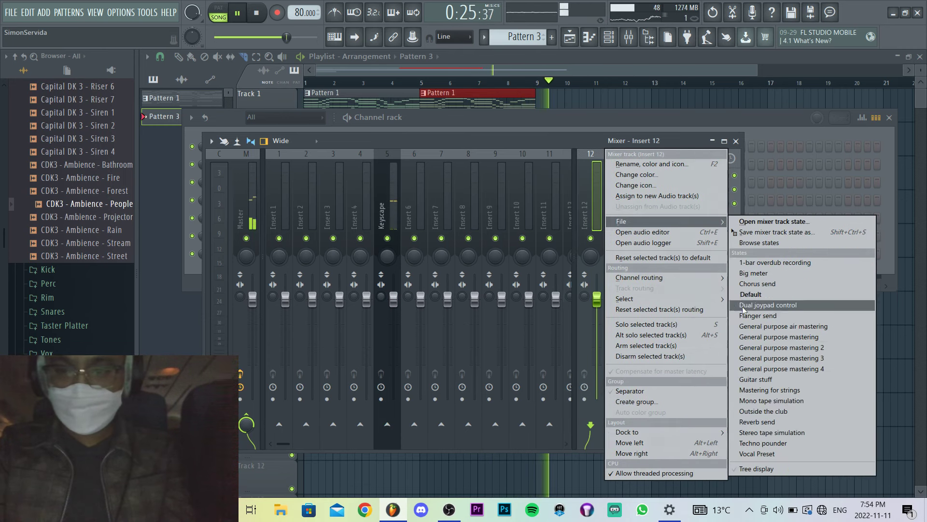
left_click(753, 422)
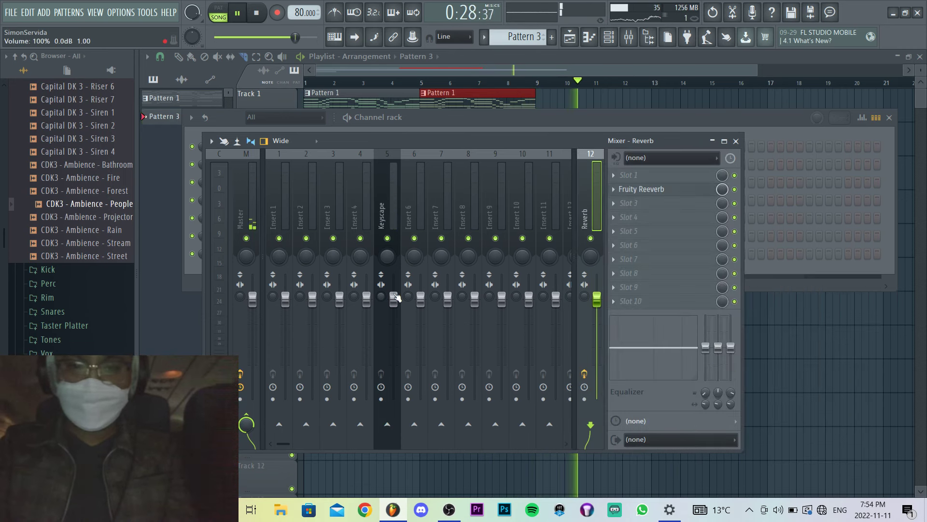
Play the arrangement from the start and check the Keyscape track in the mixer.
left_click(237, 182)
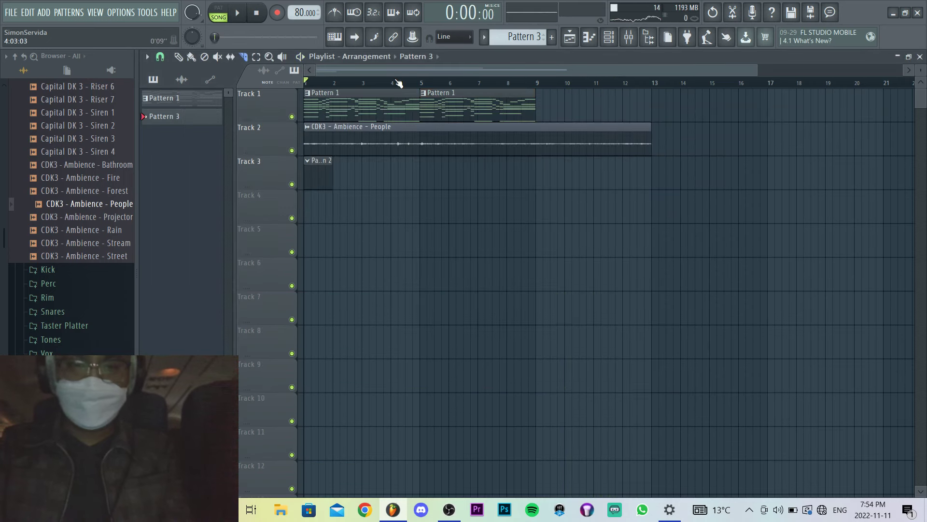
key("space")
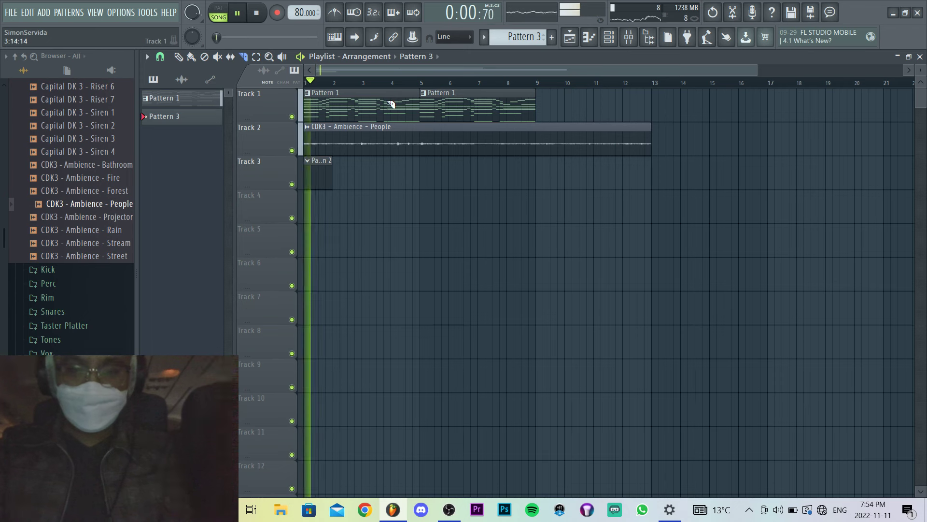
key("F9")
left_click(398, 182)
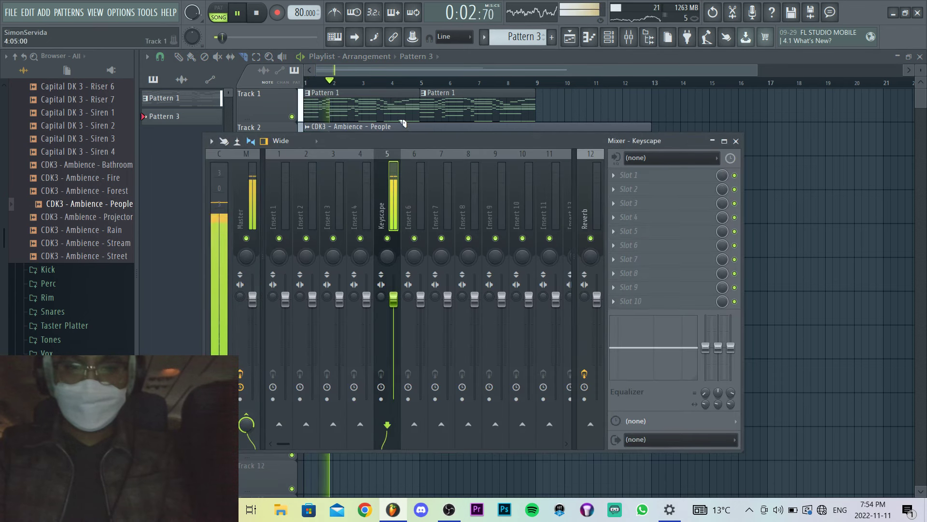
key("F9")
key("space")
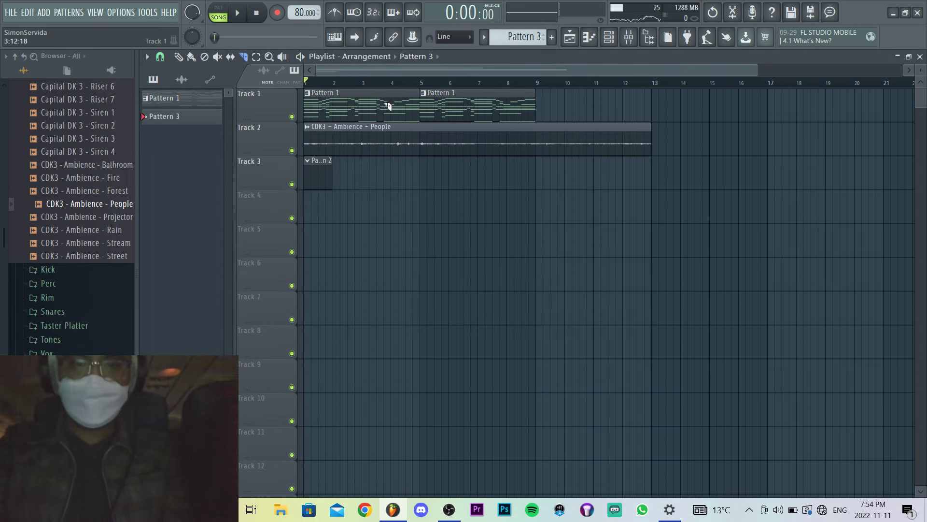
Consolidate the first Pattern 1 clip to audio and mute the second Pattern 1 clip.
key("ctrl+alt+c")
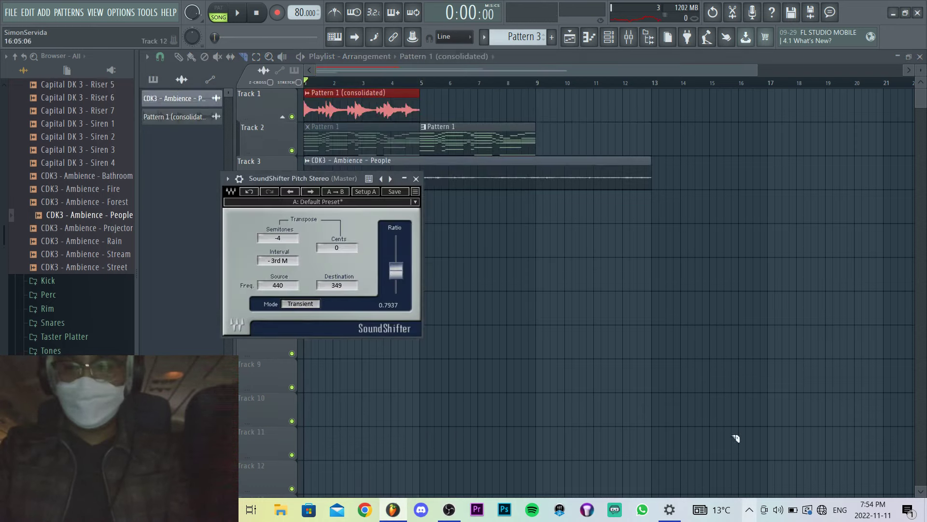
key("t")
left_click(451, 143)
key("p")
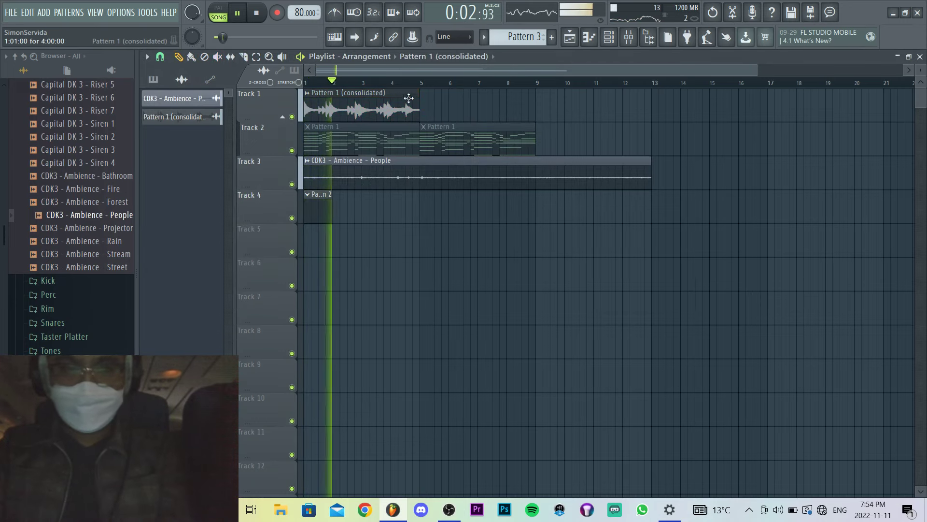
Duplicate the consolidated Pattern 1 audio to bar 5 and lower its pitch with time stretching in Auto mode.
left_click_drag(423, 99, 386, 104)
key("ctrl+b")
double_click(379, 103)
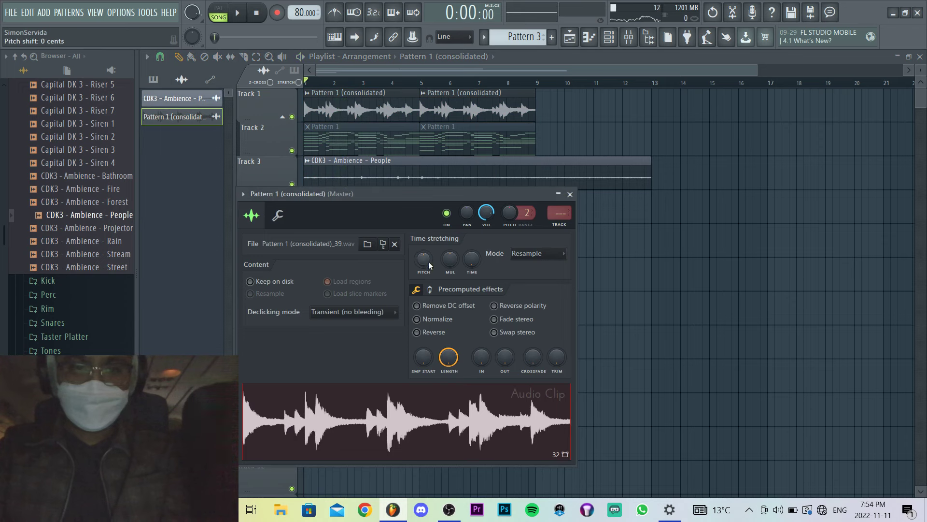
key("space")
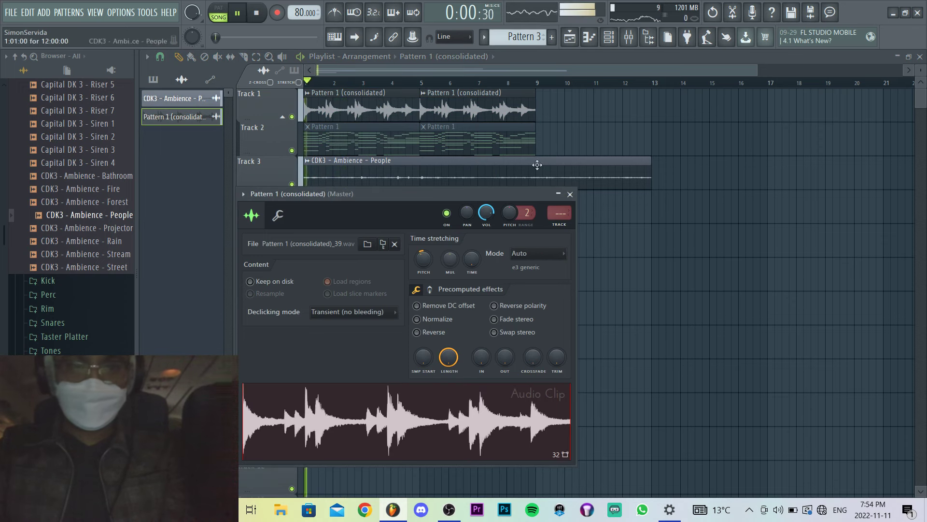
Insert a Trilian channel and browse its Analog Classics patches.
left_click(608, 37)
right_click(323, 161)
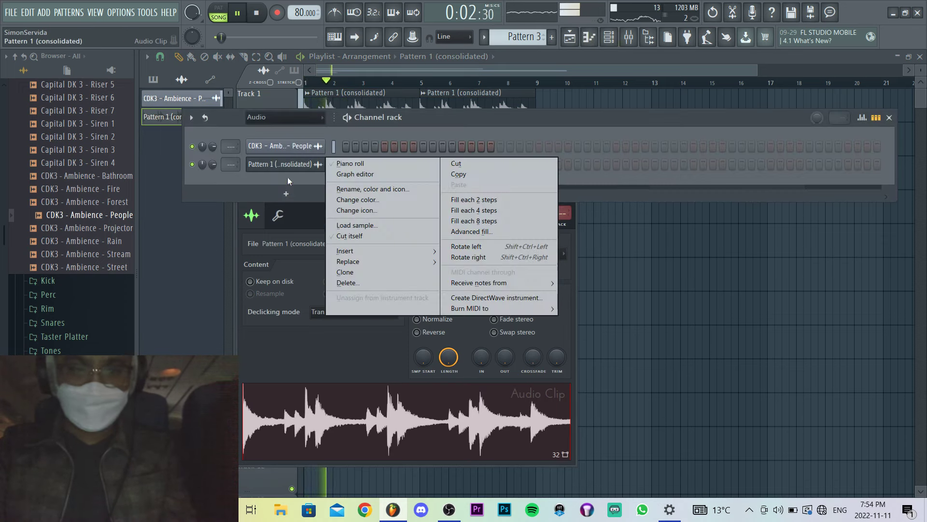
mouse_move(346, 251)
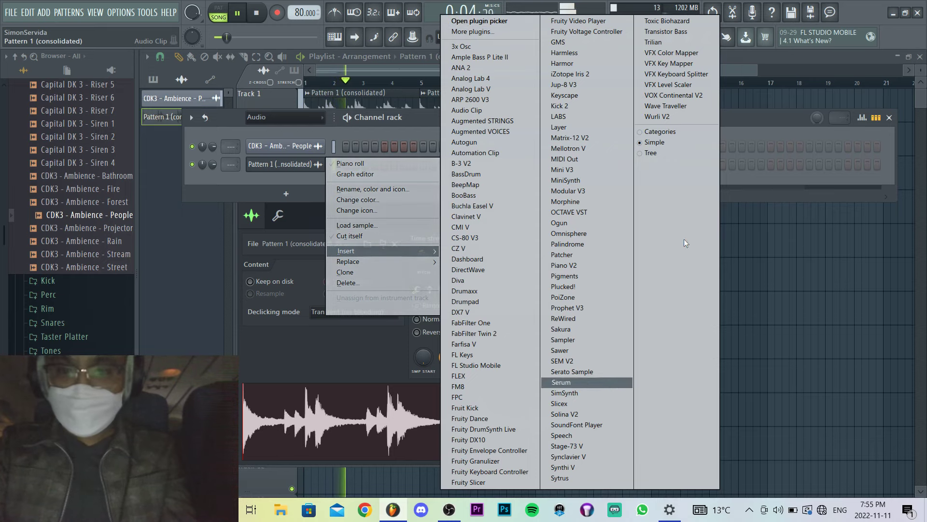
left_click(663, 42)
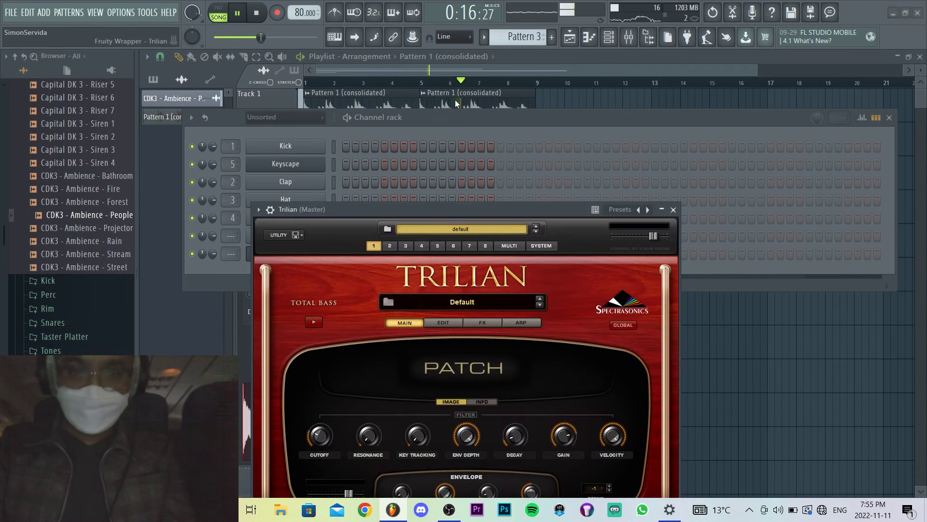
left_click_drag(450, 210, 455, 104)
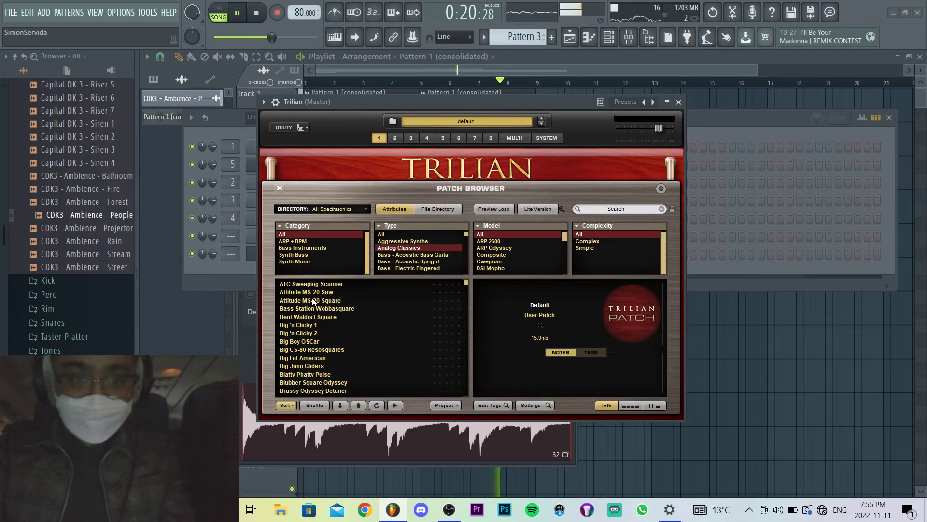
left_click(729, 112)
key("space")
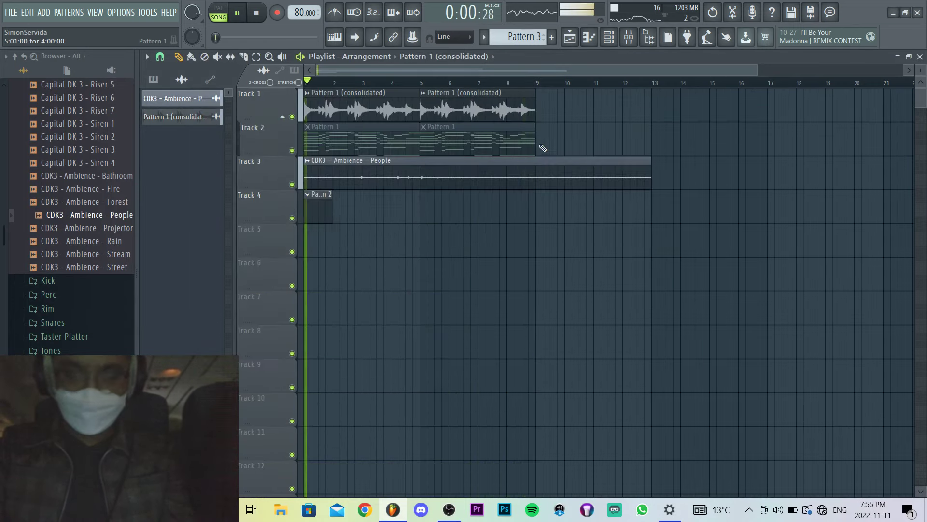
Duplicate the two consolidated clips on Track 1 to bar 9 and the People ambience clip on Track 3 to bar 13.
left_click_drag(566, 108, 321, 110, "ctrl")
key("ctrl+b")
left_click_drag(668, 176, 483, 193, "ctrl")
key("ctrl+b")
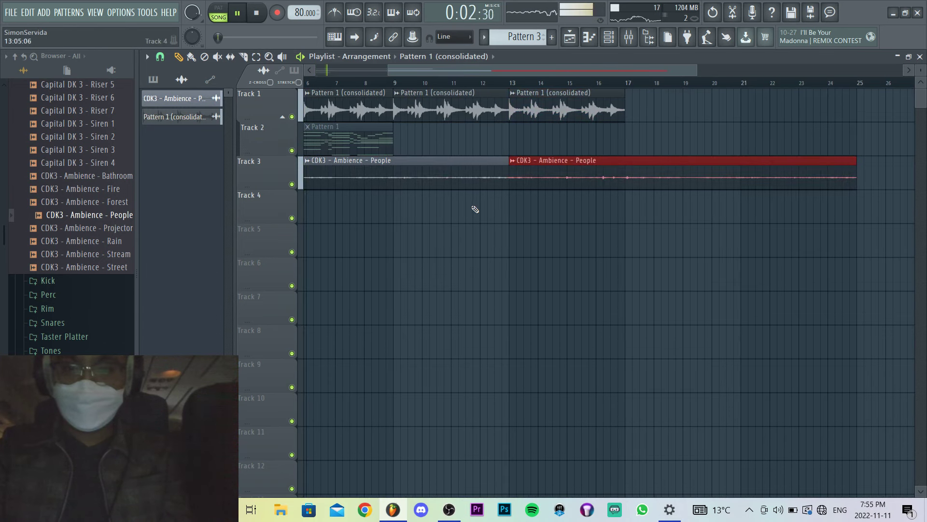
scroll(404, 239, "down", 2)
scroll(330, 234, "up", 1)
key("ctrl+d")
Replace the Pattern 2 clip on Track 4 with a new Pattern 4 clip placed at bar 9.
right_click(312, 209)
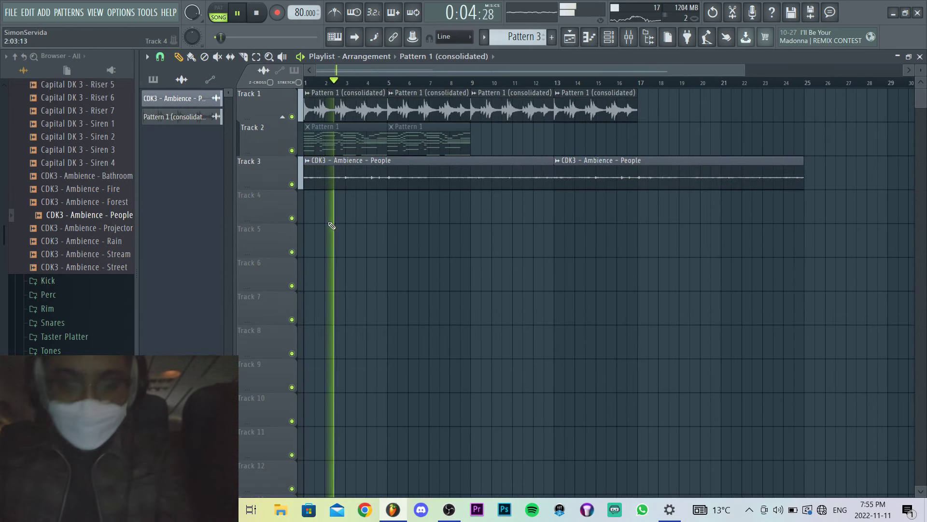
key("F4")
key("Return")
left_click(475, 201)
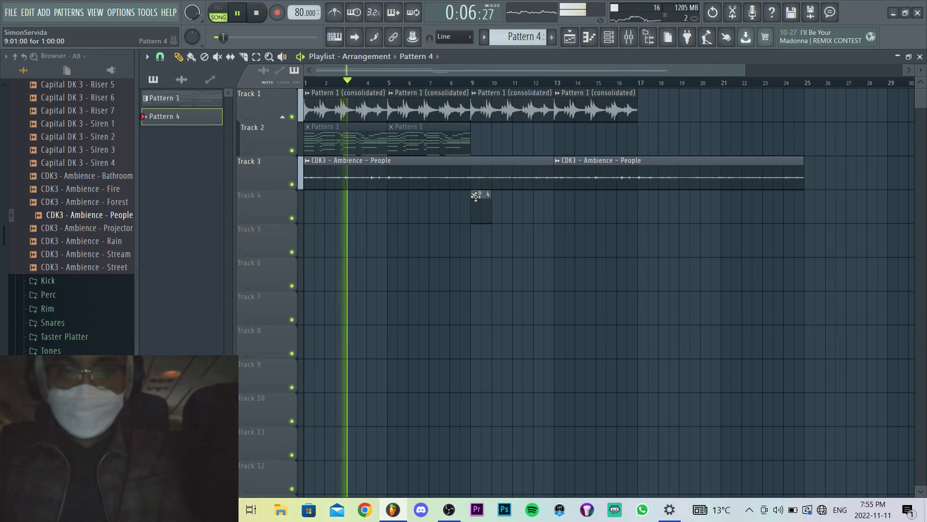
scroll(475, 202, "up", 3)
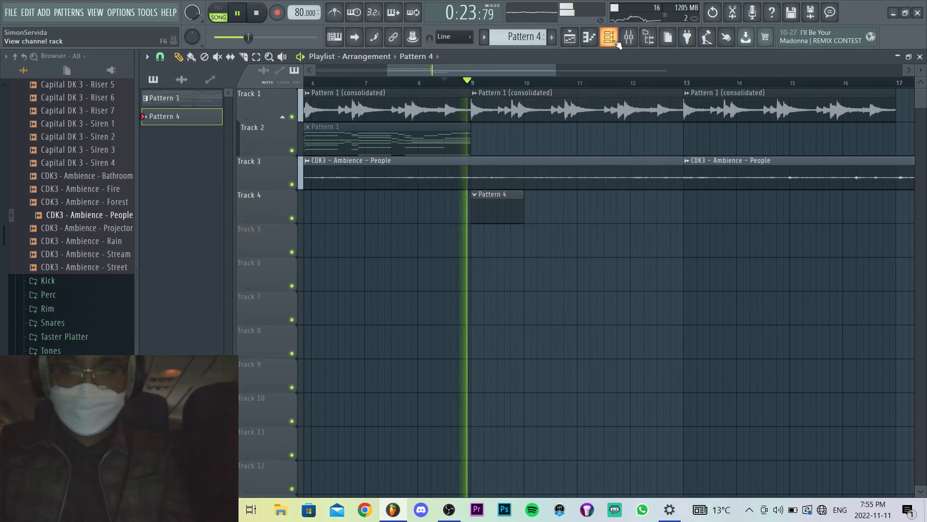
Open Trilian's piano roll for Pattern 4 and place an eight-step B4 note at the start of bar 1.
left_click(609, 37)
key("space")
right_click(290, 253)
left_click(369, 263)
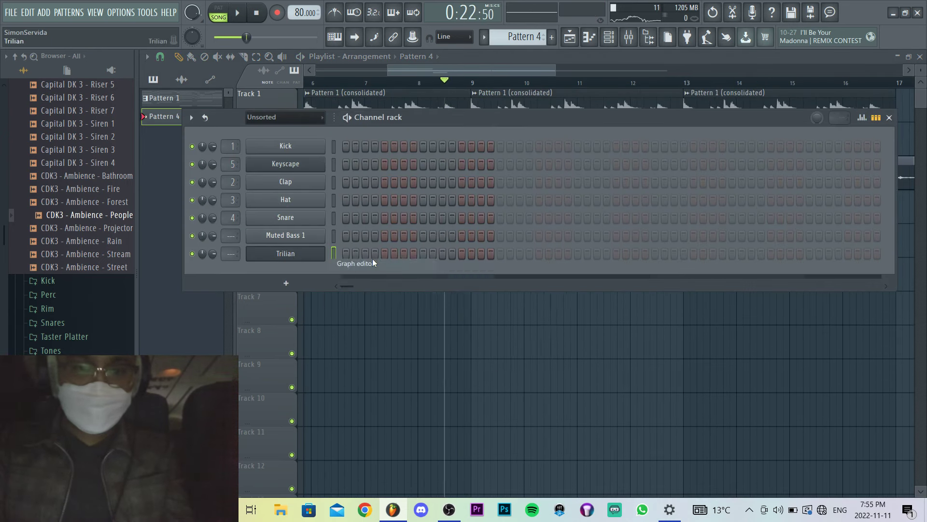
right_click(273, 250)
left_click(365, 255)
left_click(254, 197)
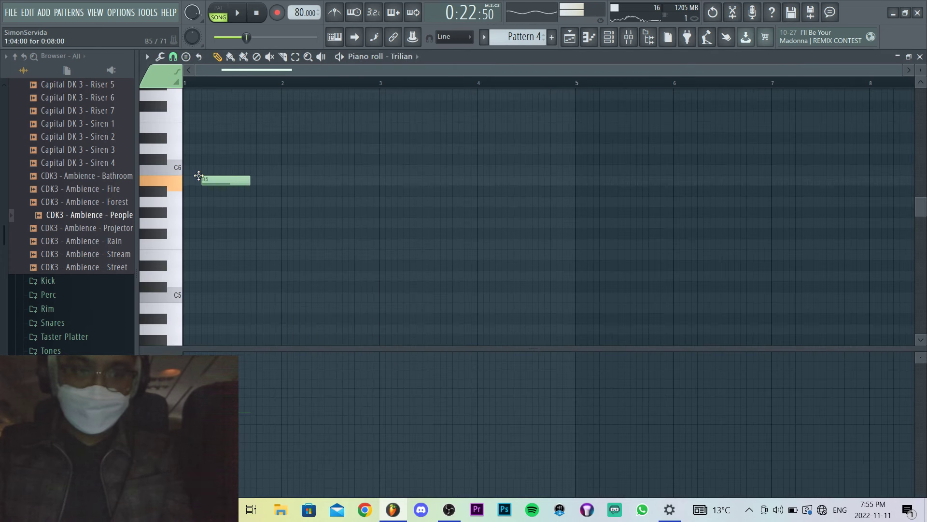
left_click_drag(199, 176, 184, 220)
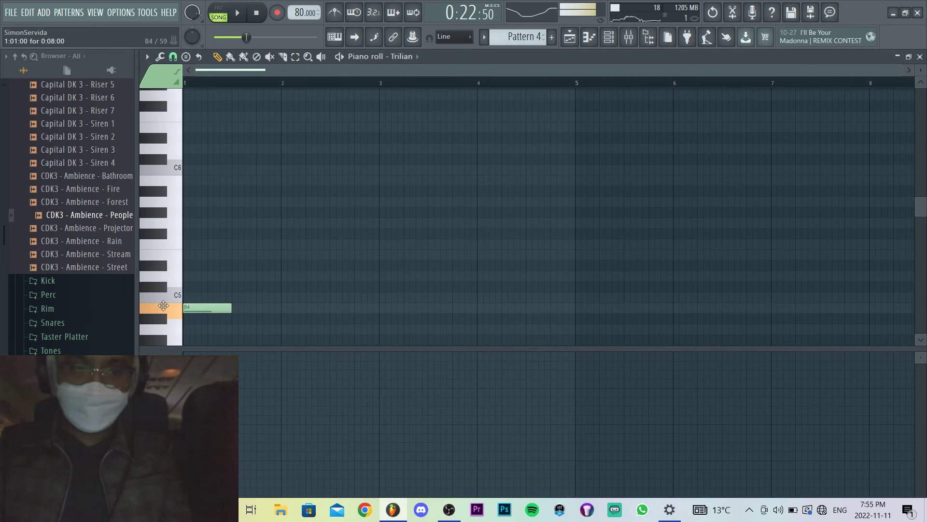
Lower the bass note an octave to B3 and lengthen it to 14 steps.
scroll(259, 292, "up", 2)
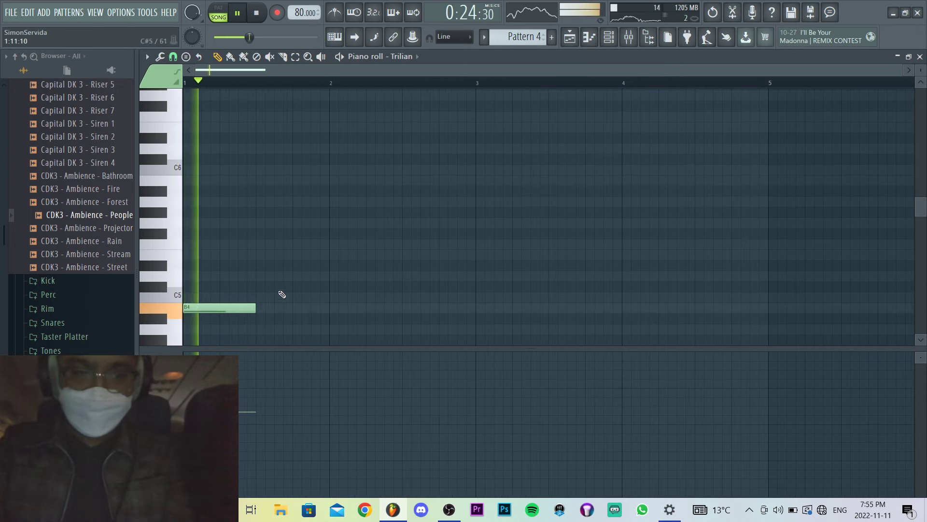
scroll(282, 294, "down", 3)
key("space")
key("ctrl+a")
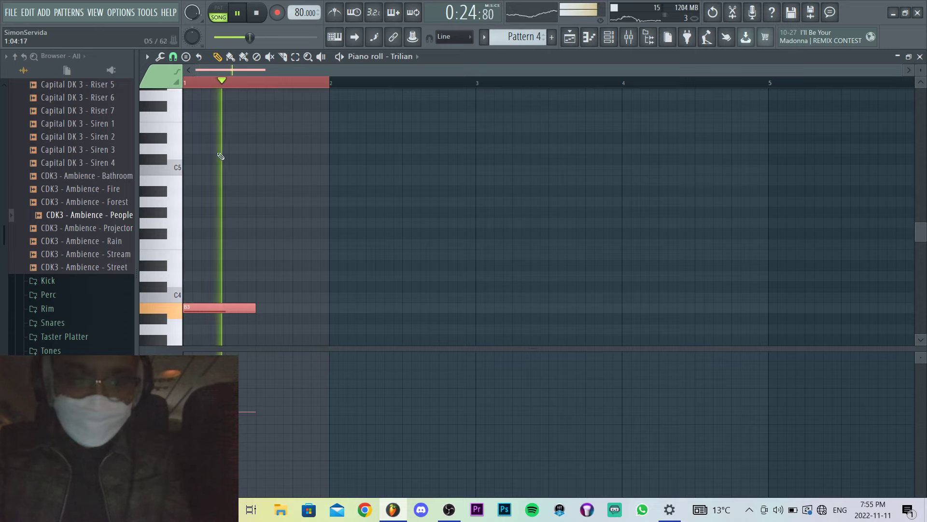
key("ctrl+d")
key("space")
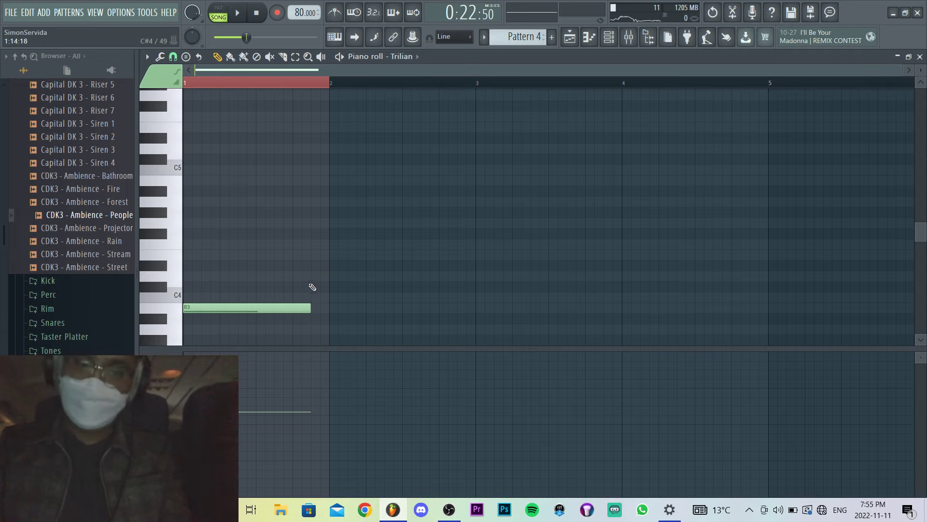
Add a one-bar C#4 note right after the B3 and a one-bar E4 note starting at 2:14.
left_click(312, 287)
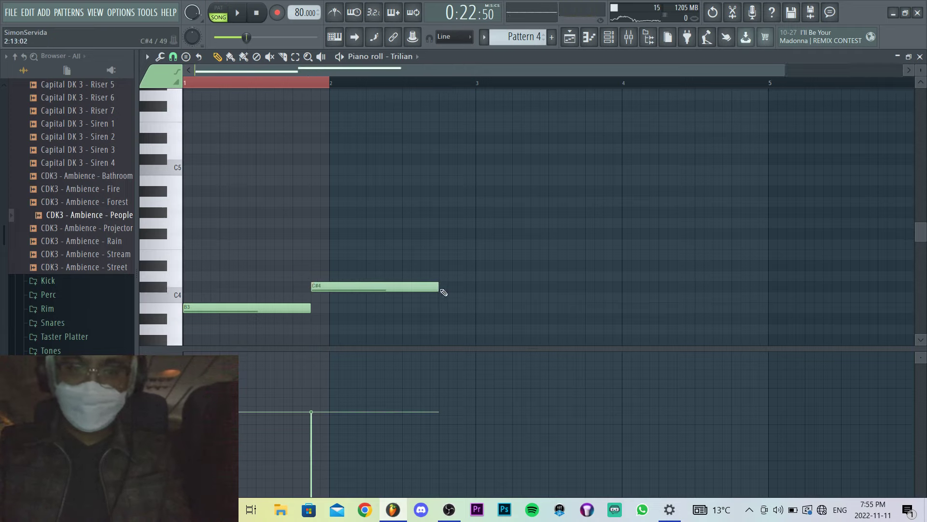
left_click(454, 250)
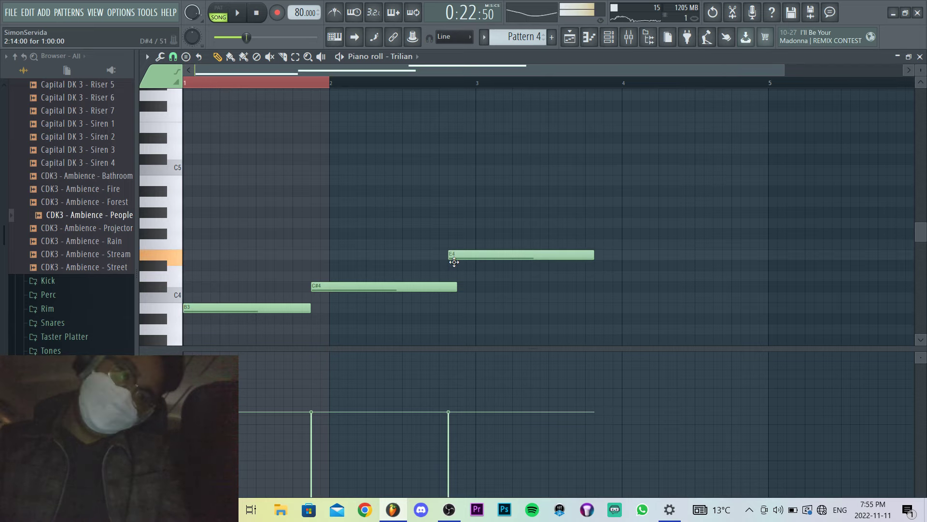
key("ctrl+a")
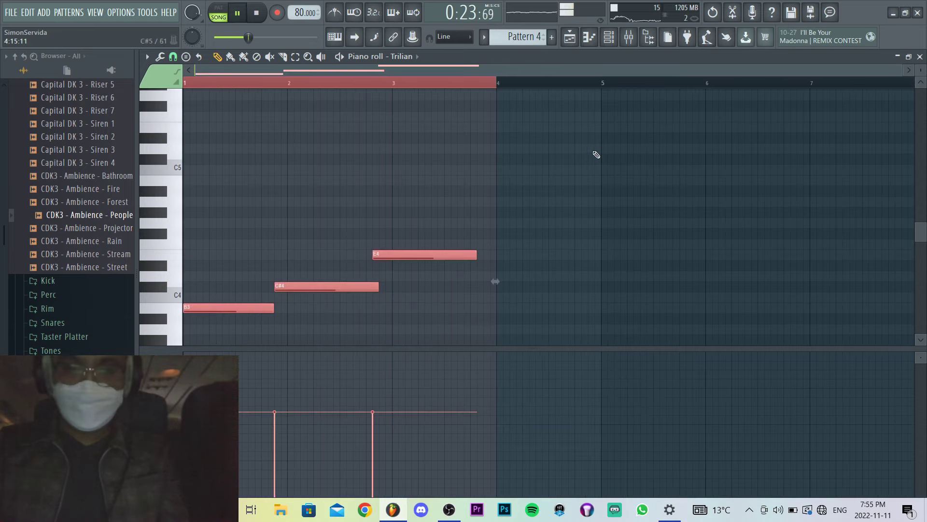
left_click(491, 262, "ctrl")
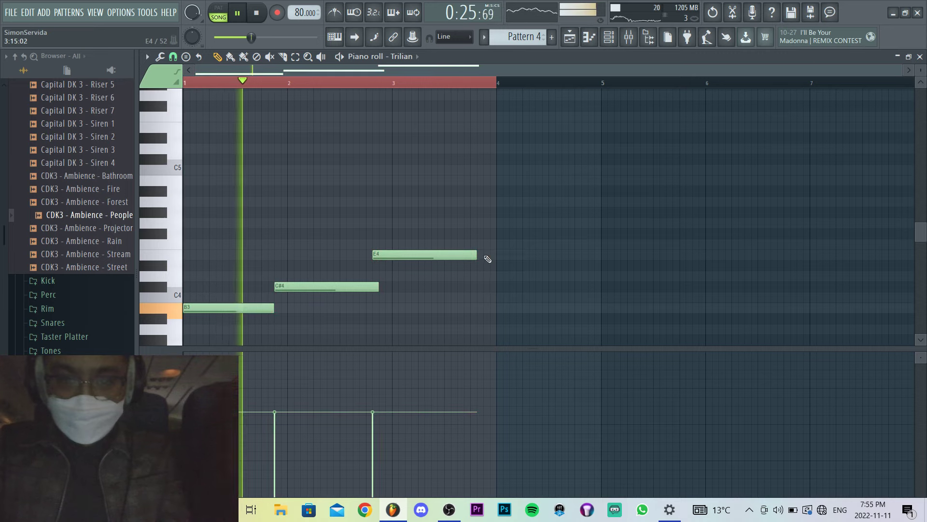
Lengthen the E4 note by one step and add a second E4 at 3:15 lasting to the end of bar 4.
left_click_drag(477, 256, 483, 256)
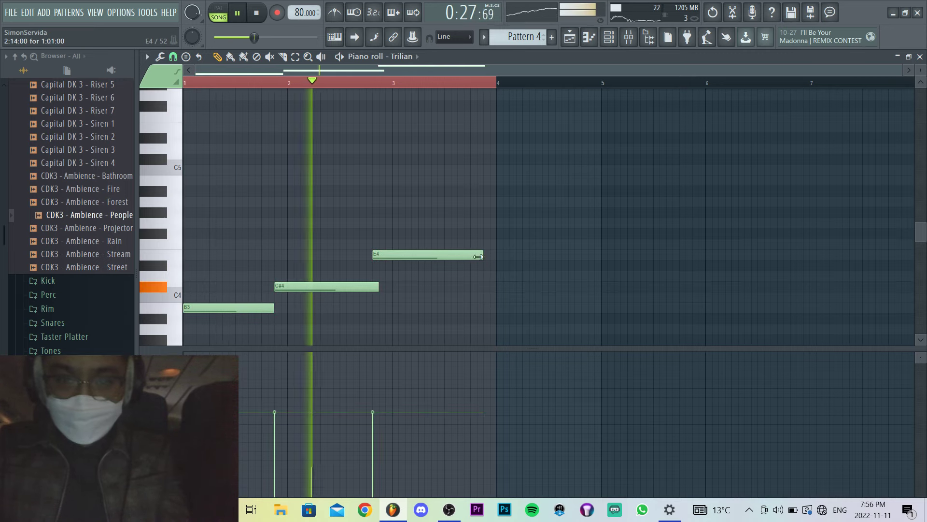
left_click(490, 255)
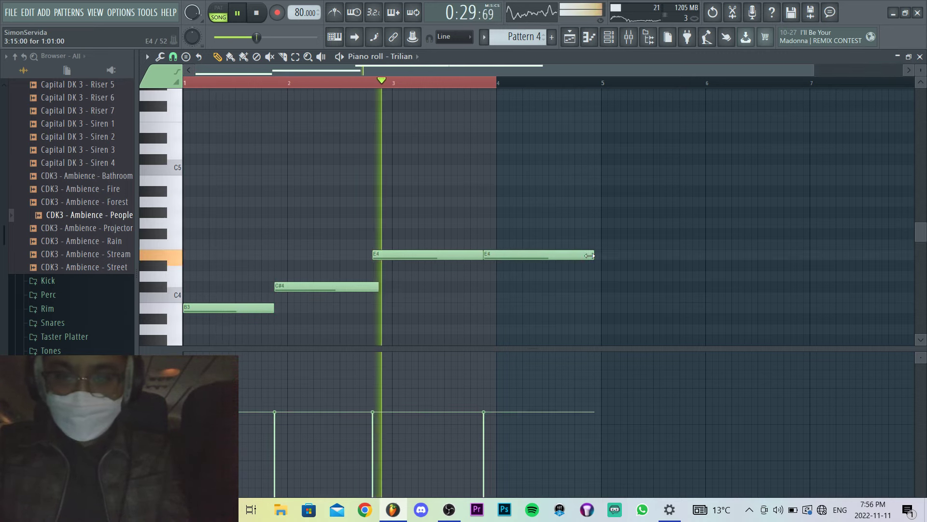
scroll(488, 205, "down", 1)
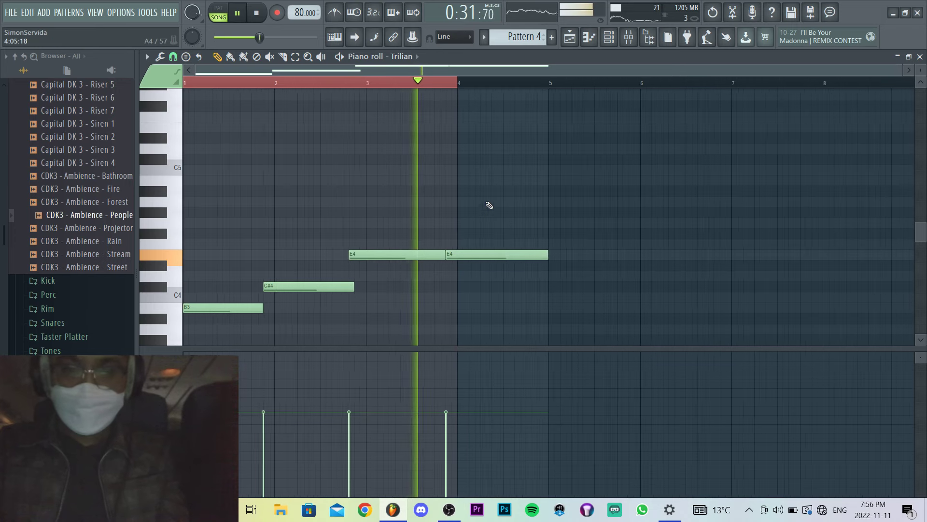
scroll(569, 149, "up", 4)
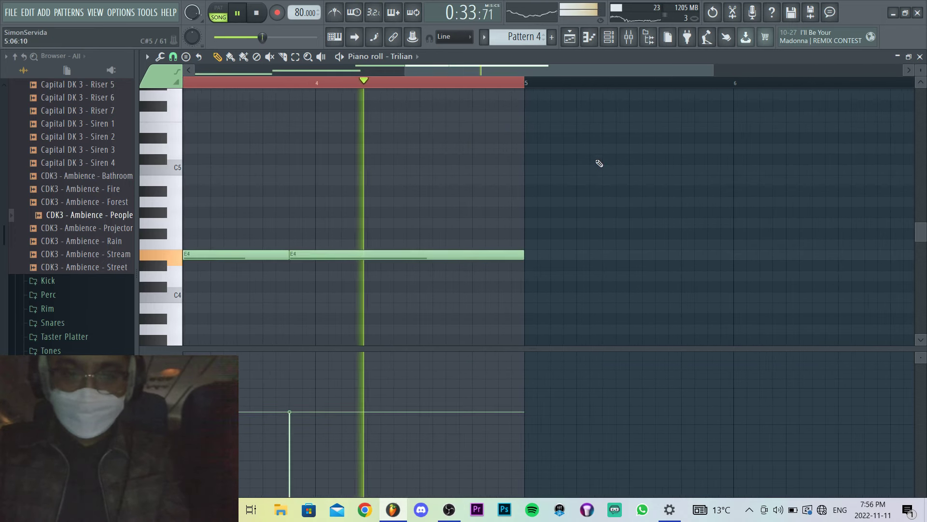
scroll(457, 244, "up", 2)
key("space")
scroll(446, 263, "down", 2)
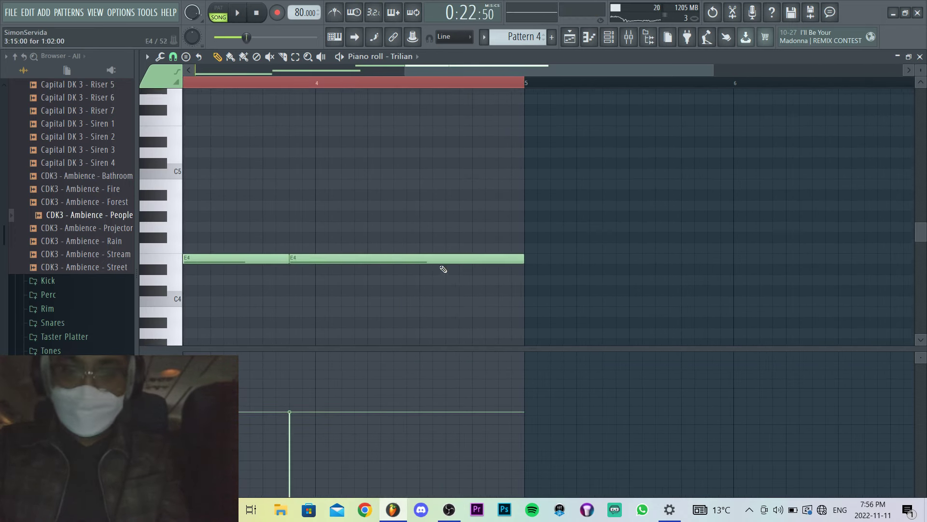
Slice the second E4 note at 4:09, move the cut-off part to F#4 and split it in half.
key("c")
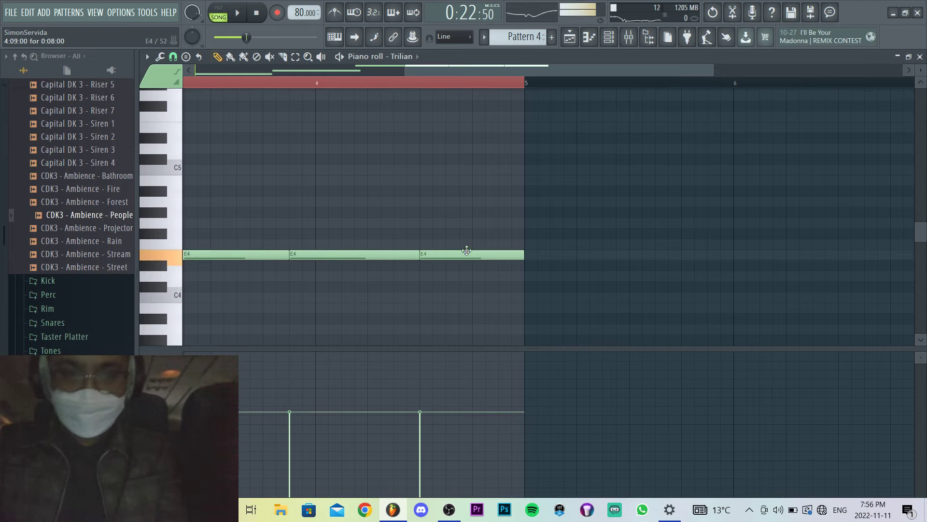
left_click_drag(466, 250, 477, 203)
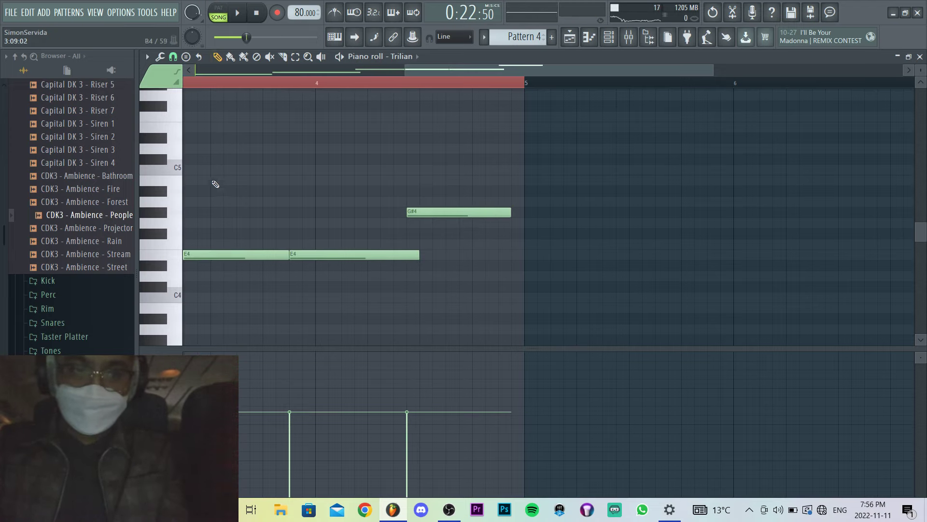
scroll(215, 184, "up", 2)
scroll(173, 167, "up", 4)
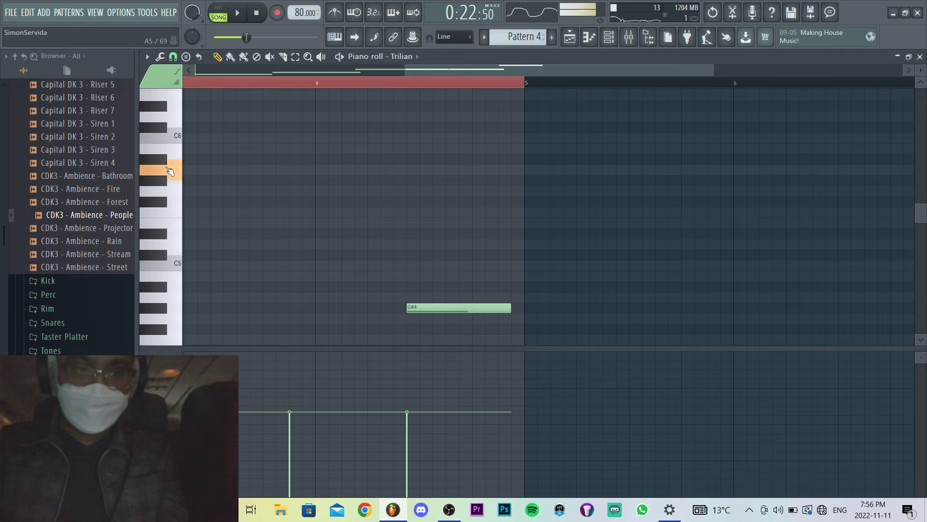
scroll(447, 298, "down", 10)
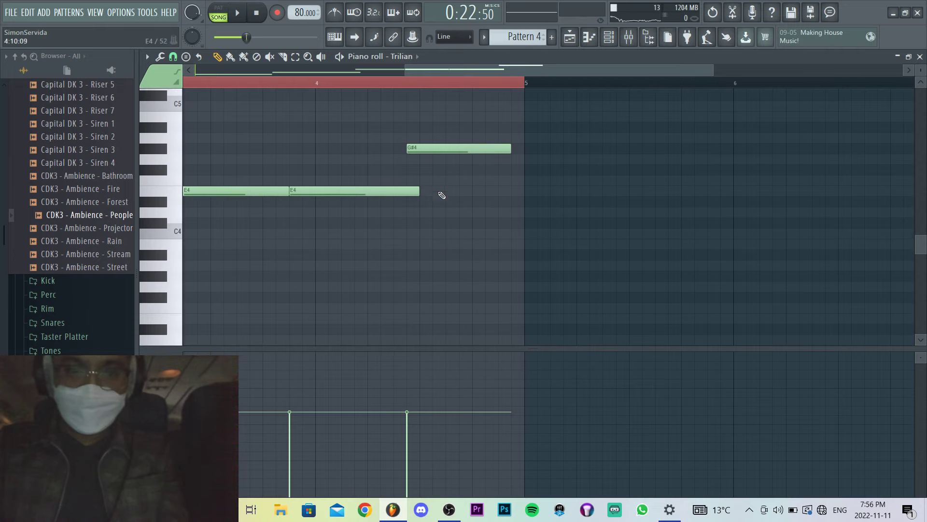
left_click_drag(440, 148, 458, 172)
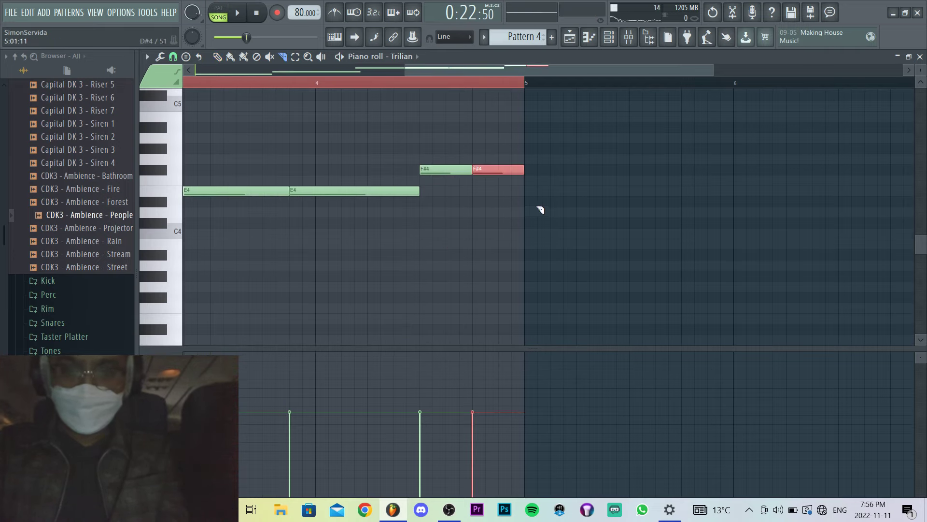
Lower the second half of the split F#4 note to E4 and select the notes following the opening B3.
left_click_drag(492, 185, 367, 155)
scroll(543, 151, "down", 3)
key("ctrl+a")
left_click_drag(529, 249, 264, 132)
Play the arrangement and set the glide time to 0.09 sec on the edit page of Trilian's Attitude MS-20 Square patch.
left_click(609, 37)
key("space")
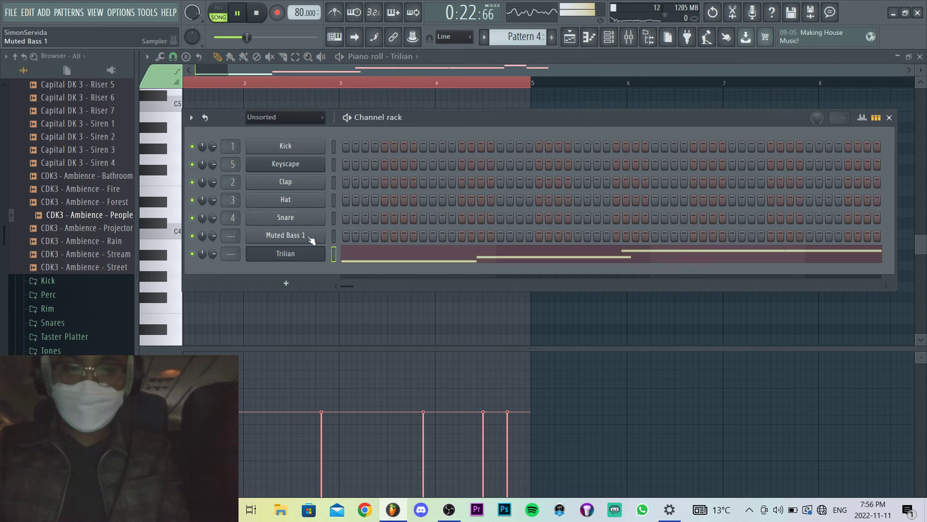
left_click(286, 253)
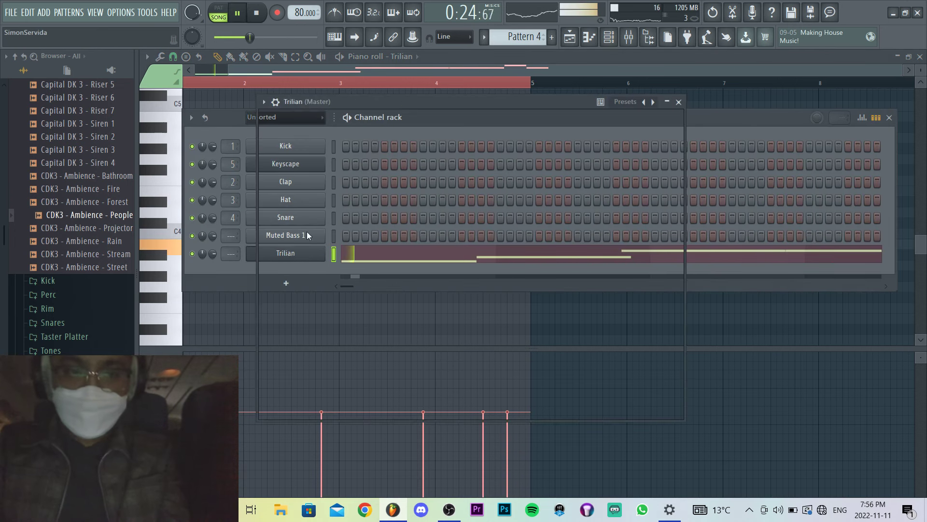
left_click(279, 188)
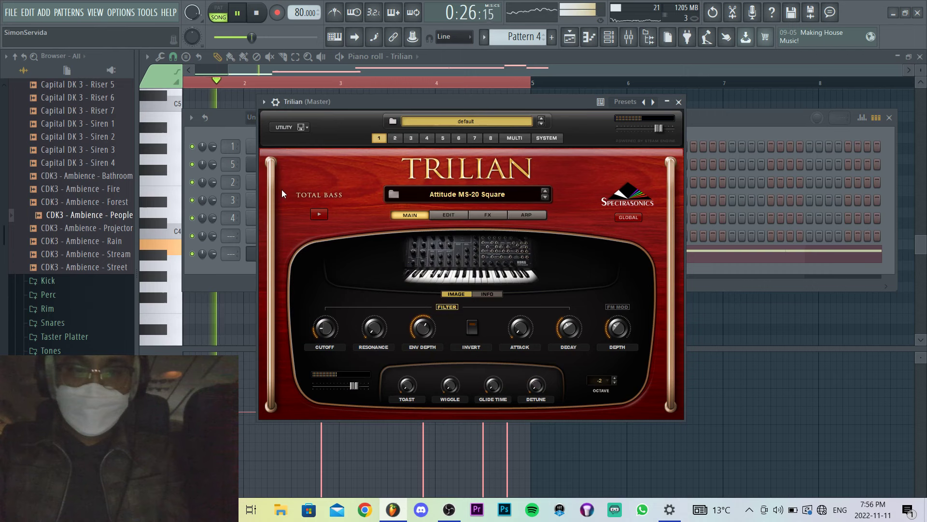
left_click(478, 217)
left_click(464, 216)
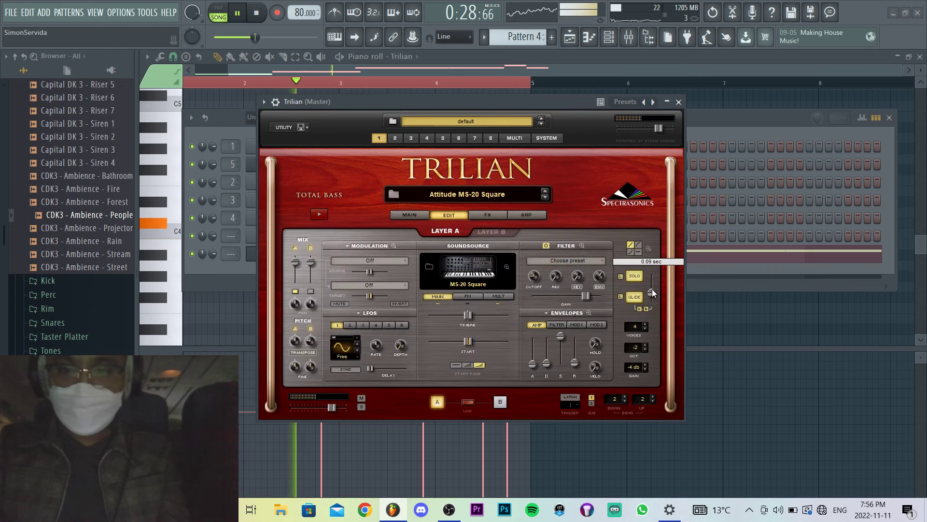
Route Trilian to mixer track 6 and load FabFilter Pro-Q 3 there with a 12 dB/oct high cut at about 692 Hz.
left_click(737, 119)
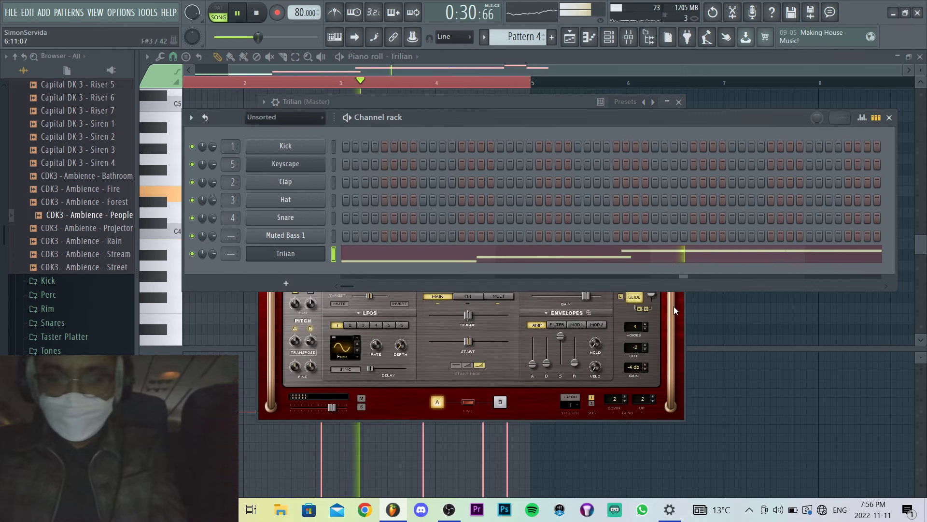
key("F9")
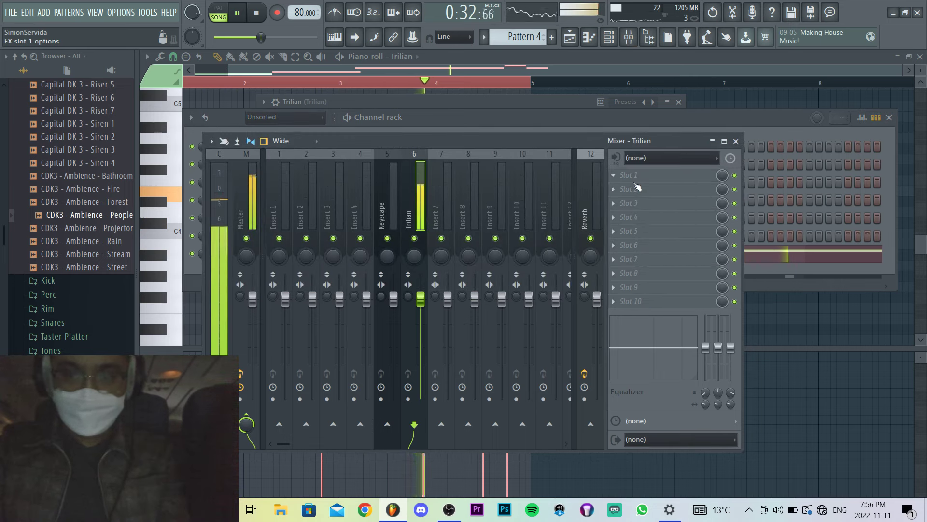
left_click(638, 188)
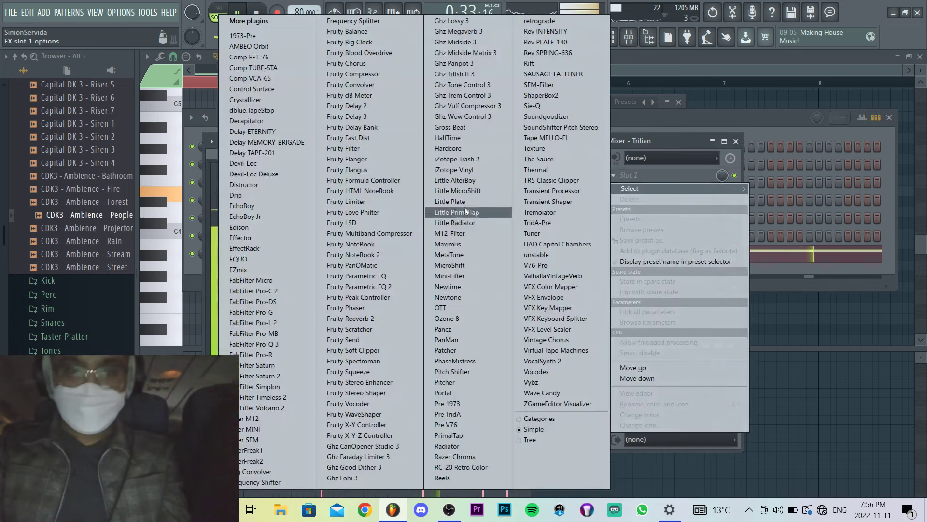
left_click(297, 344)
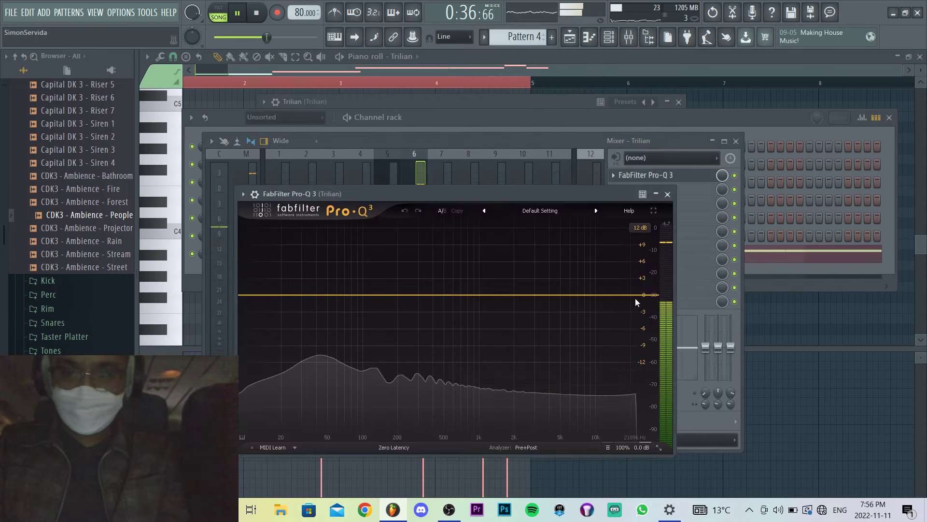
left_click_drag(635, 302, 459, 298)
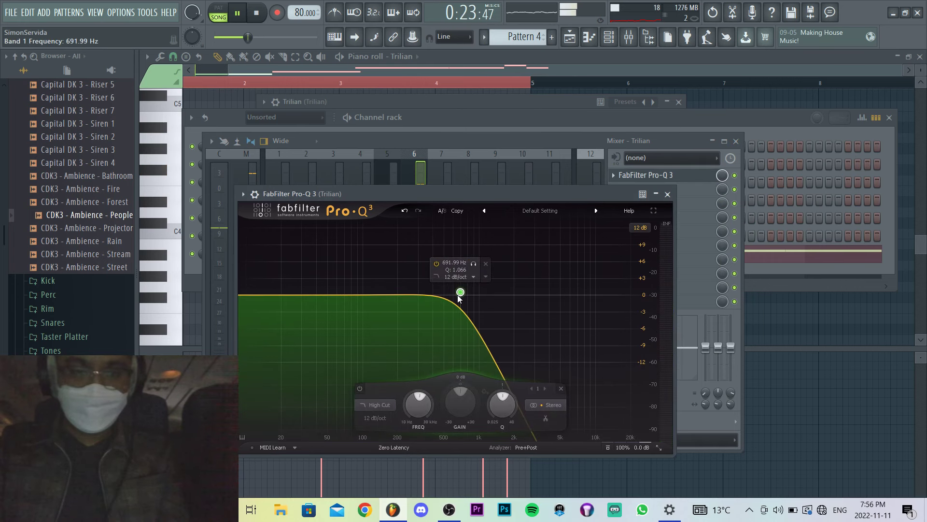
Close the plugin, mixer and piano roll windows and select bars 9 through 12 of the playlist for looping.
key("Escape")
key("Escape")
key("Escape")
key("Escape")
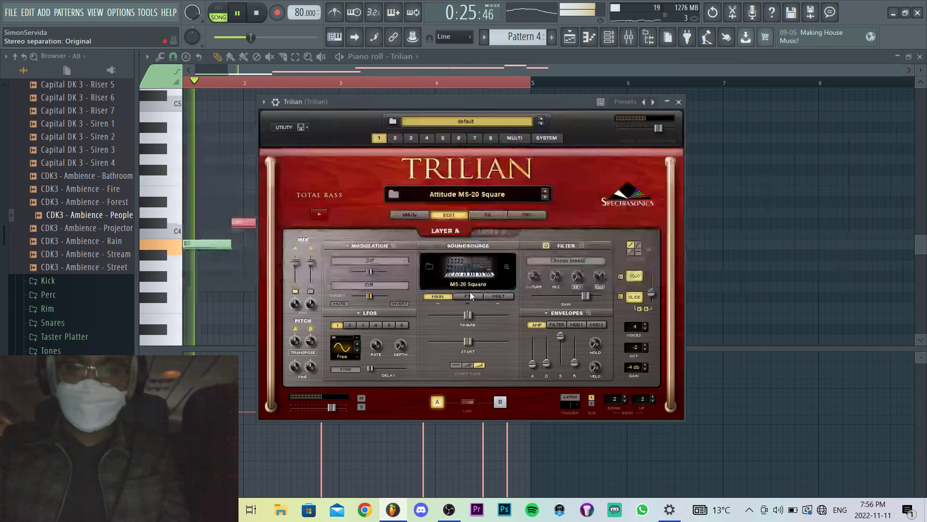
key("Escape")
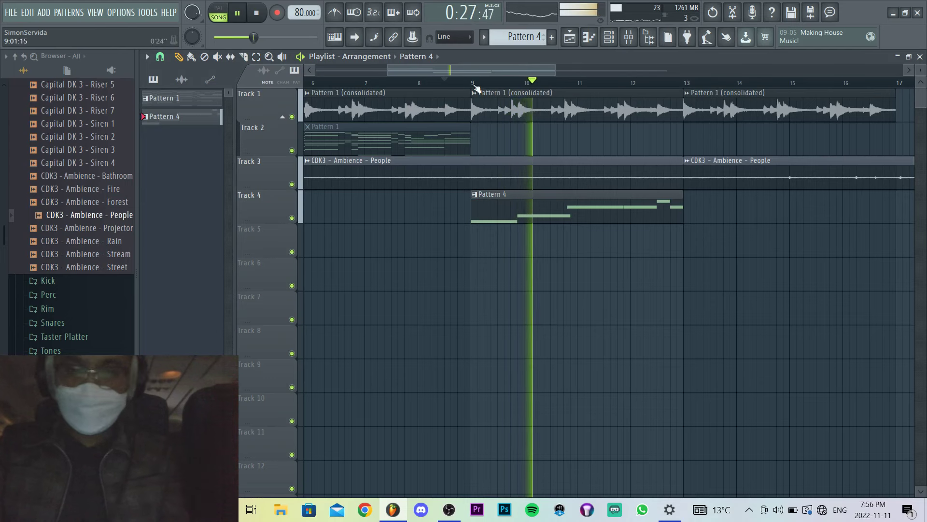
left_click_drag(474, 83, 682, 114)
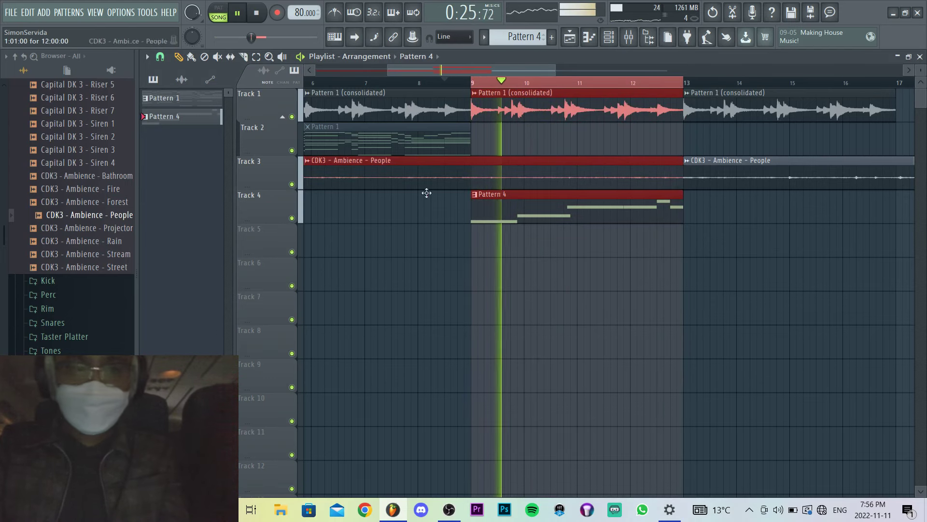
Save the project in the 2022 folder as "Nov 11 Ticket To LA".
key("ctrl+s")
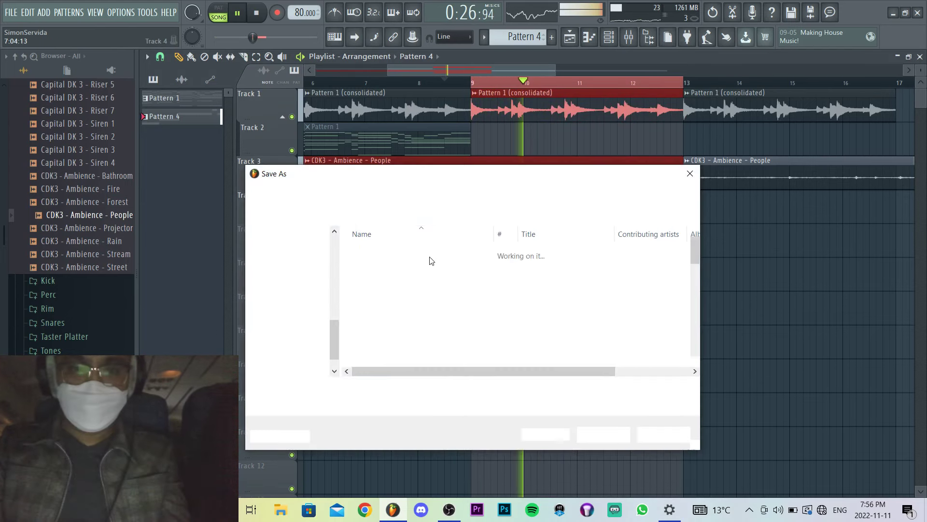
scroll(435, 285, "down", 5)
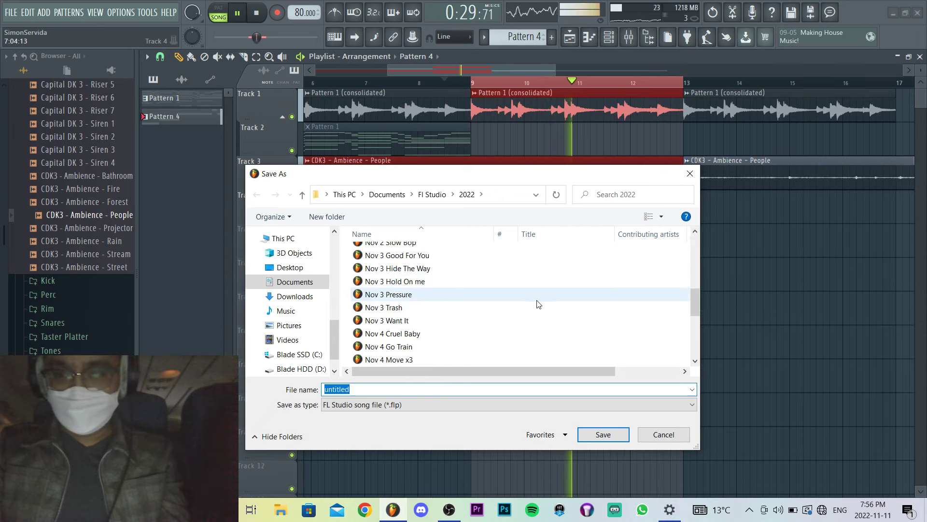
scroll(541, 294, "down", 5)
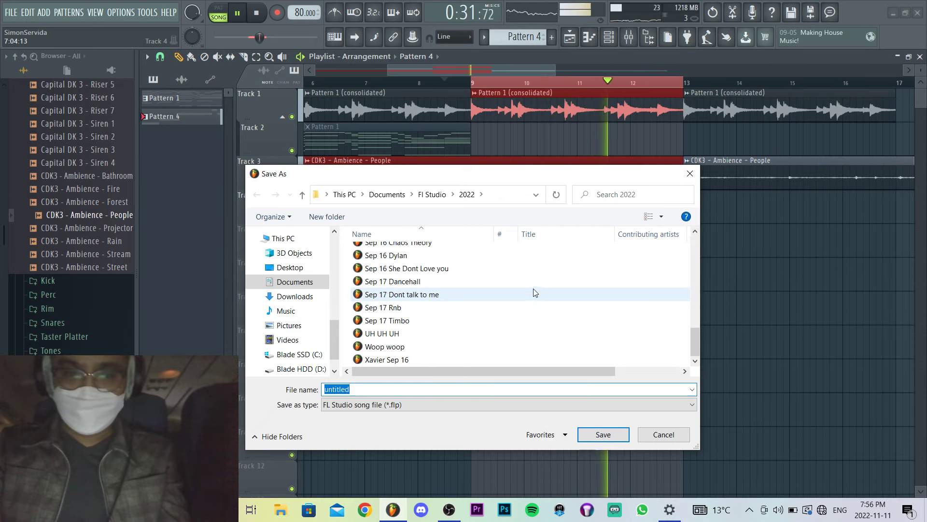
type("Nov")
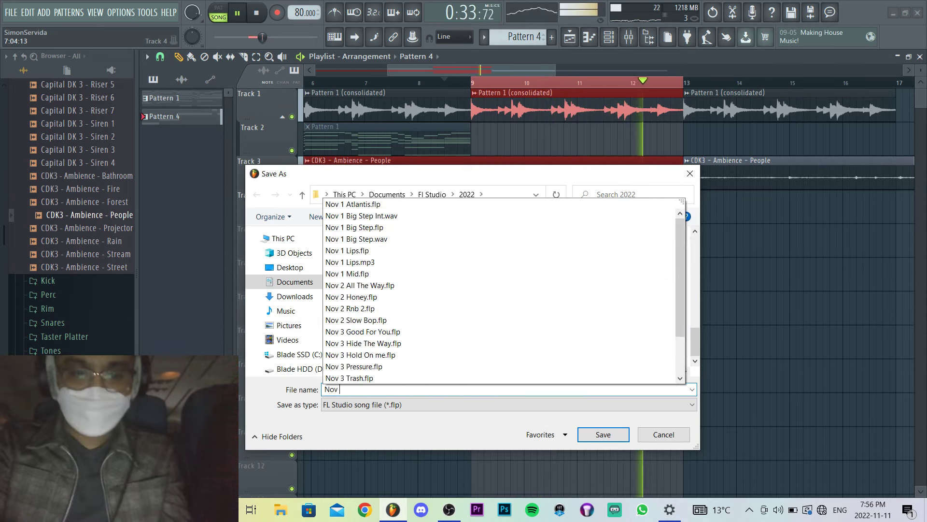
type(" 11")
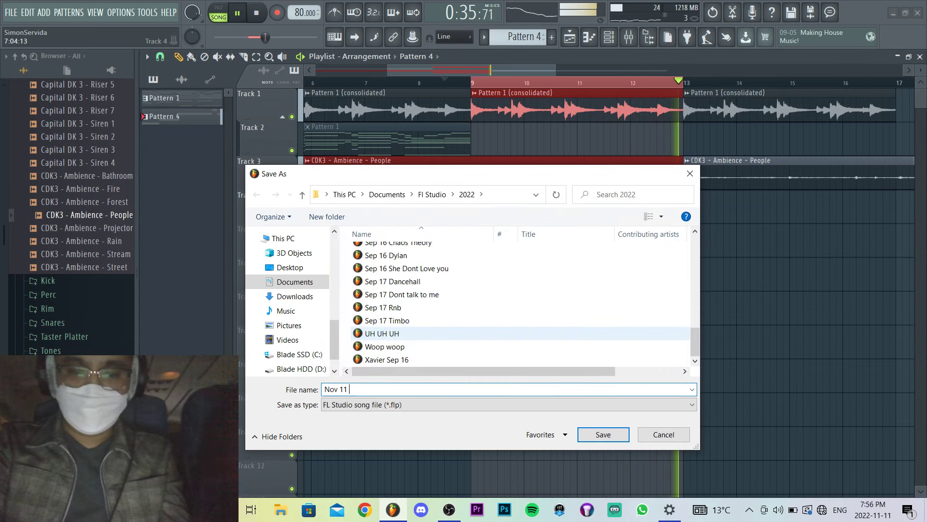
type(" Ticket T")
key("BackSpace")
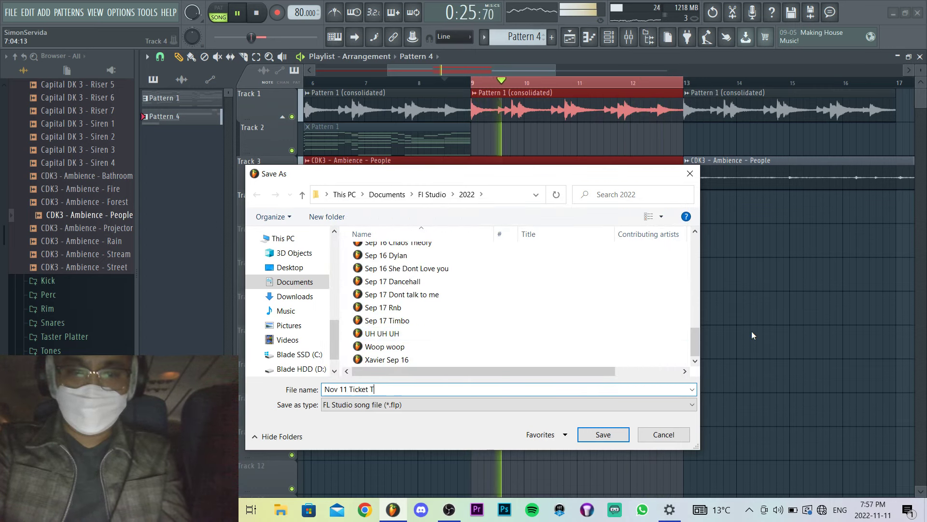
key("Return")
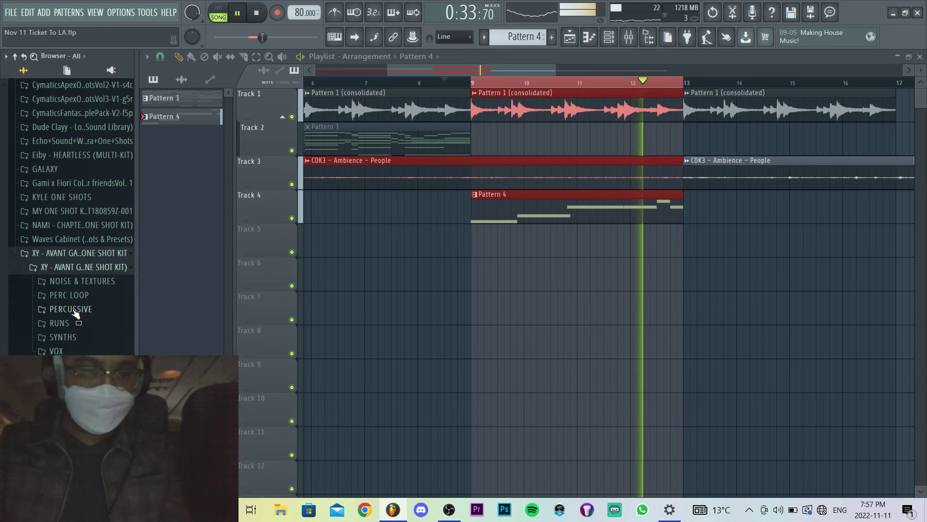
Place the [XY] clerk - percussive sample on Track 5 and repeat it on beats 2 and 4 of bars 9 through 12.
left_click(71, 318)
scroll(91, 187, "down", 4)
scroll(92, 241, "down", 5)
mouse_move(92, 309)
left_mouse_down()
mouse_move(72, 333)
mouse_move(268, 312)
mouse_move(502, 255)
mouse_move(482, 254)
mouse_move(484, 244)
mouse_move(543, 240)
mouse_move(499, 238)
mouse_move(485, 243)
mouse_move(605, 252)
left_mouse_up()
scroll(484, 242, "up", 3)
key("space")
key("space")
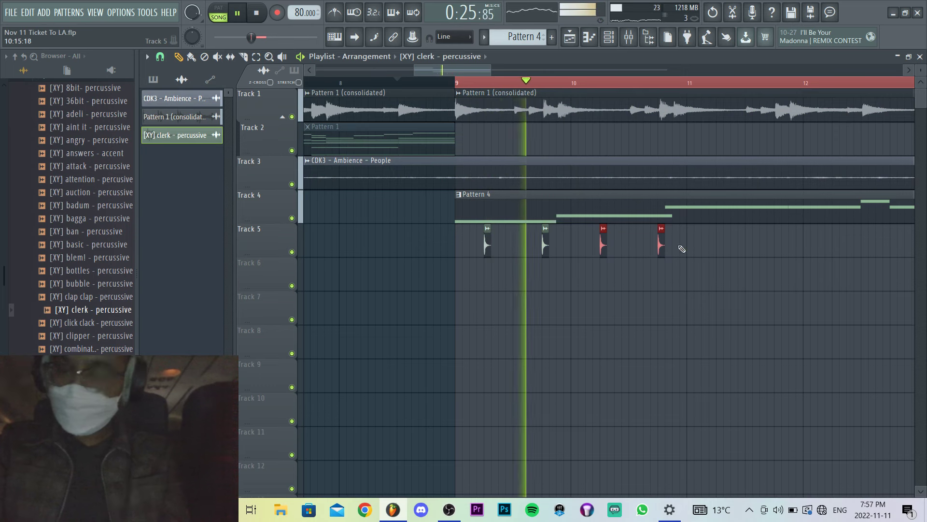
left_click_drag(685, 249, 420, 256, "ctrl")
left_click_drag(487, 244, 720, 246, "shift")
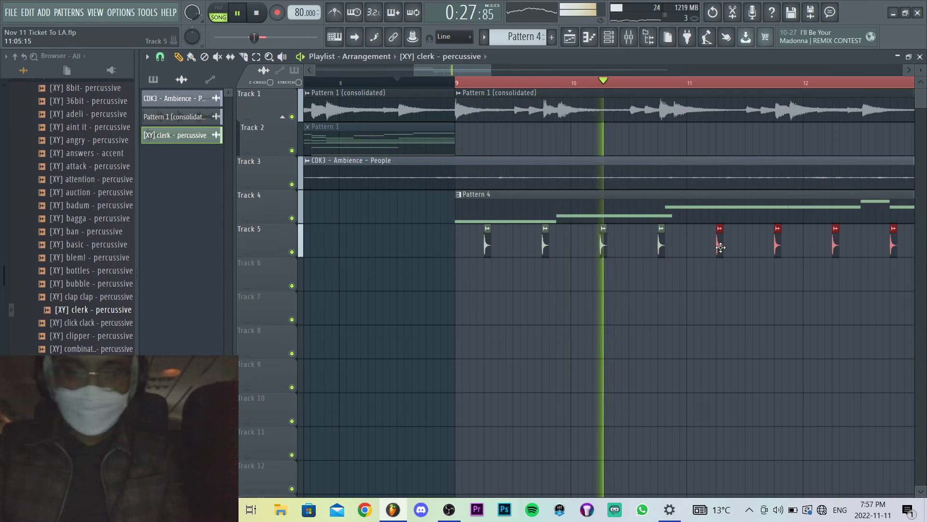
Set the channel volume of the [XY] clerk - percussive clip to about 48% and close its settings window.
double_click(720, 247)
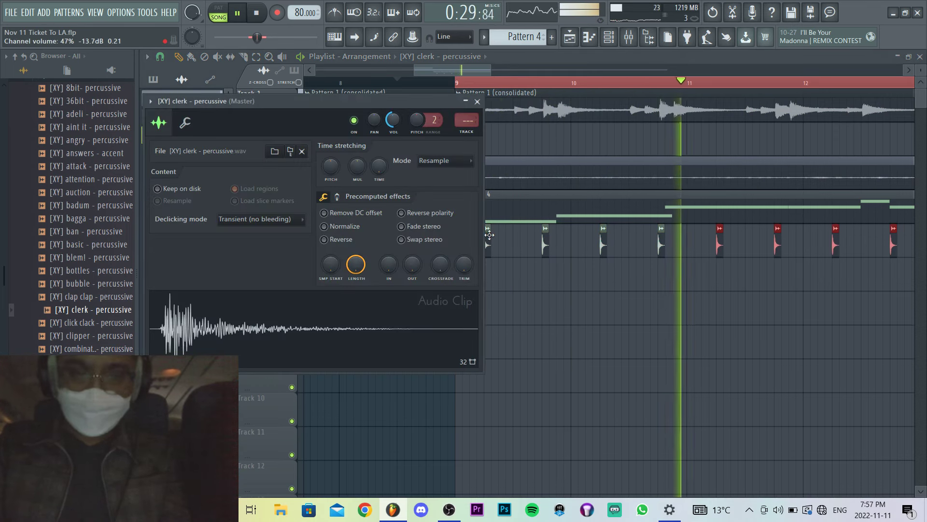
scroll(538, 321, "down", 3)
scroll(557, 322, "up", 3)
left_click(499, 249)
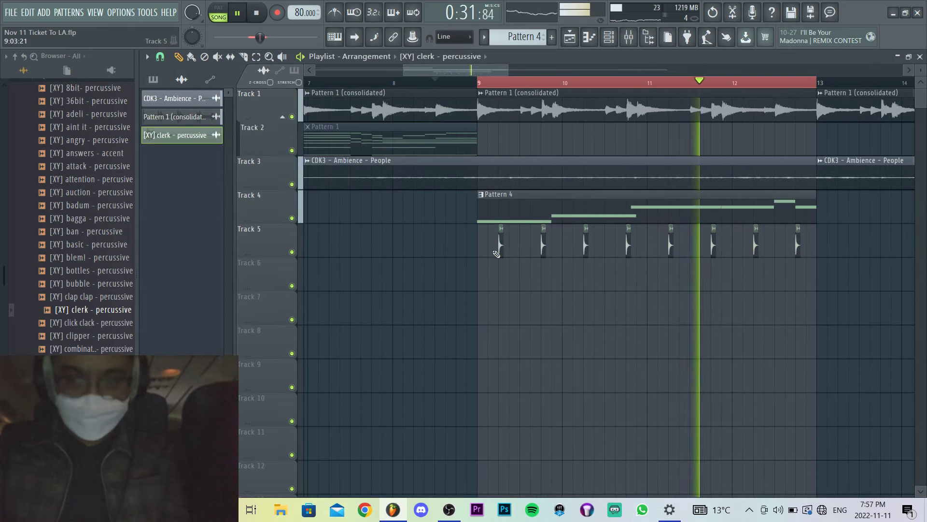
double_click(501, 243)
left_click_drag(393, 120, 393, 129)
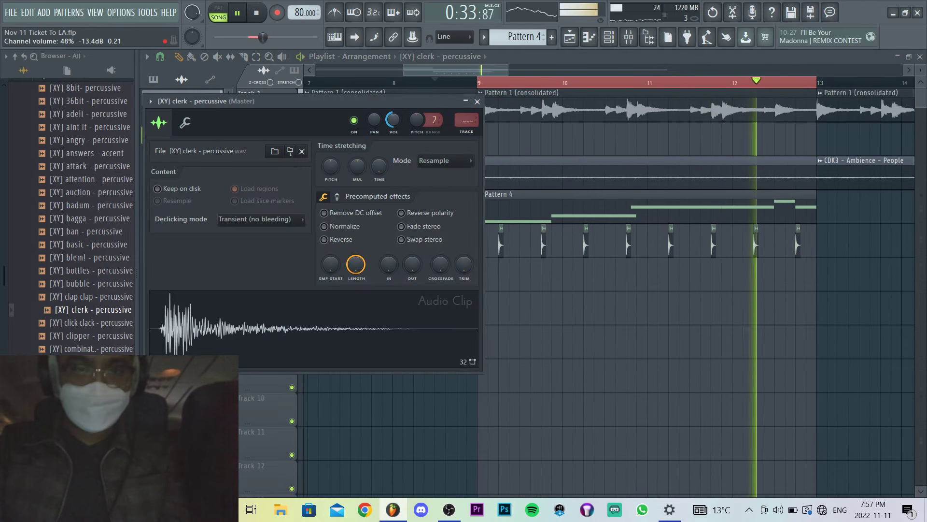
right_click(570, 379)
Open the SYNTHS folder of the XY Avant one-shot kit in the browser.
scroll(71, 268, "up", 1)
scroll(71, 269, "up", 6)
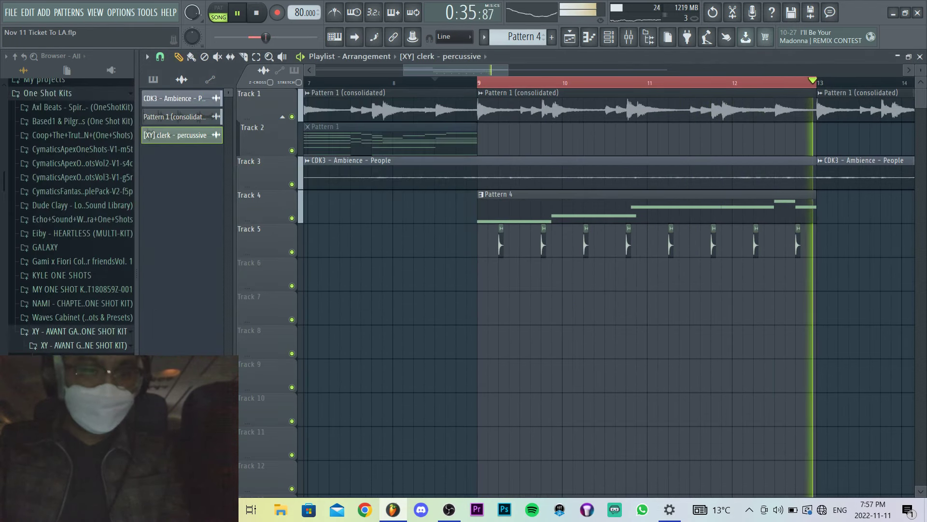
left_click(77, 388)
scroll(83, 336, "down", 2)
left_click(78, 337)
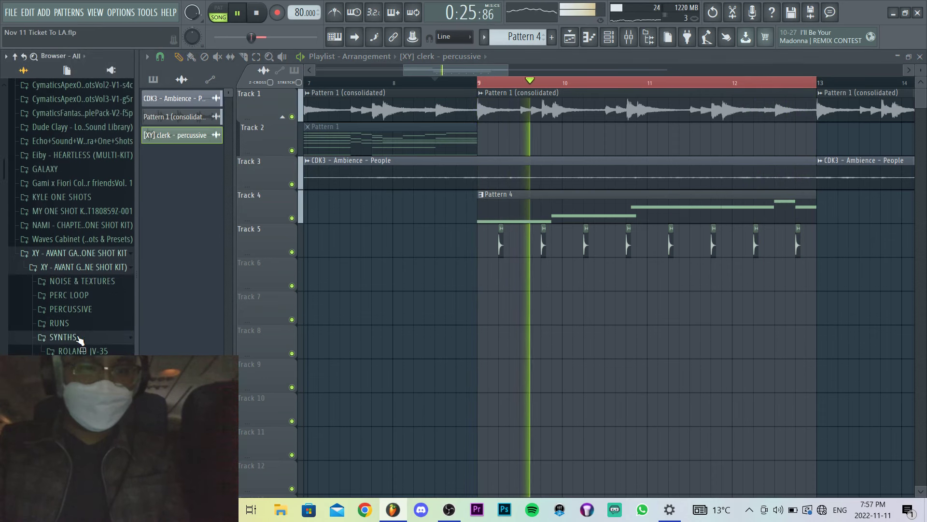
scroll(79, 336, "down", 2)
Audition the synth one-shots, open [XY] aite - pluck in a new sampler channel and close its settings window.
left_click(79, 338)
left_click(108, 313)
left_click(94, 340)
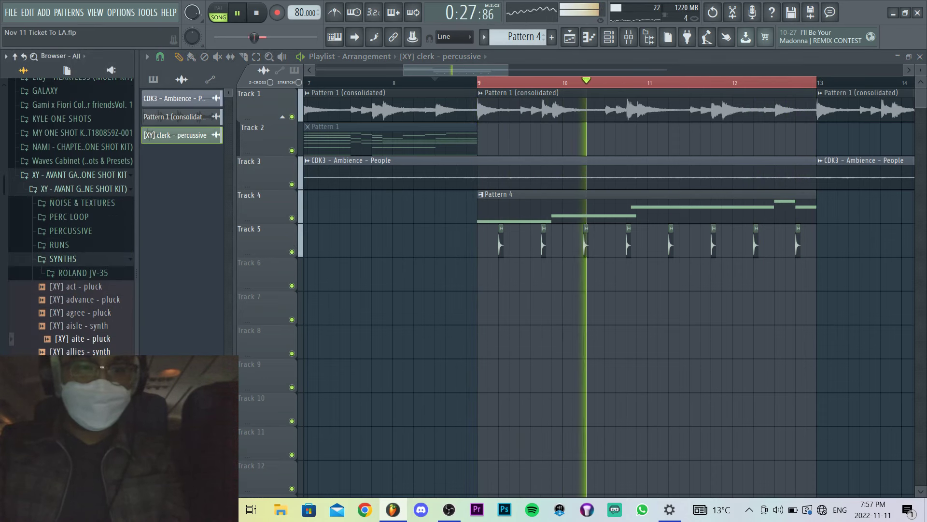
left_click(91, 351)
left_click(92, 329)
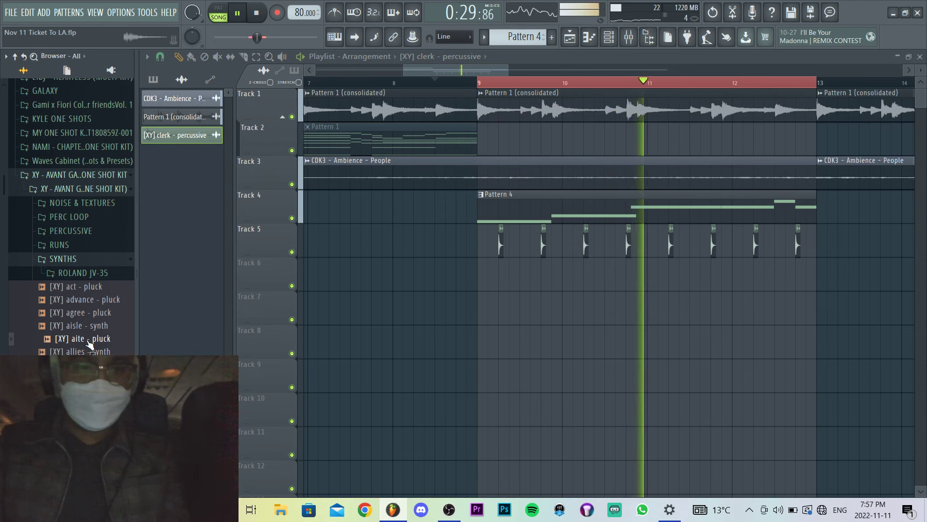
right_click(93, 337)
left_click(126, 350)
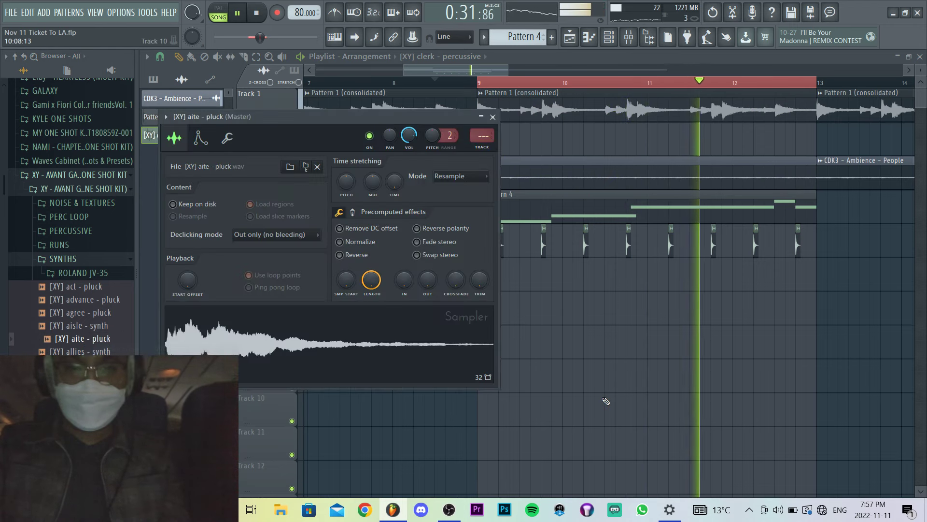
key("Escape")
Create the new pattern Pattern 5 and place it on Track 6 at the start of bar 9.
key("F4")
key("Return")
left_click_drag(502, 271, 476, 273)
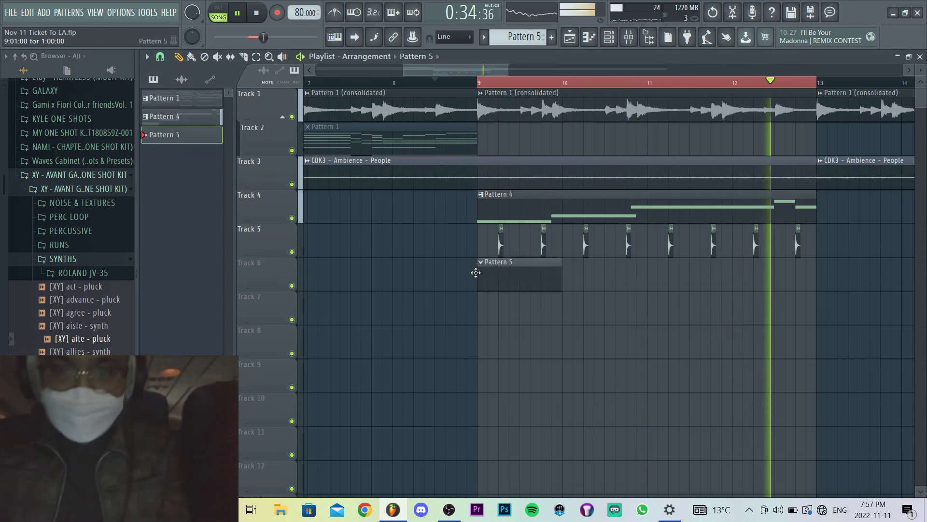
Enable playing notes from the typing keyboard and open the piano roll of the [XY] aite - pluck channel.
left_click(334, 37)
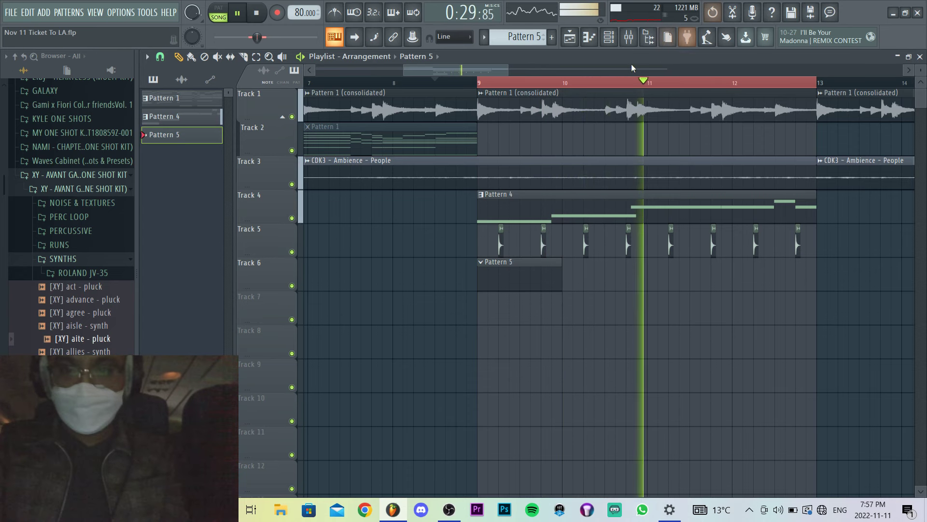
key("F6")
right_click(300, 272)
left_click(351, 270)
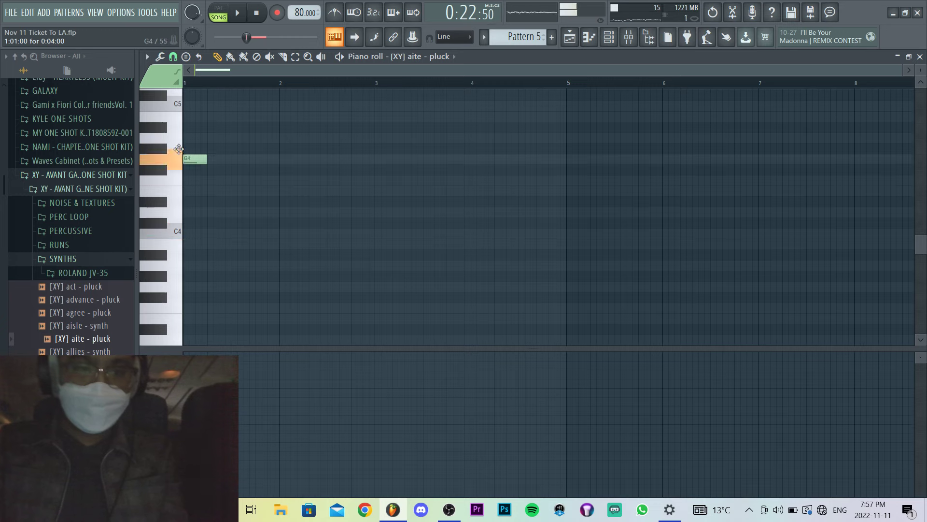
Build a one-beat chord of B4, D#5, F#5 and B5 at the start of bar 1 and play it back.
scroll(199, 134, "up", 4)
key("ctrl+a")
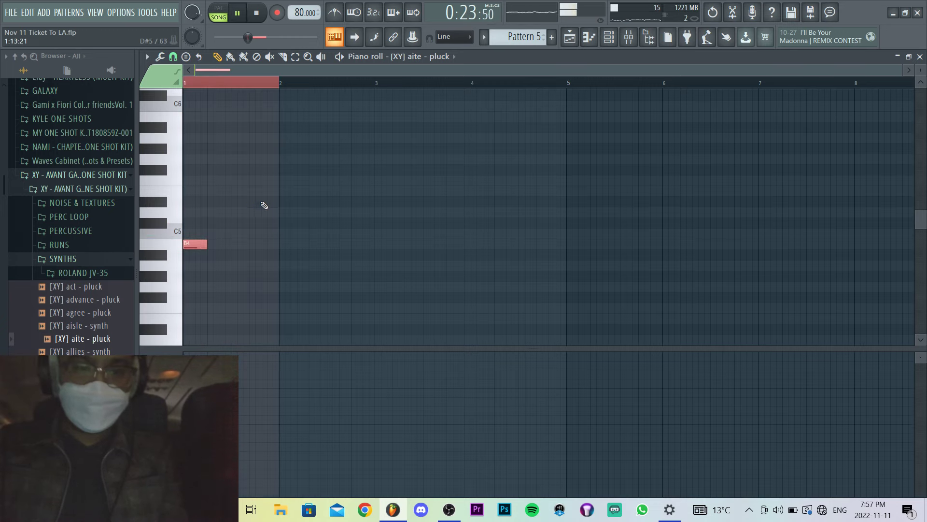
scroll(241, 209, "up", 3)
key("ctrl+d")
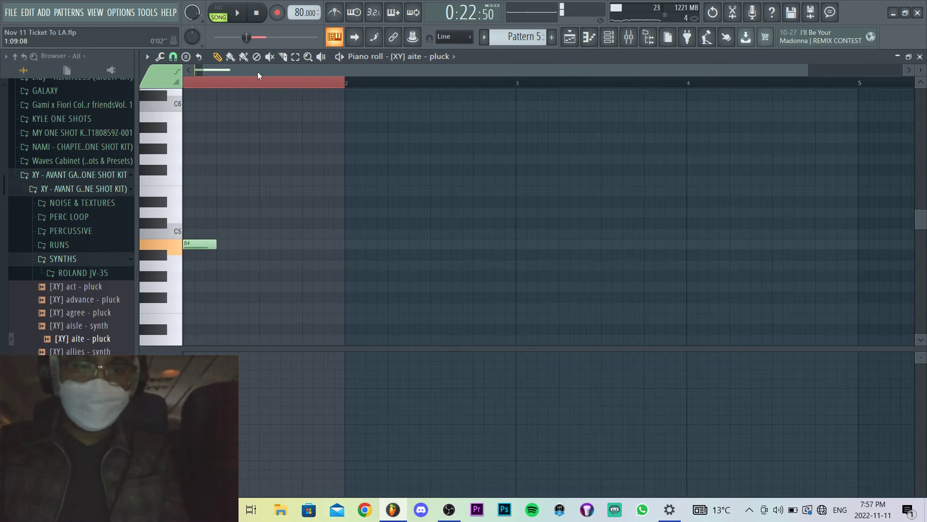
left_click_drag(258, 72, 231, 72)
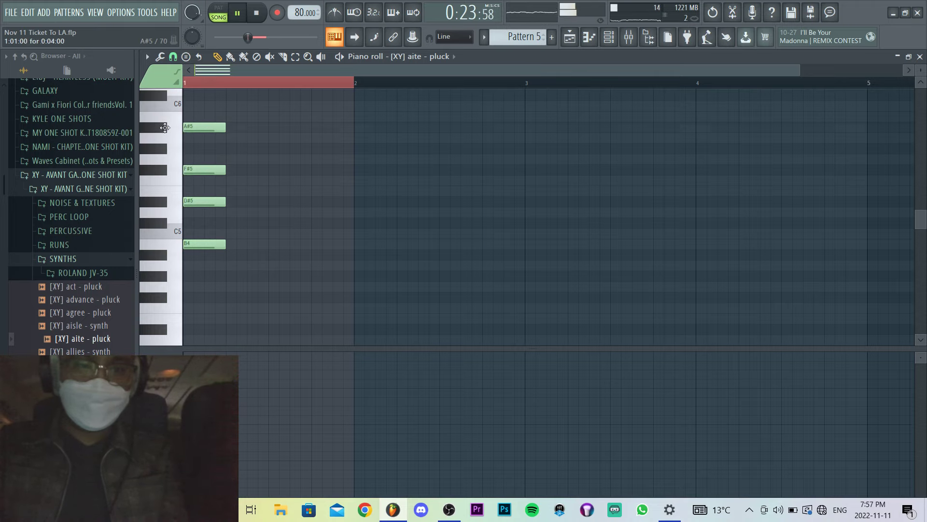
scroll(250, 164, "up", 2)
scroll(248, 166, "down", 1)
key("space")
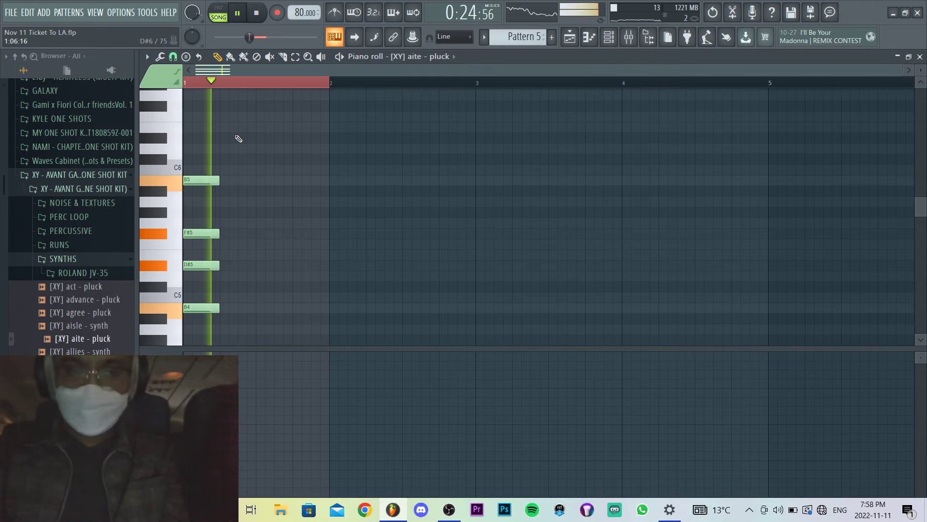
key("space")
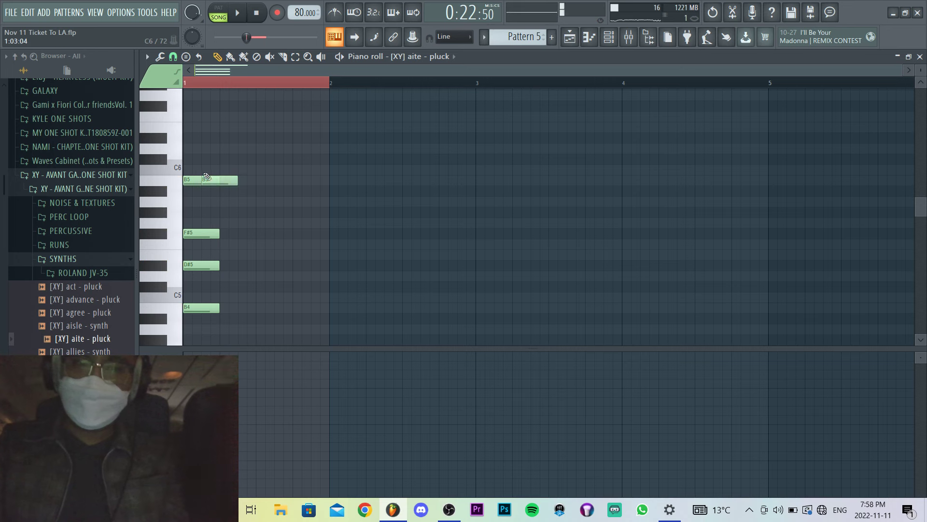
Check the time-stretching pitch shift of the Pattern 1 (consolidated) clip and reopen Pattern 5's piano roll.
key("F7")
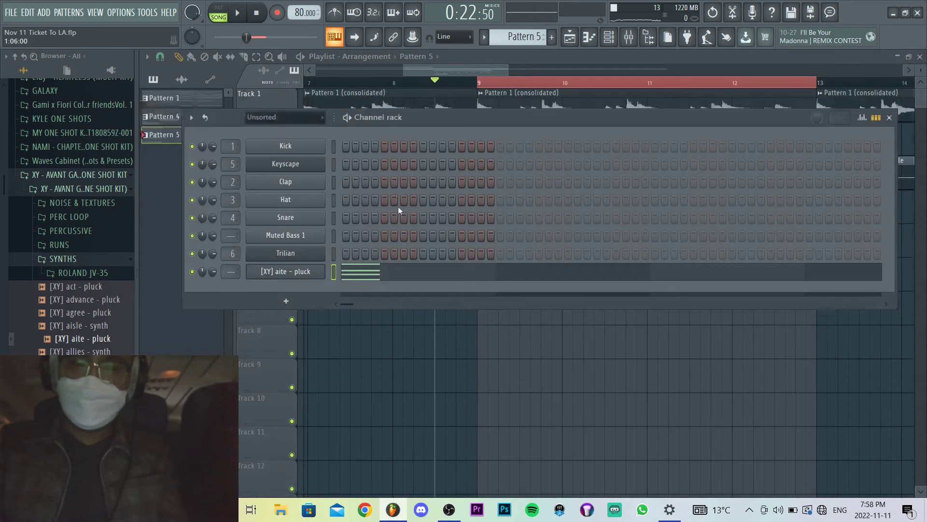
key("F6")
double_click(518, 119)
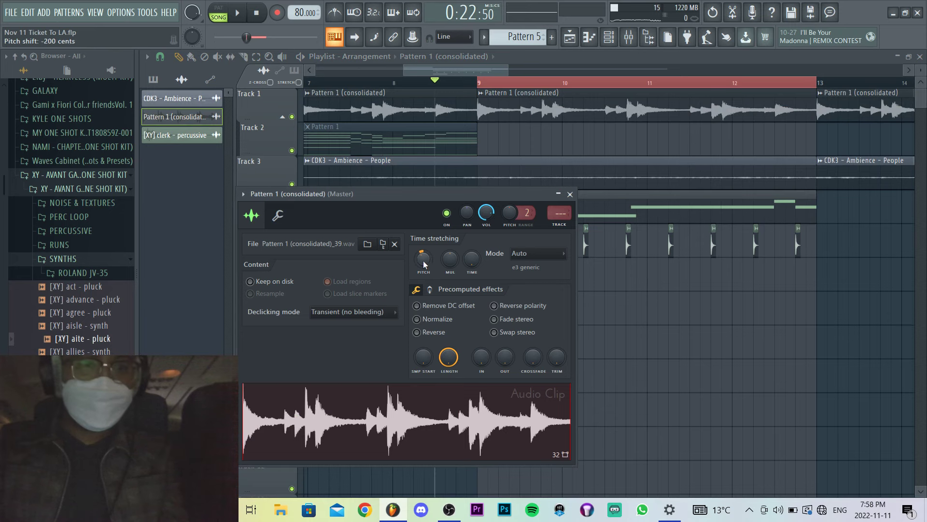
key("Escape")
double_click(503, 281)
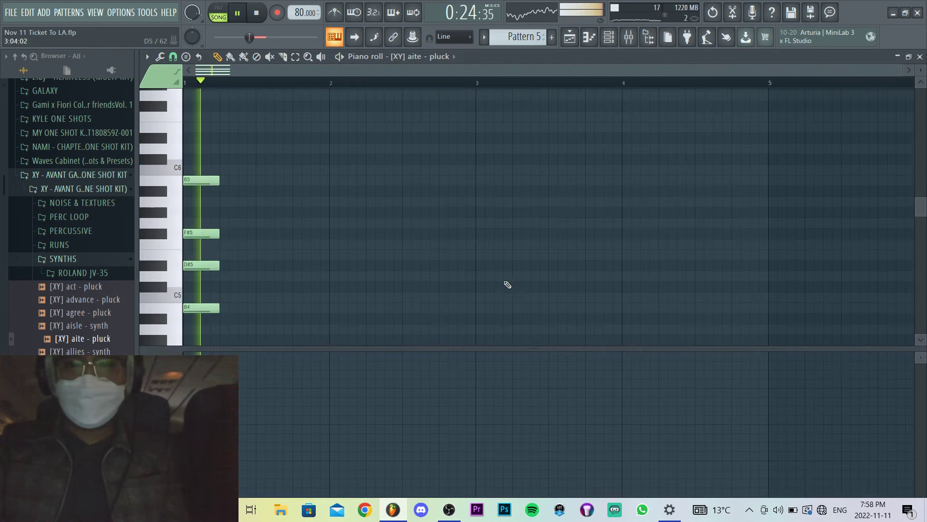
Try the whole pluck chord one semitone higher against the arrangement and move it back down.
key("space")
key("ctrl+a")
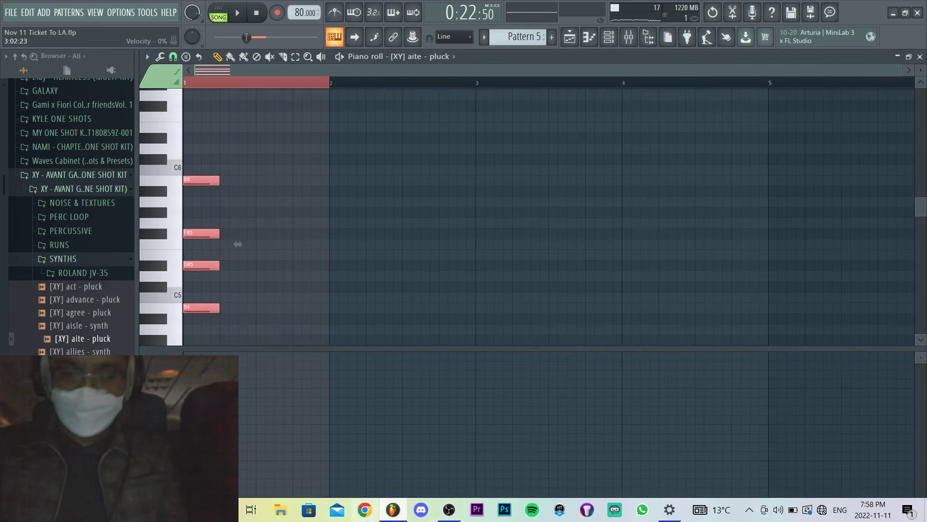
key("Up")
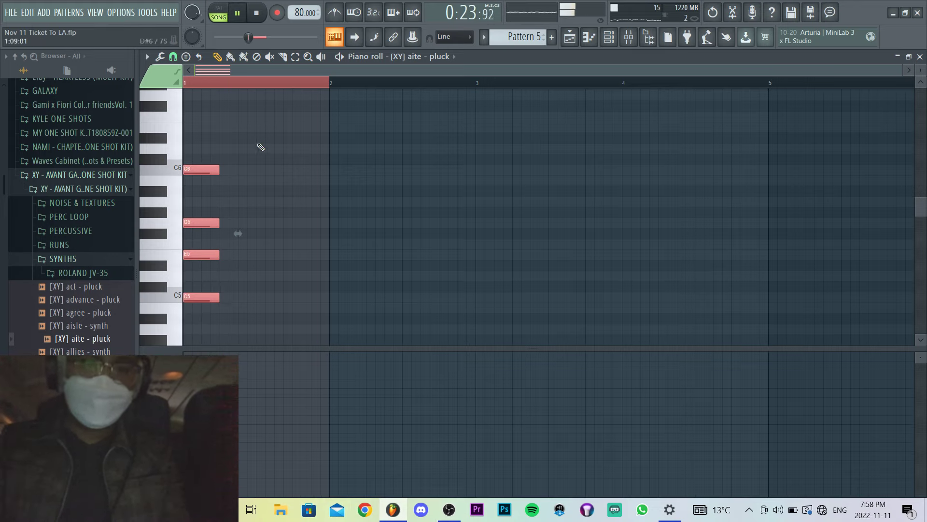
key("Down")
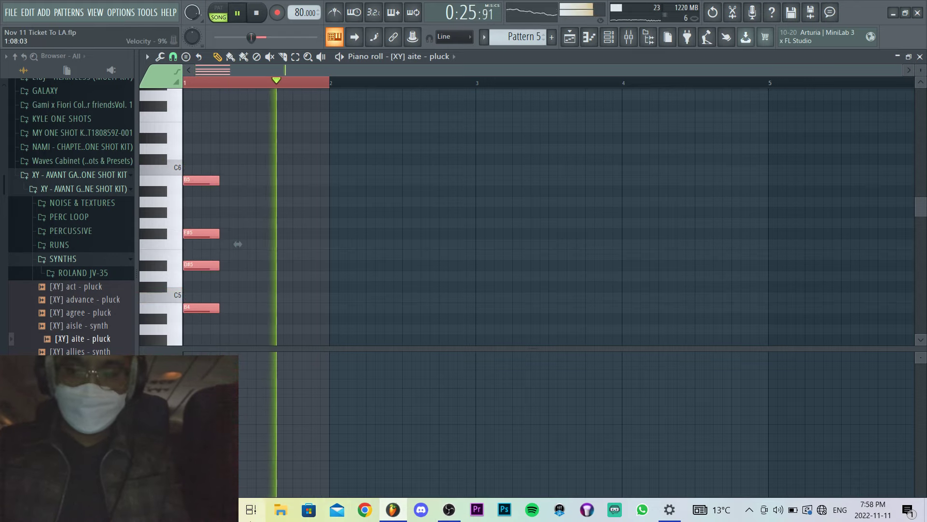
Open the [XY] aite - pluck sample in the Newtone pitch corrector to examine its root pitch, and return to the piano roll.
key("F6")
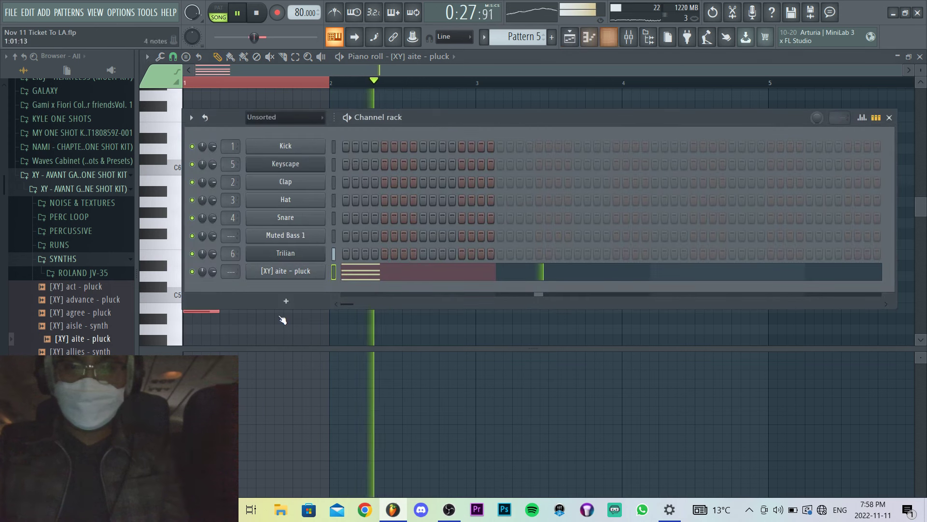
left_click(285, 271)
key("space")
right_click(265, 311)
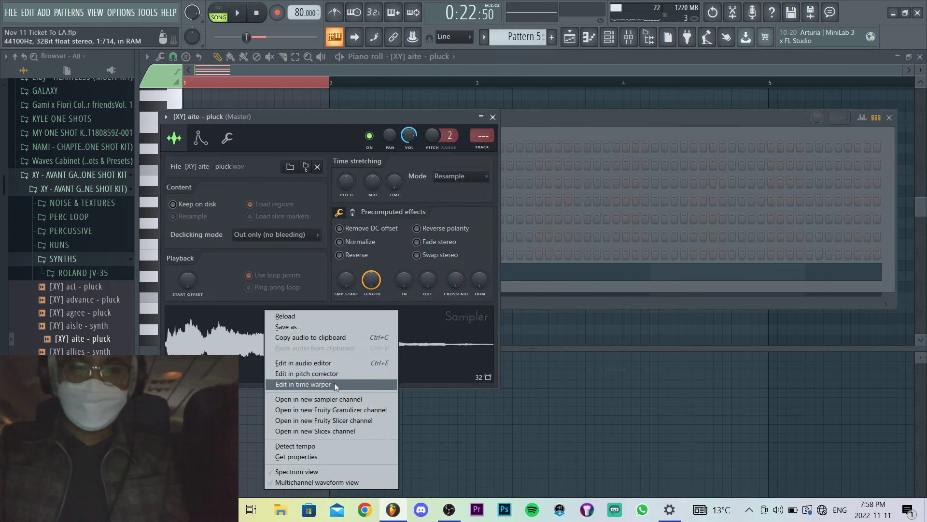
left_click(325, 373)
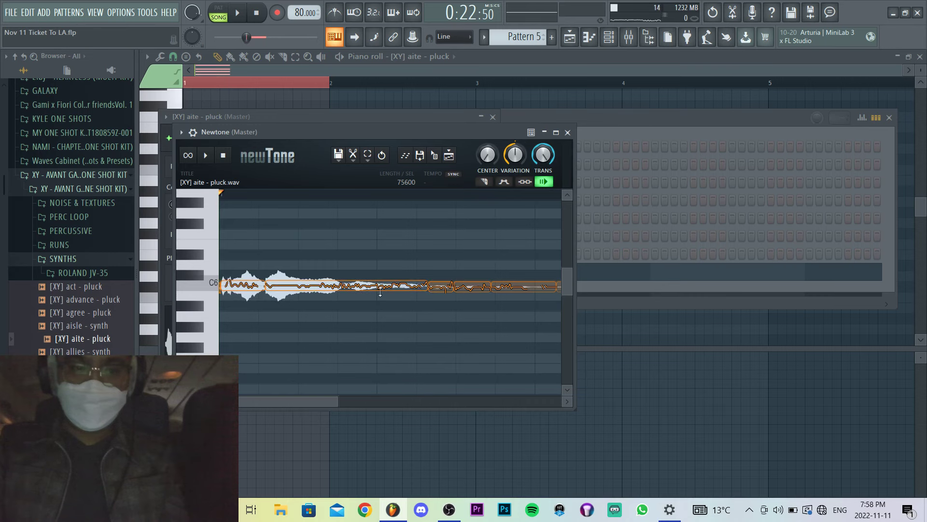
left_click_drag(434, 156, 261, 338)
left_click_drag(370, 104, 303, 193)
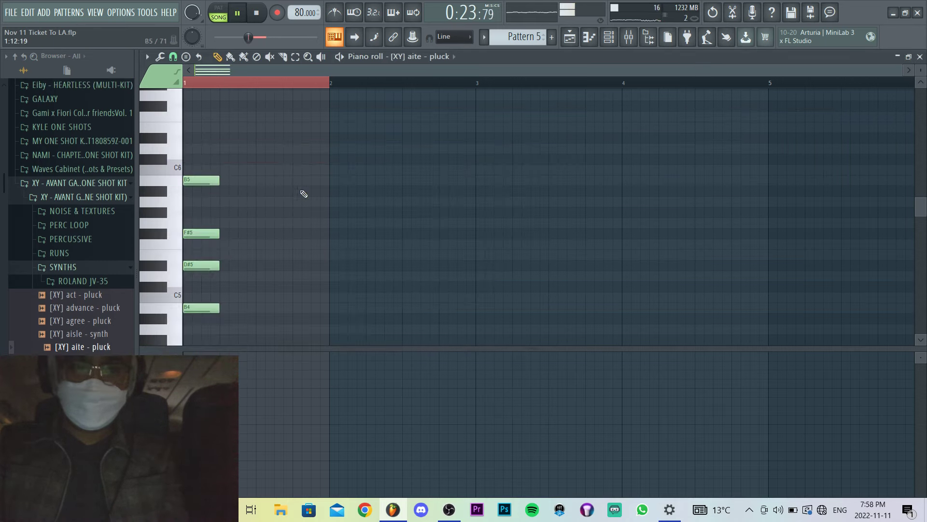
Reduce the opening pluck chord to its B4 and continue with one-beat F#5, C#5 and B4 notes into bar 2.
scroll(282, 253, "up", 1)
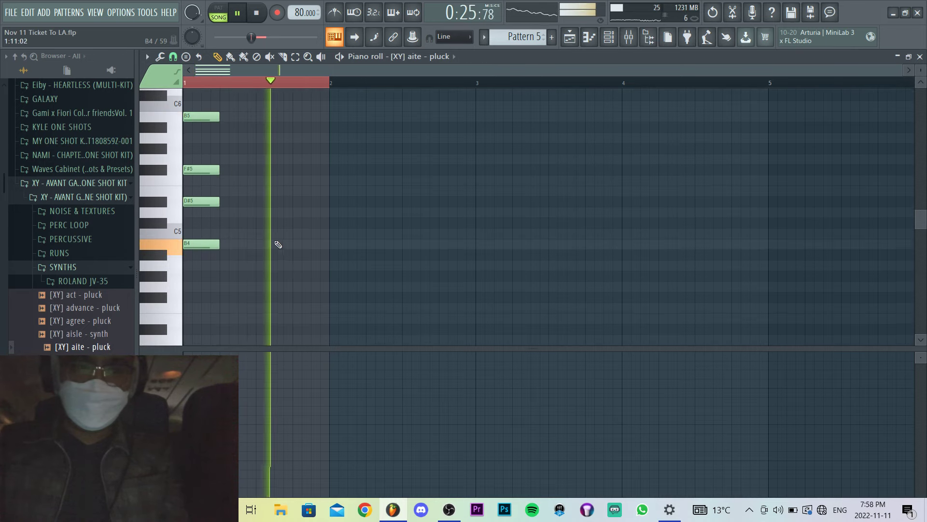
key("space")
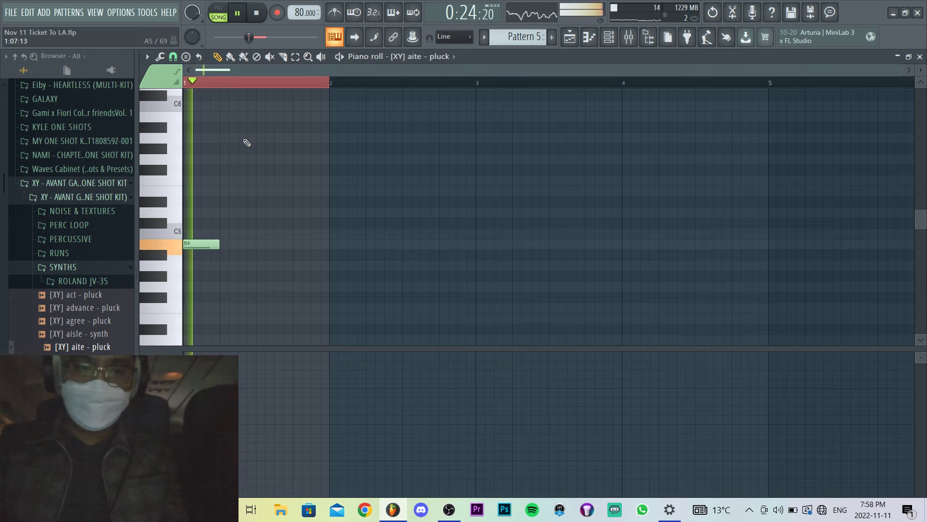
key("space")
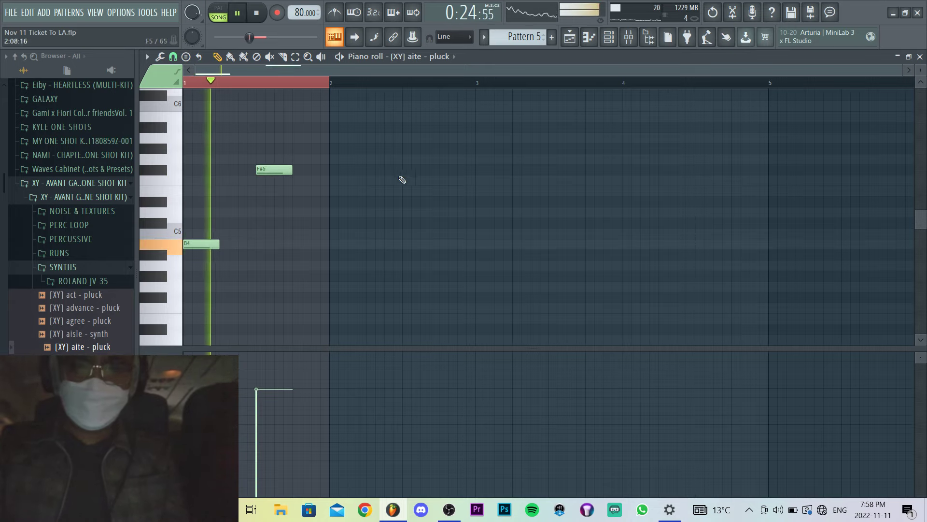
left_click(309, 219)
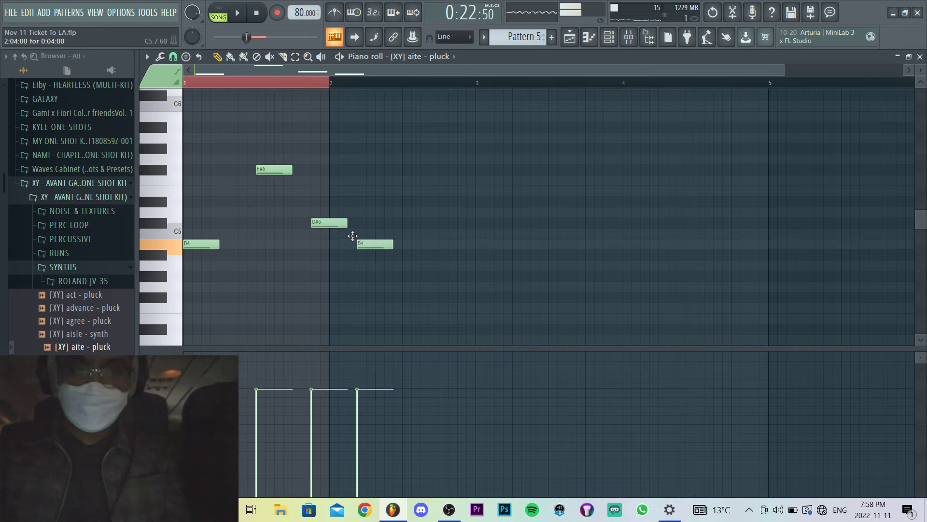
Select all the pluck notes and extend the playback selection through the end of bar 4.
key("ctrl+a")
scroll(367, 209, "down", 1)
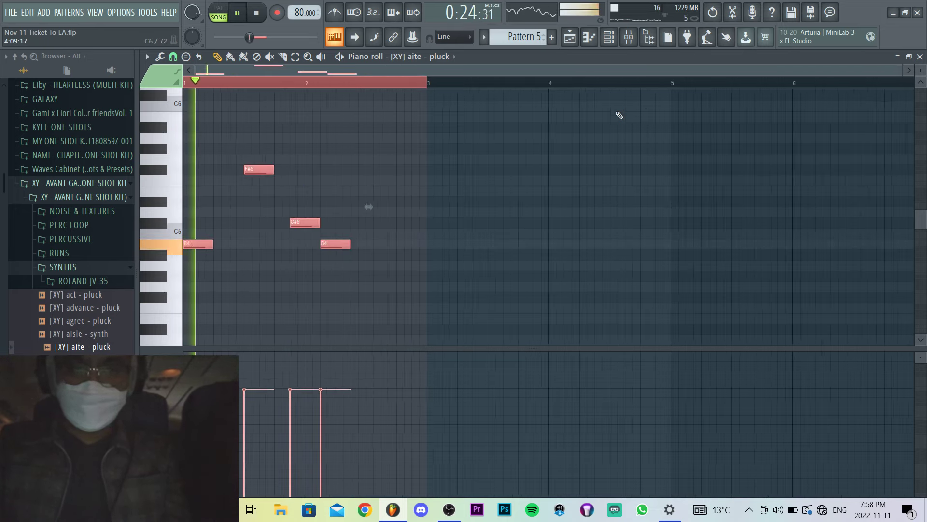
left_click(669, 85, "ctrl")
scroll(269, 271, "up", 3)
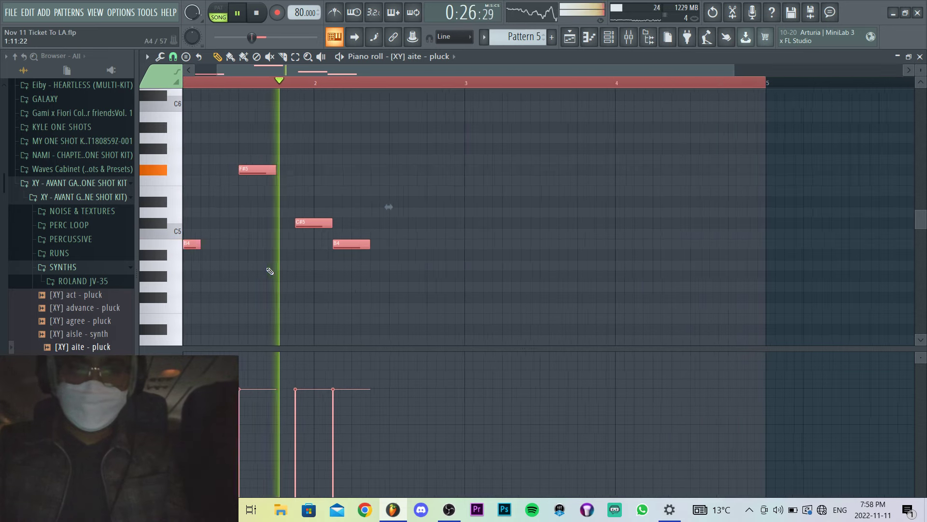
Add an F#5 note directly after the B4 in bar 2 and raise the velocity of all pluck notes.
right_click(418, 294)
key("space")
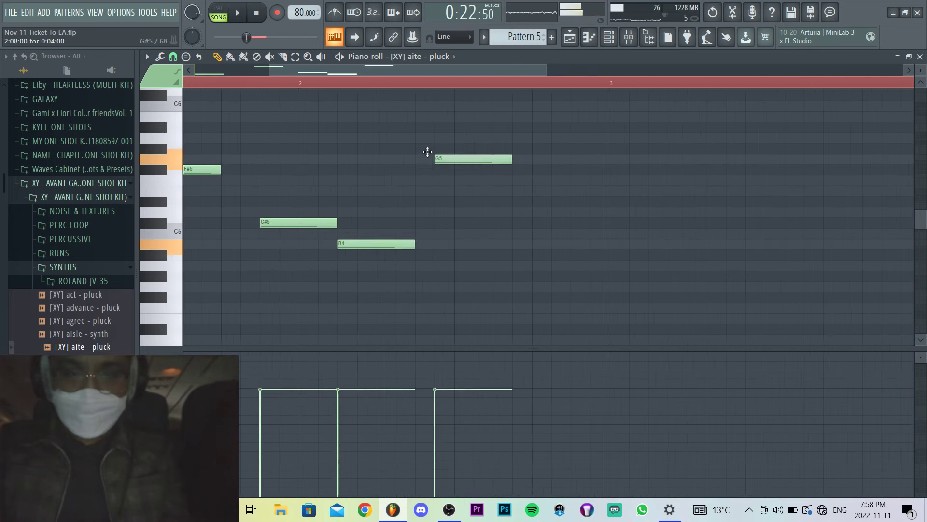
left_click_drag(427, 151, 412, 177)
scroll(406, 191, "down", 4)
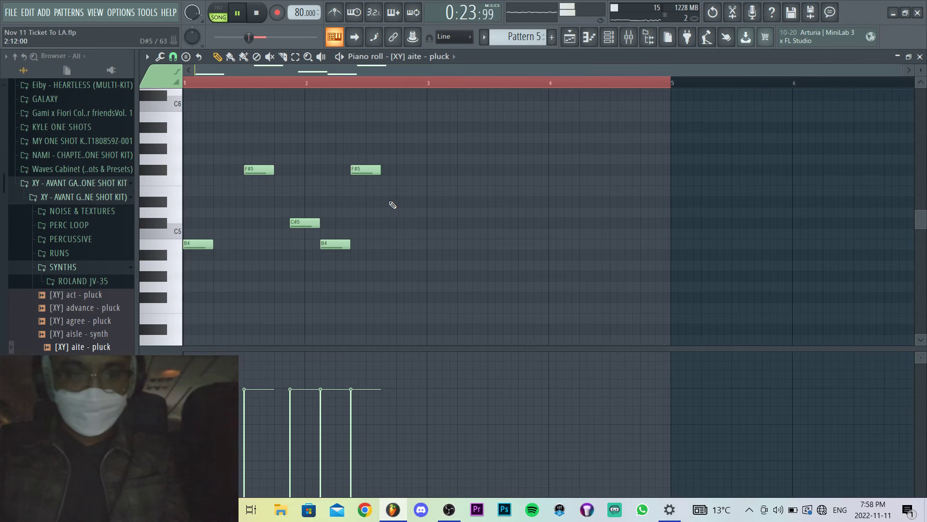
key("ctrl+a")
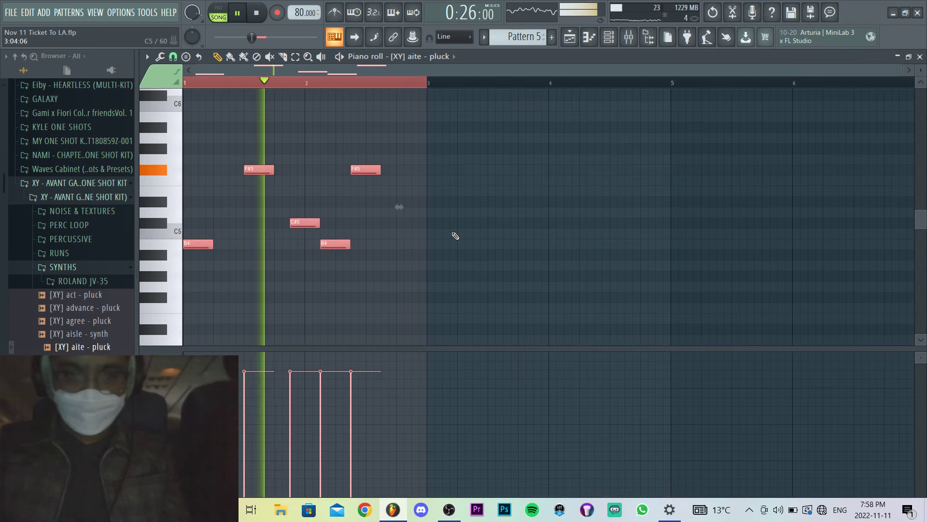
key("ctrl+d")
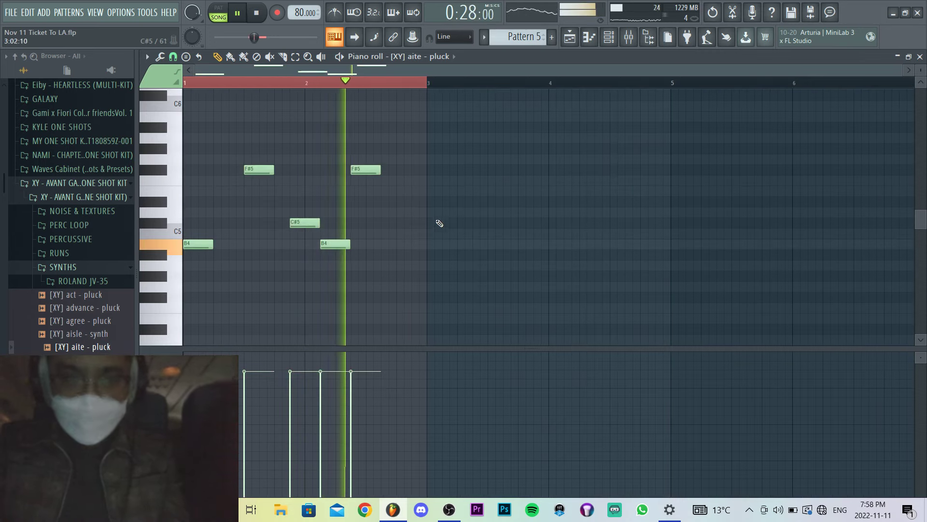
Add a C#5 at the end of bar 2, a B4 in bar 3 and an F#5 directly after it.
left_click(411, 223)
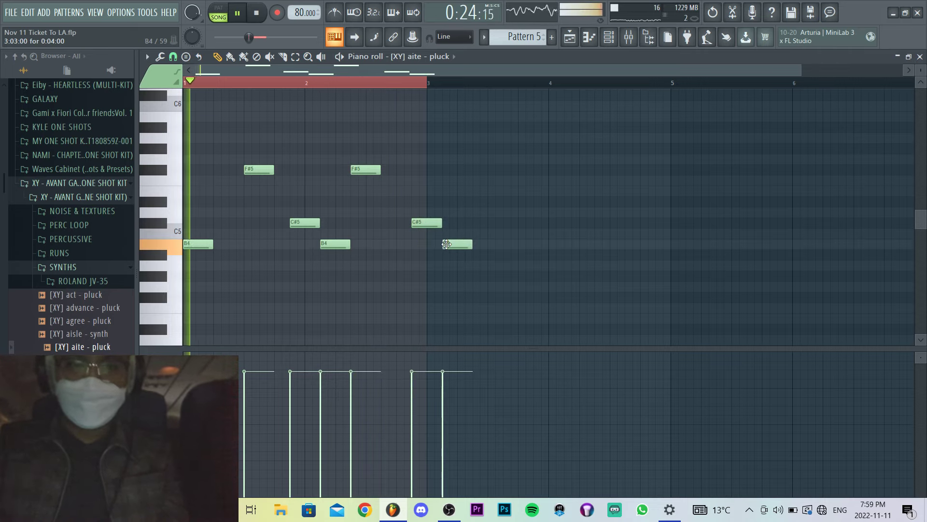
left_click(490, 171)
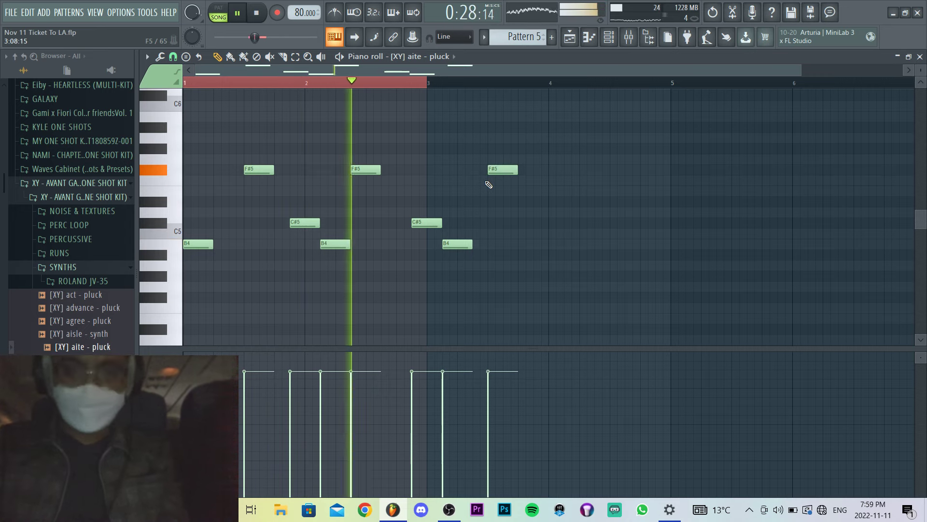
scroll(488, 188, "down", 2)
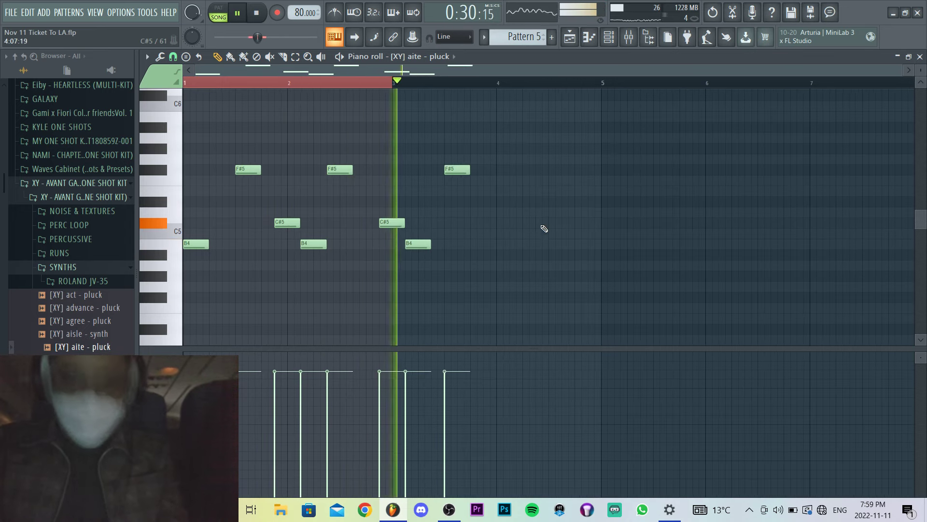
scroll(512, 215, "up", 4)
scroll(512, 222, "down", 3)
scroll(465, 233, "up", 2)
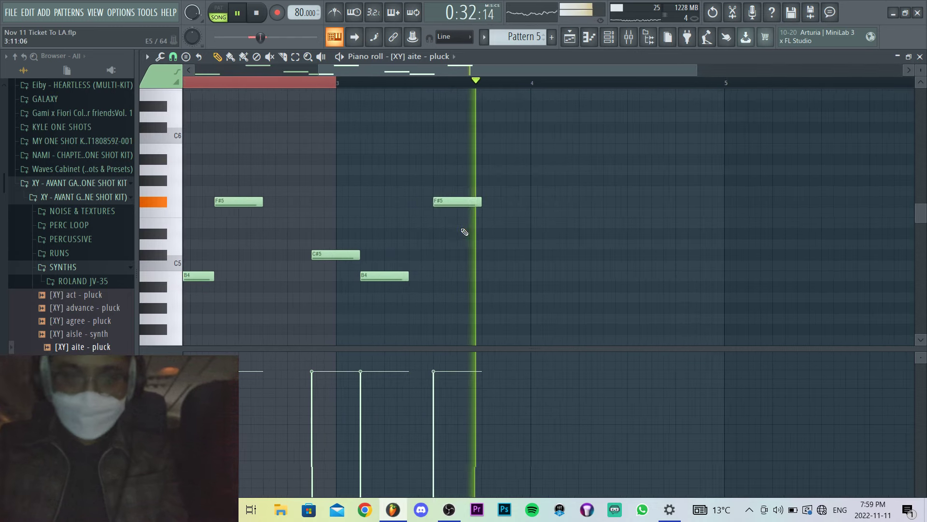
left_click_drag(462, 202, 437, 202)
scroll(465, 220, "down", 2)
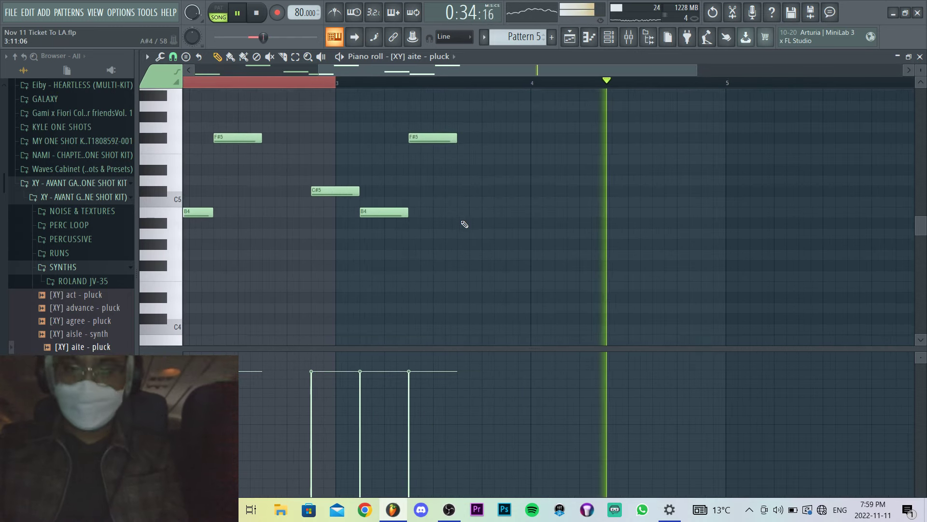
Add a C#5 at the end of bar 3, followed back to back by B4 and F#4 in bar 4.
scroll(465, 224, "down", 2)
key("space")
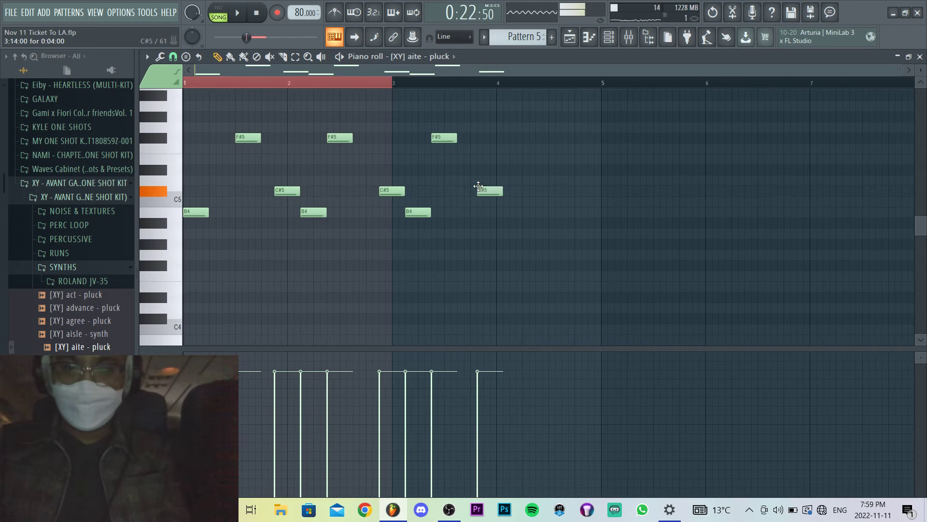
left_click_drag(481, 193, 499, 208)
scroll(521, 213, "up", 2)
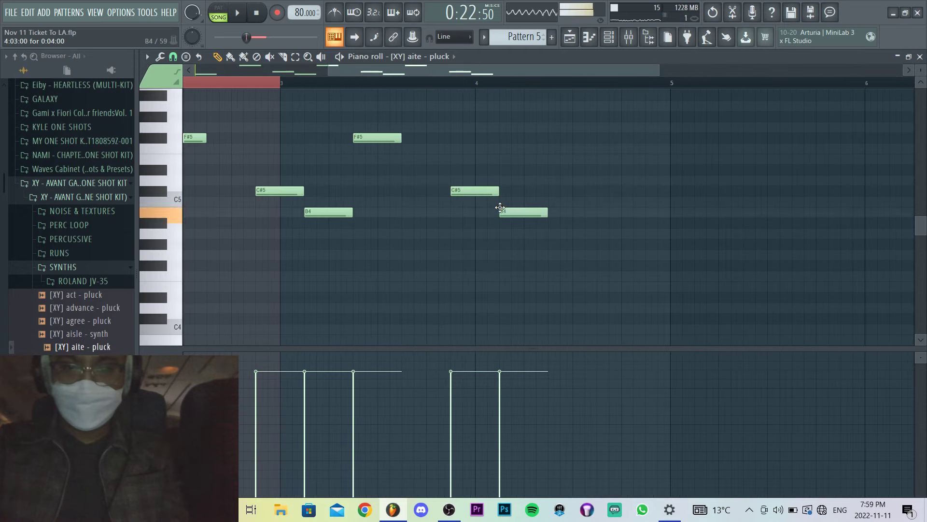
left_click(586, 276)
left_click_drag(594, 251, 559, 250)
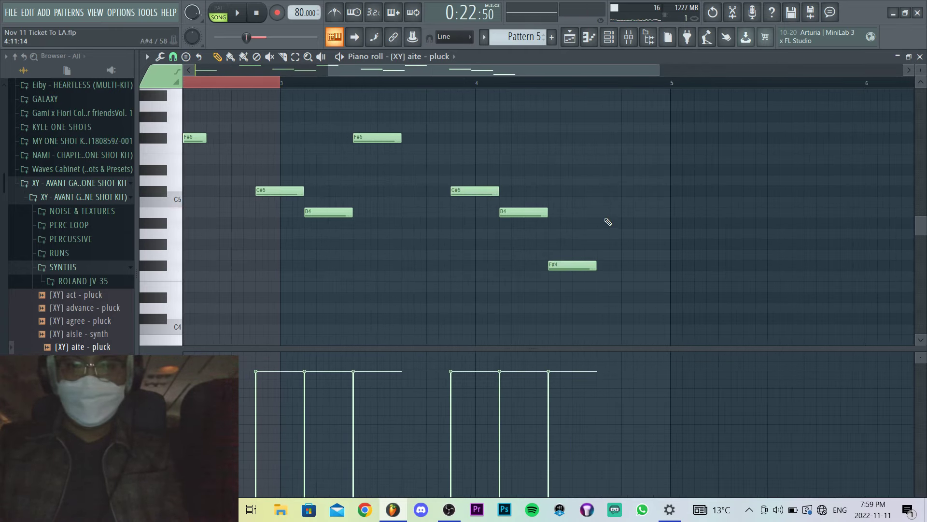
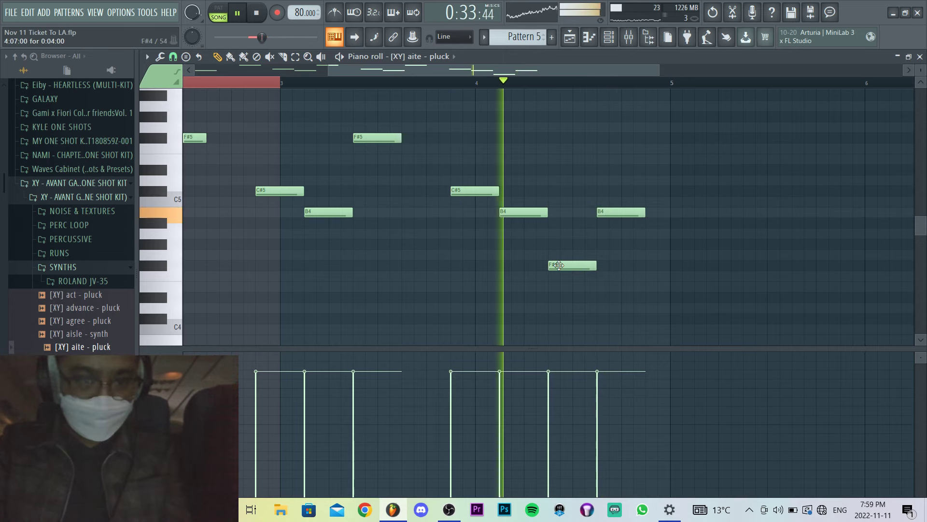
Move the last pluck note of bar 4 to C#5 and play the melody back.
key("space")
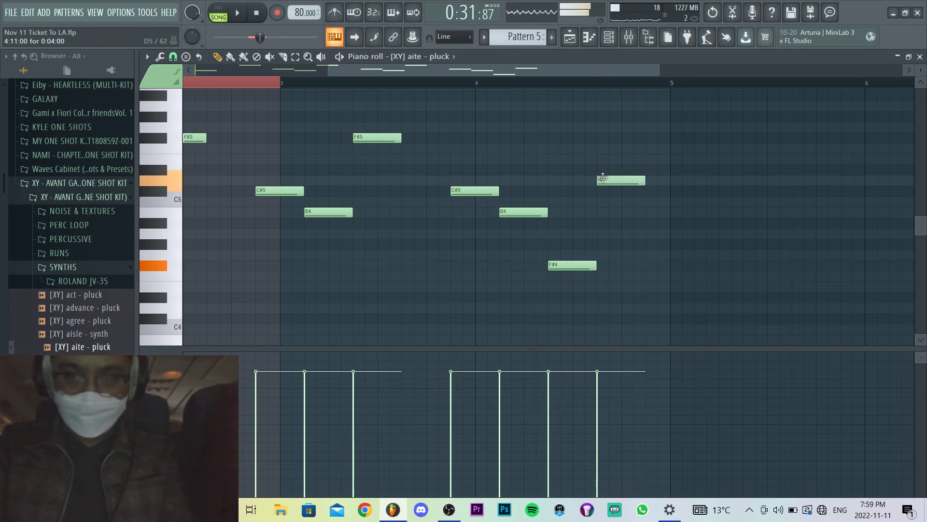
left_click_drag(605, 186, 605, 195)
key("space")
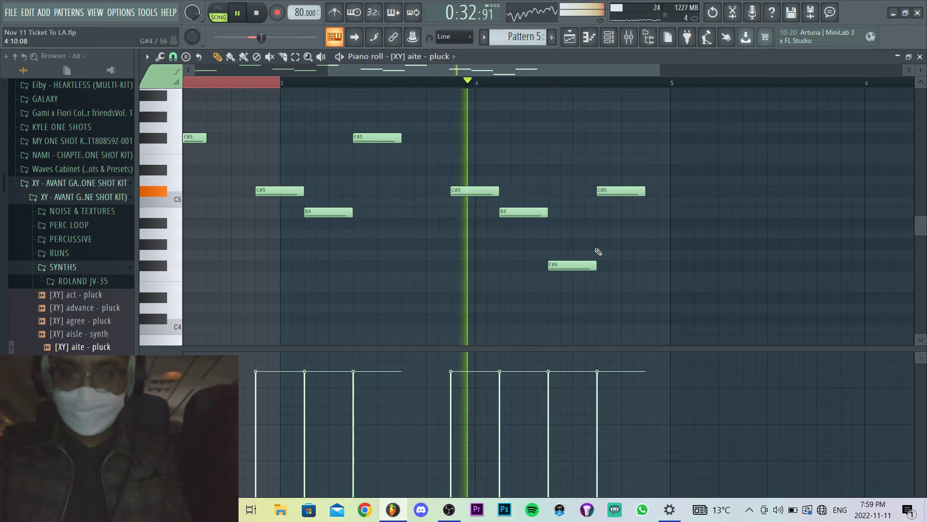
scroll(570, 253, "down", 2)
scroll(555, 253, "up", 2)
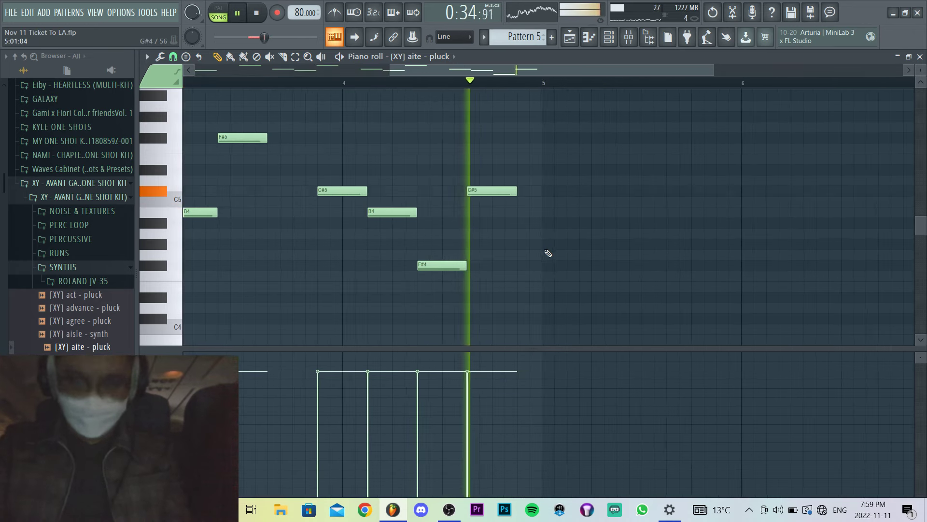
scroll(544, 251, "down", 2)
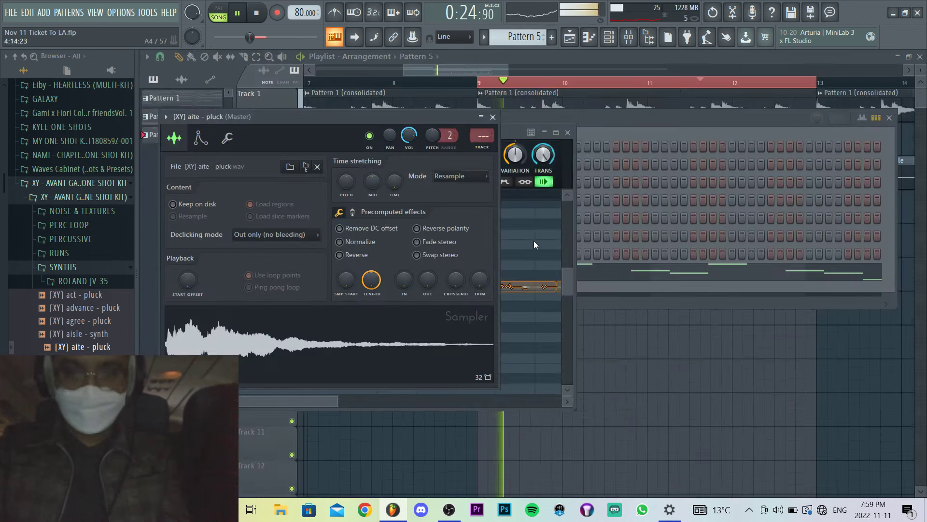
Assign the [XY] aite - pluck channel to mixer track 7.
left_click(699, 375)
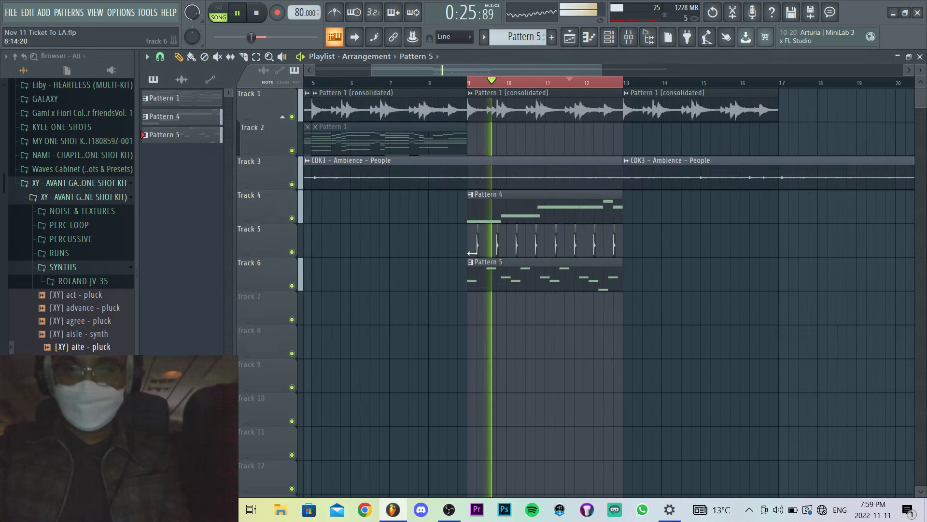
left_click(611, 39)
key("ctrl+l")
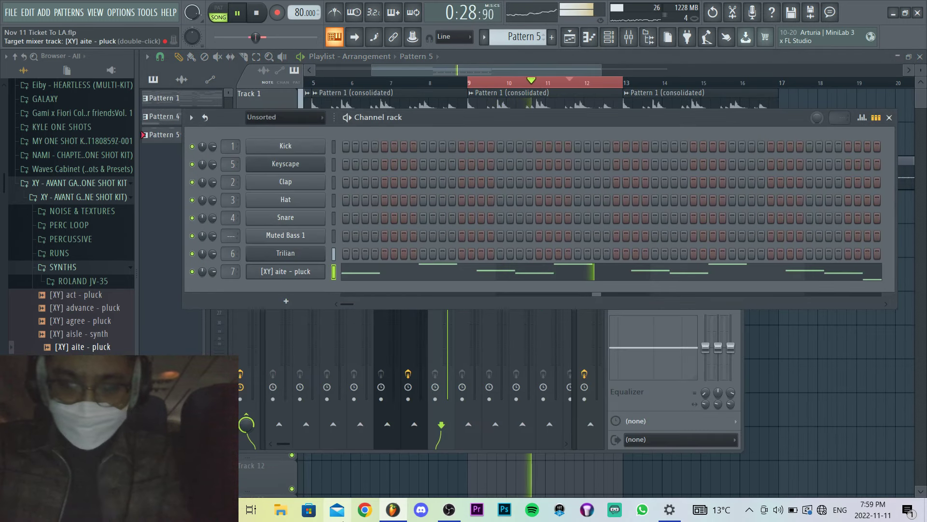
Send the aite pluck mixer track to the Reverb track and lower the pluck's volume fader.
mouse_move(388, 506)
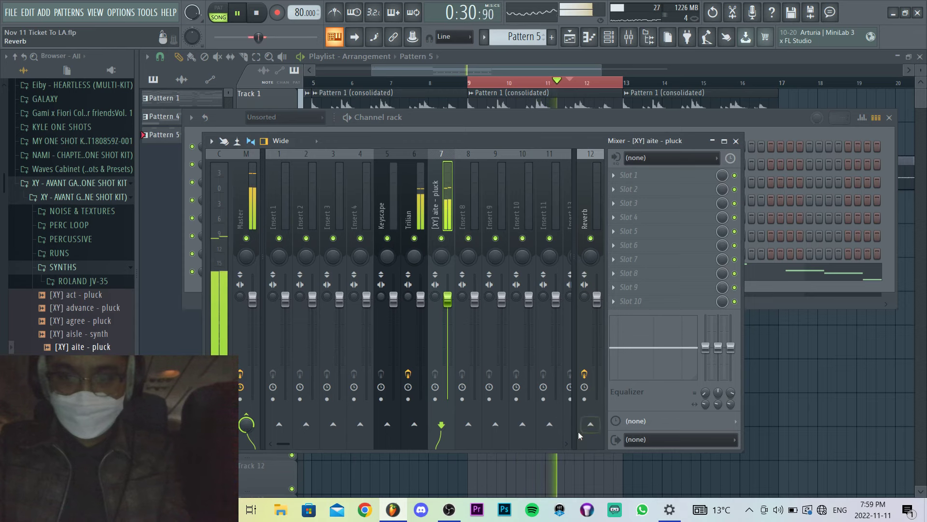
left_click(591, 424)
left_click_drag(448, 321, 448, 341)
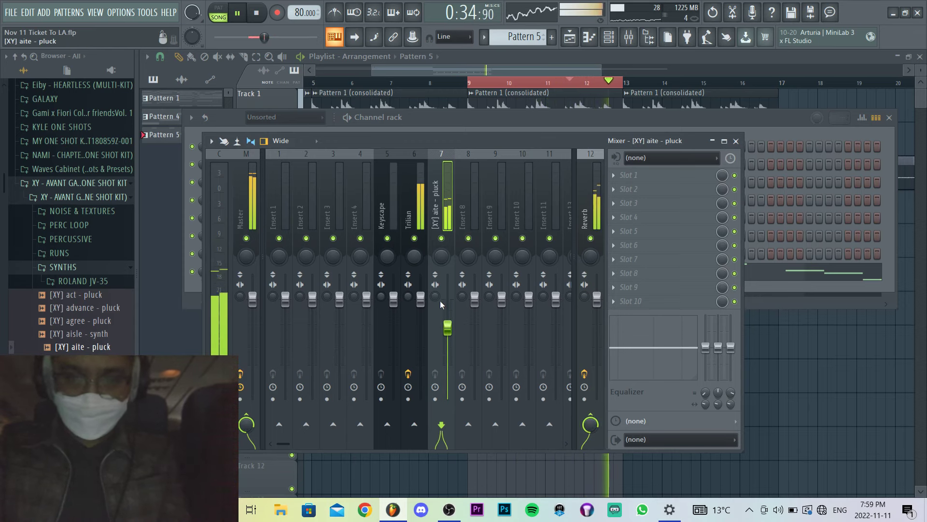
Add Fruity Delay 3 to slot 2 of the aite pluck track and reduce the track's reverb send level.
left_click(627, 188)
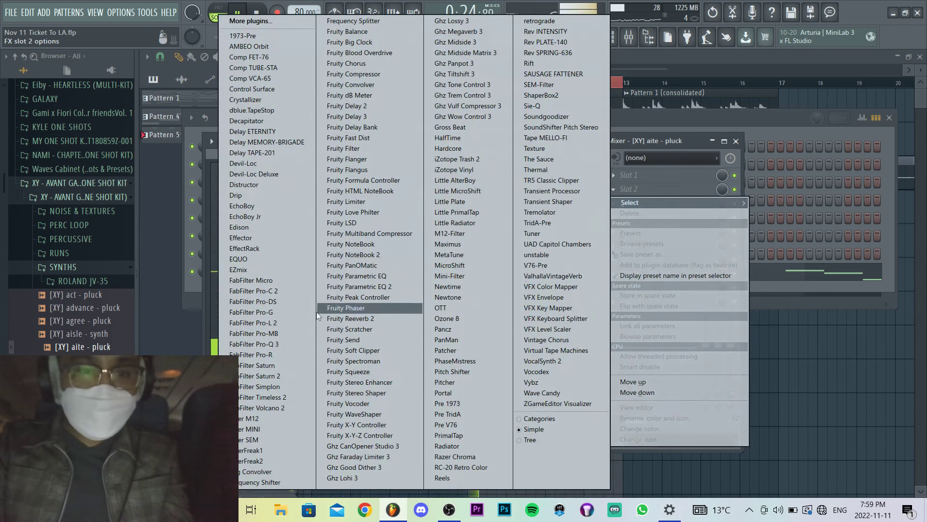
left_click(369, 117)
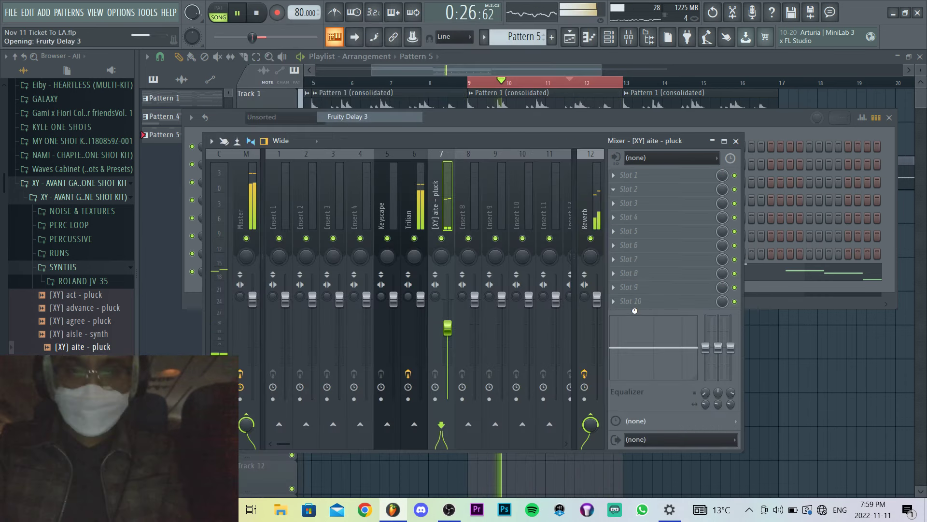
left_click(581, 420)
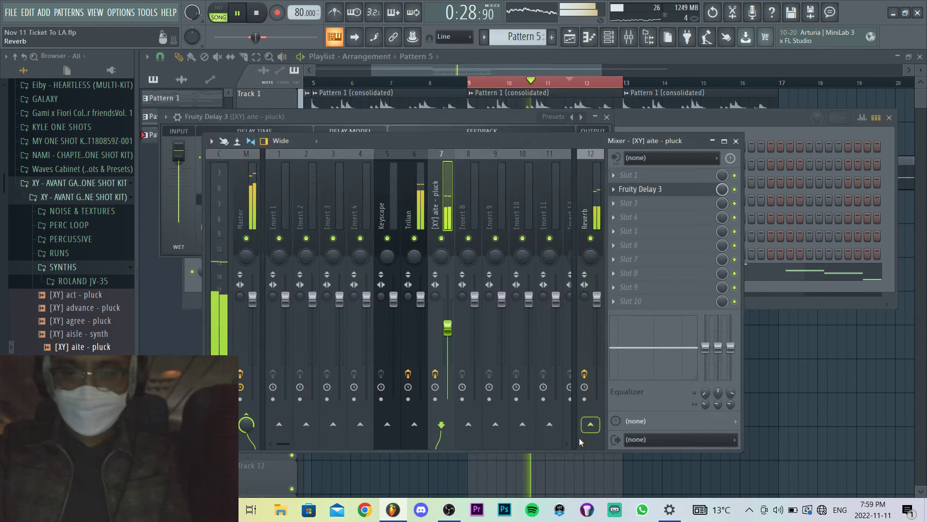
left_click(590, 430)
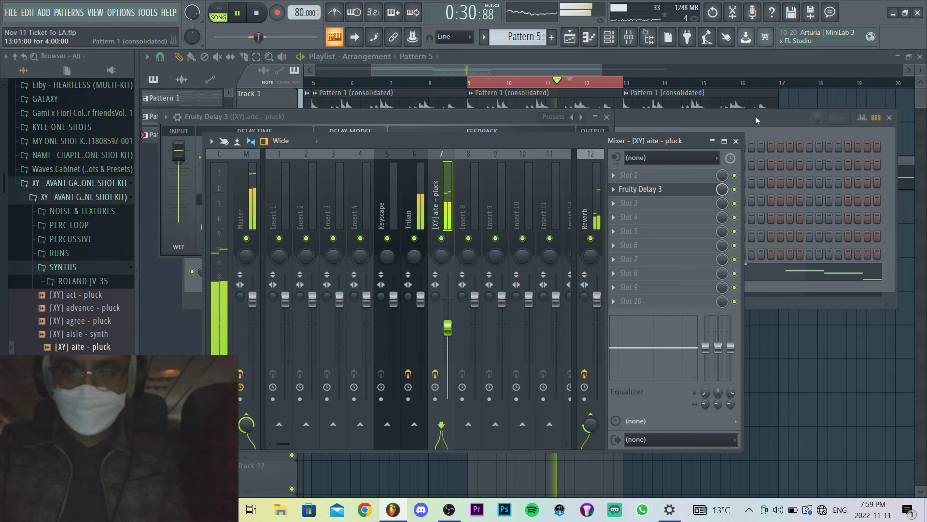
Adjust Fruity Delay 3's delay time and set the effect's mix level to 85%.
left_click(655, 190)
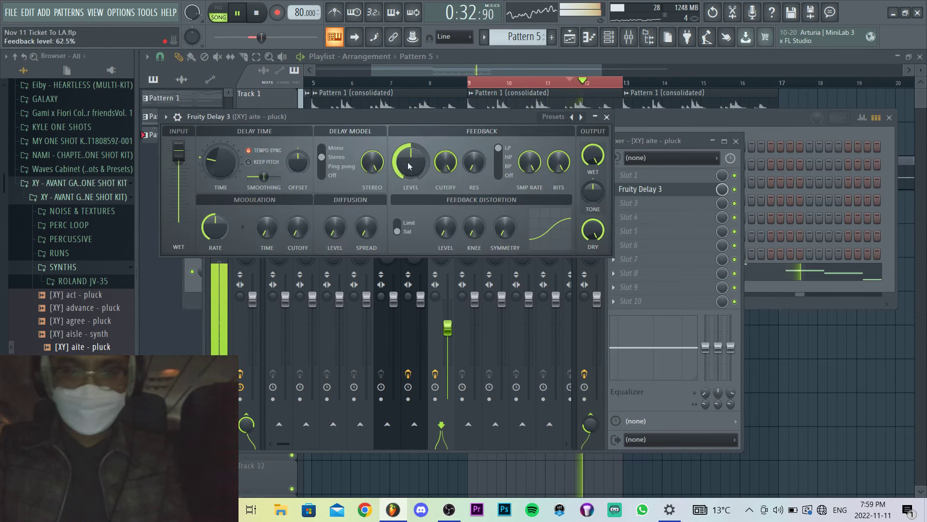
left_click(700, 186)
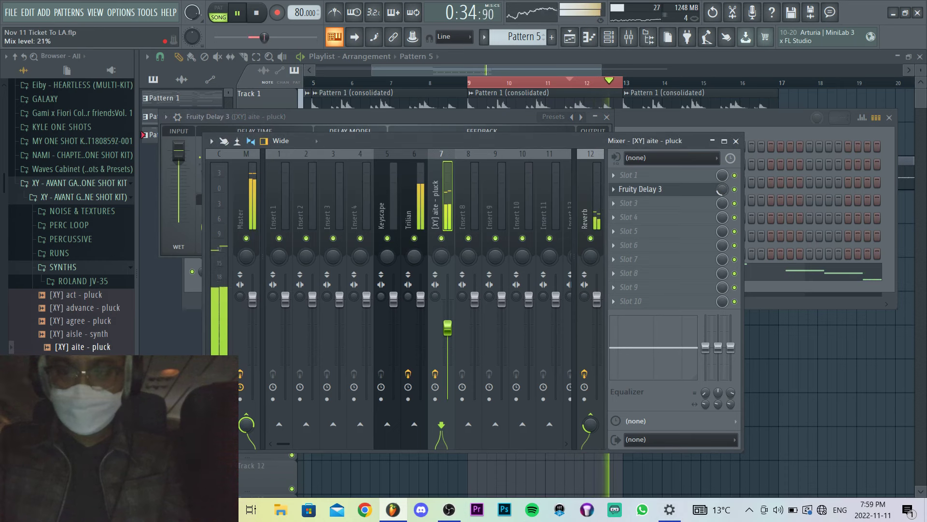
left_click(641, 192)
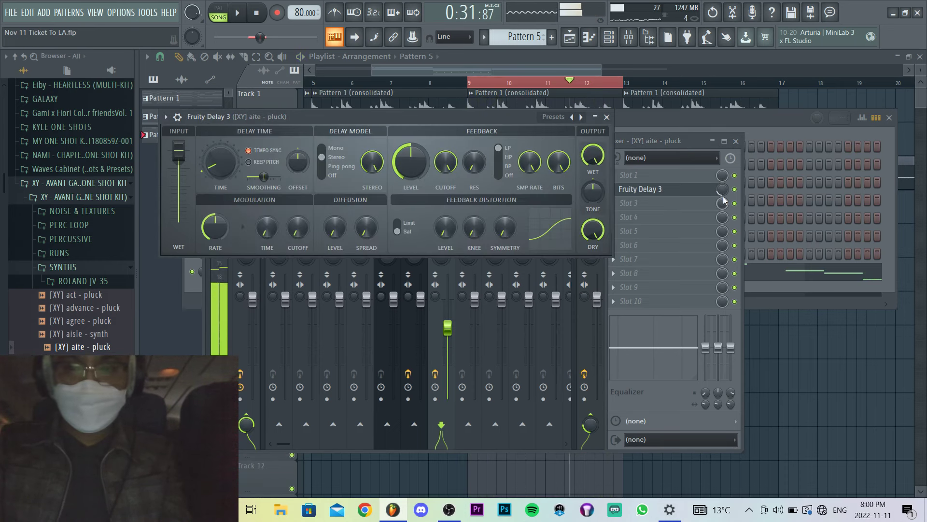
left_click_drag(723, 190, 724, 196)
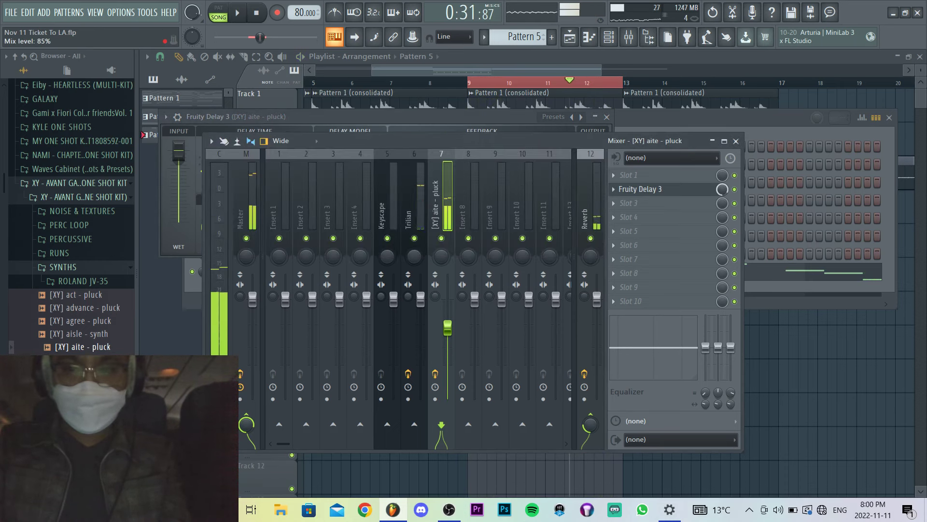
Enable the volume envelope on the [XY] aite - pluck channel.
left_click(743, 121)
left_click(295, 274)
left_click(200, 145)
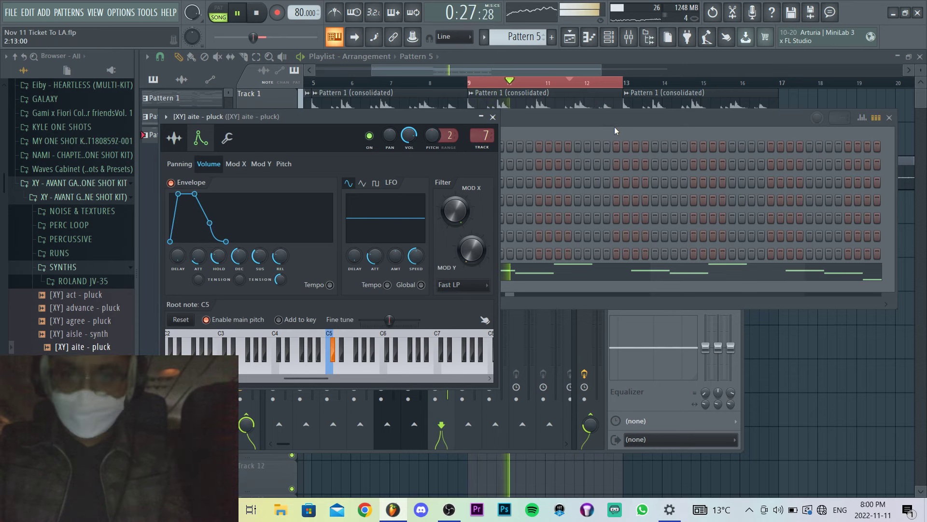
Randomize the panning of all the pluck's piano roll notes with the pan level at -94%.
left_click(516, 275)
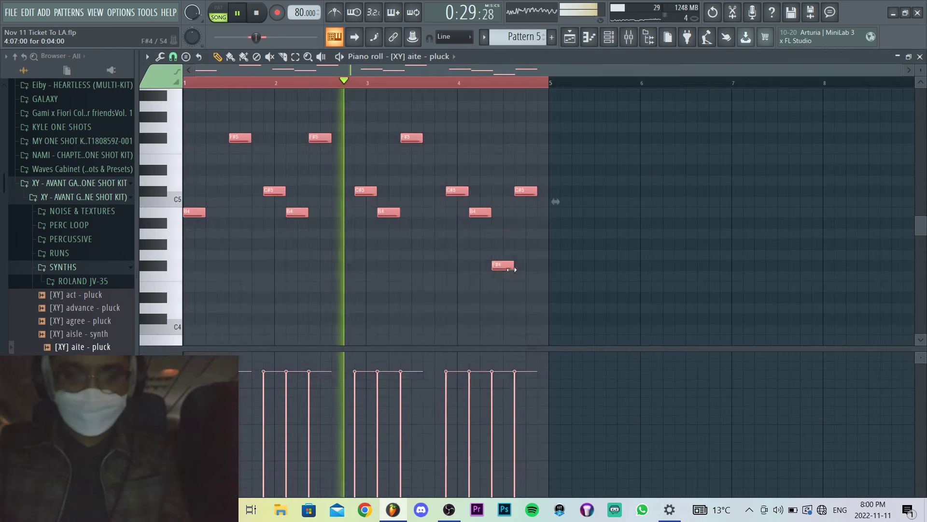
key("alt+r")
left_click_drag(413, 321, 414, 307)
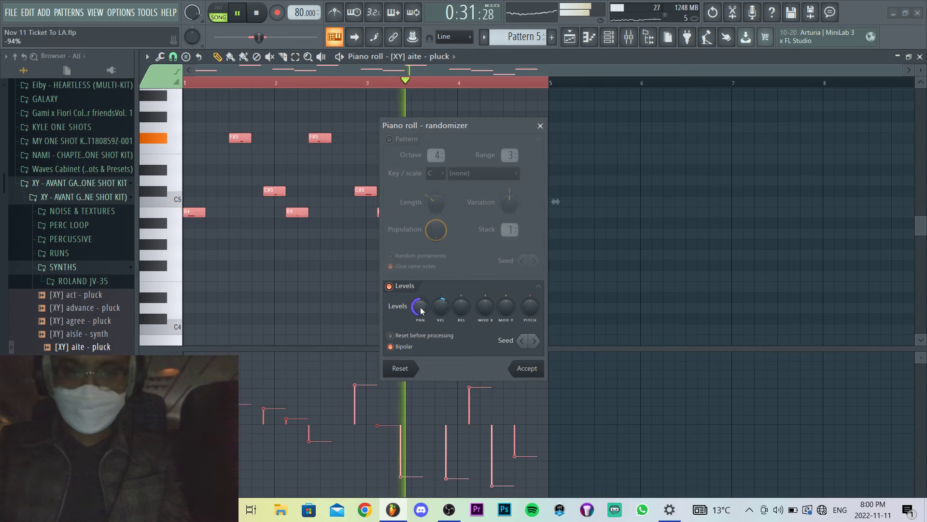
left_click(524, 369)
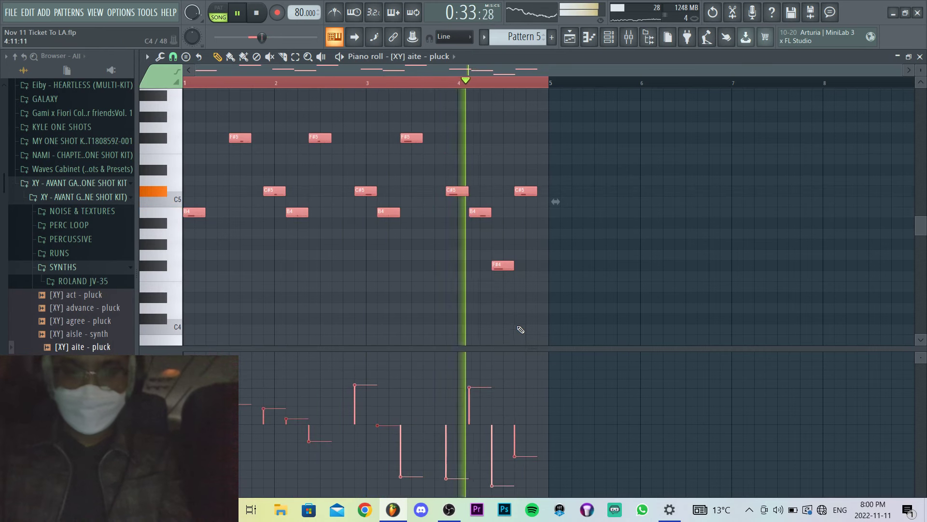
Return to the playlist and audition one shots in the XY SYNTHS folder while the loop plays.
key("F7")
key("F5")
scroll(520, 292, "down", 3)
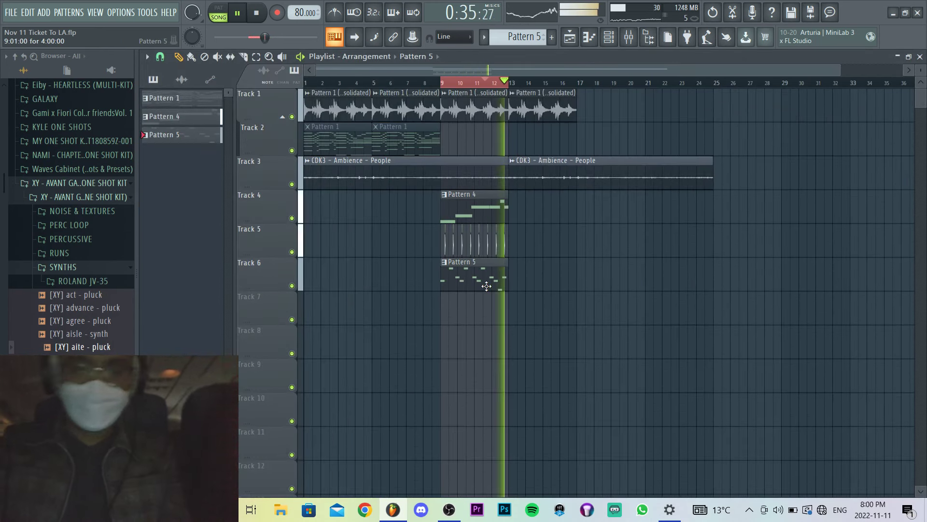
scroll(91, 305, "down", 1)
scroll(92, 305, "down", 2)
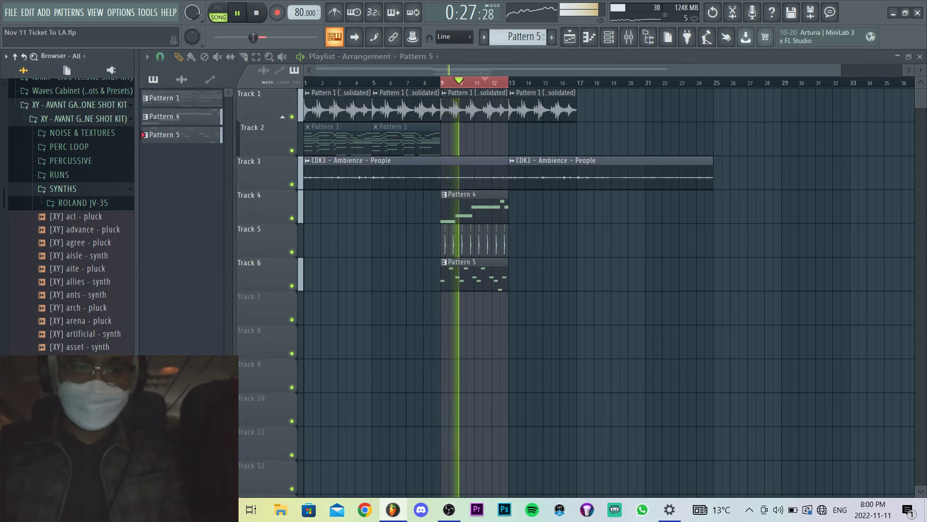
scroll(71, 212, "down", 10)
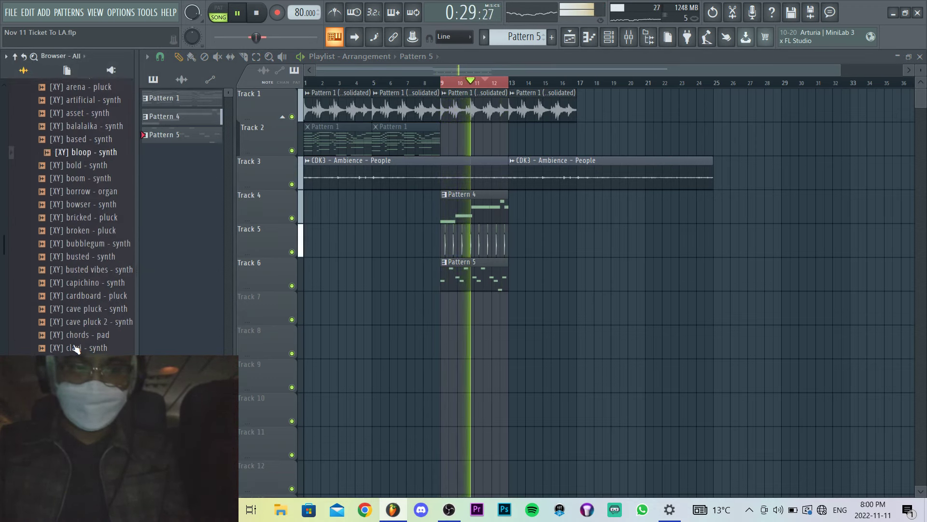
scroll(72, 152, "down", 6)
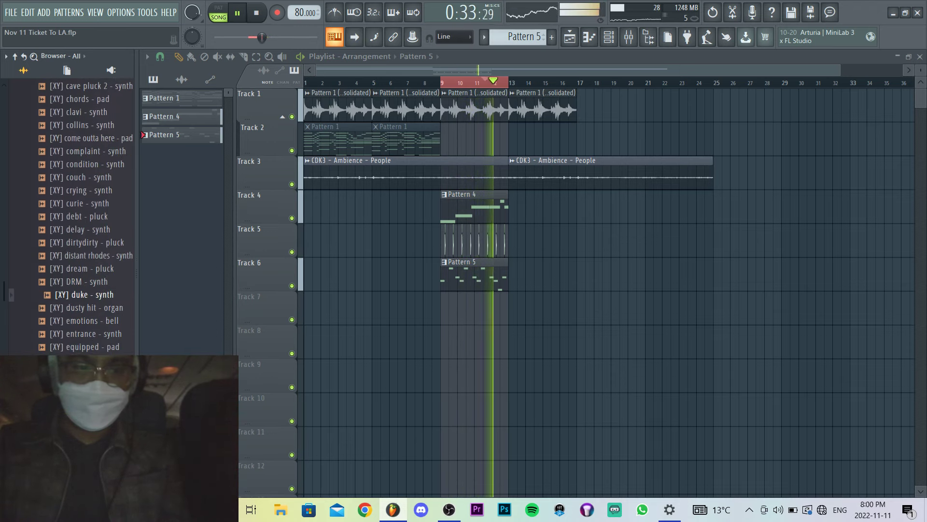
scroll(99, 296, "down", 6)
scroll(87, 306, "down", 20)
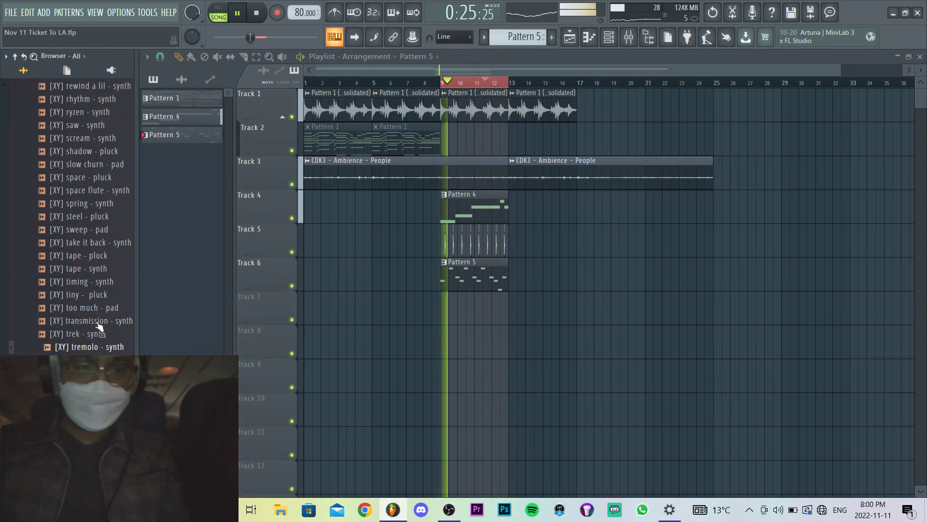
scroll(93, 292, "up", 20)
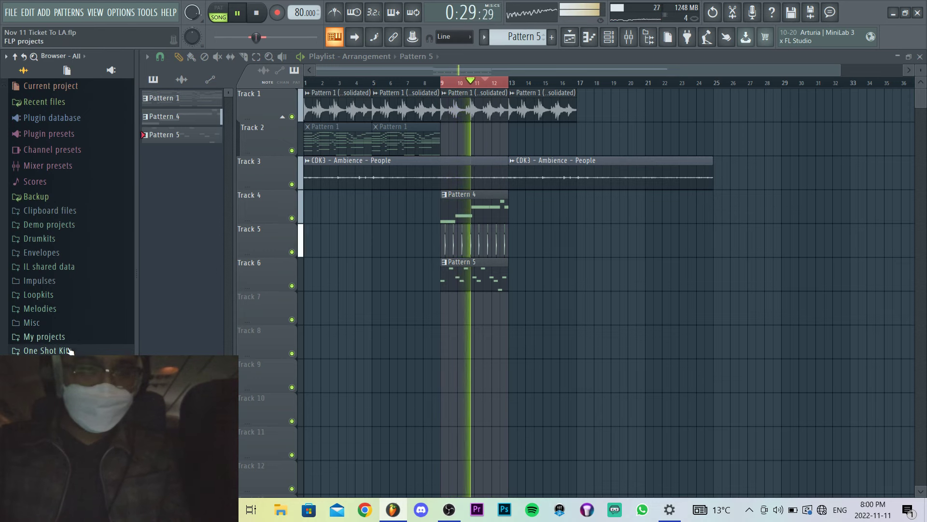
Load the Cymatics - LEAD Waves - C sample from the Cymatics - Apex One Shots folder into a new channel.
left_click(49, 351)
left_click(82, 171)
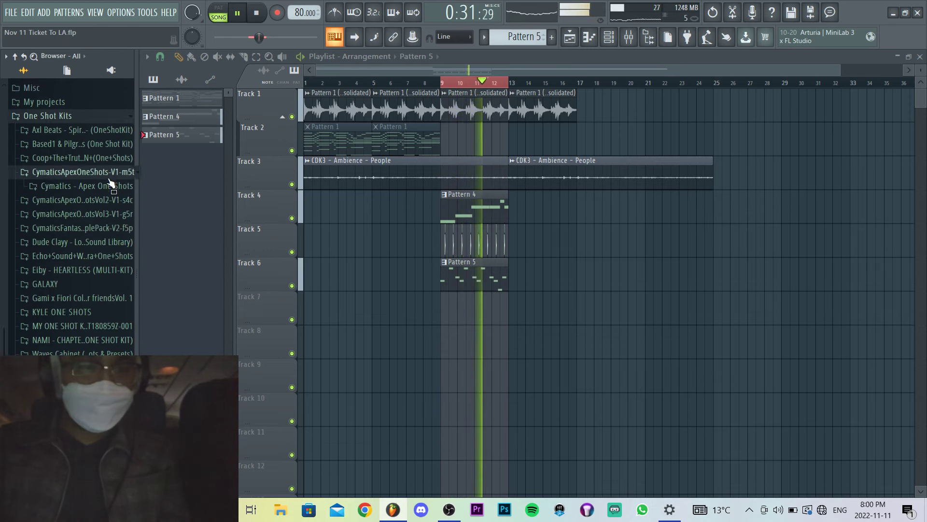
left_click(104, 185)
scroll(99, 270, "down", 6)
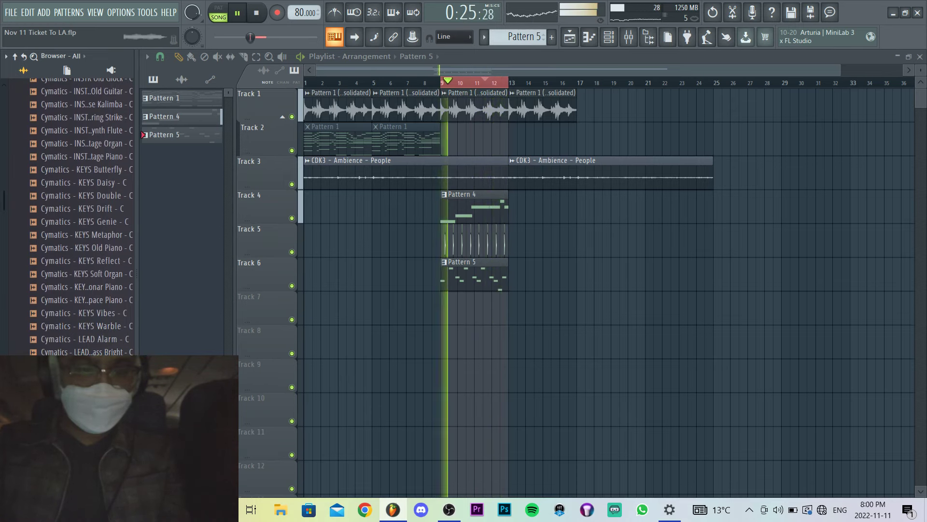
key("space")
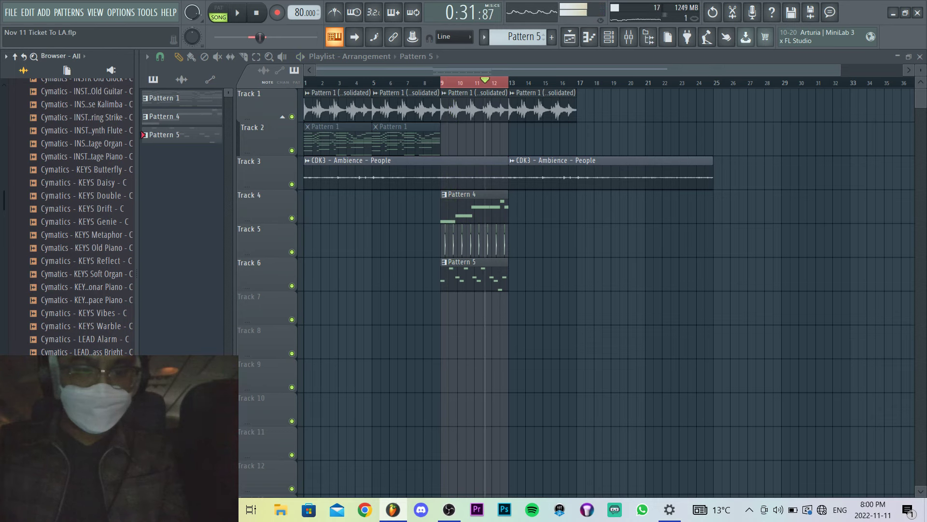
scroll(82, 215, "down", 2)
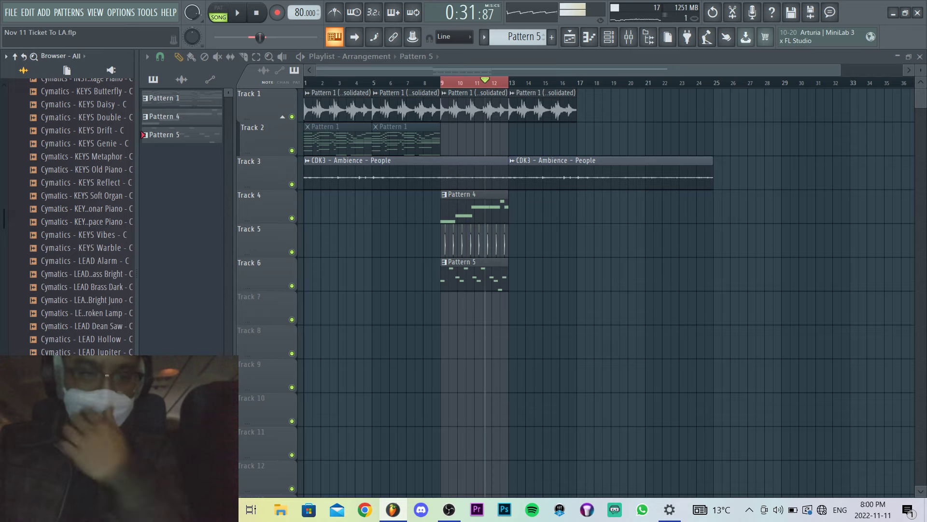
right_click(105, 488)
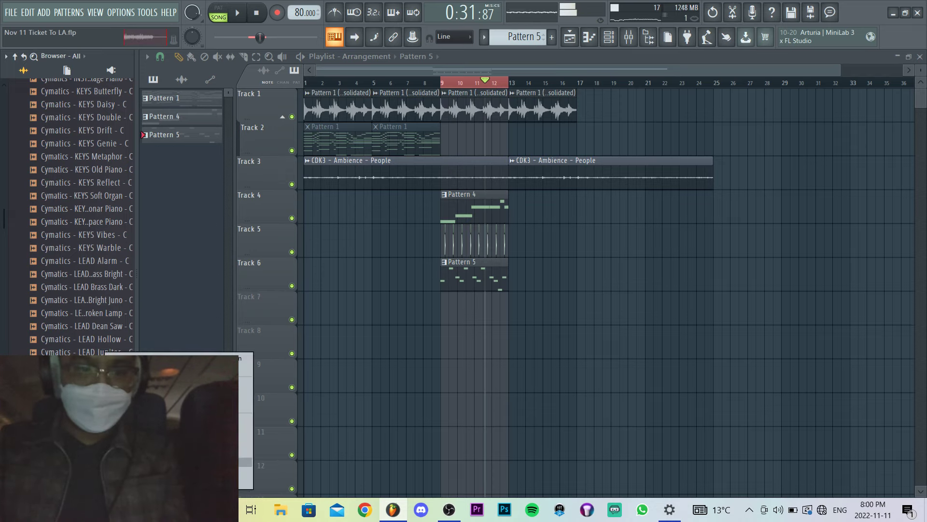
left_click(179, 369)
key("Escape")
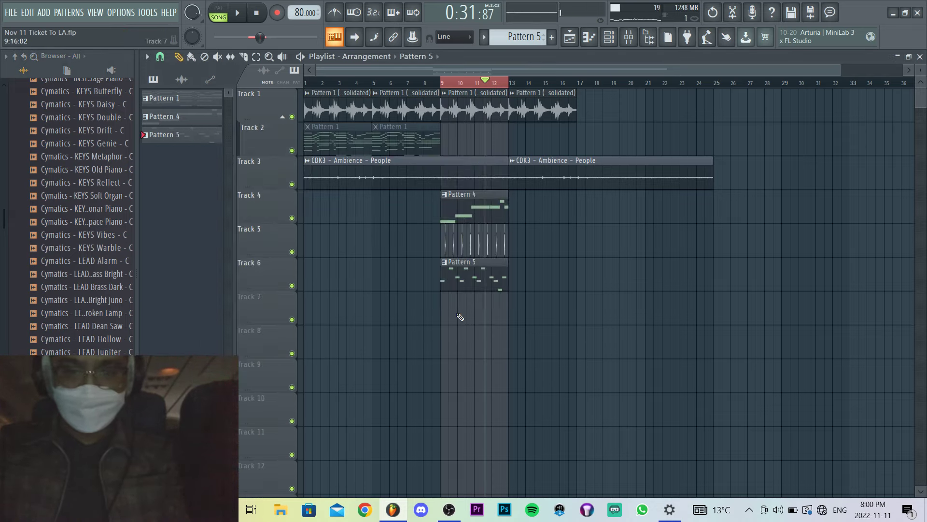
Create a new pattern, placing it on Track 7 at bar 9, and open the channel rack.
scroll(459, 315, "up", 3)
key("space")
key("F4")
key("Return")
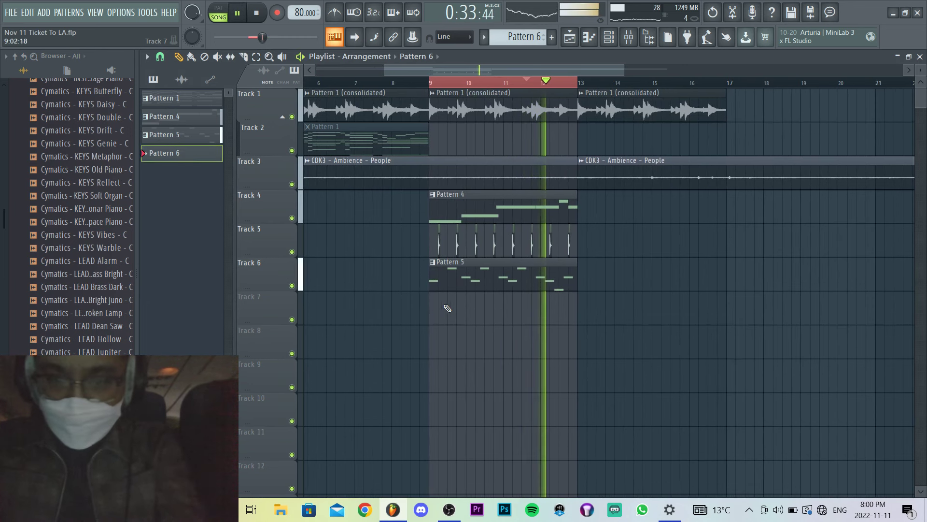
left_click(426, 314)
left_click(609, 38)
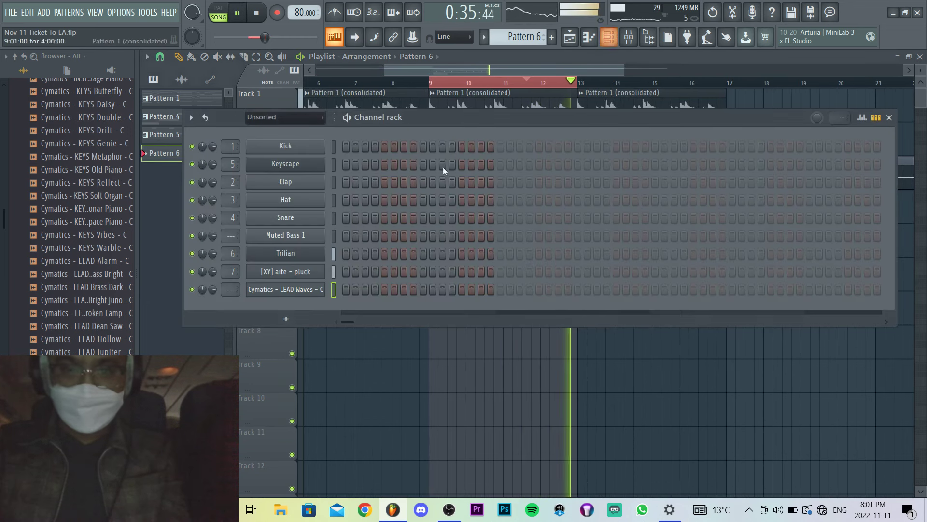
Open the Cymatics lead's piano roll and draw a short A#5, B5, A#5 phrase at the start of bar 1.
left_click(367, 289)
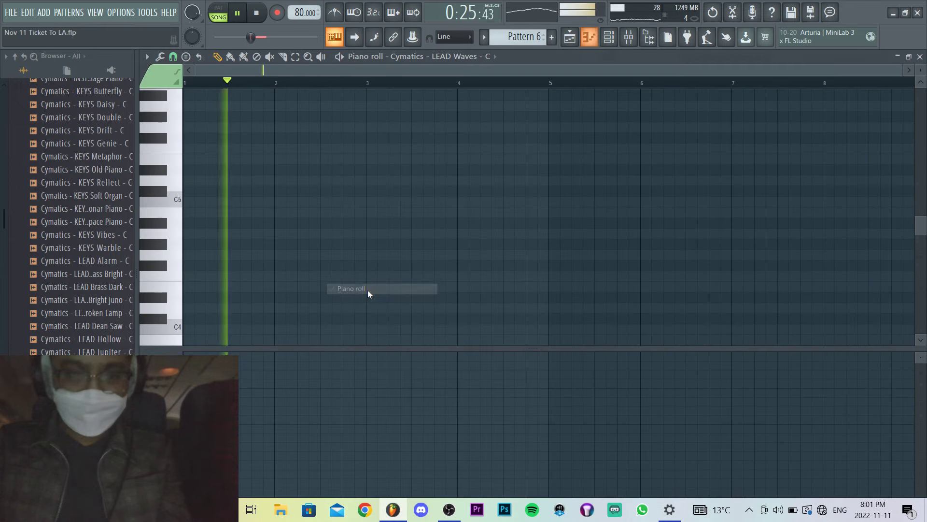
left_click(279, 193)
left_click_drag(279, 192, 185, 126)
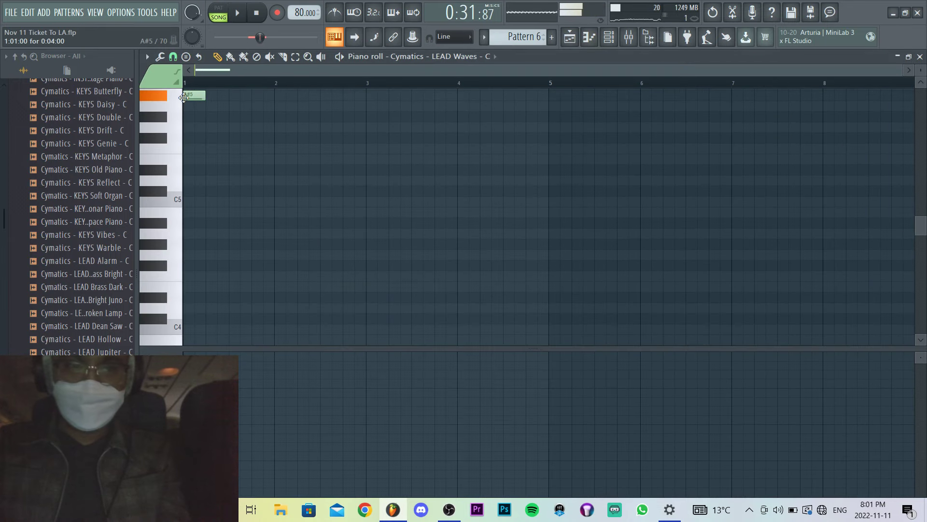
scroll(225, 207, "up", 3)
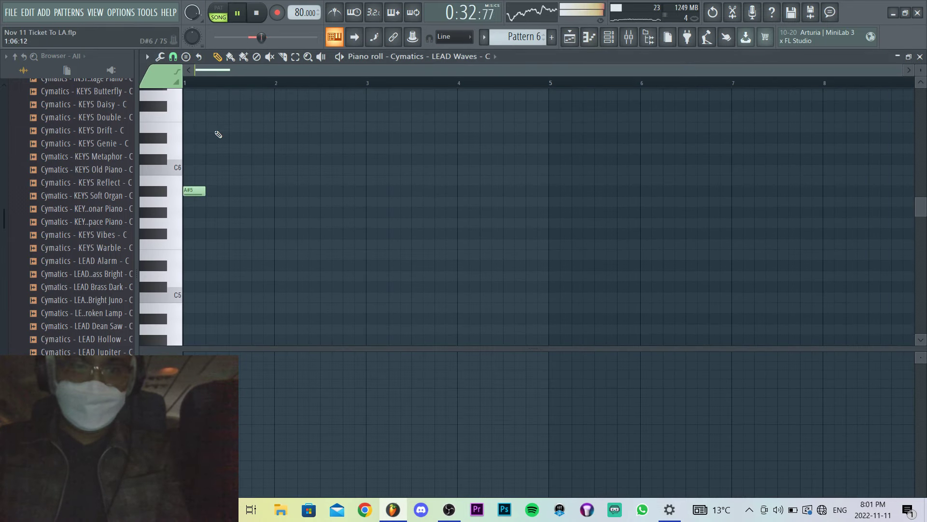
scroll(212, 94, "up", 5)
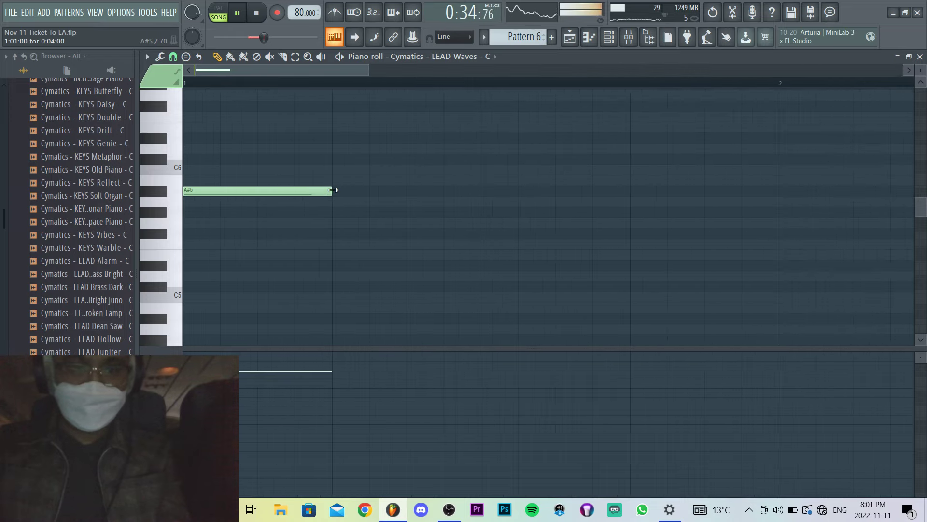
left_click(260, 169)
key("space")
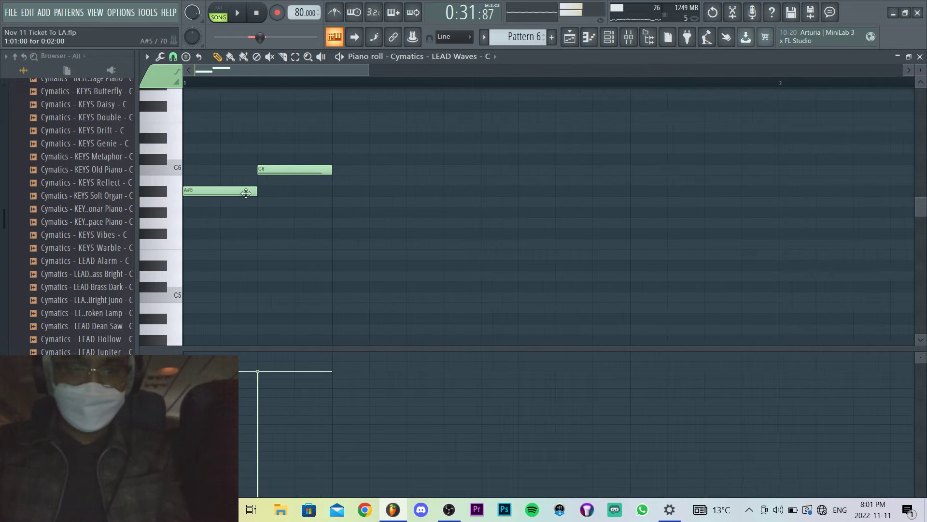
left_click_drag(251, 181, 272, 193)
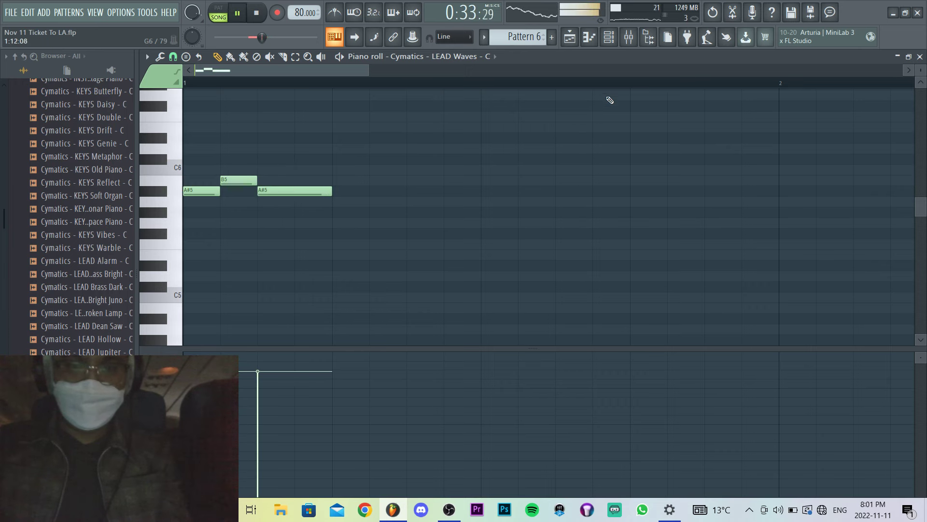
Enable Porta and Mono for the Cymatics - LEAD Waves - C channel with a portamento time of 0:12.
left_click(607, 34)
left_click(287, 289)
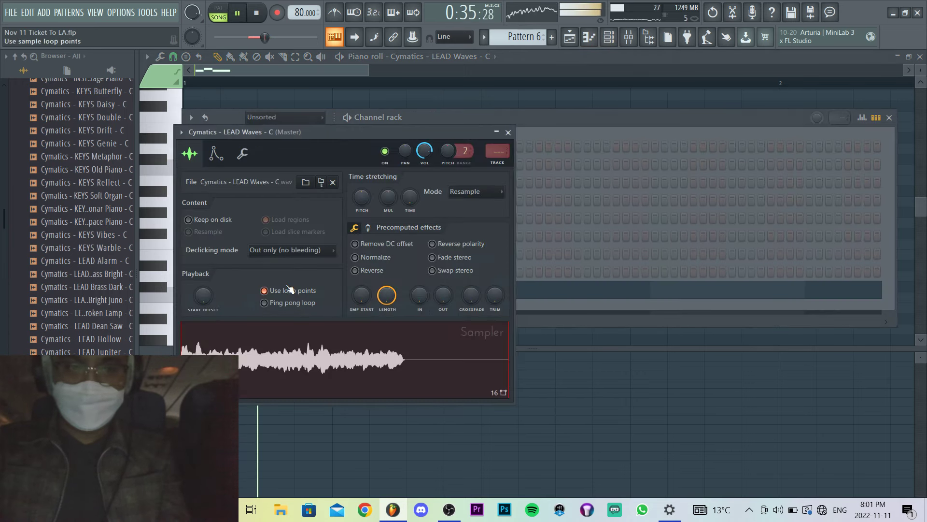
left_click(222, 152)
left_click(242, 159)
left_click(222, 161)
key("space")
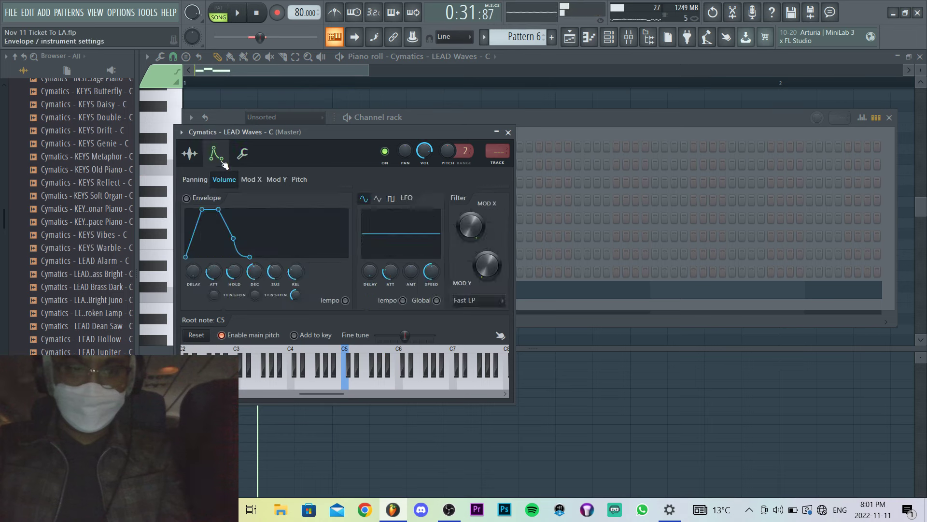
left_click(239, 161)
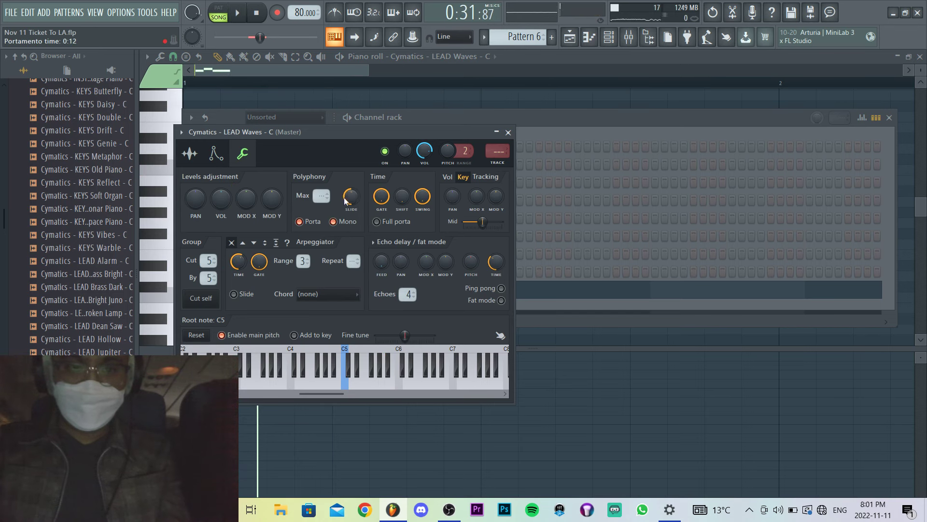
left_click(264, 102)
Lengthen the opening three notes so they overlap, and add overlapping F#5 and D#5 notes after them in bar 1.
key("ctrl+a")
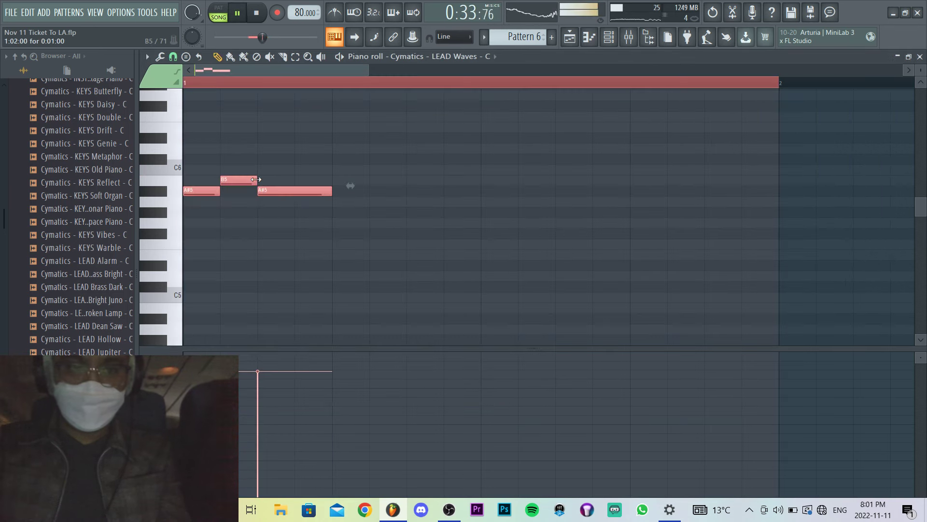
key("ctrl+d")
scroll(323, 186, "down", 2)
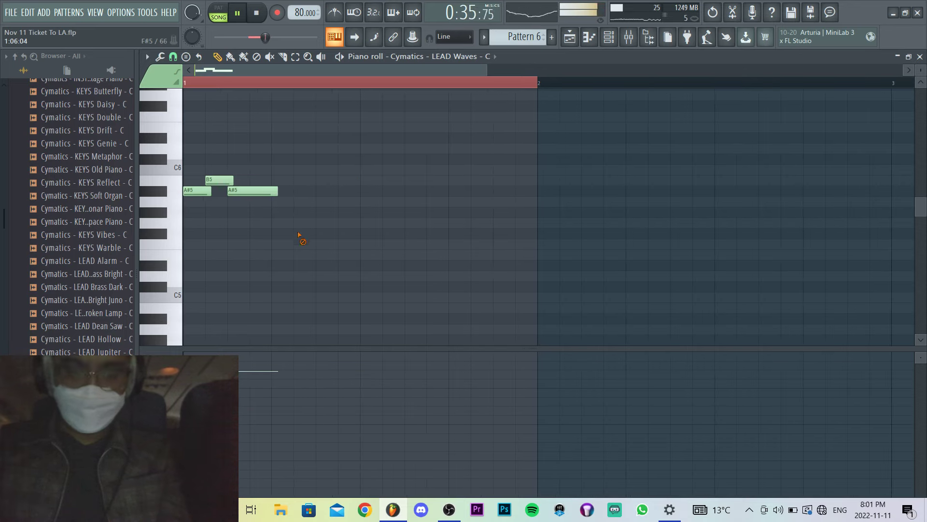
key("space")
left_click(315, 255)
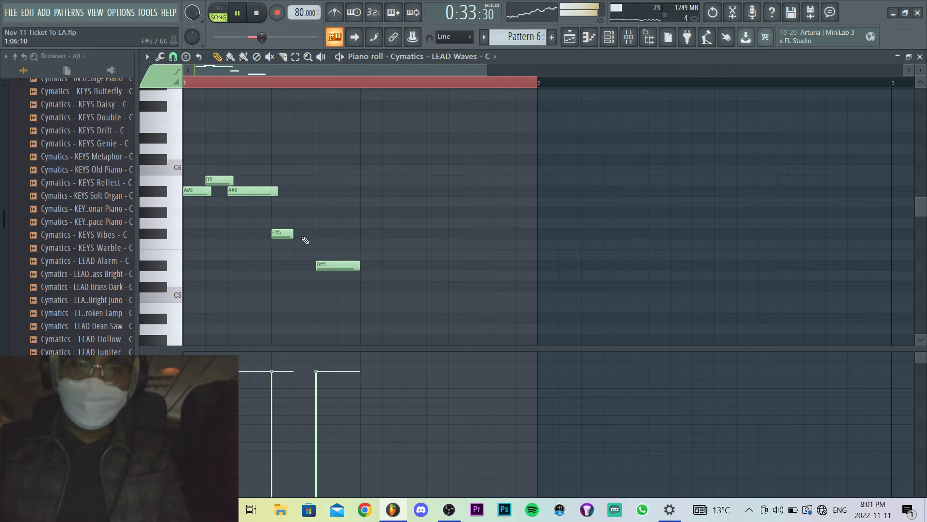
left_click_drag(326, 237, 322, 238)
Duplicate the bar 1 phrase into bar 2 and lengthen the final D#5 note in both bars.
left_click_drag(361, 312, 183, 156)
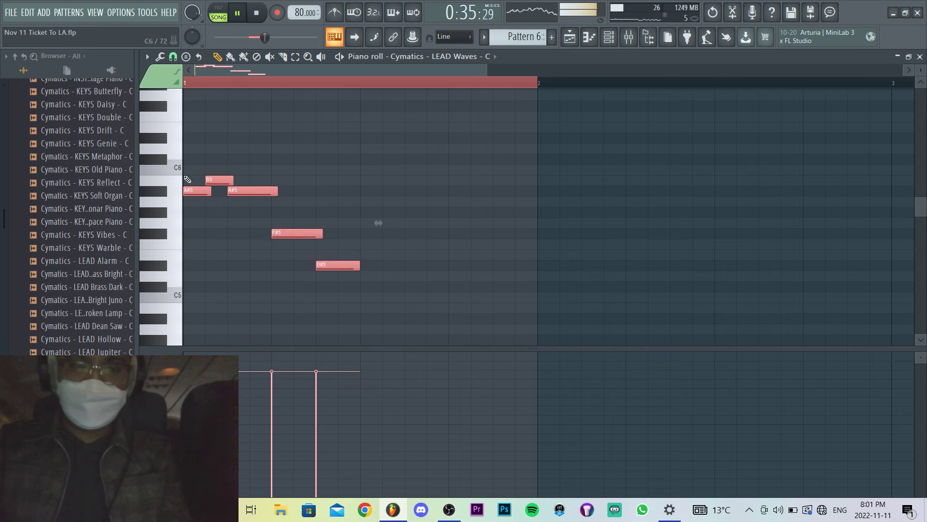
key("ctrl+b")
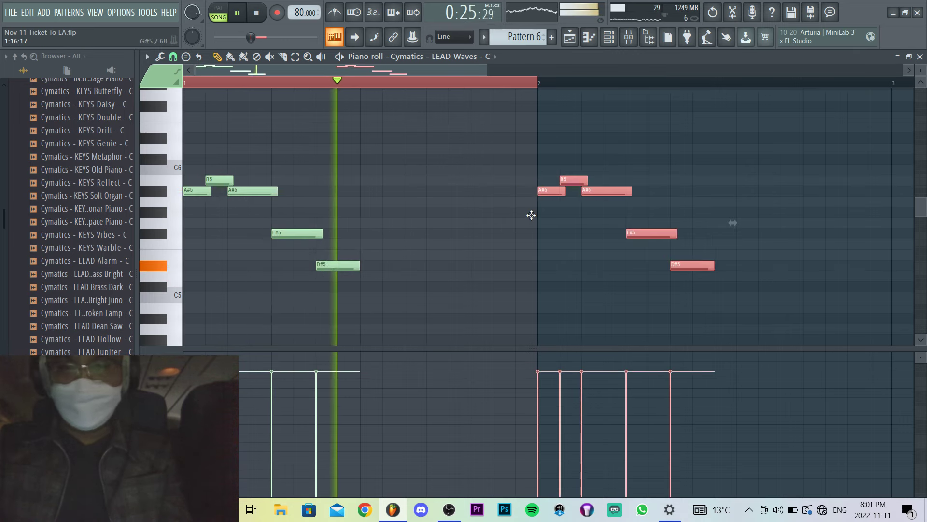
scroll(407, 220, "down", 2)
left_click_drag(262, 265, 292, 265)
scroll(408, 275, "down", 1)
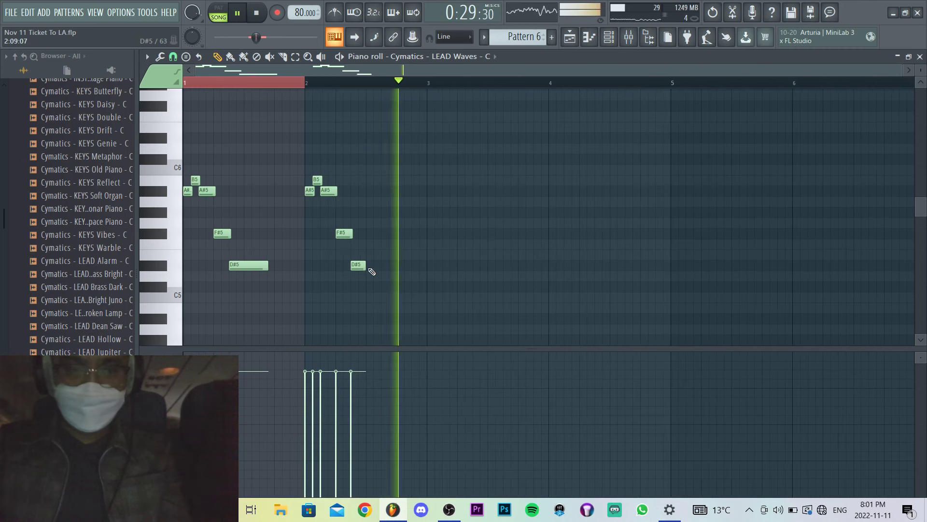
left_click_drag(364, 264, 389, 271)
Duplicate the whole two-bar lead phrase into bars 3 and 4.
key("ctrl+a")
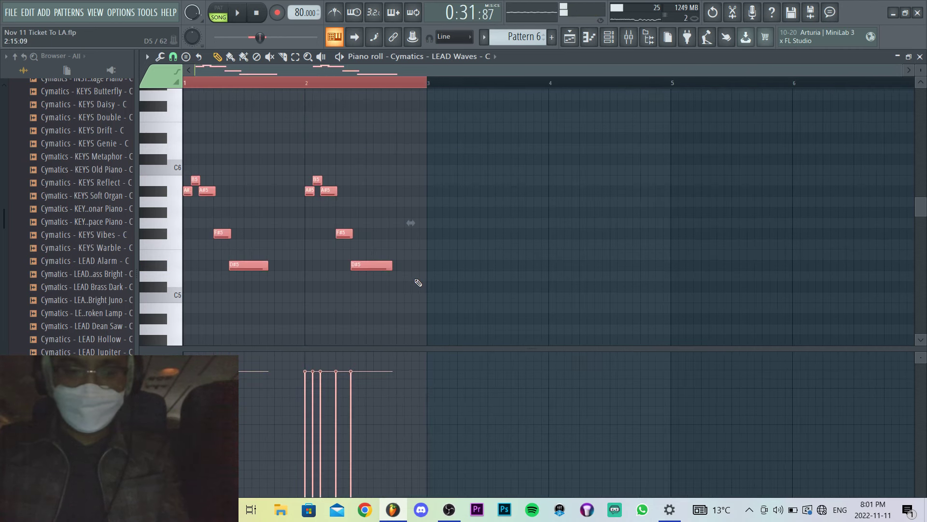
key("ctrl+b")
scroll(425, 275, "down", 1)
key("space")
scroll(505, 284, "up", 2)
scroll(495, 267, "up", 2)
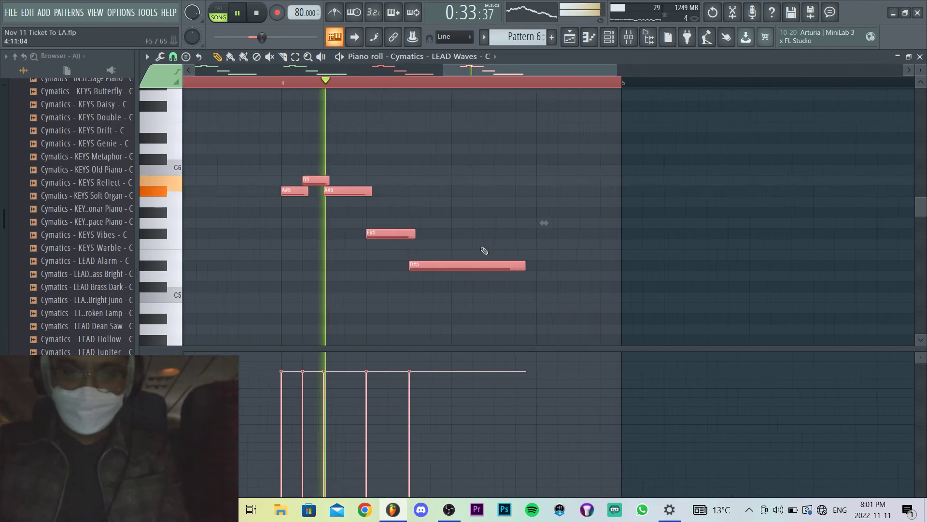
Move the first note of bar 4 down to C#5 and play the melody.
key("space")
key("ctrl+d")
left_click(283, 244)
right_click(283, 244)
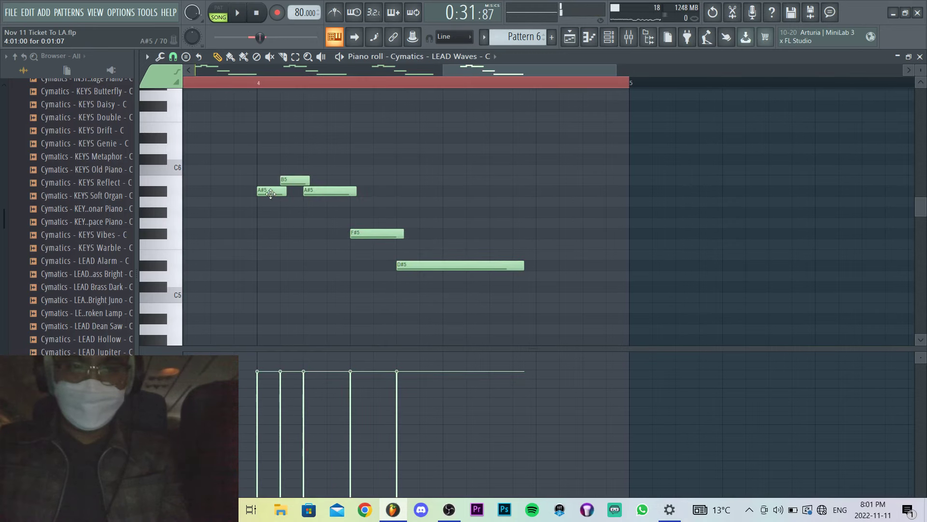
left_click_drag(260, 270, 260, 288)
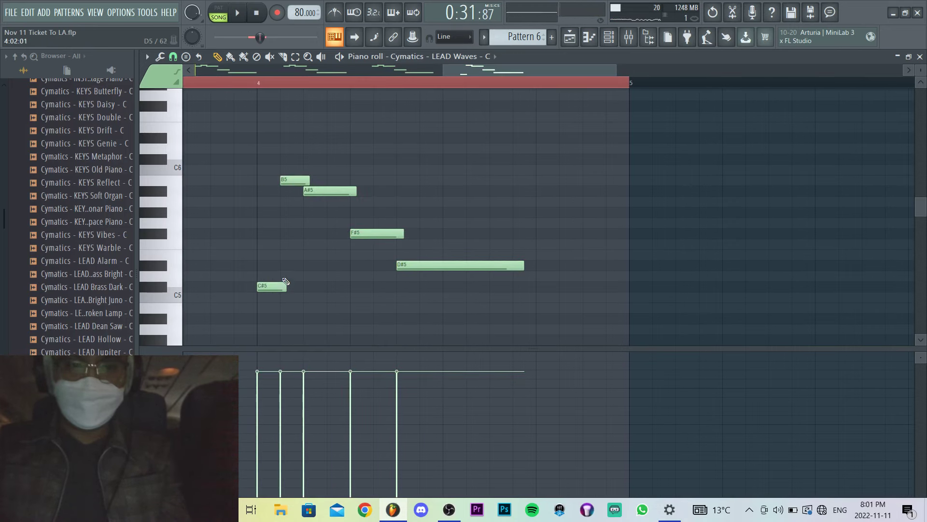
scroll(286, 281, "down", 3)
key("space")
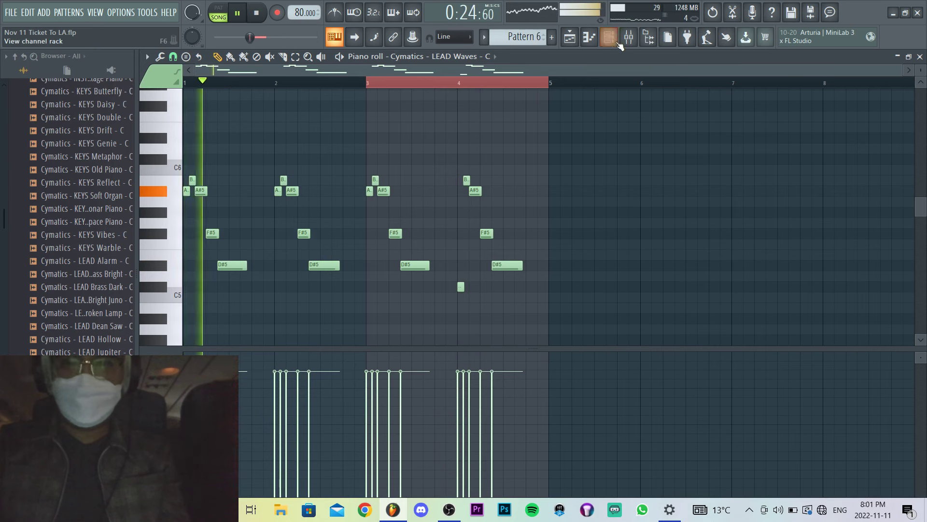
Route the lead channel to mixer track 8 and send that track to the Reverb track at 73%.
left_click(615, 42)
key("ctrl+l")
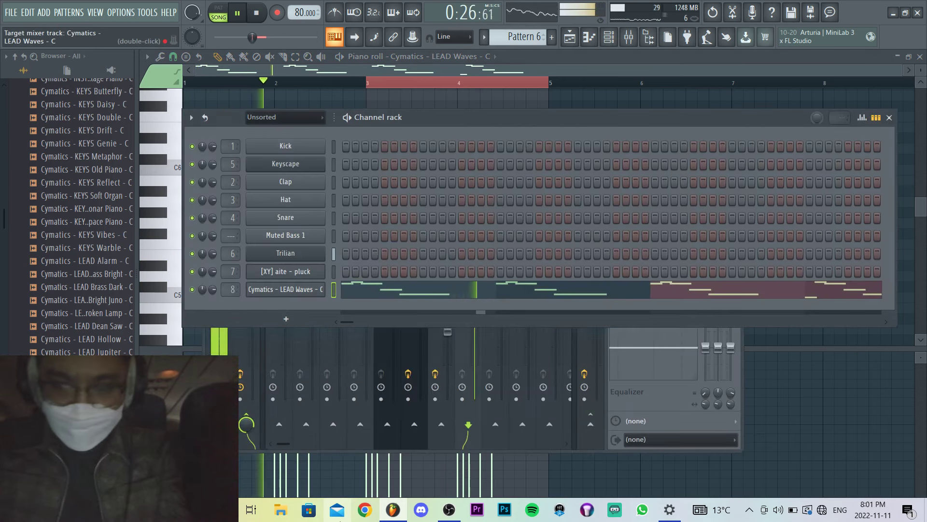
left_click(590, 423)
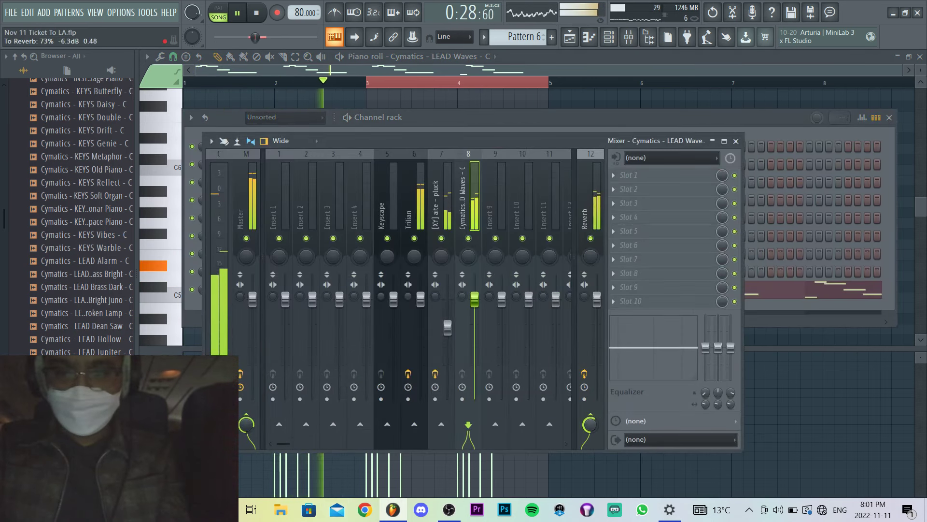
Load OTT in slot 3 of the lead's mixer track with mid gain at 149%, and FabFilter Pro-R in slot 5.
left_click(630, 202)
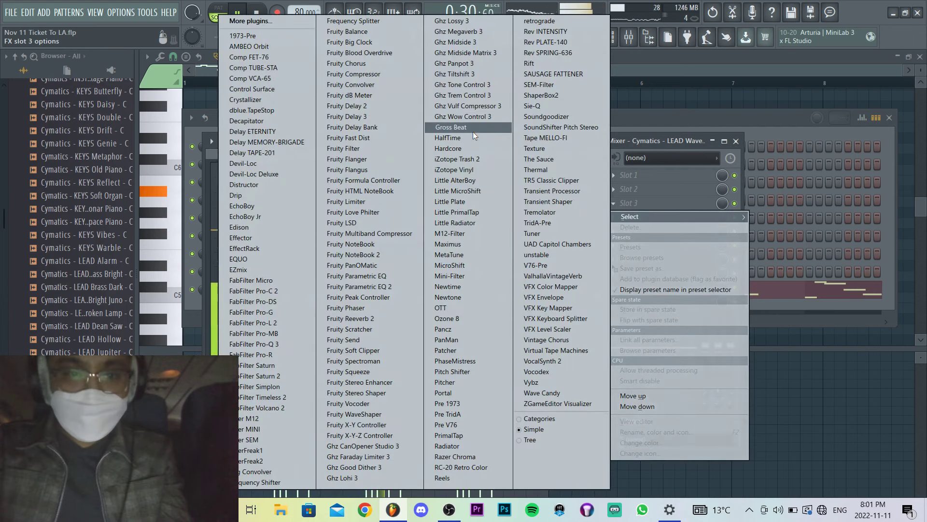
left_click(454, 307)
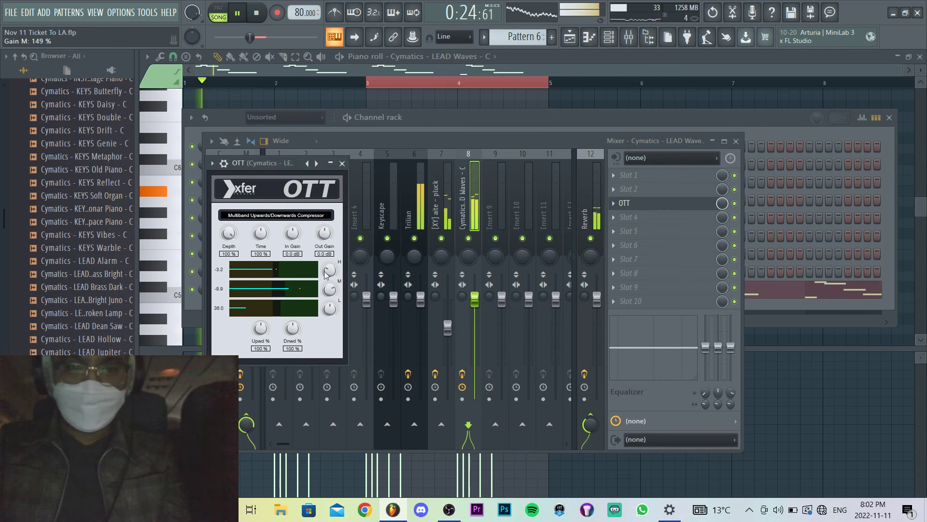
left_click(620, 231)
left_click(271, 354)
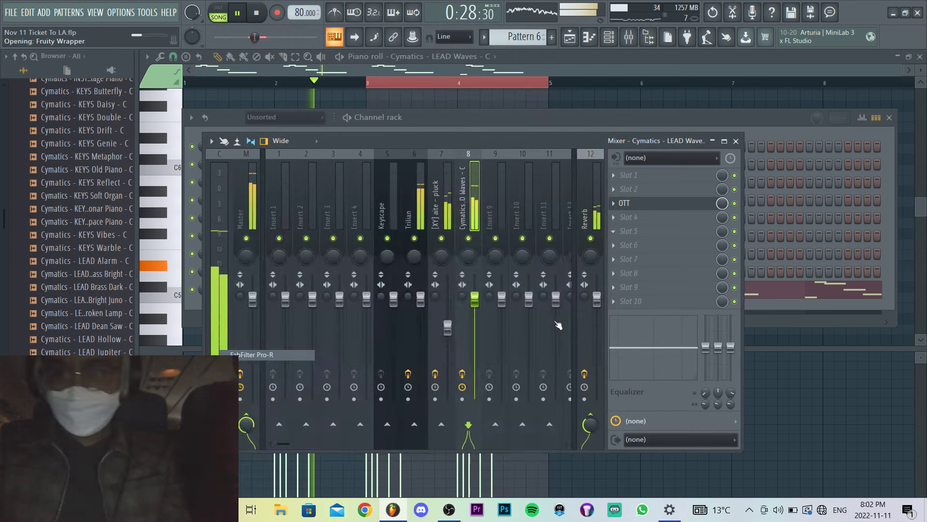
Set Pro-R's space to 0.20 s and distance to 0%, with post EQ bands at 648.93 Hz, +2.26 dB, and 3490.8 Hz.
left_click_drag(442, 254, 420, 333)
left_click_drag(374, 251, 353, 331)
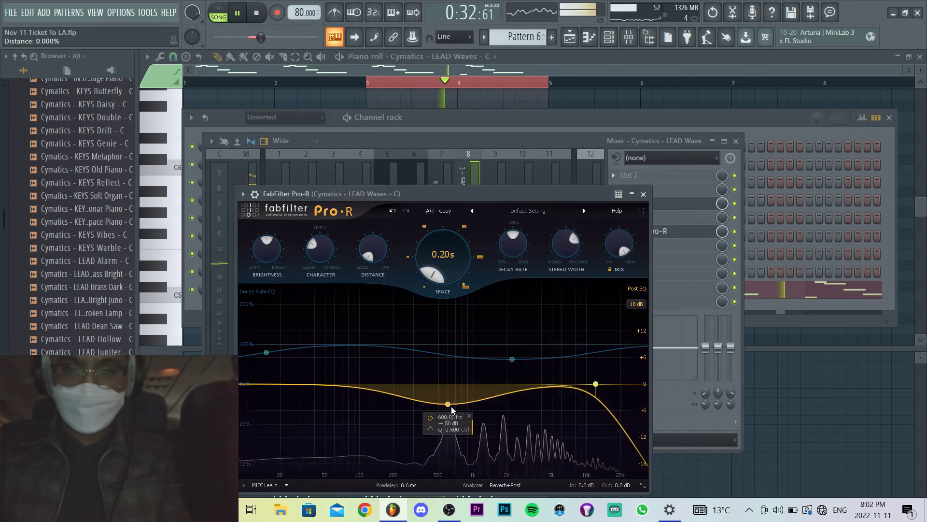
left_click_drag(448, 404, 452, 374)
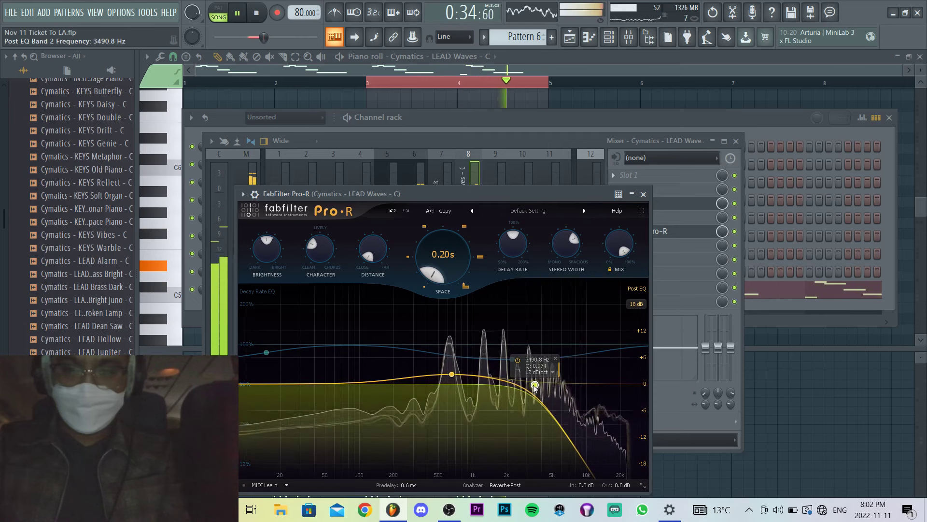
Lower the lead's mixer fader to about the pluck's level and raise its Reverb send to 97%.
left_click(525, 141)
key("space")
key("space")
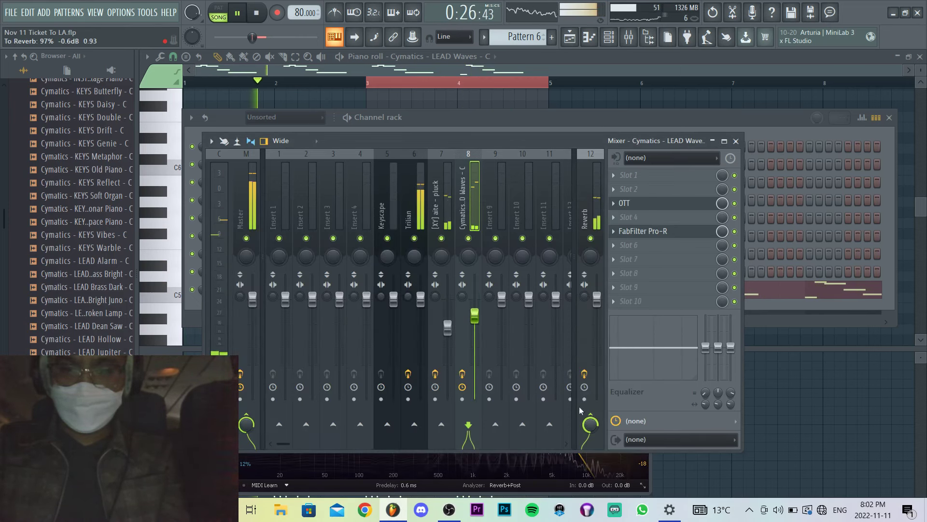
left_click_drag(475, 316, 475, 327)
Set the predelay of the lead's FabFilter Pro-R to 0.0 ms and return to the piano roll.
left_click(635, 235)
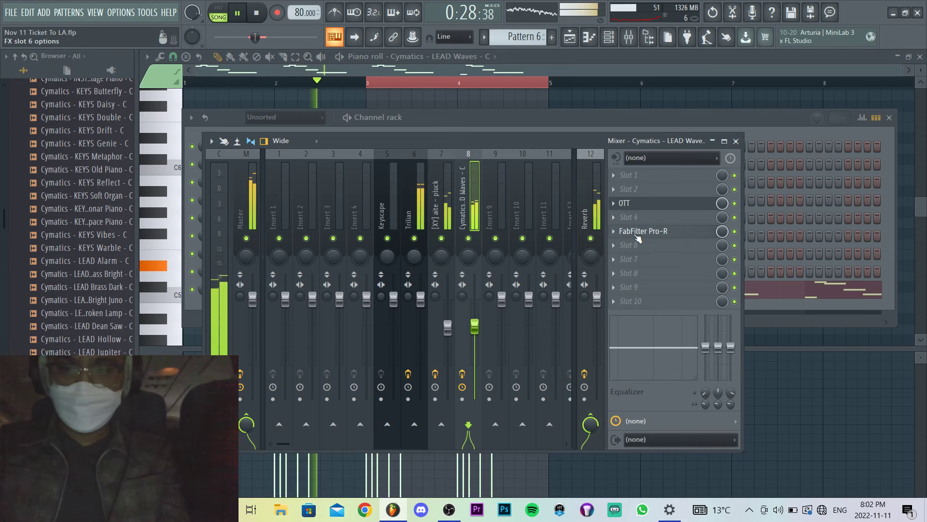
key("space")
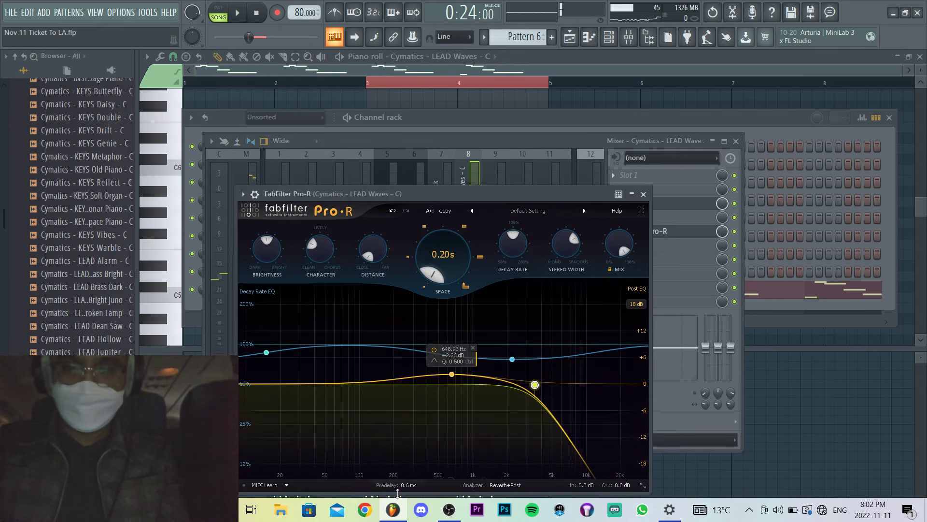
mouse_move(397, 485)
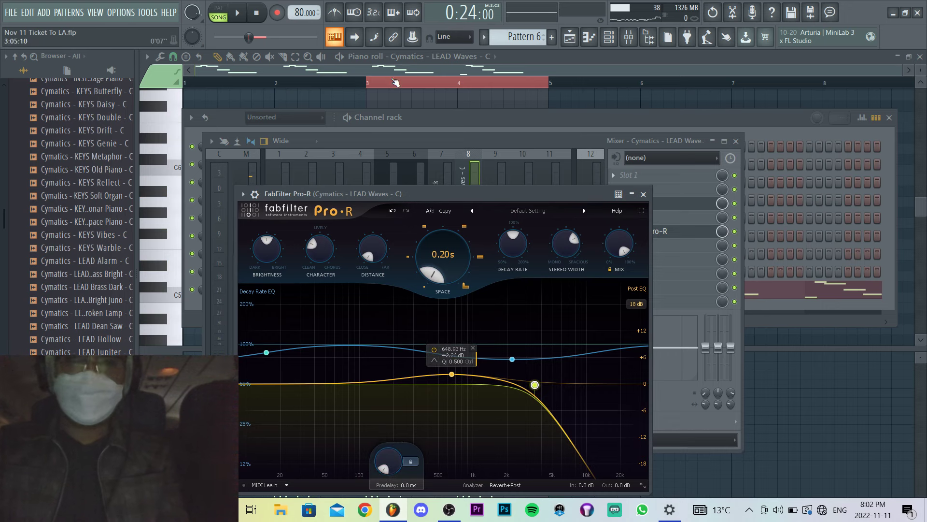
left_click(351, 84)
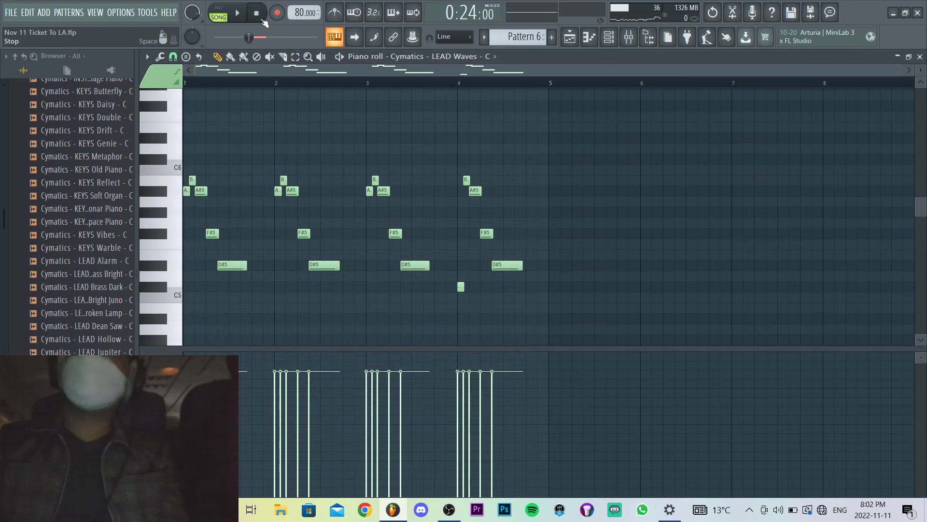
Add a long C#5 note at the end of bar 2, overlapping the D#5, while auditioning the lead melody.
key("space")
scroll(329, 155, "down", 6)
scroll(267, 174, "up", 3)
scroll(259, 193, "up", 3)
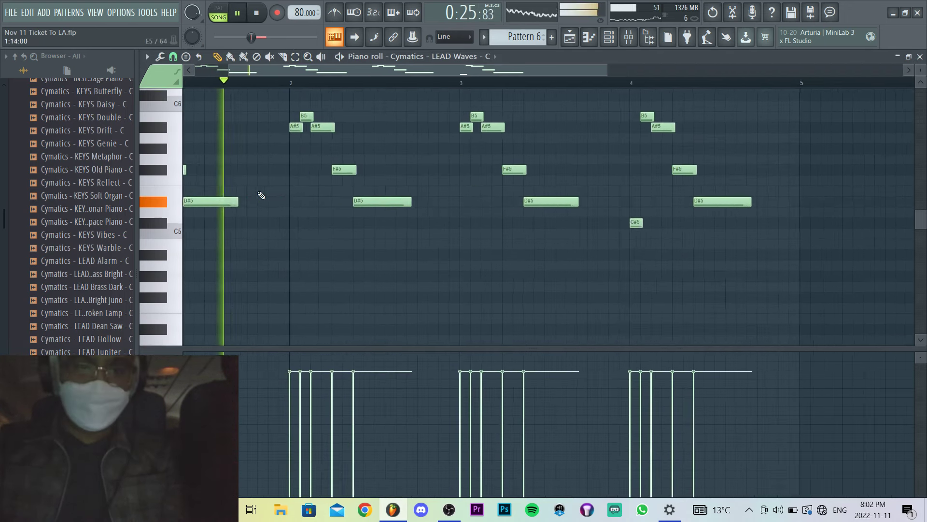
scroll(280, 197, "up", 2)
scroll(396, 206, "up", 2, "ctrl")
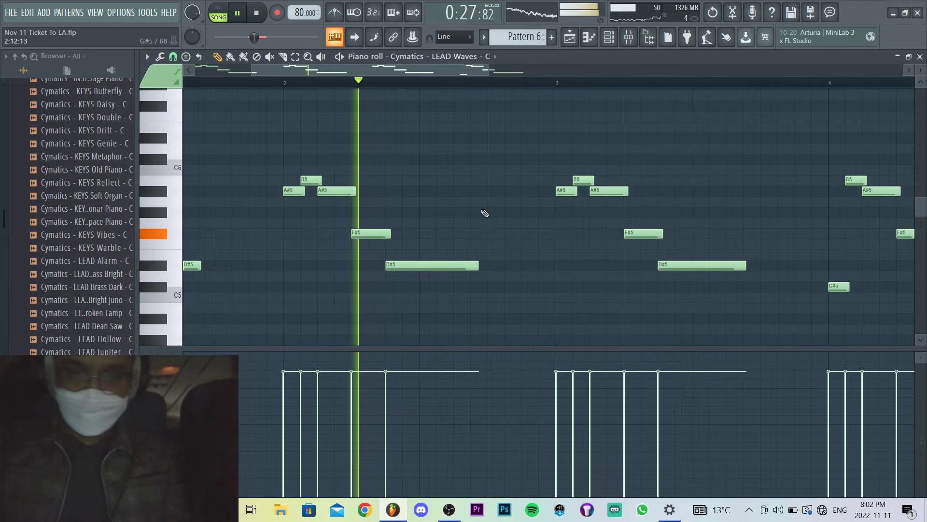
scroll(463, 229, "down", 2, "ctrl")
scroll(498, 280, "up", 3, "ctrl")
key("space")
left_click_drag(454, 285, 531, 289)
key("space")
scroll(483, 270, "down", 3, "ctrl")
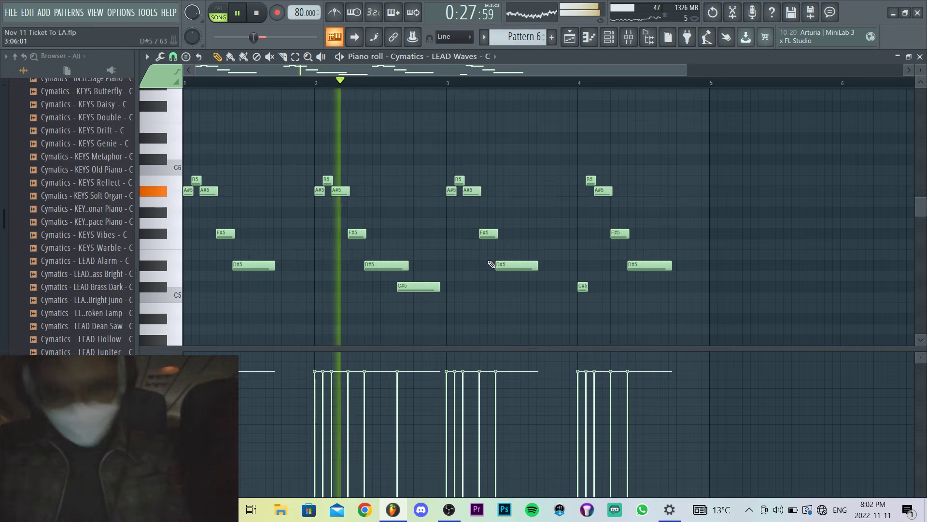
Lower bar 3's opening three notes of the lead melody to F#5, G#5 and F#5, auditioning the change.
scroll(536, 227, "up", 2, "ctrl")
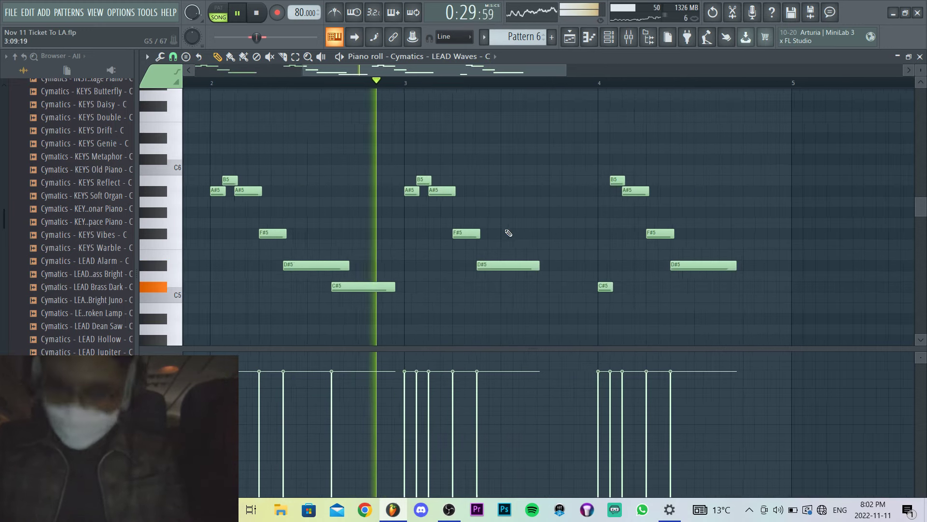
scroll(433, 238, "up", 2, "ctrl")
key("space")
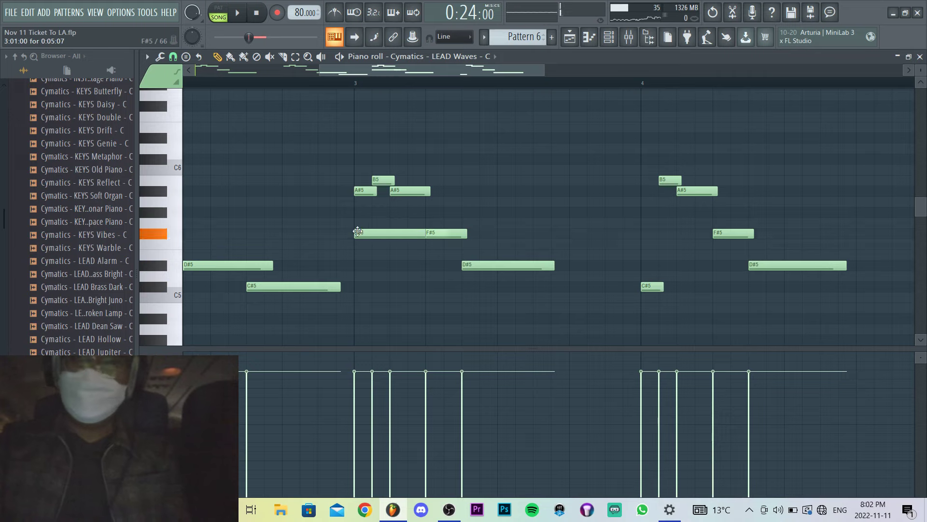
left_click_drag(378, 241, 449, 217)
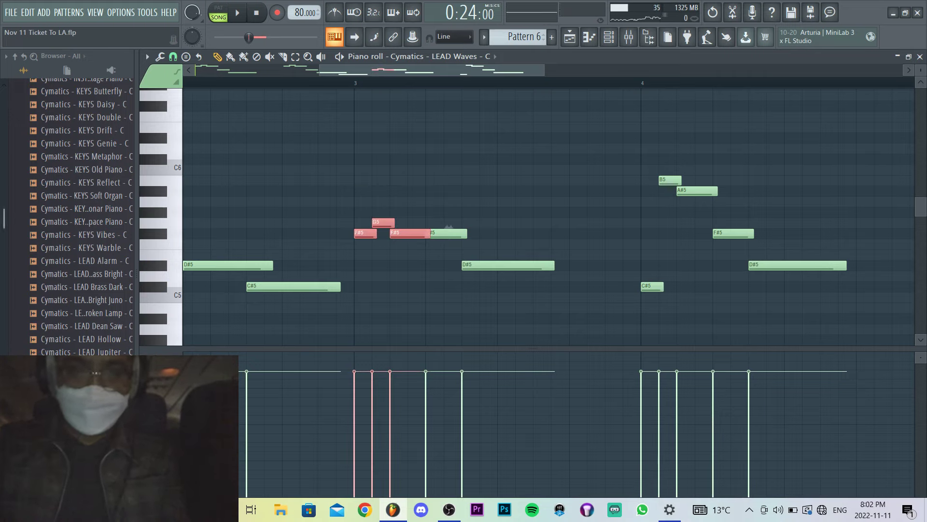
left_click(353, 86)
left_click(393, 216)
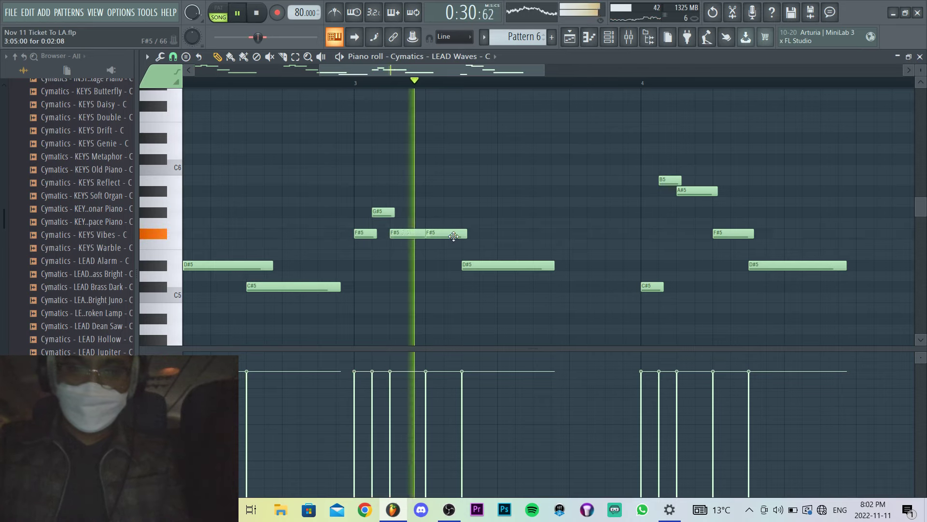
Lower the last two notes of bar 3's phrase to D#5 and C#5 and listen back.
left_click_drag(453, 235, 466, 285)
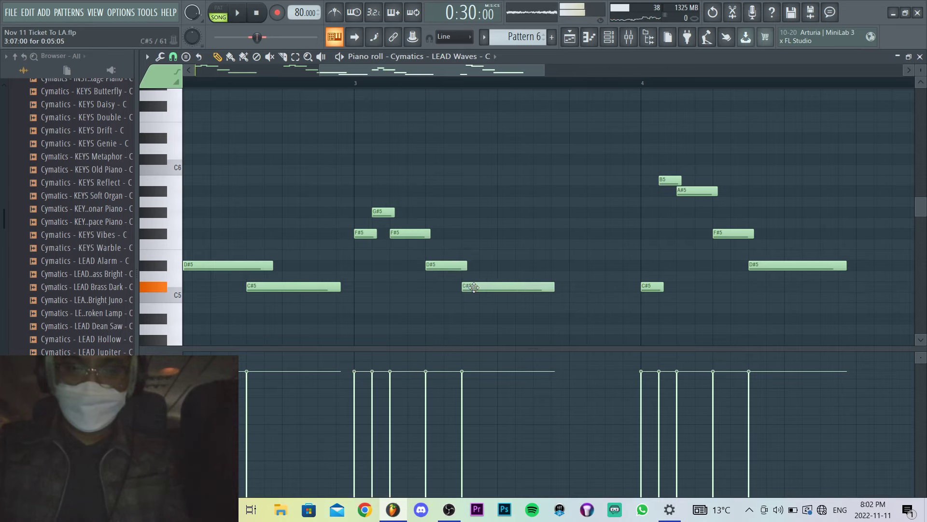
key("space")
scroll(530, 261, "down", 3)
scroll(530, 260, "up", 3)
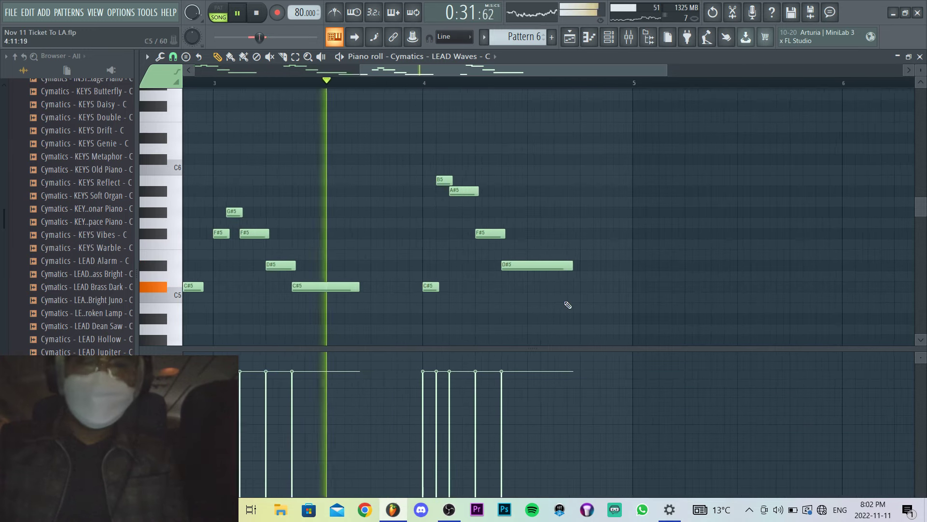
Delete all of the lead melody's notes in bar 4.
left_click_drag(561, 300, 375, 161)
key("Delete")
key("space")
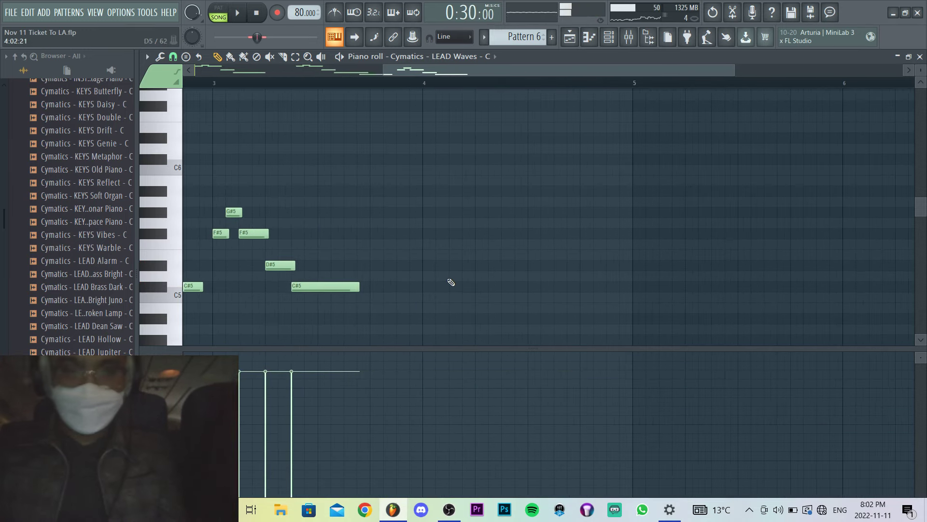
Duplicate bar 3's five-note phrase into bar 4 and lower its first four notes to C#5, D#5, C#5 and C#5.
left_click_drag(367, 312, 226, 208)
mouse_move(363, 333)
left_mouse_down()
mouse_move(255, 228)
mouse_move(229, 216)
left_mouse_up()
left_click(218, 223)
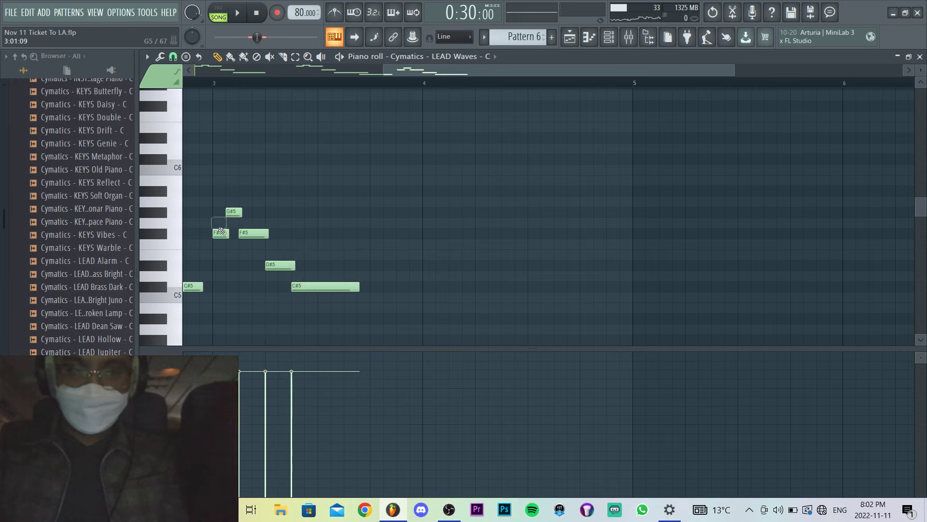
left_click_drag(322, 299, 228, 211)
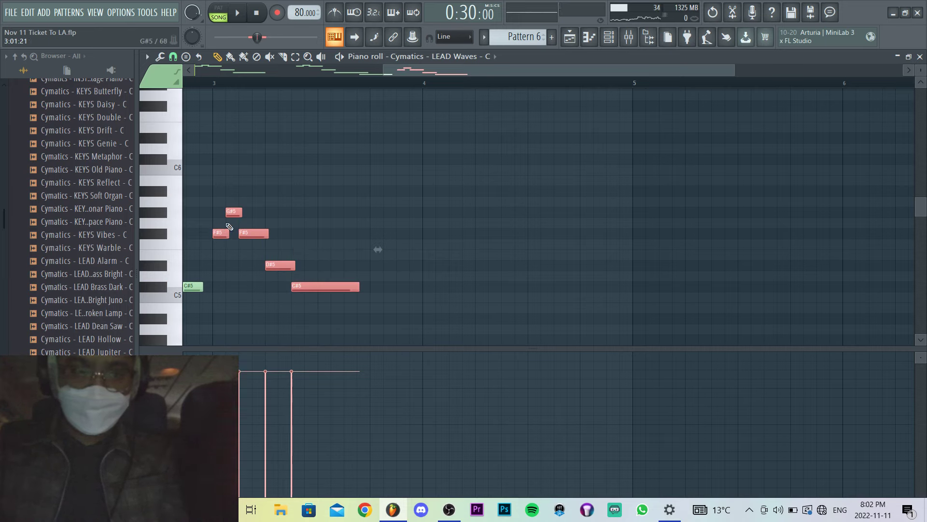
key("ctrl+b")
left_click(432, 252)
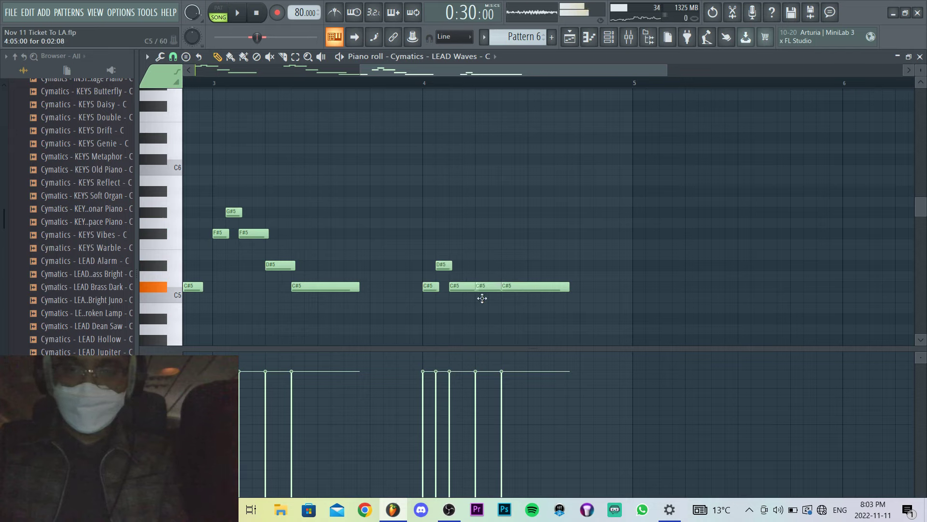
Lower the long final note of bar 4's phrase to B4 and audition bars 3 and 4.
left_click_drag(482, 298, 480, 307)
mouse_move(523, 284)
left_mouse_down()
mouse_move(523, 318)
mouse_move(523, 296)
left_mouse_up()
key("space")
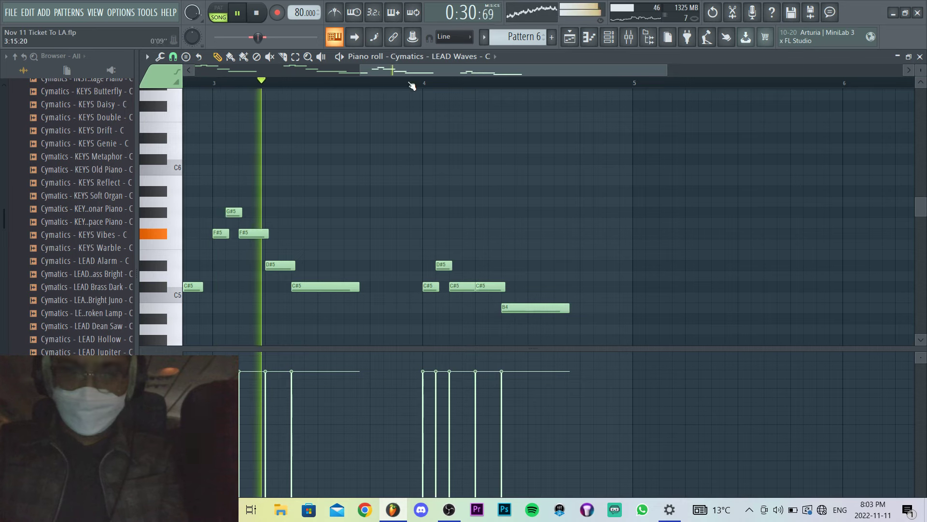
scroll(384, 134, "down", 2)
scroll(464, 205, "down", 3)
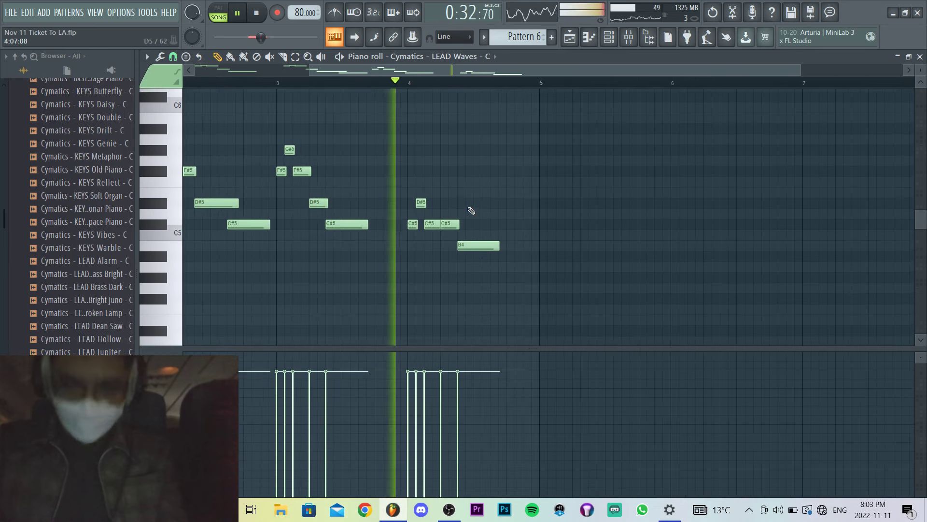
scroll(471, 211, "up", 2)
scroll(478, 219, "up", 2)
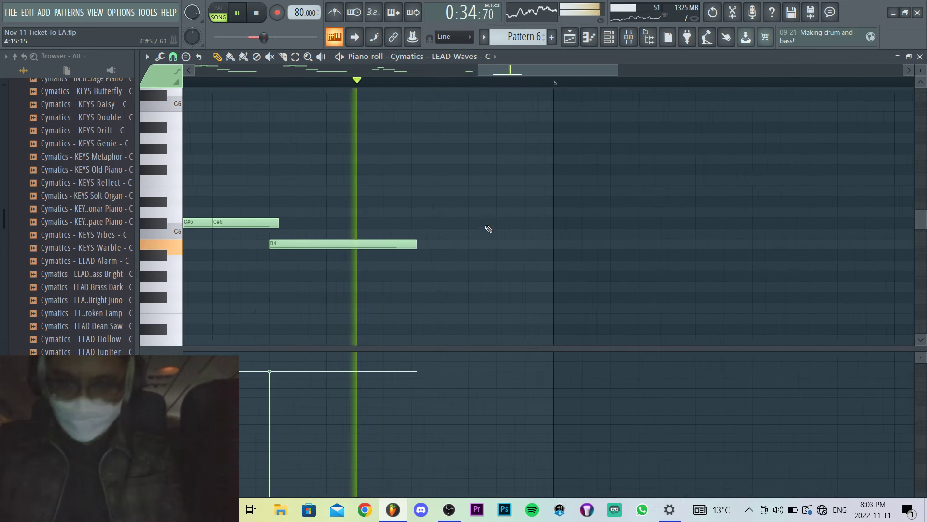
Add a rising run of overlapping C#5, D#5 and F#5 notes at the end of bar 4.
key("space")
left_click(385, 223)
left_click_drag(472, 201, 445, 202)
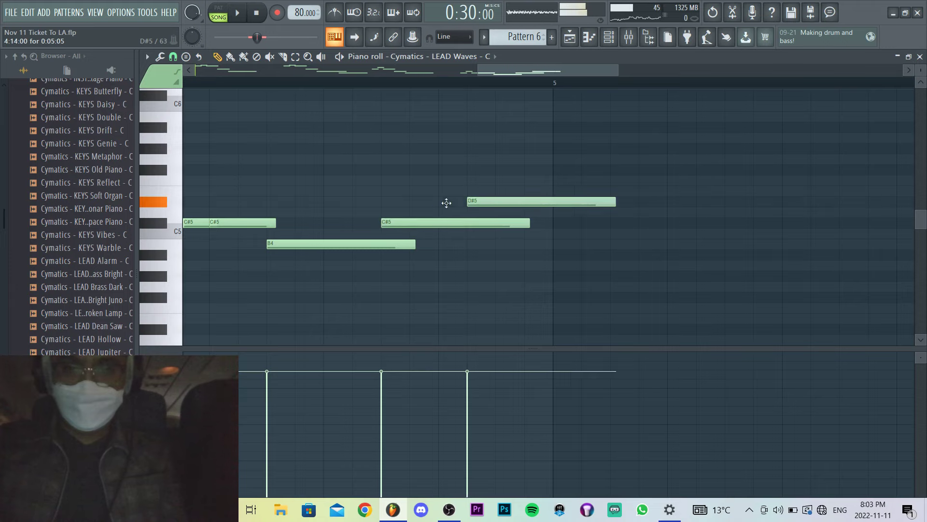
left_click(495, 171)
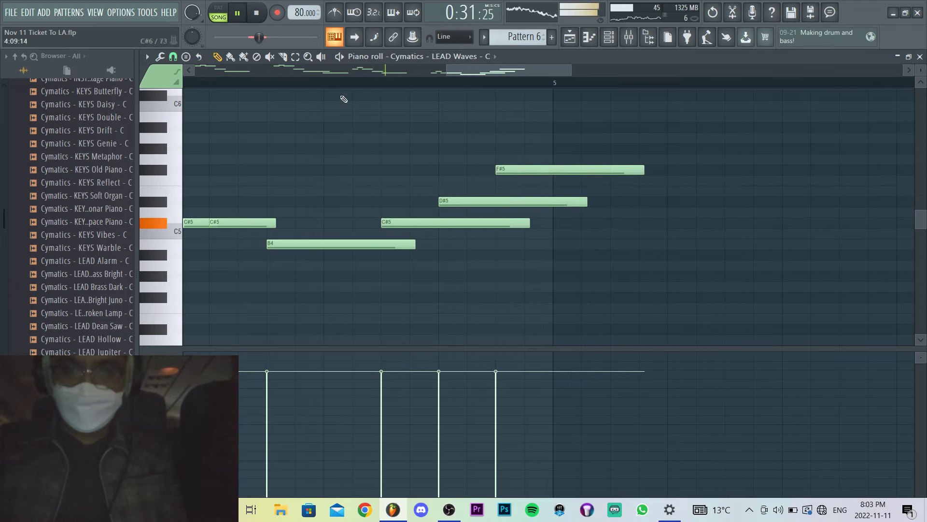
Slice the D#5 and F#5 notes at the start of bar 5 and delete the overhanging pieces.
left_click_drag(569, 217, 576, 154)
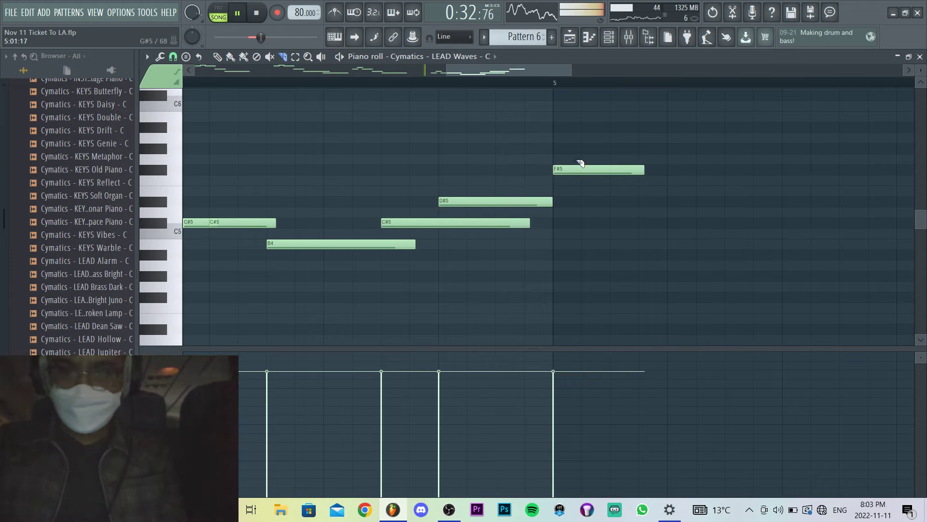
key("ctrl+z")
left_click_drag(555, 224, 556, 152)
key("p")
right_click(574, 171)
right_click(579, 201)
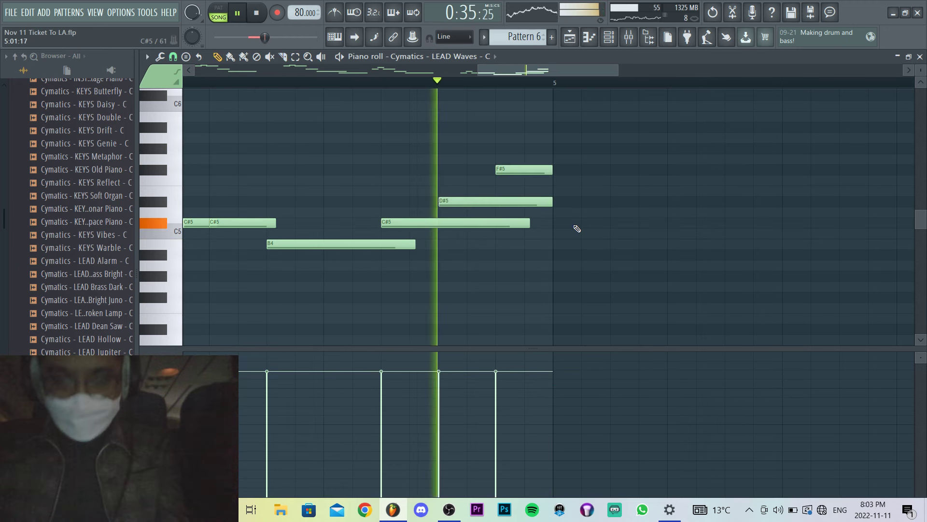
Return to the playlist and check the sample settings of the [XY] clerk - percussive clip on Track 5.
key("F7")
right_click(828, 394)
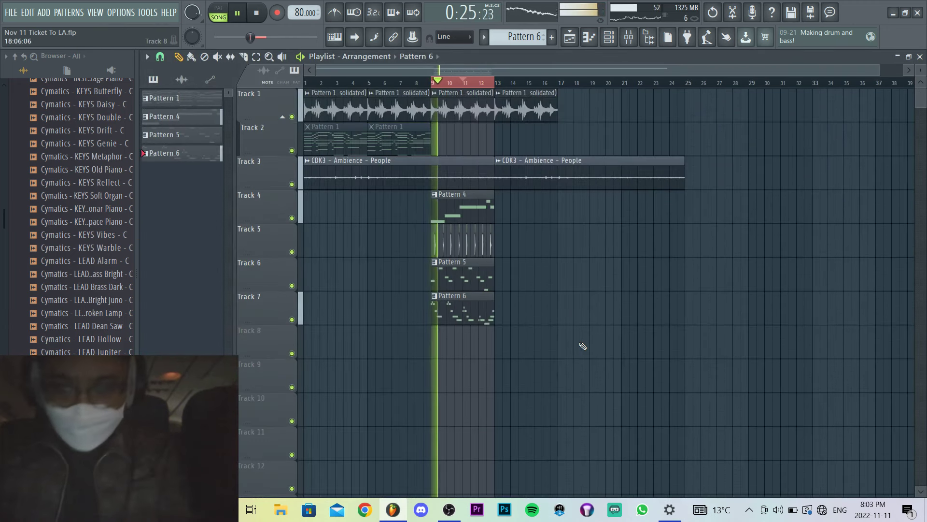
left_click(435, 241)
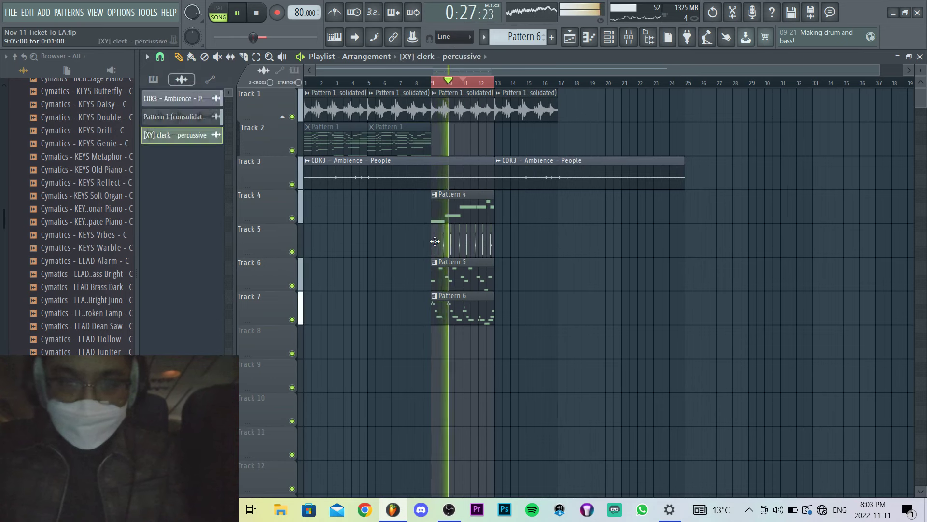
double_click(435, 241)
key("Escape")
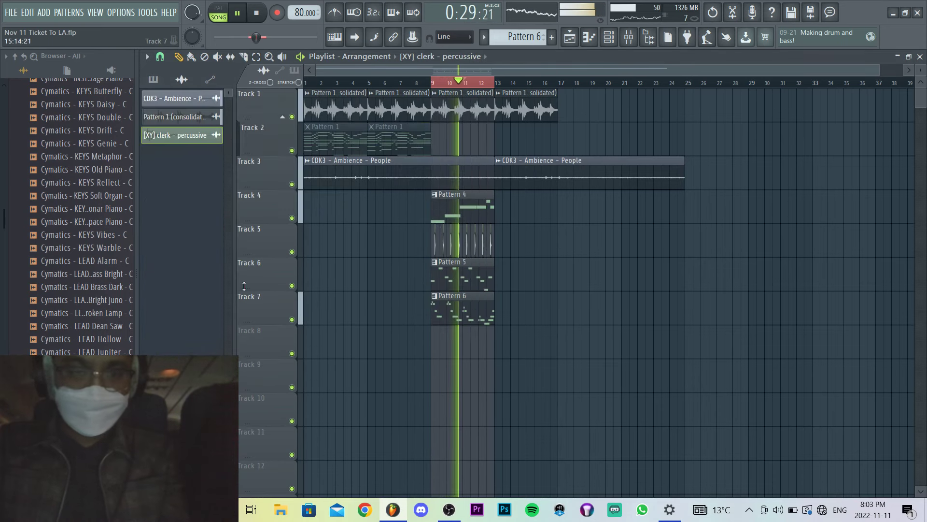
Find the PERC LOOP folder in the XY one shot kit and audition the [XY] Afro_92 loop.
scroll(67, 292, "down", 10)
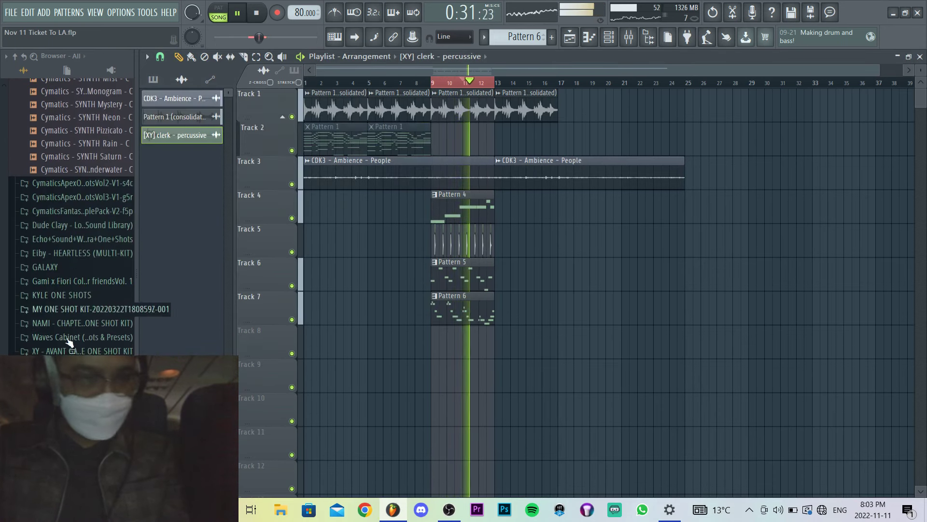
left_click(71, 351)
scroll(82, 352, "down", 5)
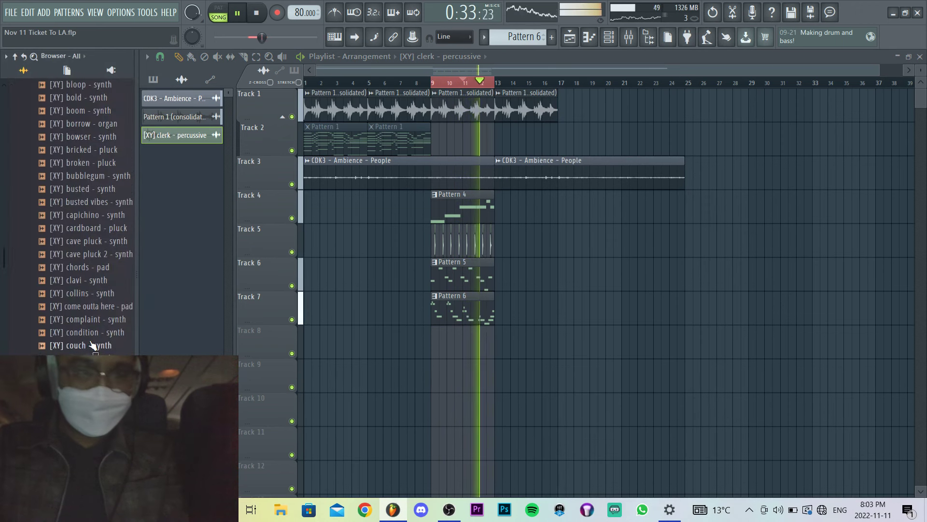
scroll(92, 338, "up", 5)
left_click(80, 166)
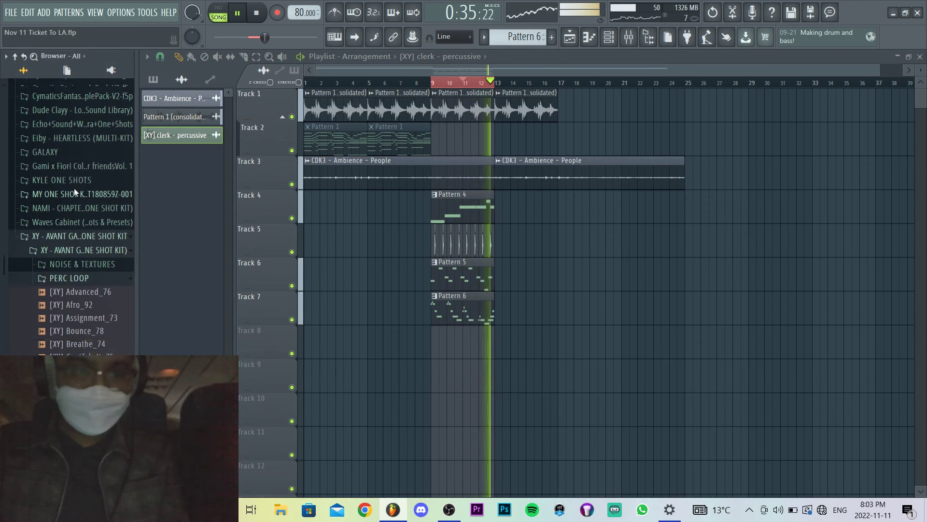
left_click(61, 322)
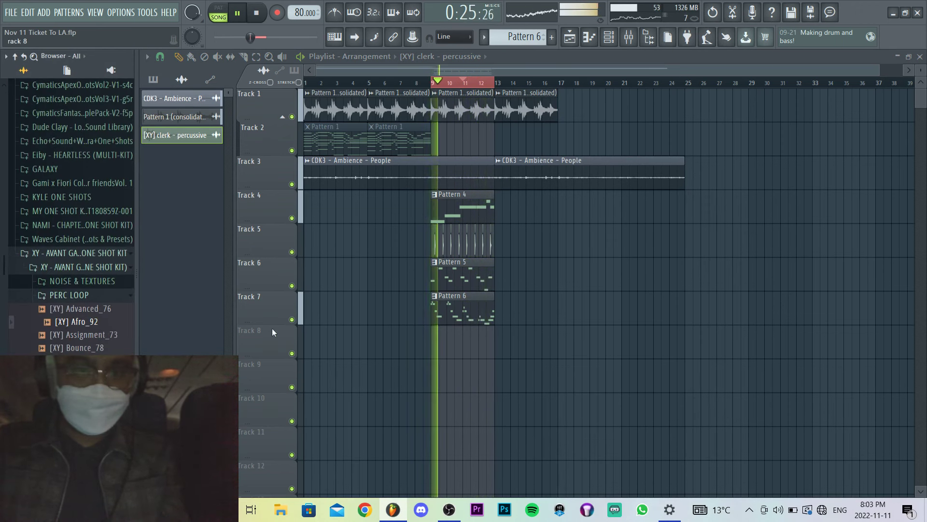
Place the [XY] Advanced_76 loop on Track 8 at bar 9 and stretch it to exactly four bars.
scroll(414, 342, "down", 2)
left_click_drag(118, 312, 441, 277)
scroll(460, 281, "up", 5)
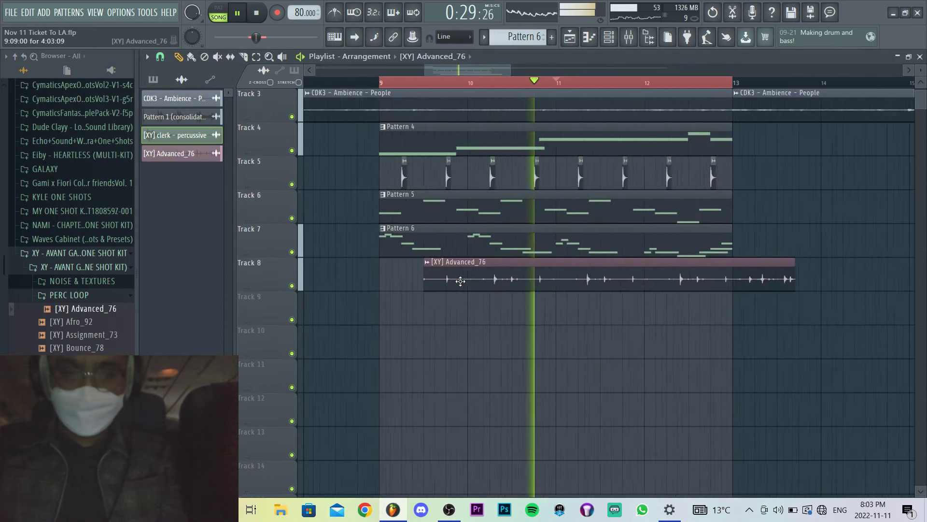
left_click_drag(507, 271, 459, 270)
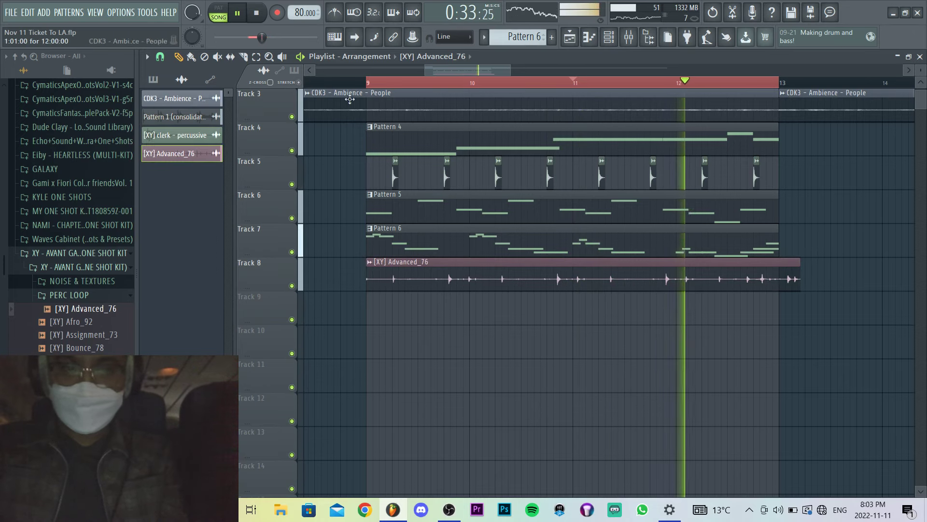
left_click_drag(800, 271, 778, 271)
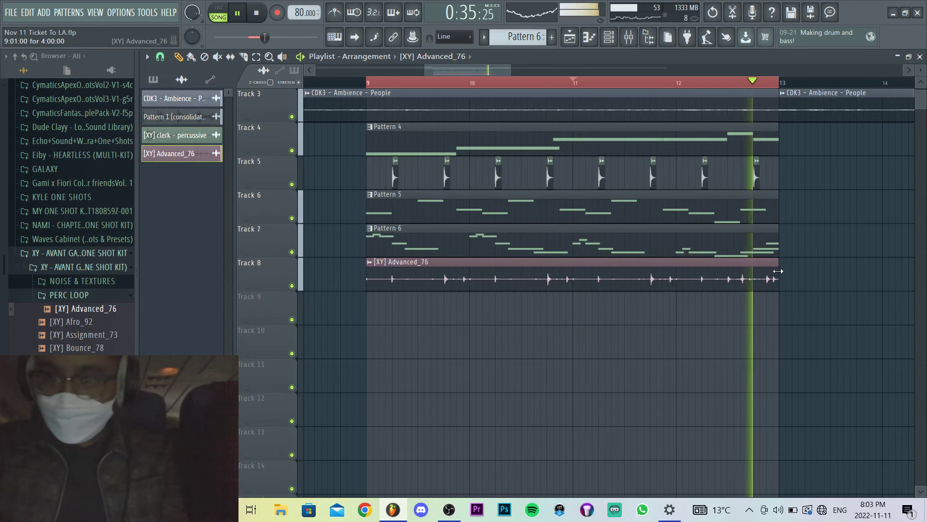
Pan the [XY] Advanced_76 audio clip 42% left in its channel settings.
scroll(754, 274, "up", 3)
double_click(623, 275)
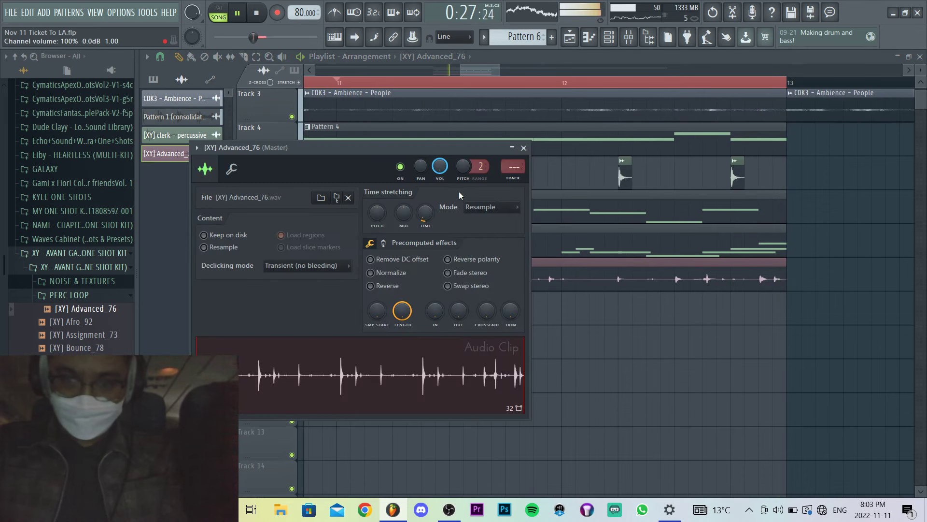
key("Escape")
scroll(501, 306, "down", 3)
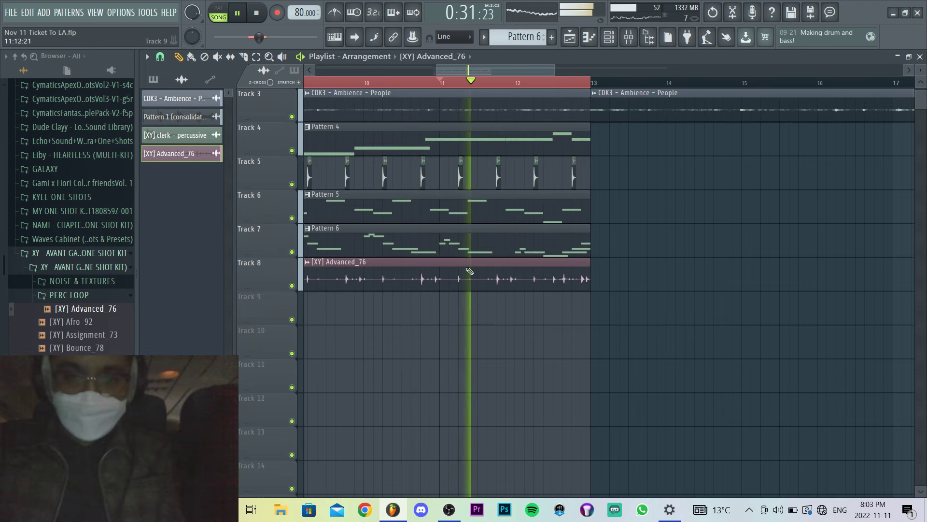
scroll(502, 239, "down", 3)
double_click(456, 263)
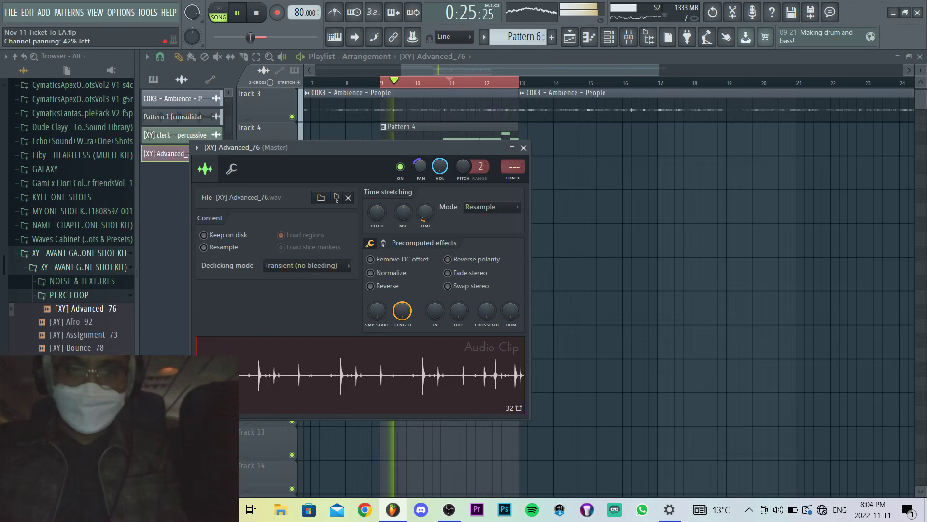
key("Escape")
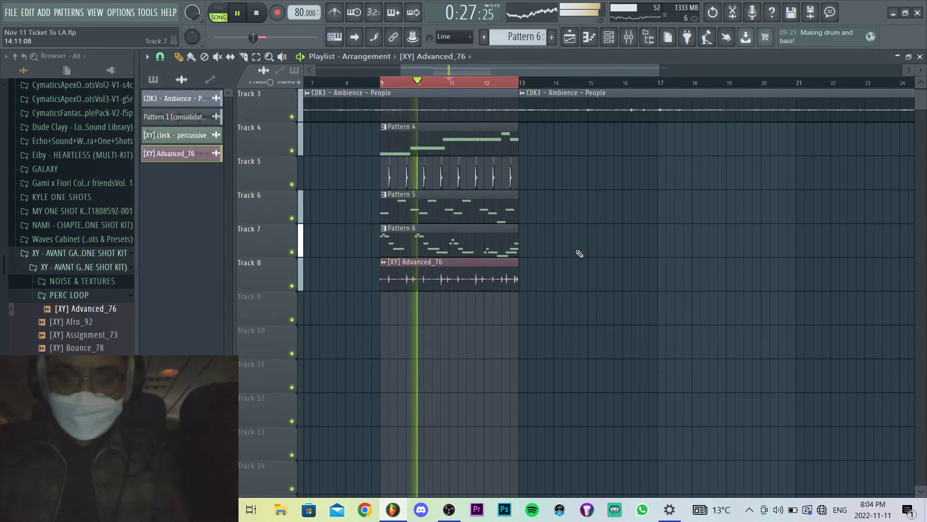
Lower the Cymatics lead's mixer fader to slightly below the pluck's level.
key("F9")
left_click_drag(475, 326, 475, 347)
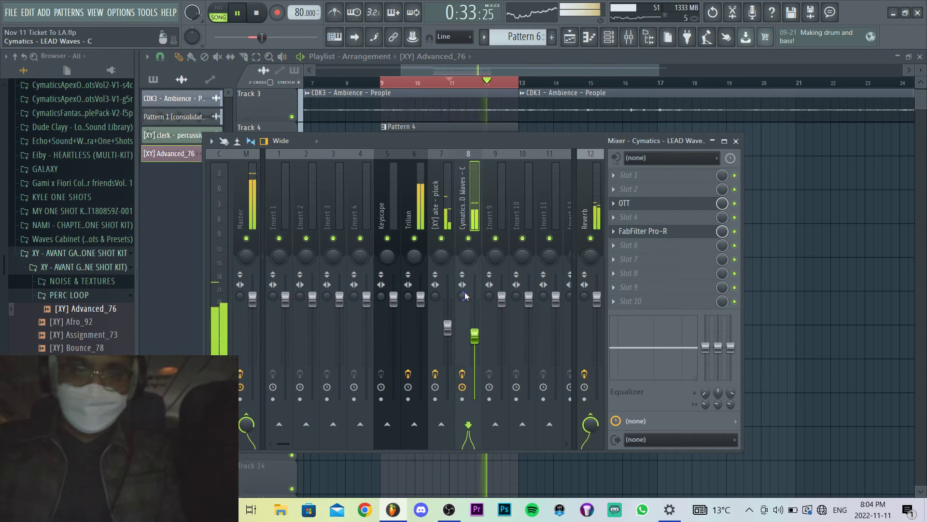
left_click(431, 199)
key("F9")
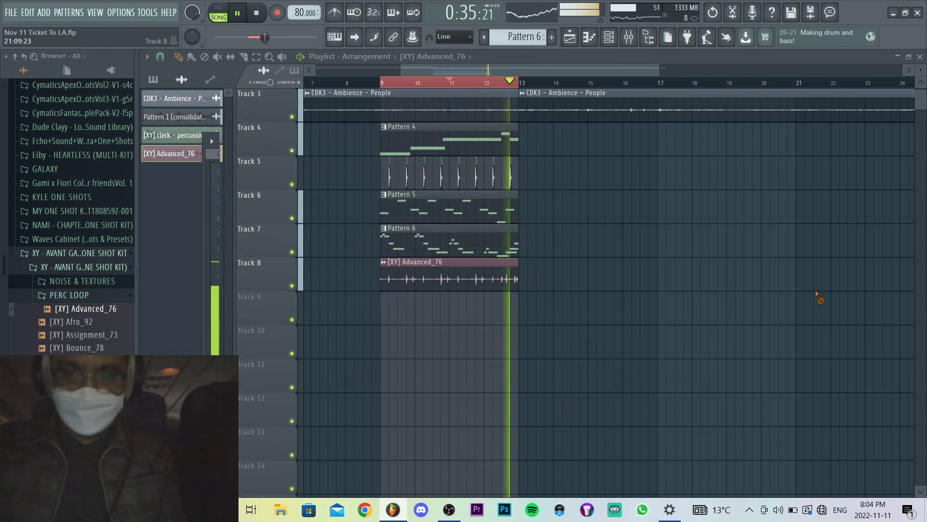
Stop playback, audition the [XY] Assignment_73 loop and place it on Track 9 at bar 9.
key("space")
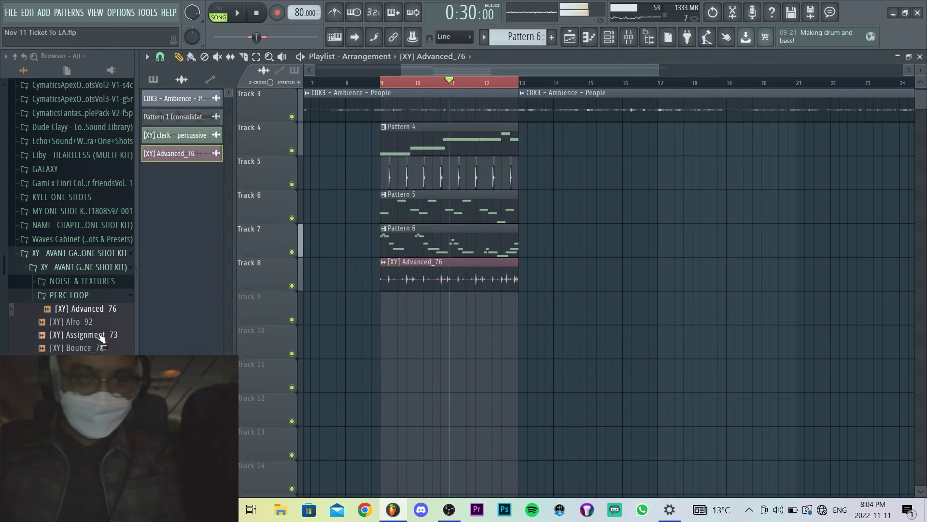
left_click(99, 335)
left_click_drag(99, 348, 382, 296)
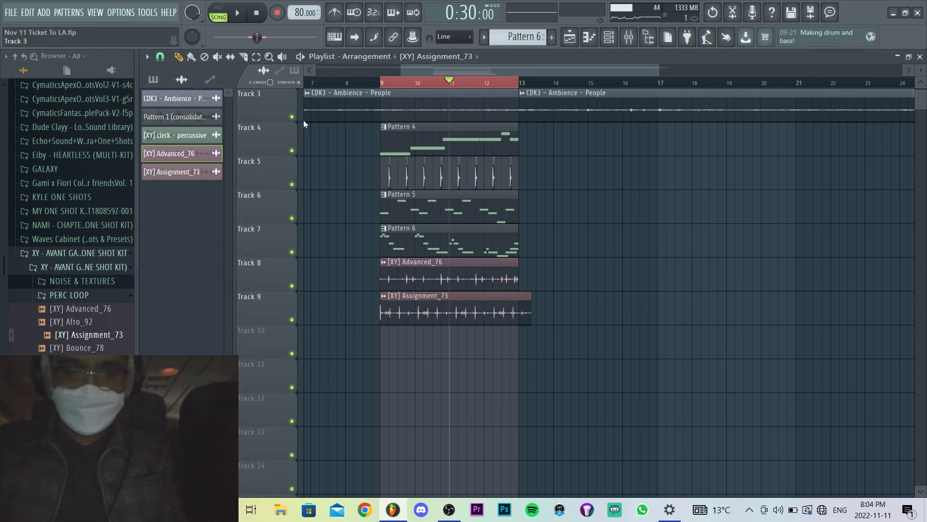
Stretch the [XY] Assignment_73 clip on Track 9 past bar 13 during playback, and slice off the excess at bar 13.
key("space")
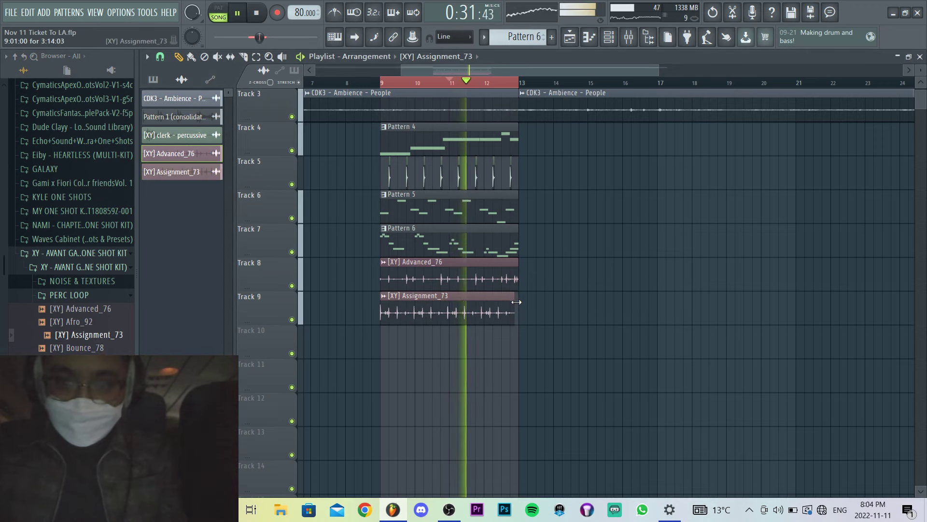
scroll(517, 313, "up", 2)
scroll(517, 312, "up", 3)
left_click_drag(553, 305, 534, 306)
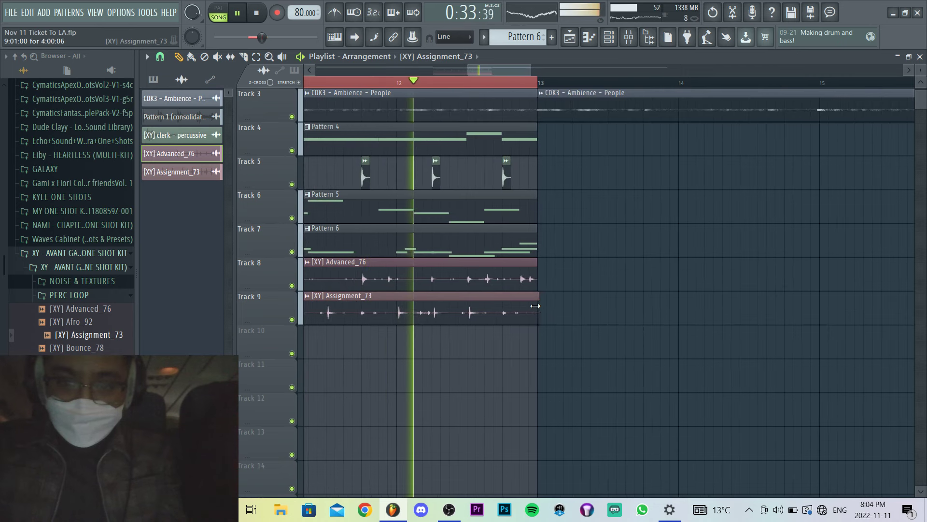
left_click_drag(555, 308, 590, 309)
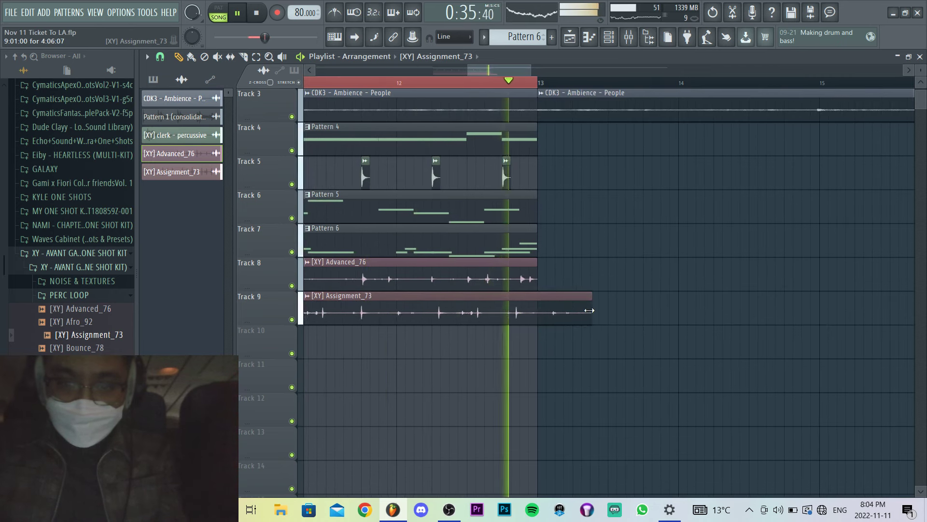
scroll(588, 310, "down", 3)
key("c")
right_click(573, 320)
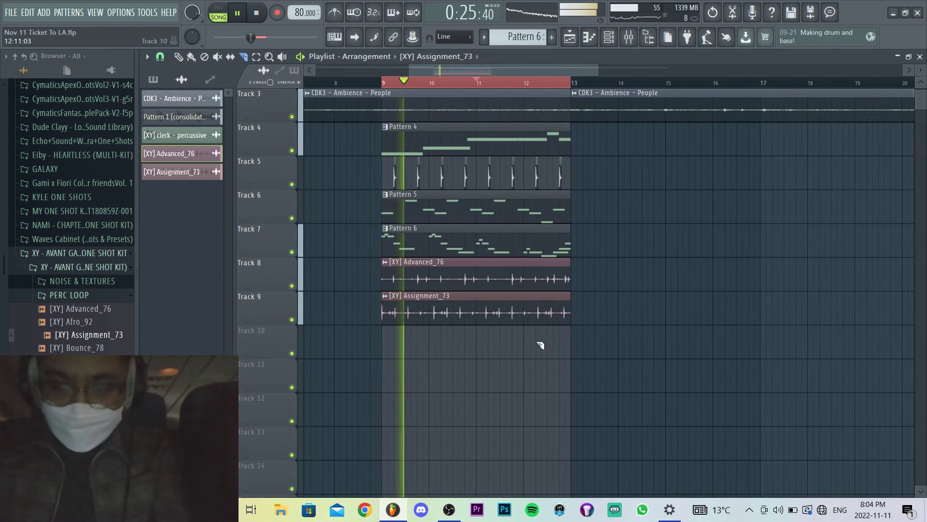
Pan the [XY] Assignment_73 clip right at 29% channel volume and route it to mixer track 9.
double_click(538, 312)
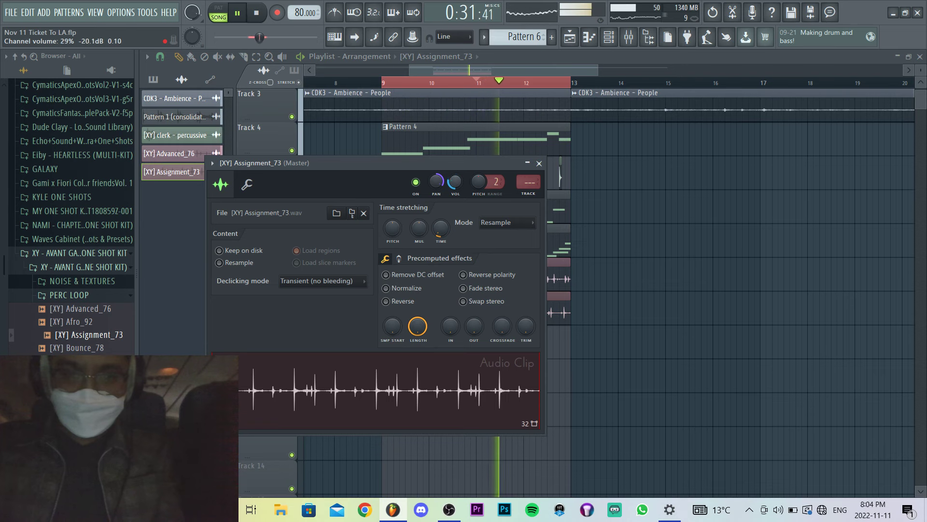
key("F9")
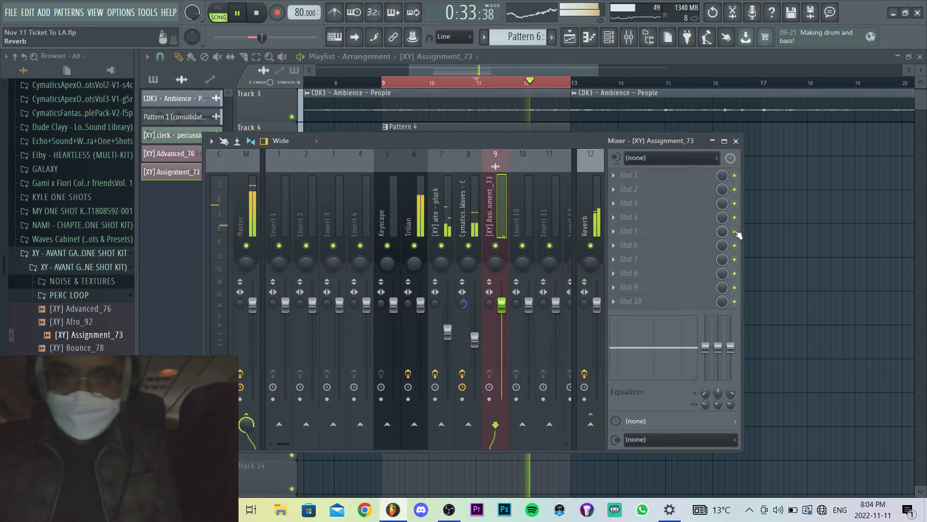
key("F9")
scroll(402, 283, "down", 4)
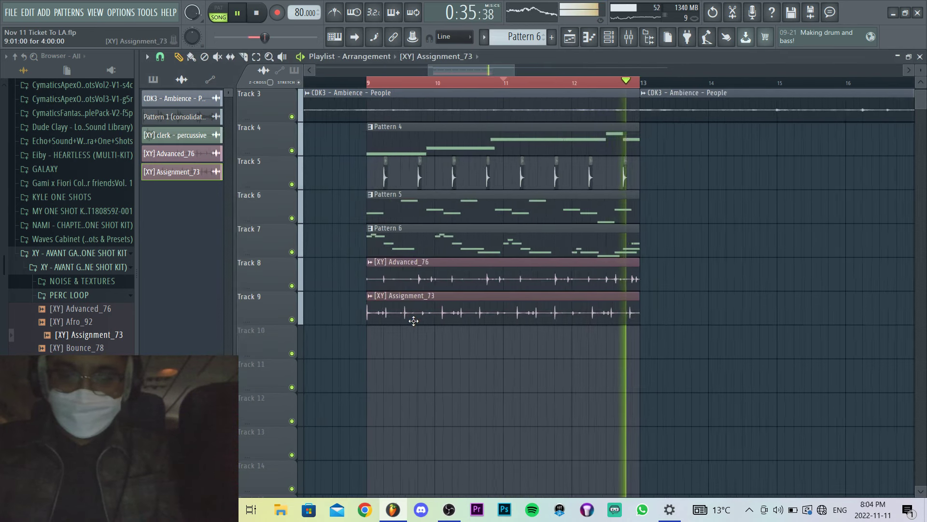
Clear the bar 9 to 13 loop selection, play from bar 4 and check the CDK3 - Ambience - People clip's settings.
scroll(368, 183, "up", 2)
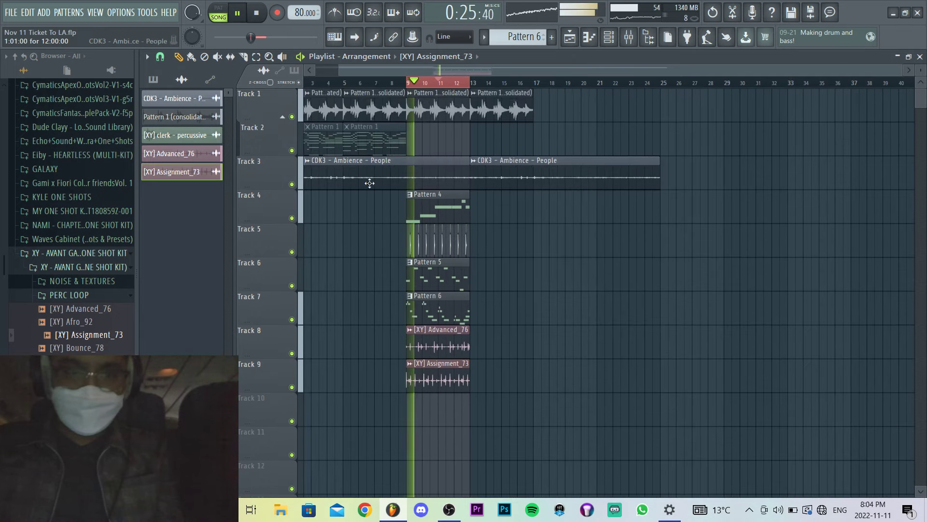
scroll(367, 84, "down", 1)
left_click(354, 83)
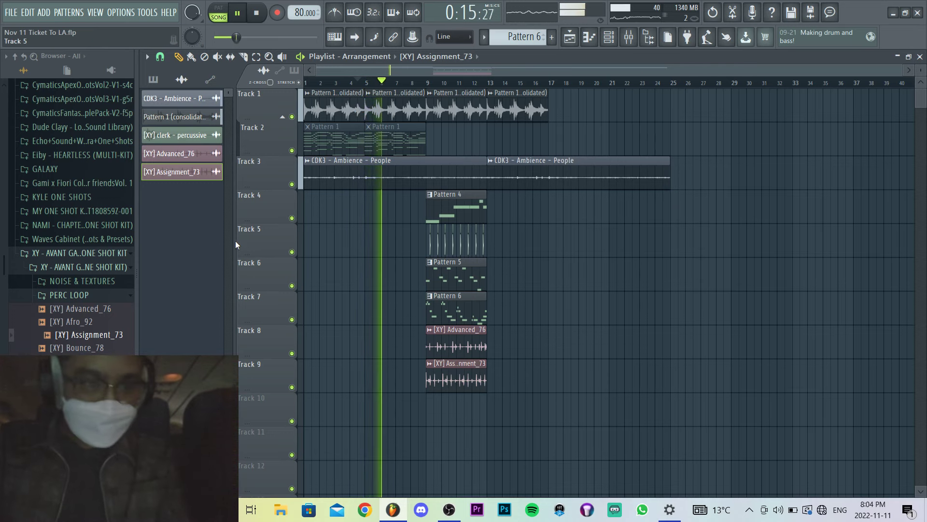
double_click(335, 183)
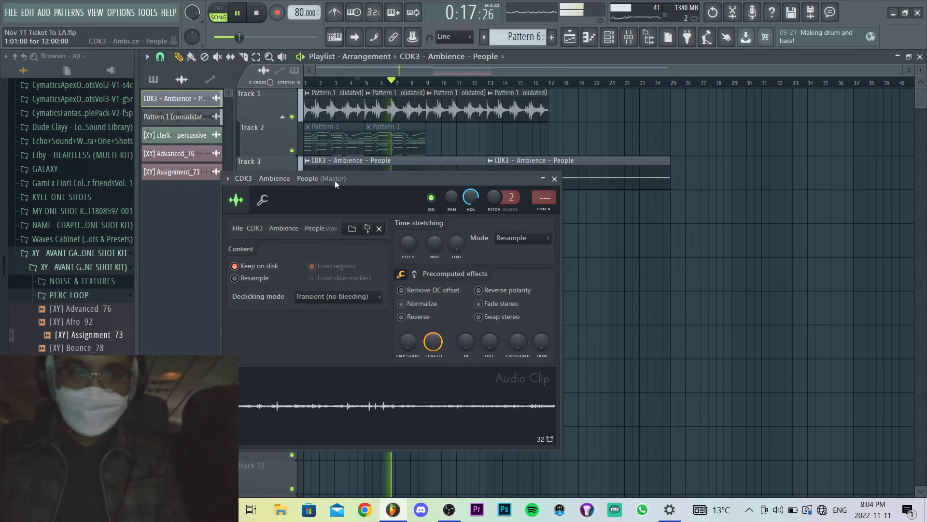
left_click(554, 179)
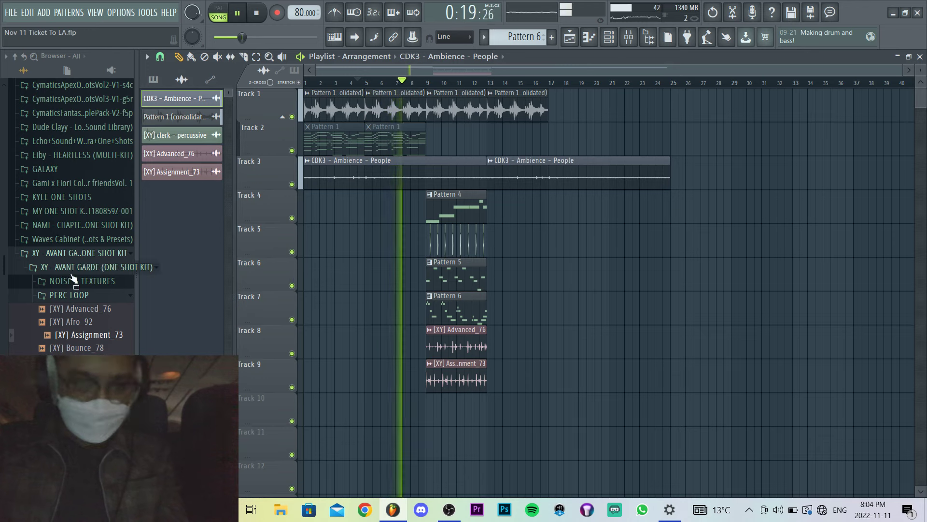
left_click(70, 295)
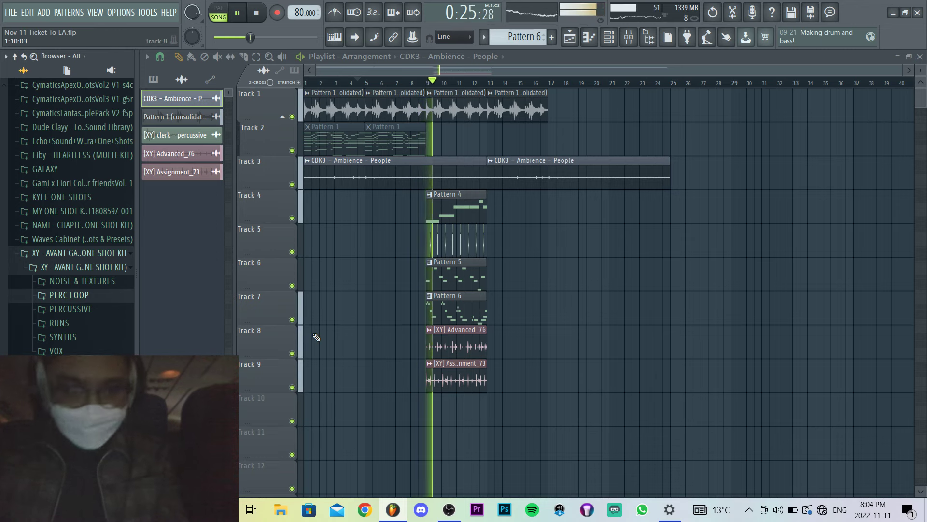
Duplicate all clips on Tracks 4 to 9 from bar 9 so the copies start at bar 13.
left_click_drag(505, 425, 422, 191)
key("ctrl+b")
scroll(468, 248, "up", 3)
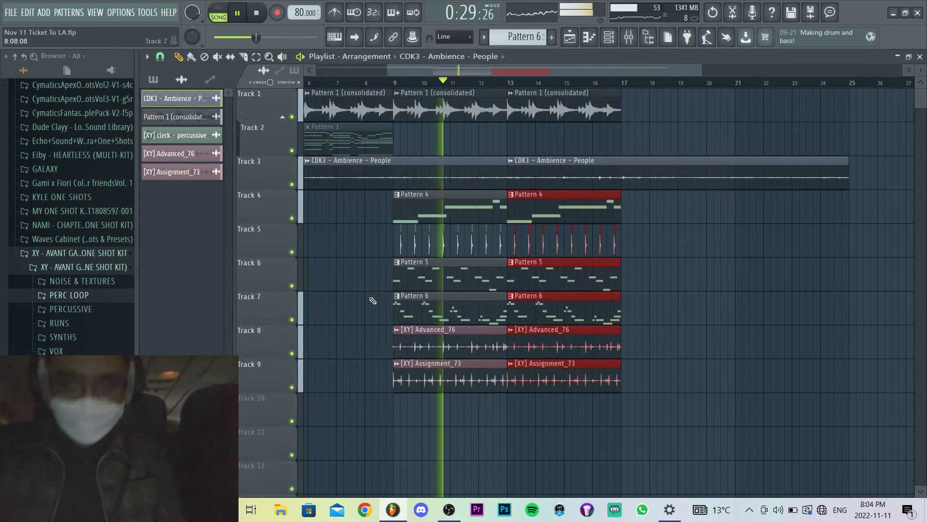
Audition one-shots in the XY kit's SYNTHS folder, including asset, ethnic and filtered.
left_click(73, 337)
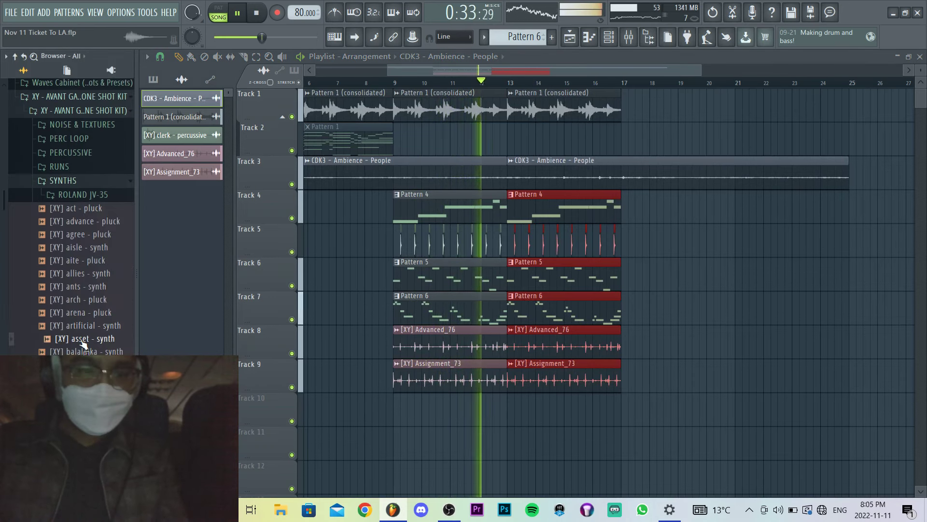
scroll(83, 343, "down", 6)
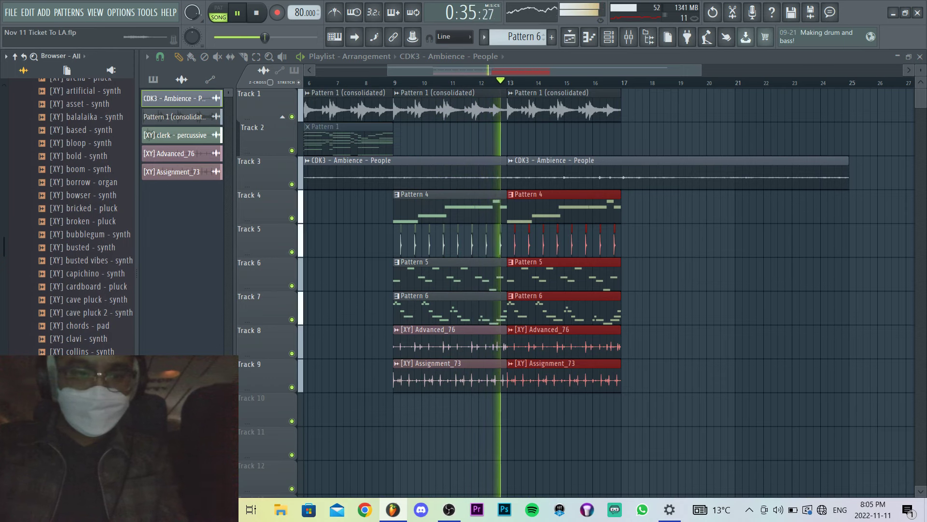
scroll(83, 247, "down", 4)
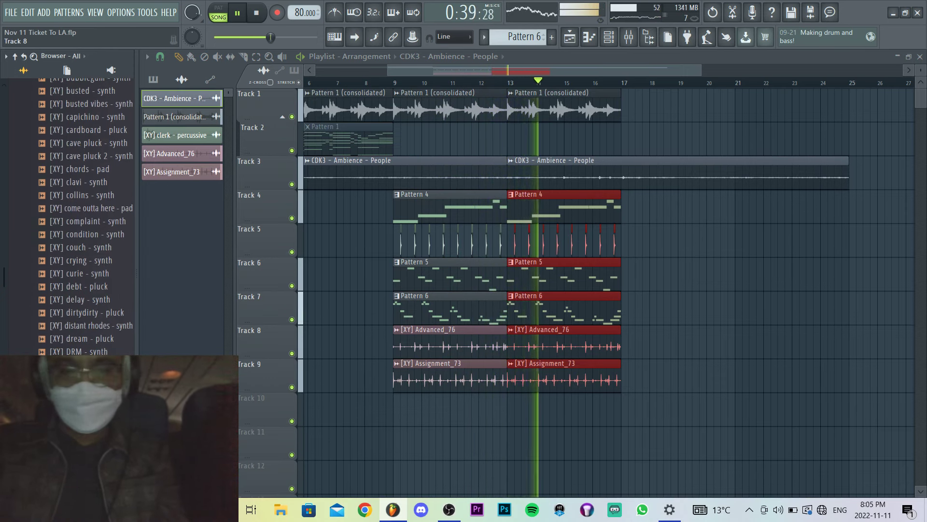
scroll(84, 334, "down", 4)
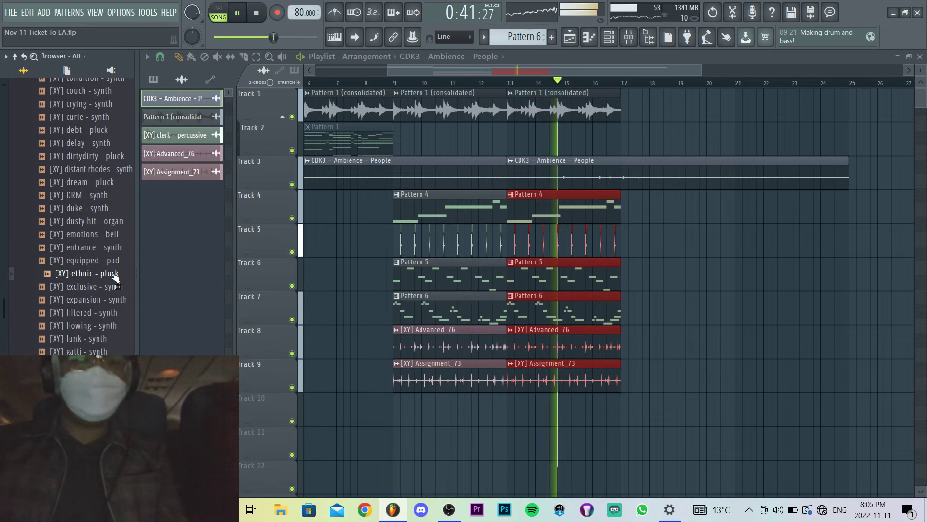
key("space")
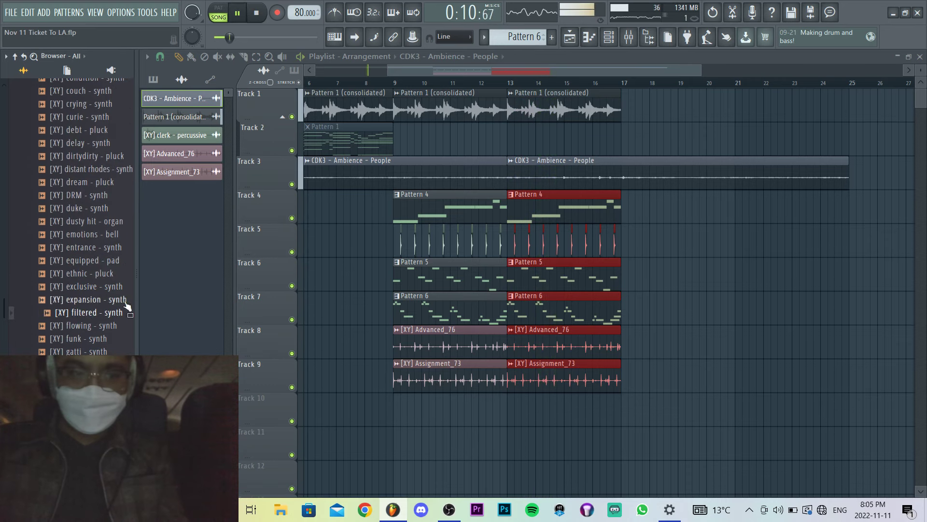
key("Page_Down")
Play from bar 1 and copy all the percussive hits on Track 5 into bars 1 to 8.
left_click(305, 83)
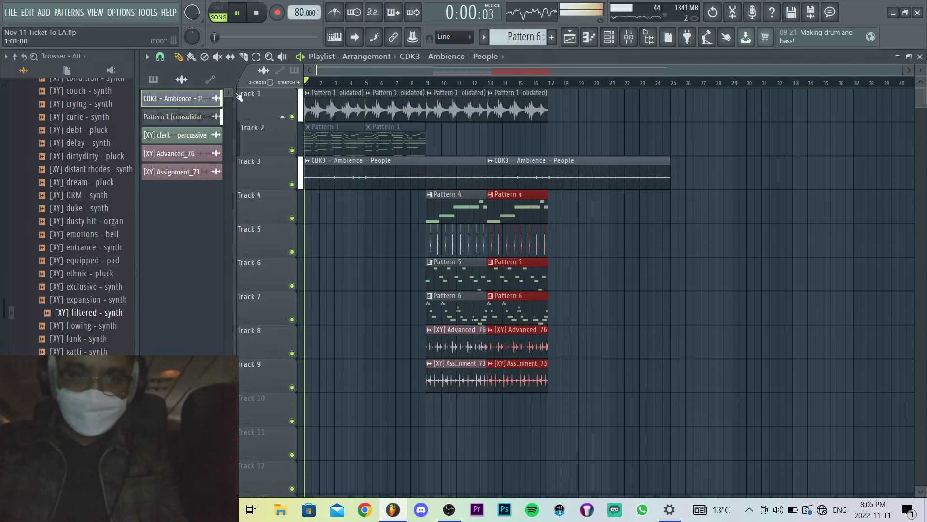
left_click_drag(575, 251, 329, 232)
scroll(354, 242, "up", 4)
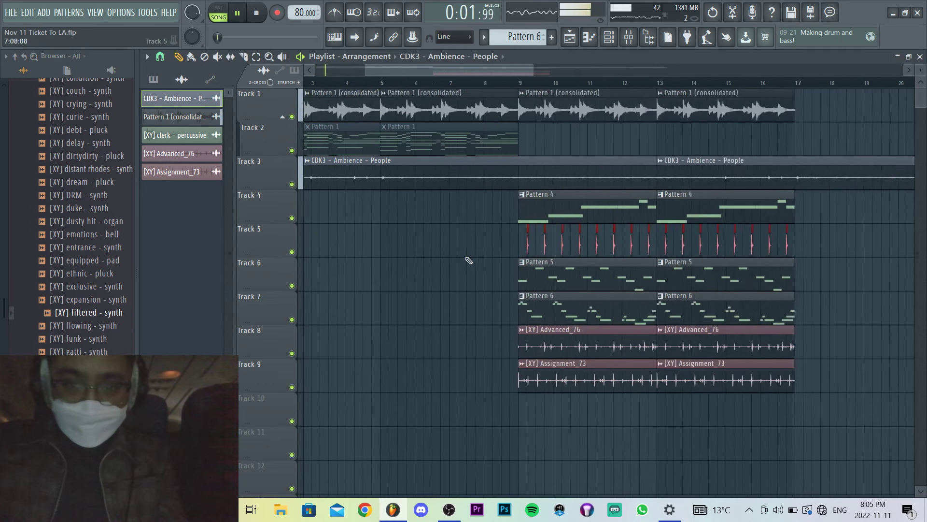
left_click_drag(584, 243, 324, 251)
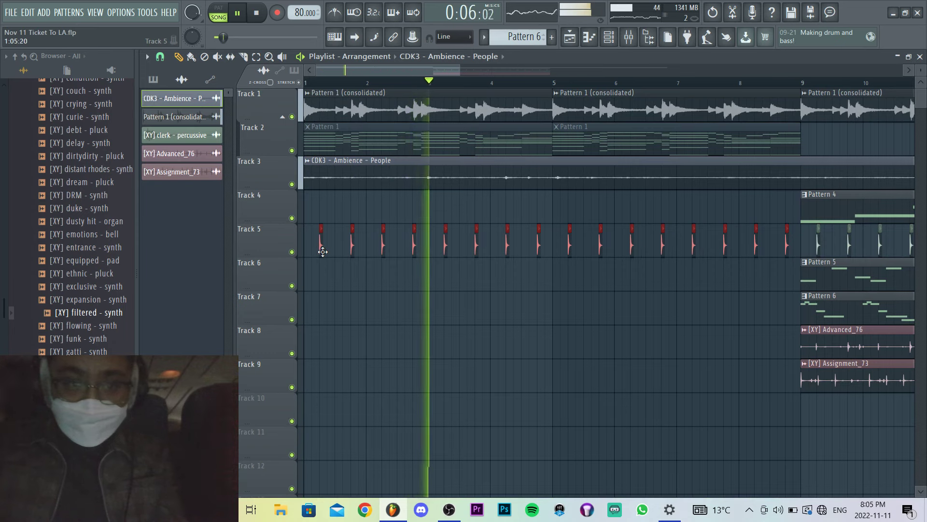
Try a copy of Pattern 4 on Track 4 at bar 5, and delete that copy.
scroll(322, 248, "down", 3)
left_click_drag(546, 216, 443, 216, "shift")
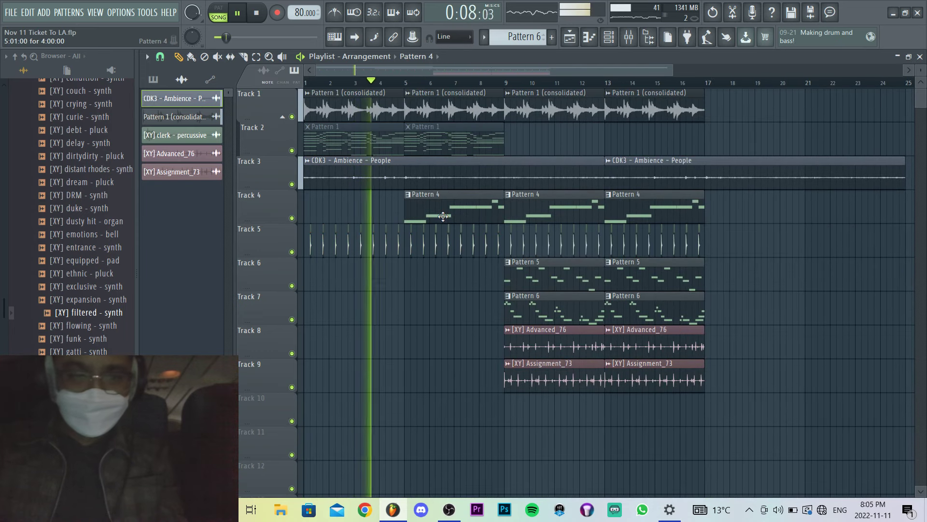
left_click(154, 80)
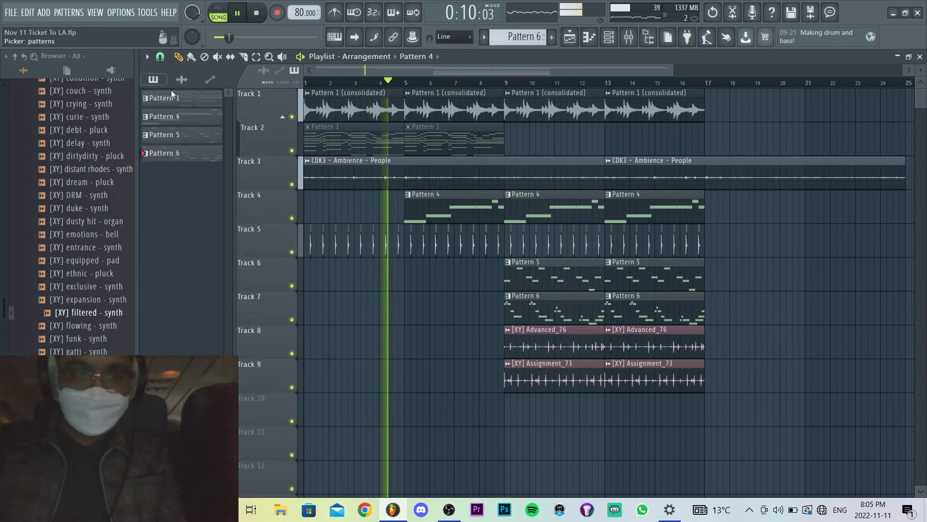
left_click(412, 213)
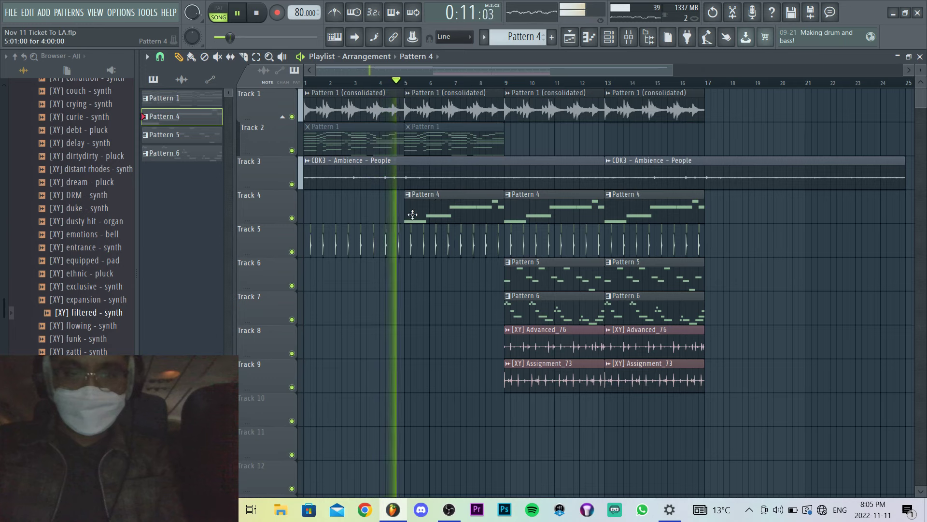
right_click(445, 222)
Create the new empty Pattern 7 and place it on Track 4 at bar 5.
key("F4")
key("Return")
left_click(430, 203)
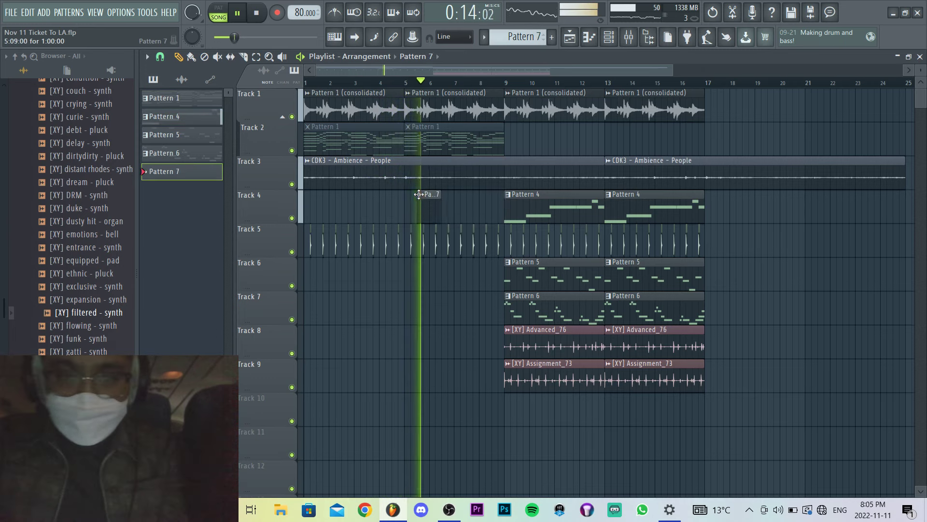
Stop playback and draw a B3 note about five steps long at the start of Muted Bass 1's piano roll in Pattern 7.
left_click(614, 43)
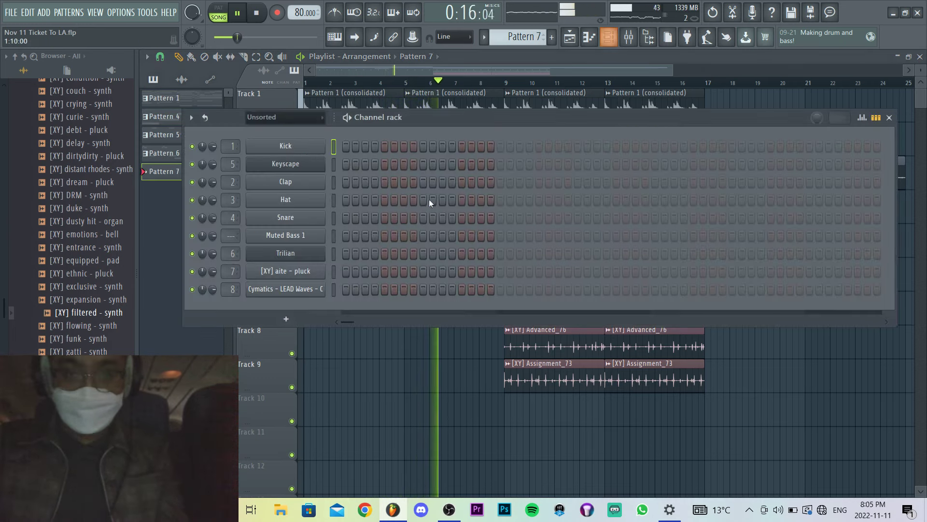
key("space")
right_click(311, 233)
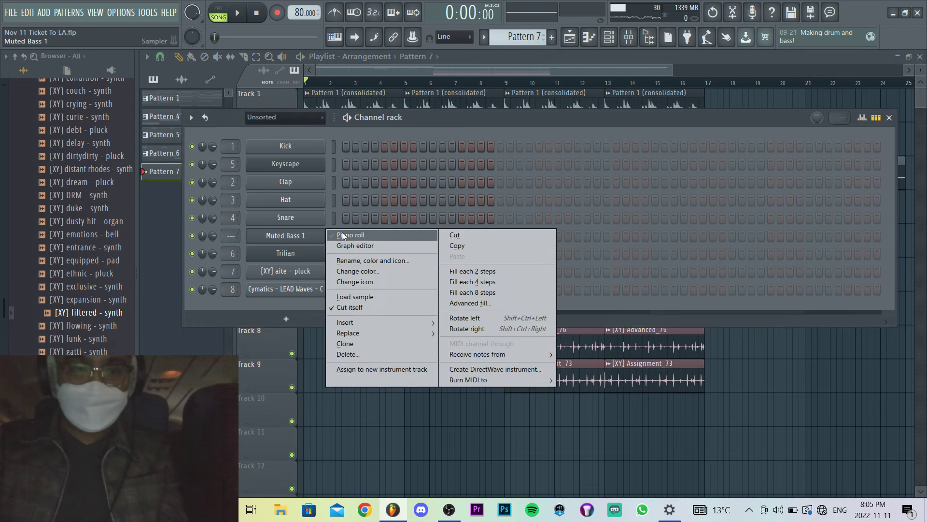
left_click(342, 231)
mouse_move(341, 234)
left_mouse_down()
mouse_move(209, 227)
mouse_move(181, 249)
mouse_move(181, 348)
mouse_move(191, 188)
mouse_move(161, 237)
left_mouse_up()
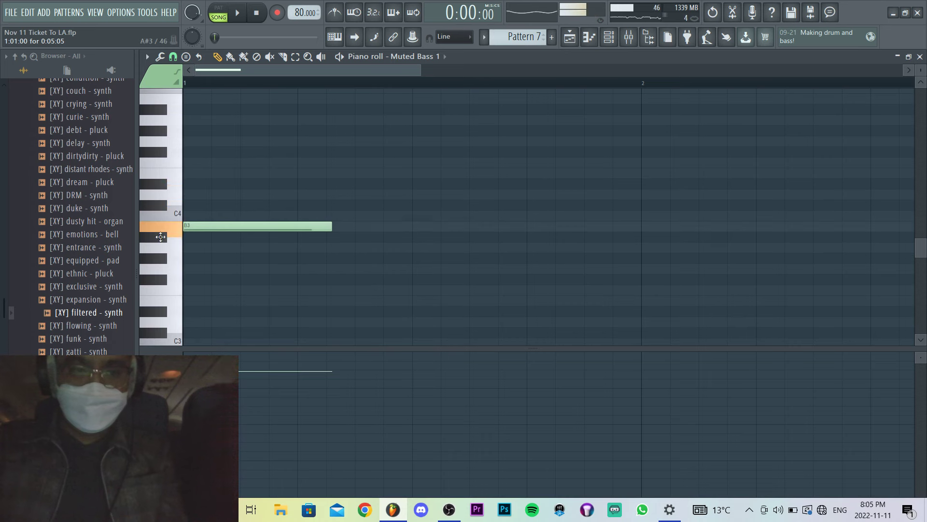
Check the sample, envelope and miscellaneous settings of the Muted Bass 1 channel.
left_click(611, 43)
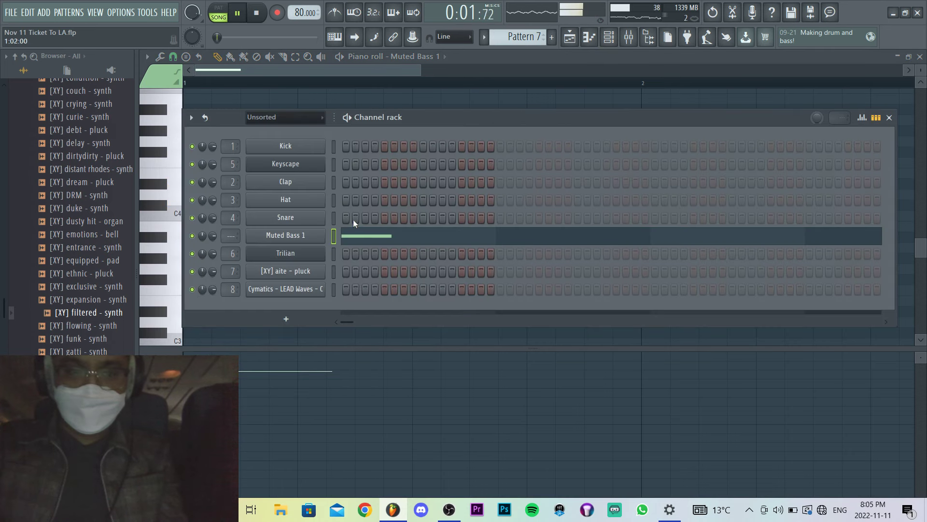
left_click(298, 237)
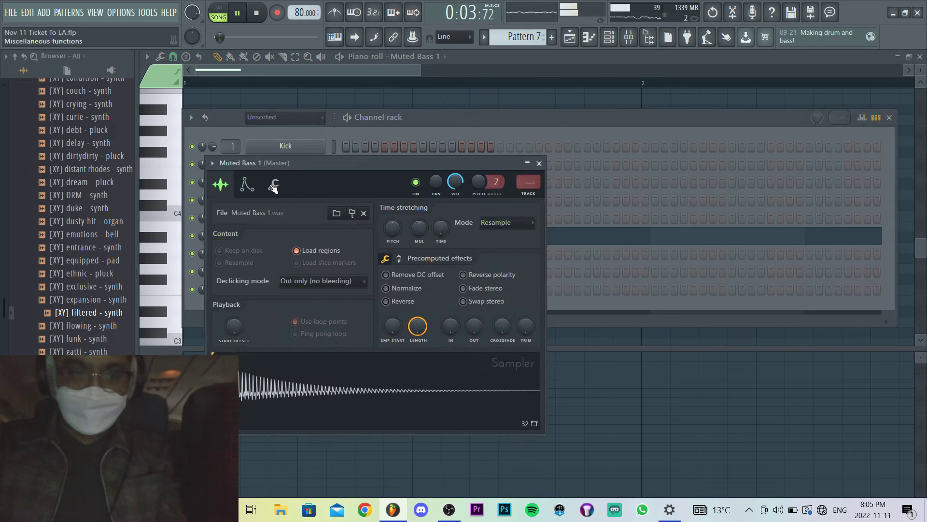
left_click(247, 184)
left_click(255, 212)
left_click(274, 184)
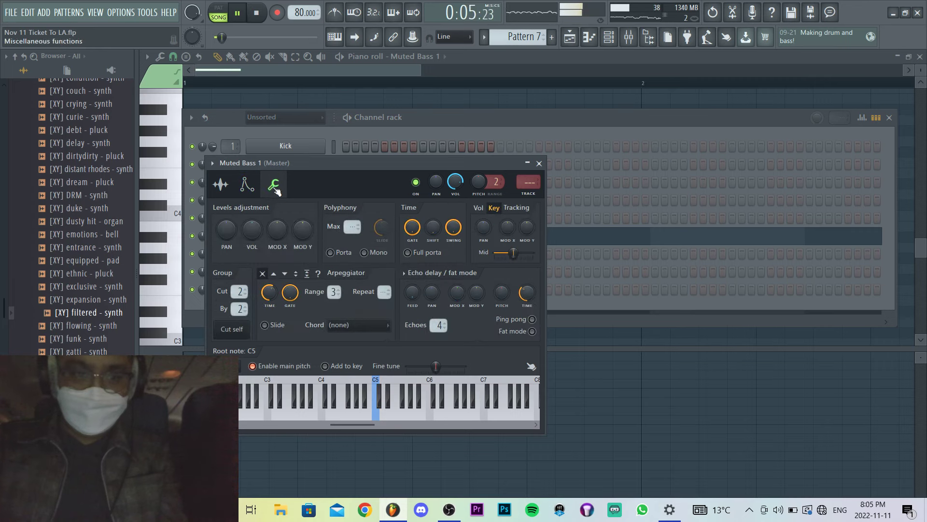
left_click(278, 72)
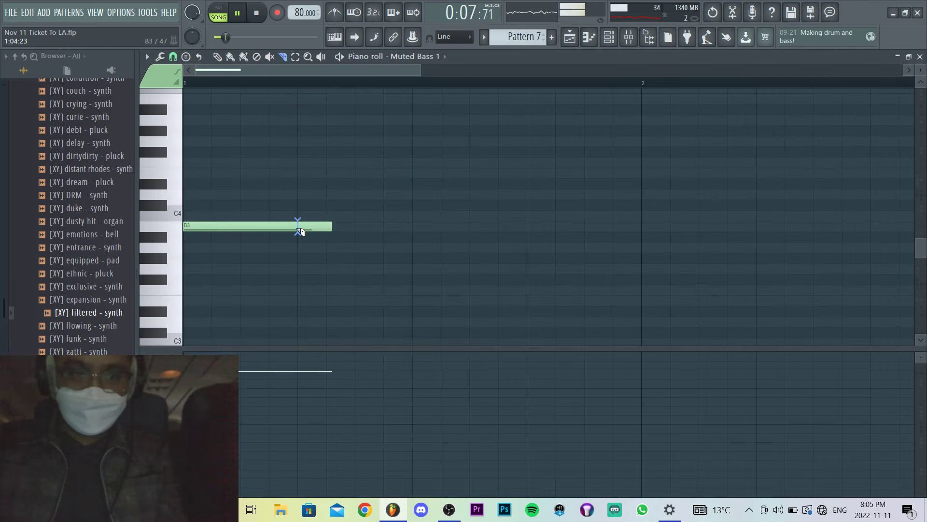
Return to the playlist and loop playback over bars 5 to 9.
scroll(315, 241, "down", 2)
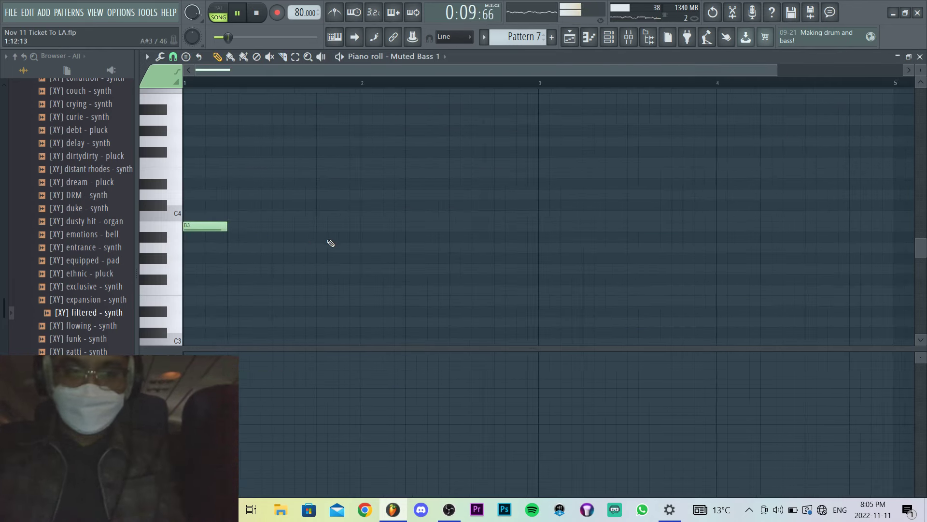
key("F7")
left_click(422, 83)
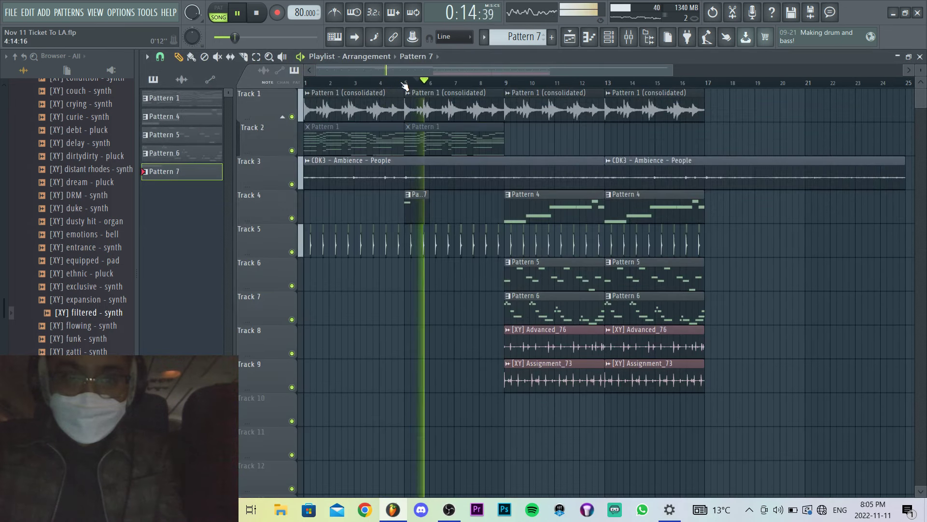
left_click(405, 83)
left_click_drag(408, 84, 500, 84)
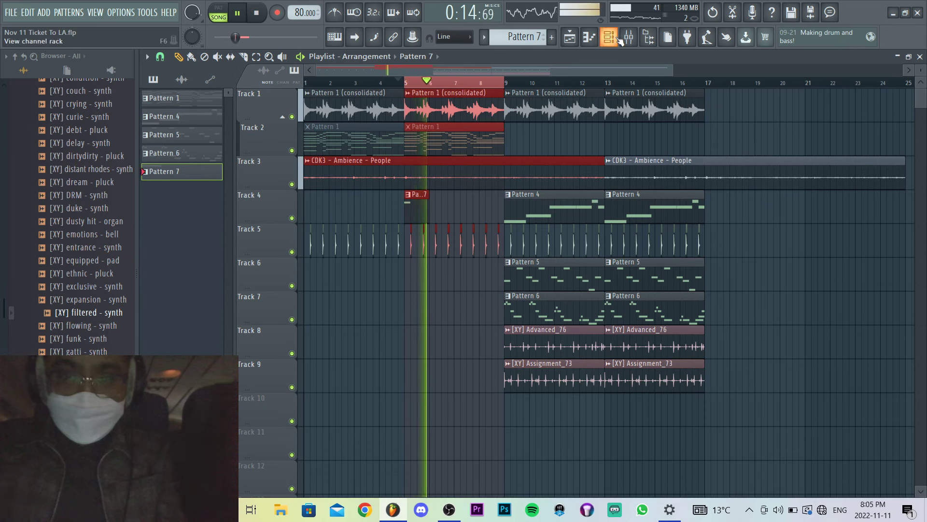
In Pattern 7's Muted Bass 1 piano roll, add a short B3 mid-bar 1 and a C#4 about six steps long leading into bar 2.
key("space")
key("F6")
left_click(364, 240)
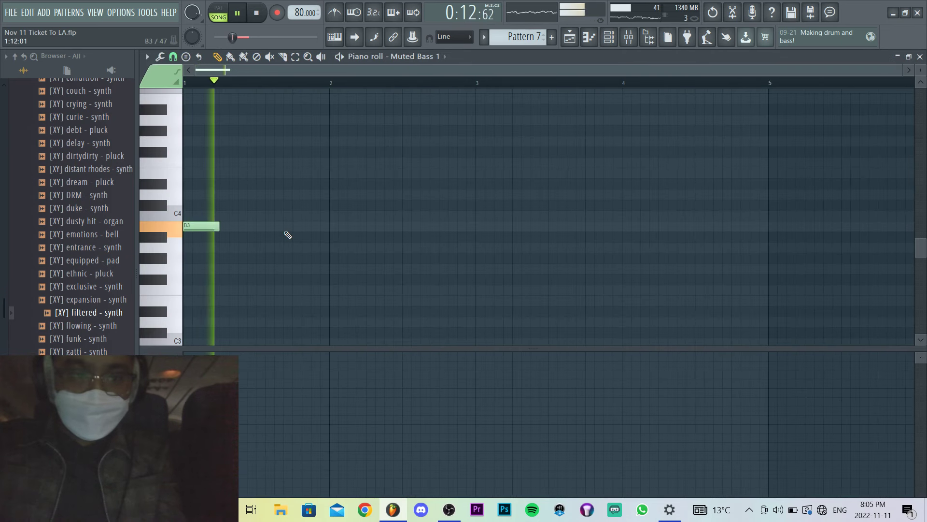
key("space")
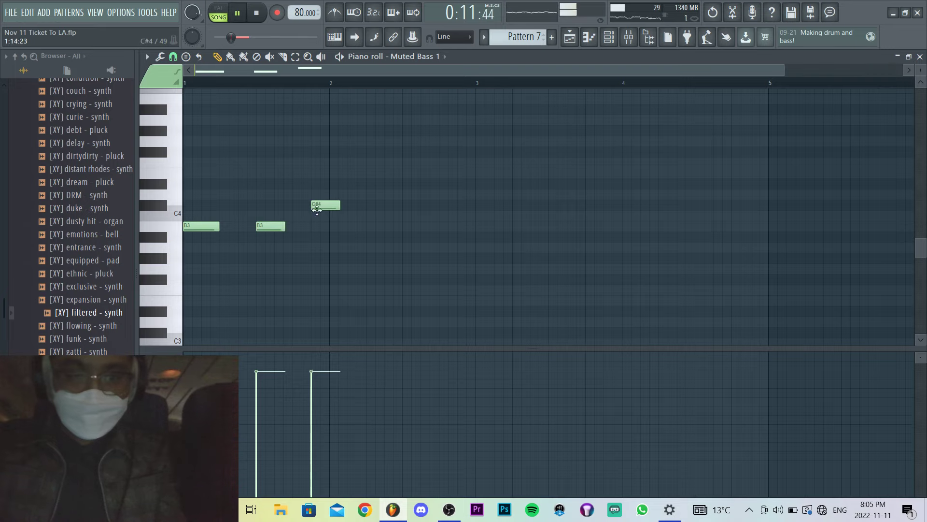
left_click_drag(340, 205, 363, 206)
scroll(441, 207, "up", 3)
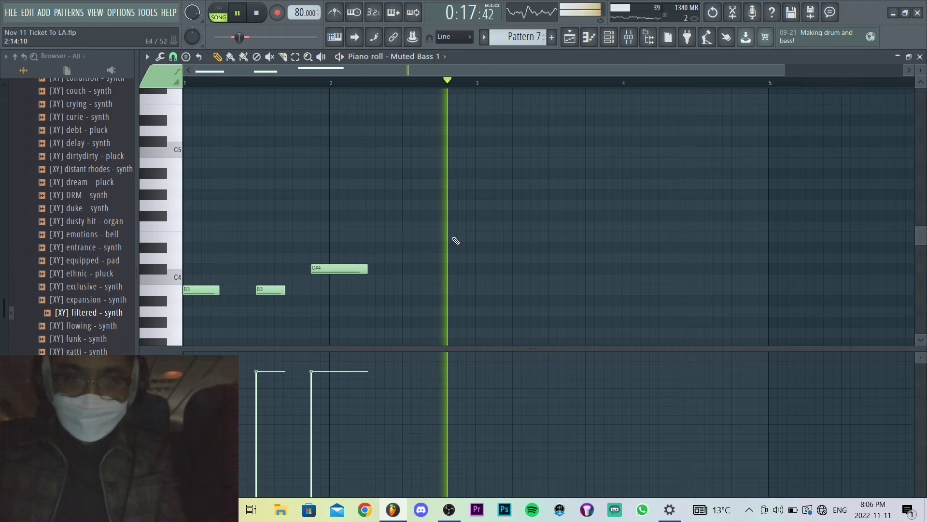
Add E4 notes just before bars 3 and 4 and mid-bar 4, followed by a C#4 that finishes at the end of bar 4.
left_click(455, 240)
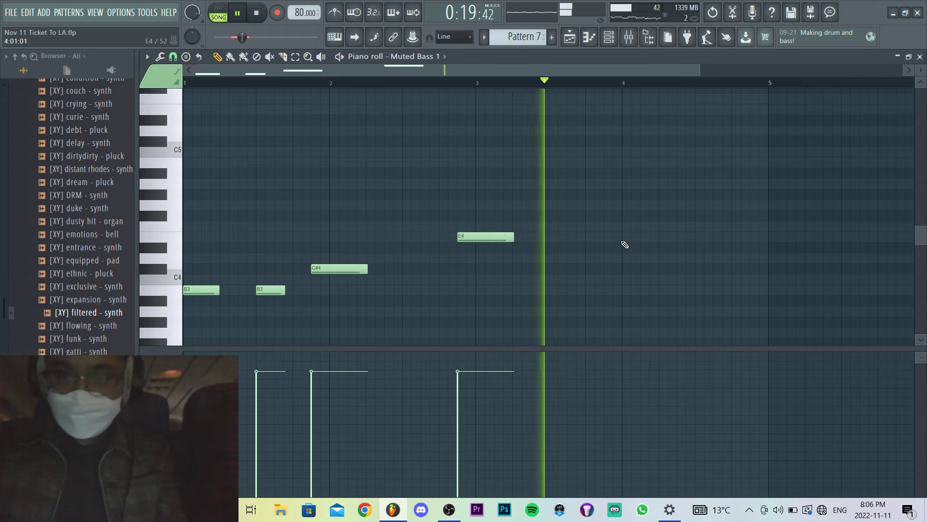
left_click(607, 237)
scroll(575, 245, "up", 2)
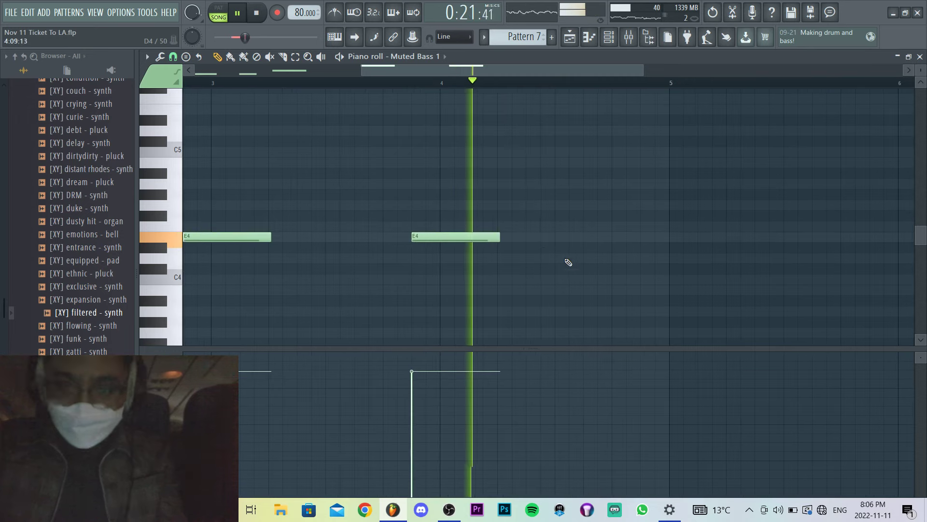
left_click(560, 238)
key("space")
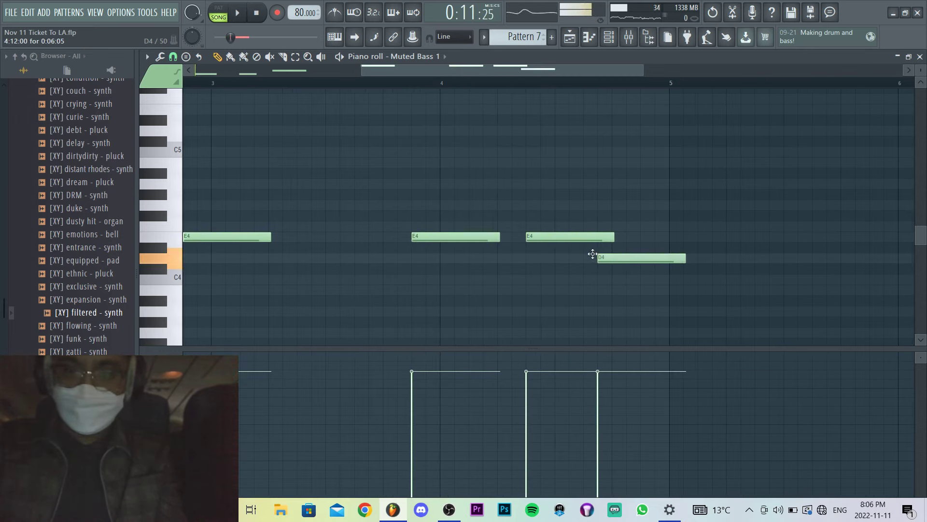
left_click_drag(592, 254, 574, 274)
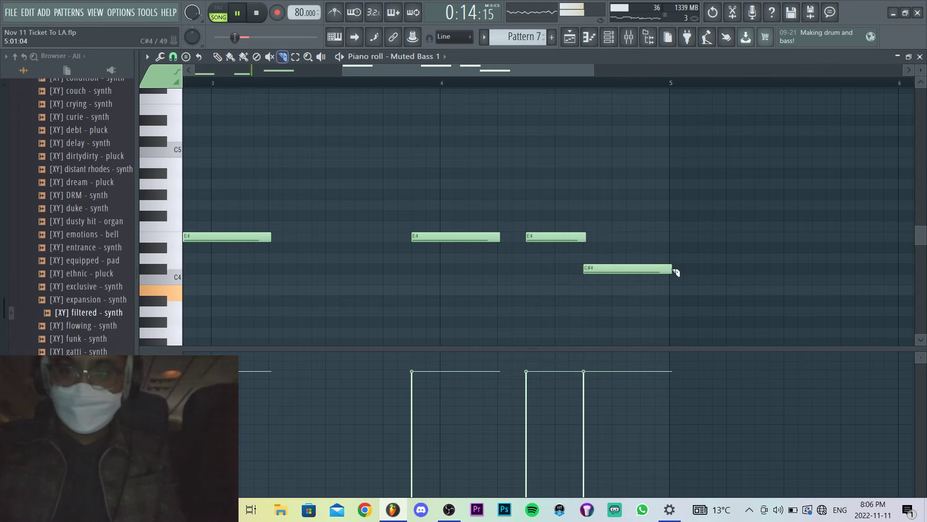
scroll(663, 280, "down", 4)
scroll(431, 282, "down", 3)
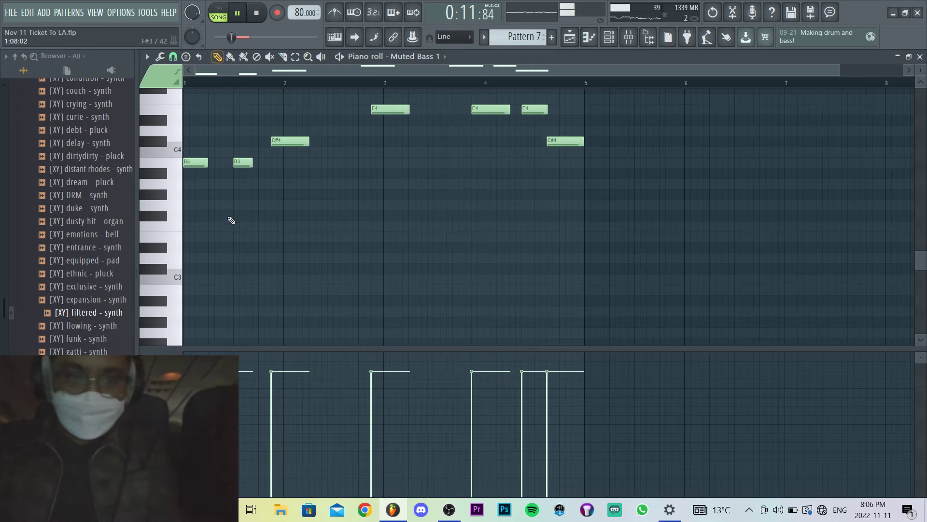
Replace the second B3 in bar 1 with a quick B3, C#4, B3 run leading into the long C#4.
scroll(231, 220, "up", 5)
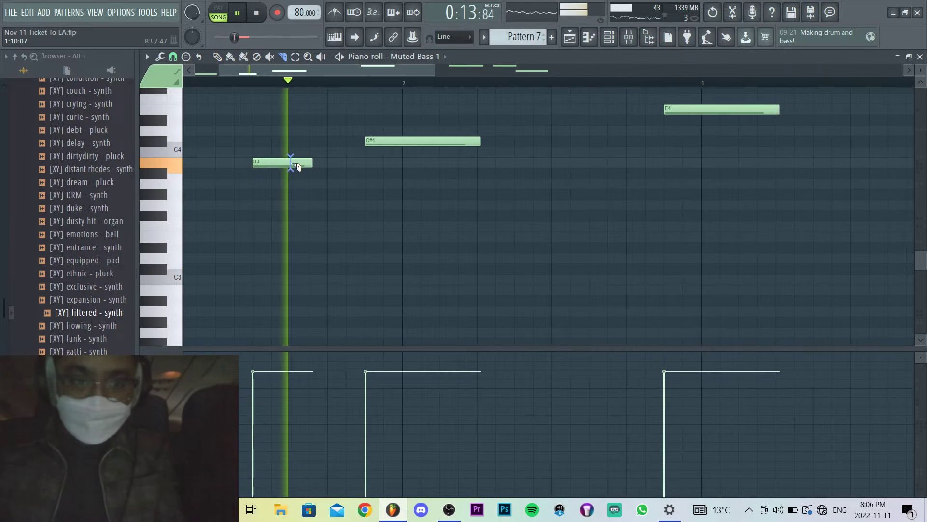
left_click_drag(293, 164, 335, 162)
key("p")
right_click(297, 165)
scroll(325, 186, "down", 3)
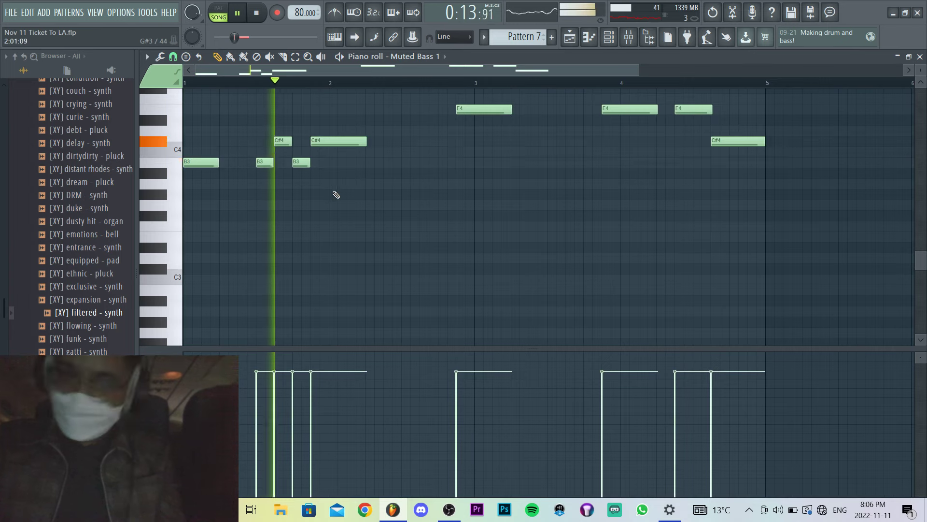
Select bars 1 to 4 and add a run of two-step B3, C#4 and D#4 notes leading into the E4 near bar 3.
scroll(332, 192, "down", 3)
key("ctrl+a")
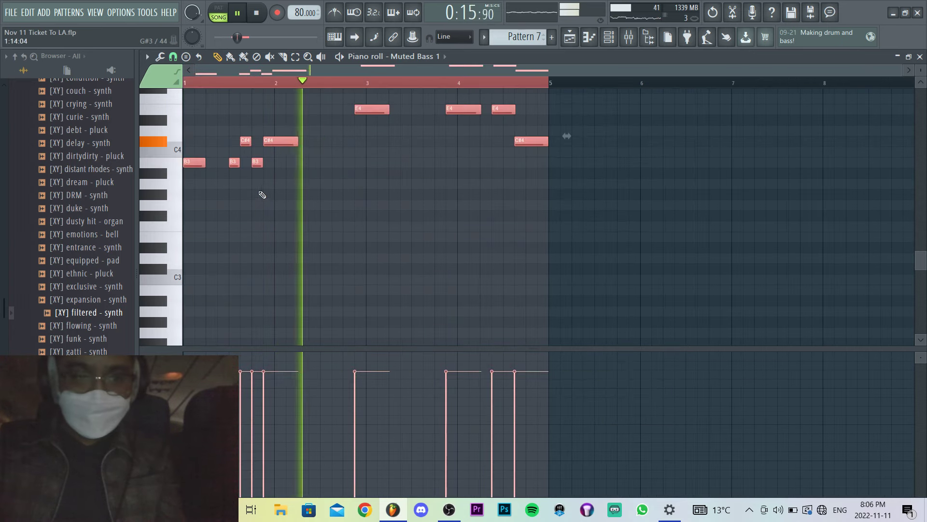
left_click_drag(261, 193, 233, 137)
scroll(452, 217, "up", 5)
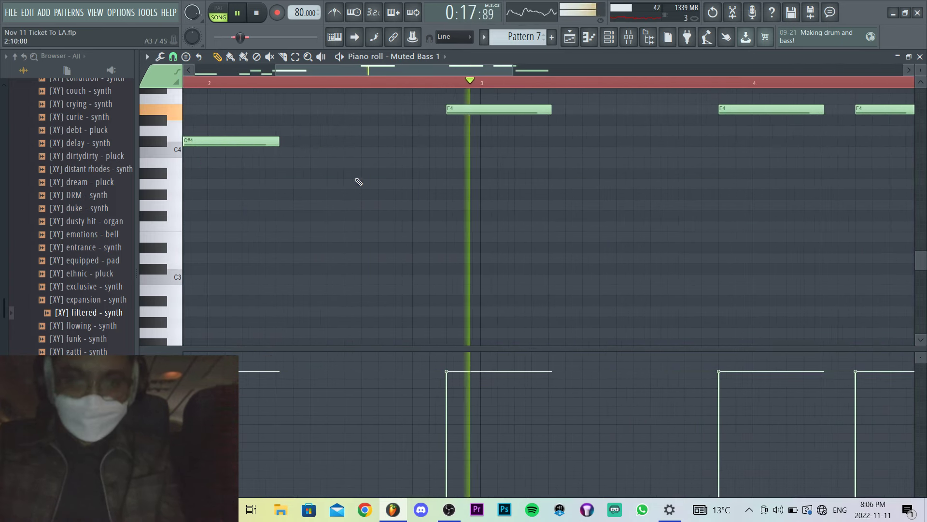
key("space")
left_click(350, 164)
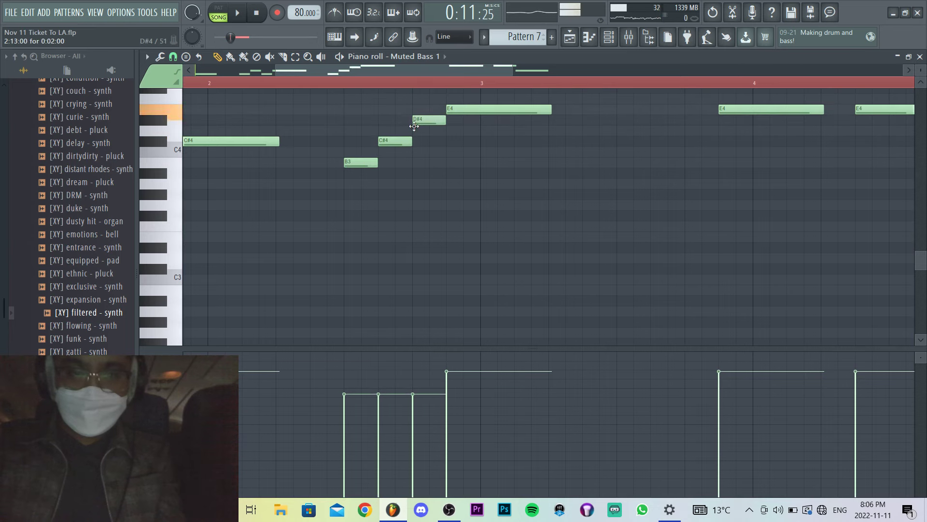
scroll(414, 126, "down", 3)
scroll(511, 205, "up", 5)
key("space")
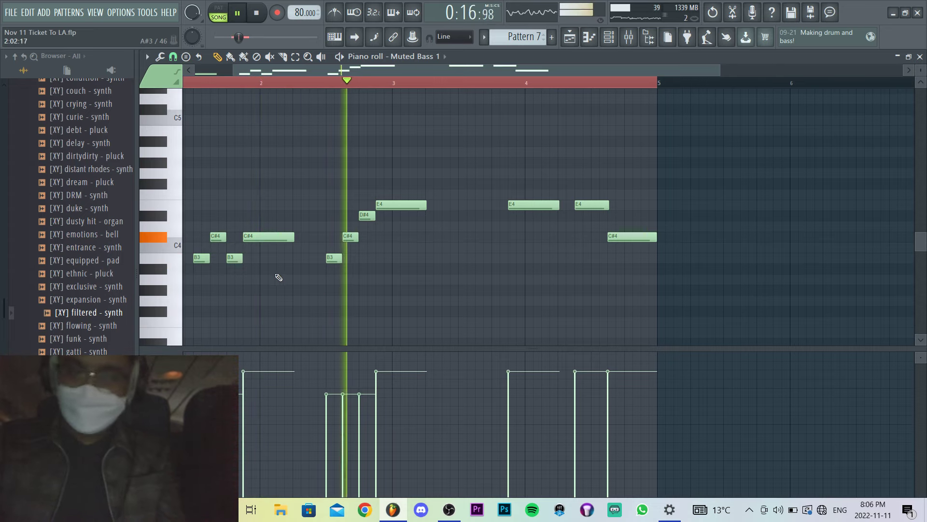
Rework the run before bar 3 into two separated C#4 notes, raising the B3, removing the middle note and lowering the D#4.
left_click_drag(329, 259, 331, 231)
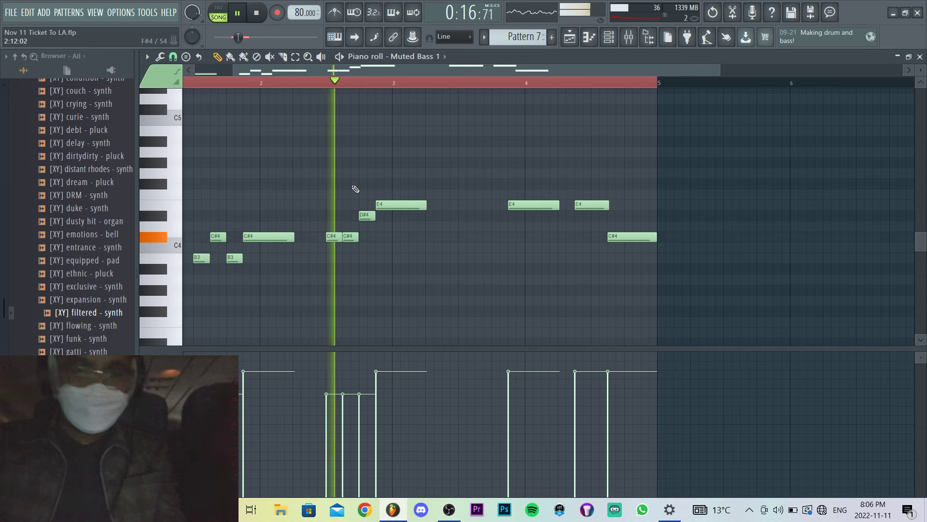
scroll(348, 183, "down", 2)
scroll(358, 222, "up", 3)
key("space")
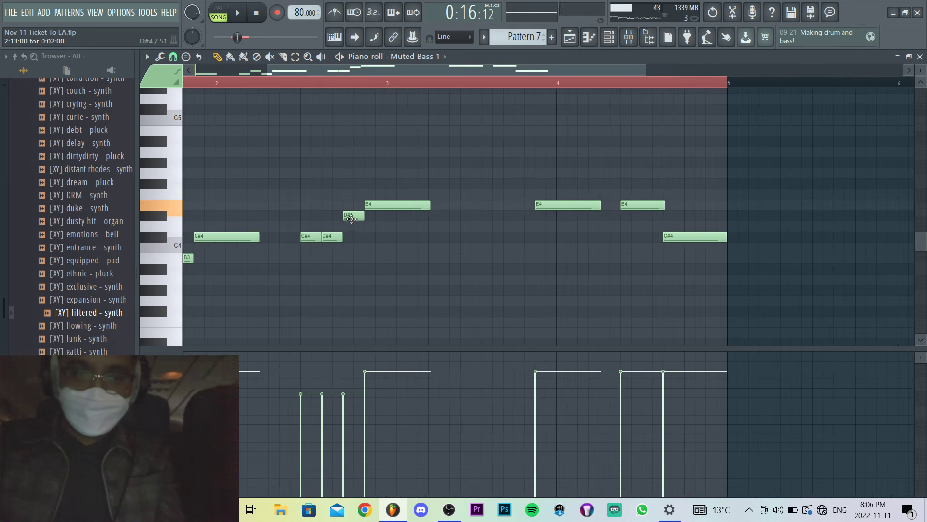
key("space")
left_click_drag(337, 237, 337, 220)
scroll(337, 221, "down", 3)
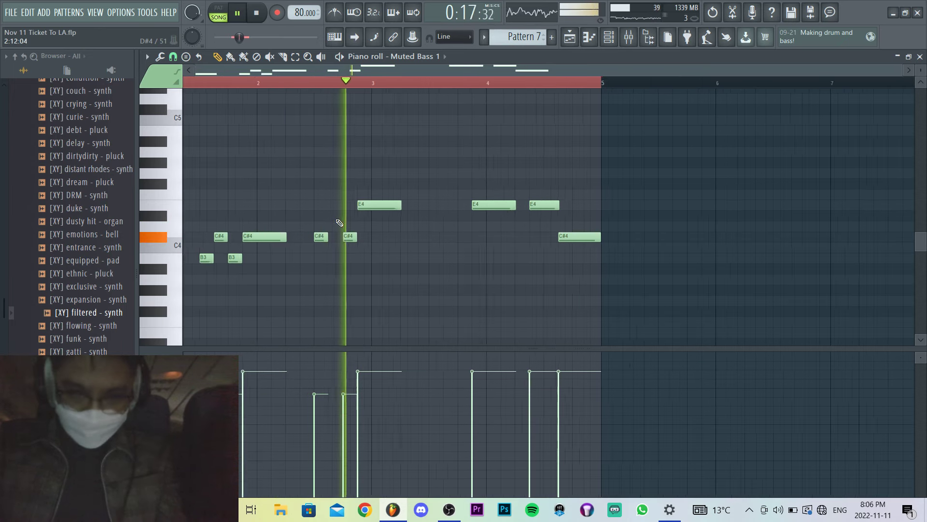
Add a two-step E4 note in the second half of bar 3, before the next long E4.
scroll(440, 235, "up", 3)
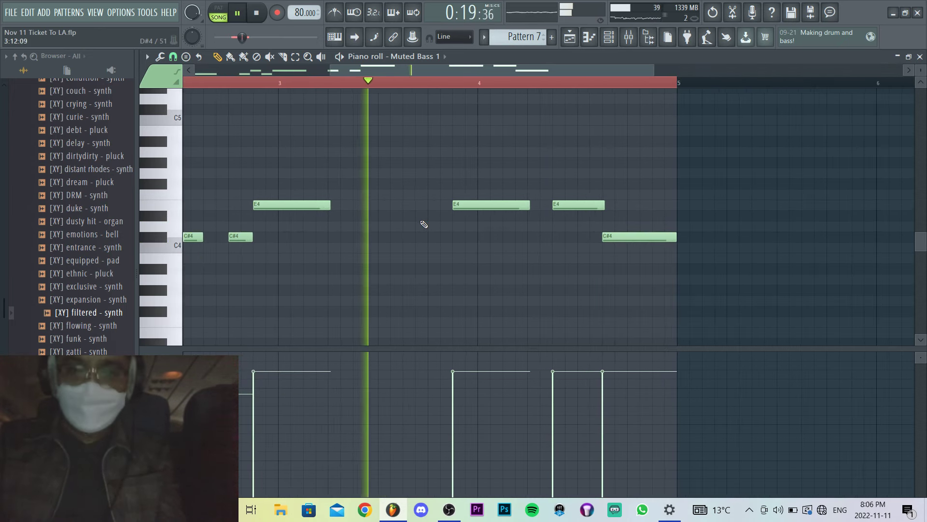
left_click(424, 206)
scroll(425, 230, "down", 3)
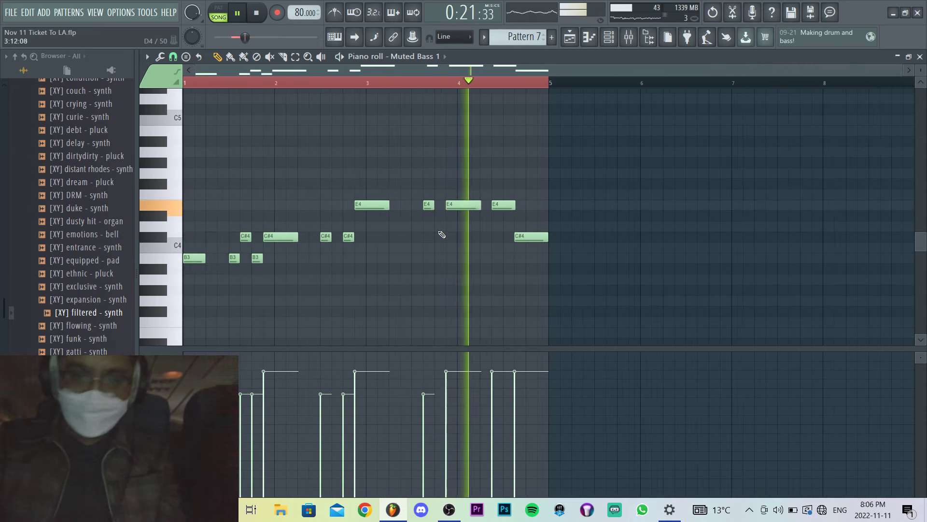
scroll(496, 253, "up", 2)
scroll(546, 255, "down", 2)
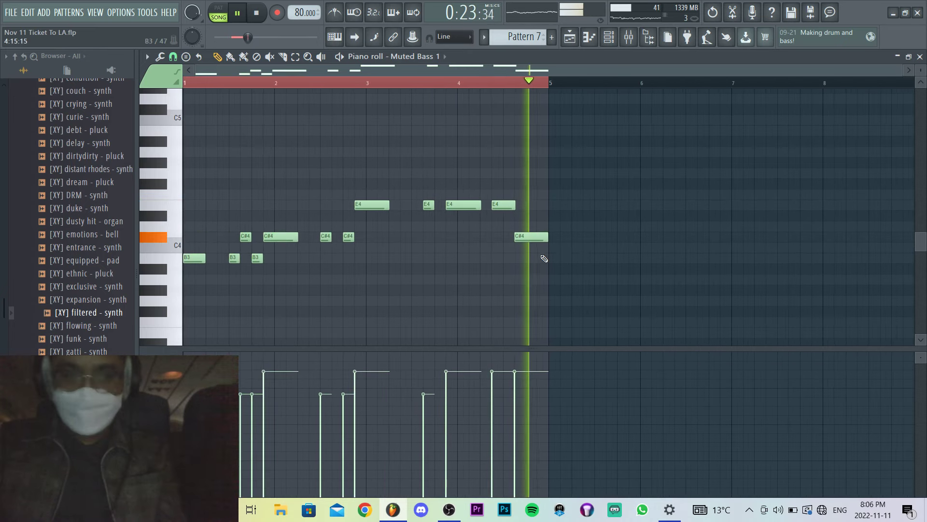
Try all the Muted Bass 1 notes one octave lower, then move them back up an octave.
key("ctrl+a")
key("ctrl+Down")
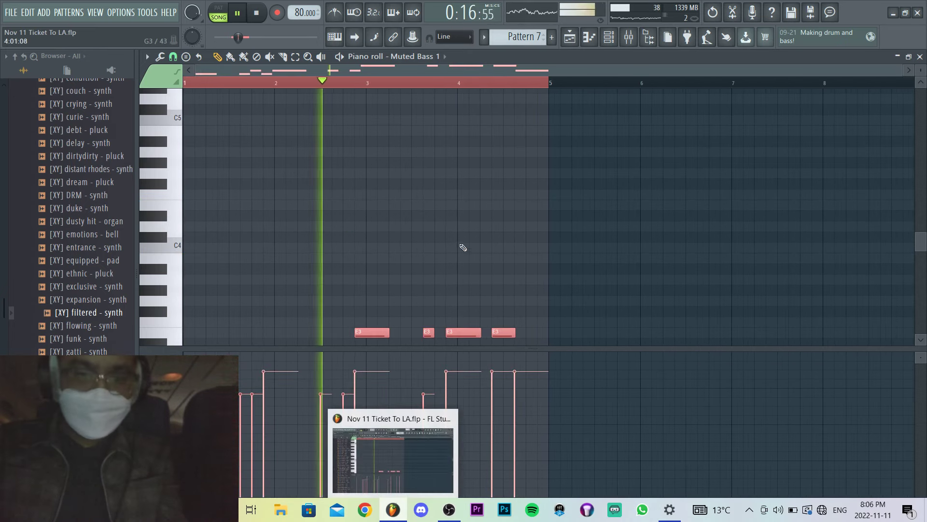
scroll(475, 181, "down", 4)
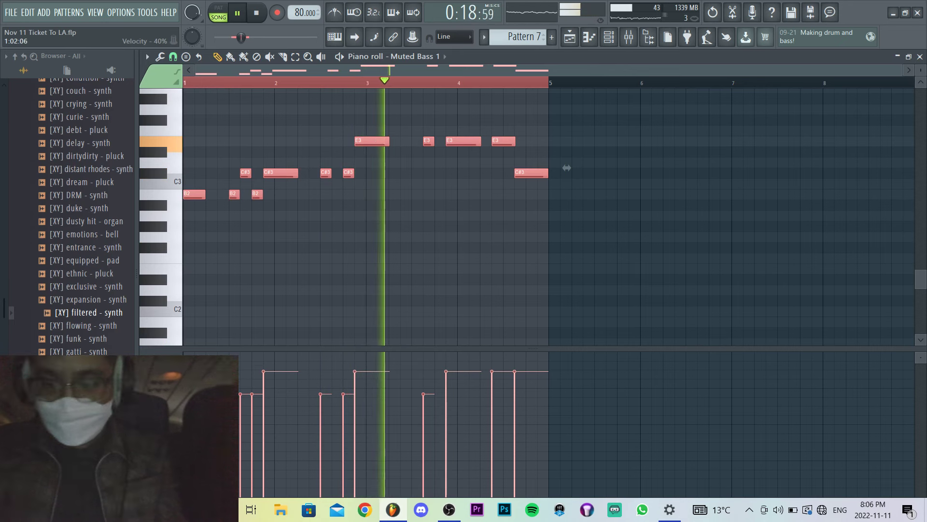
key("ctrl+Up")
Route Muted Bass 1 to mixer track 10 and load RC-20 Retro Color into its second effect slot.
key("Escape")
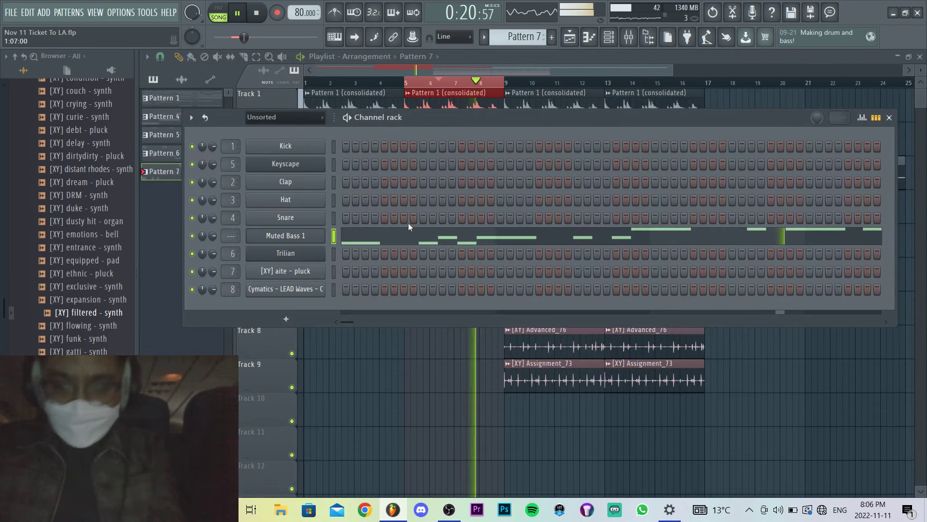
key("F9")
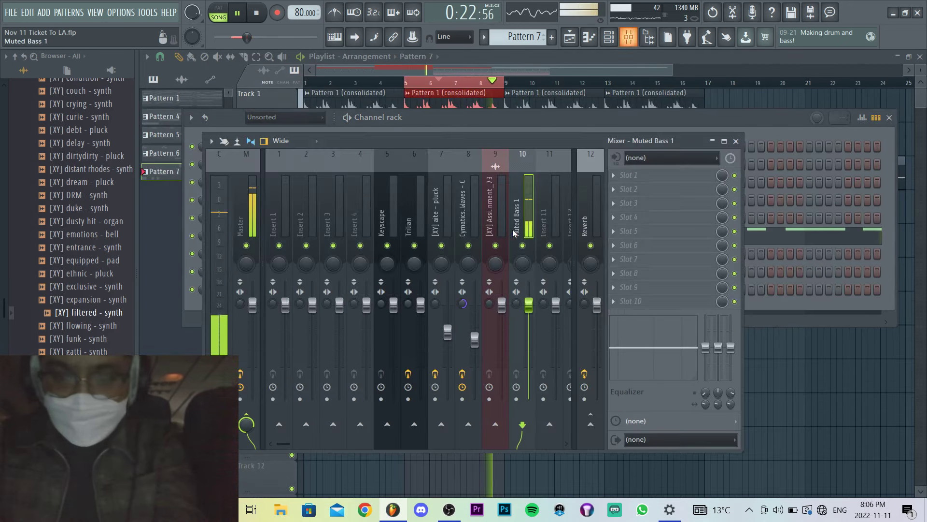
left_click(649, 194)
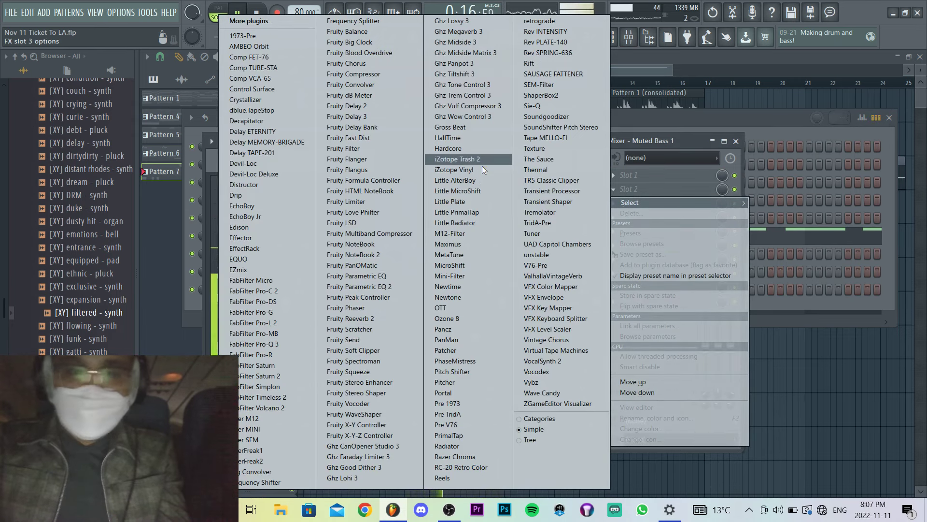
left_click(453, 466)
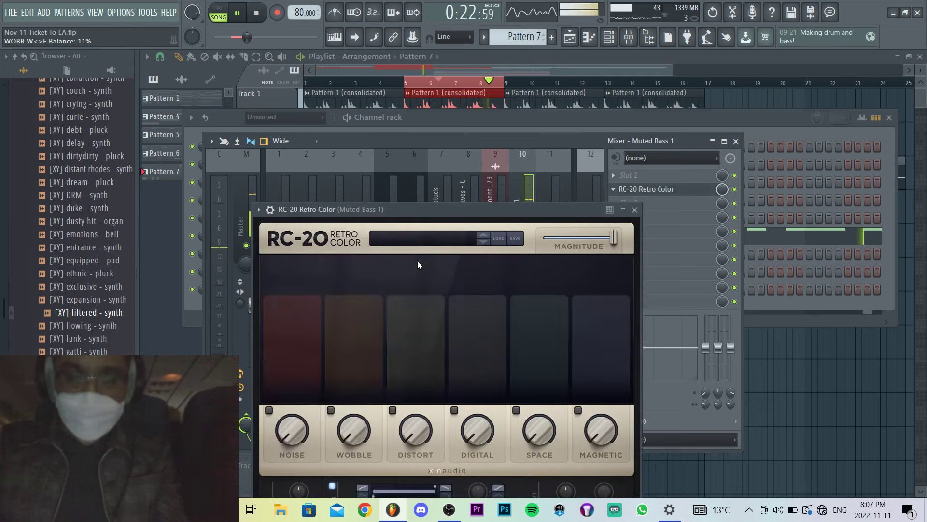
Turn off the noise in RC-20's Vinyl 1 preset, adjust its wobble and distortion modules, and return to the playlist.
left_click(269, 410)
left_click_drag(352, 426, 419, 419)
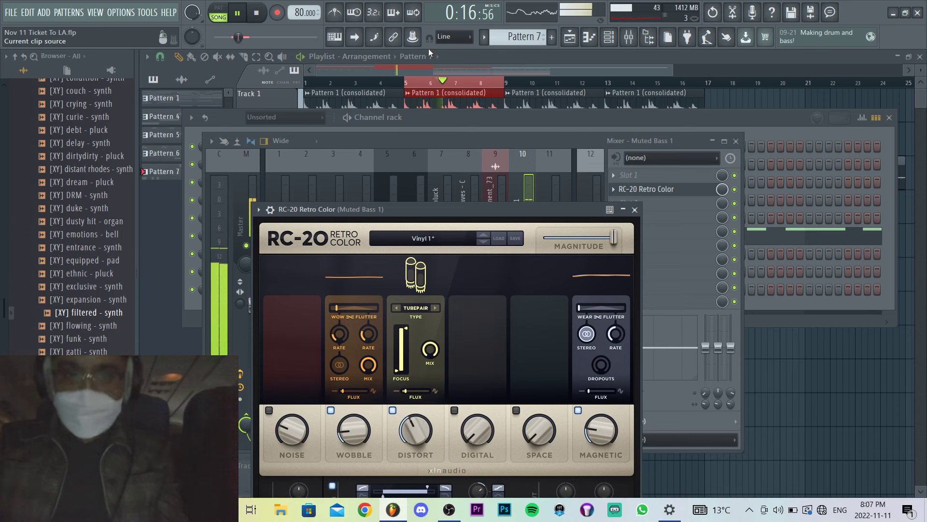
left_click(396, 65)
Stop playback, save the project, and load the [XY] griselda - pluck sample from the browser into a new channel.
scroll(91, 286, "down", 4)
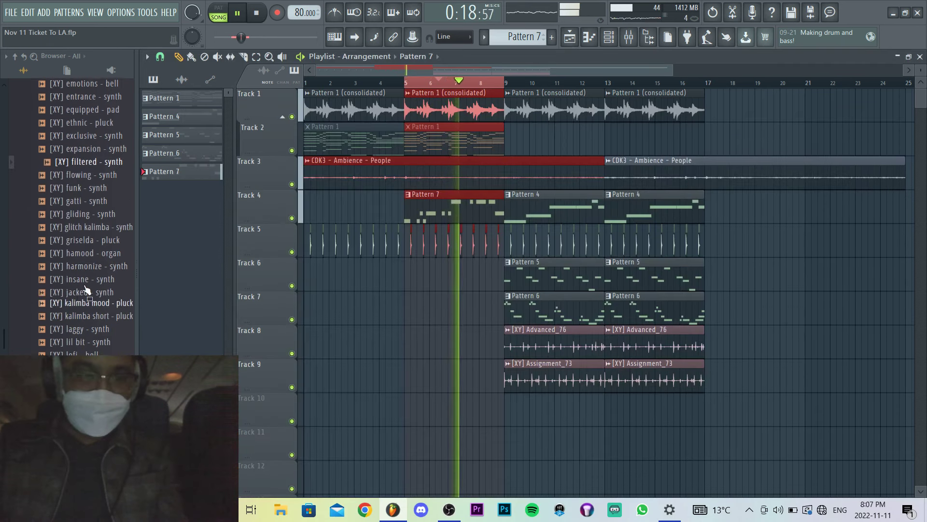
key("space")
key("ctrl+s")
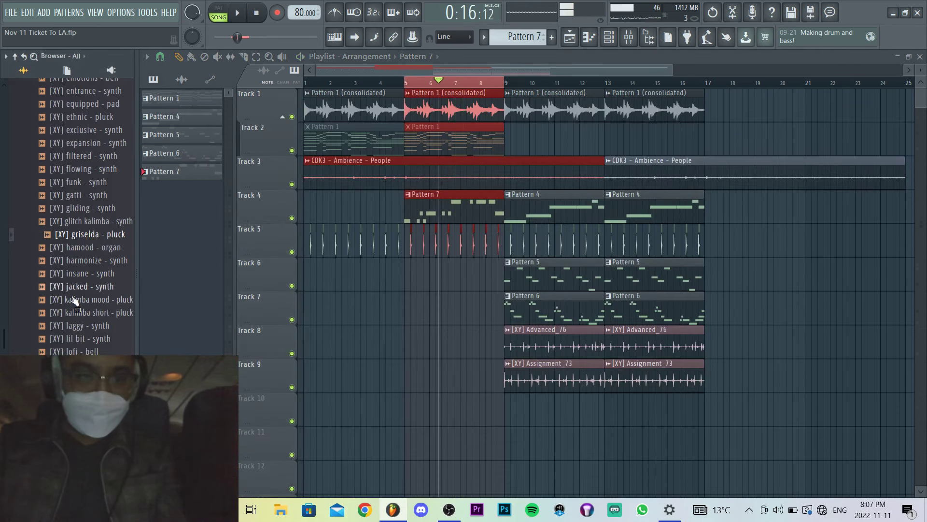
scroll(70, 307, "up", 1)
right_click(99, 241)
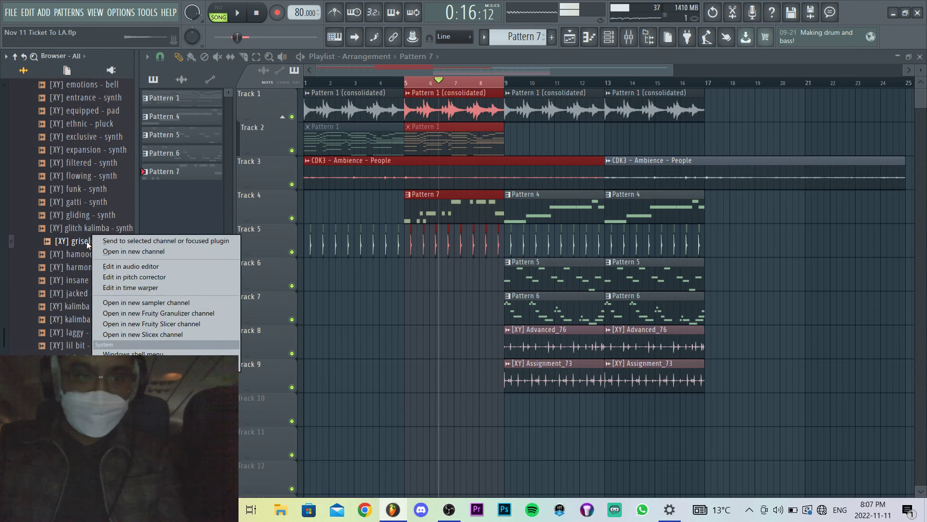
left_click(153, 254)
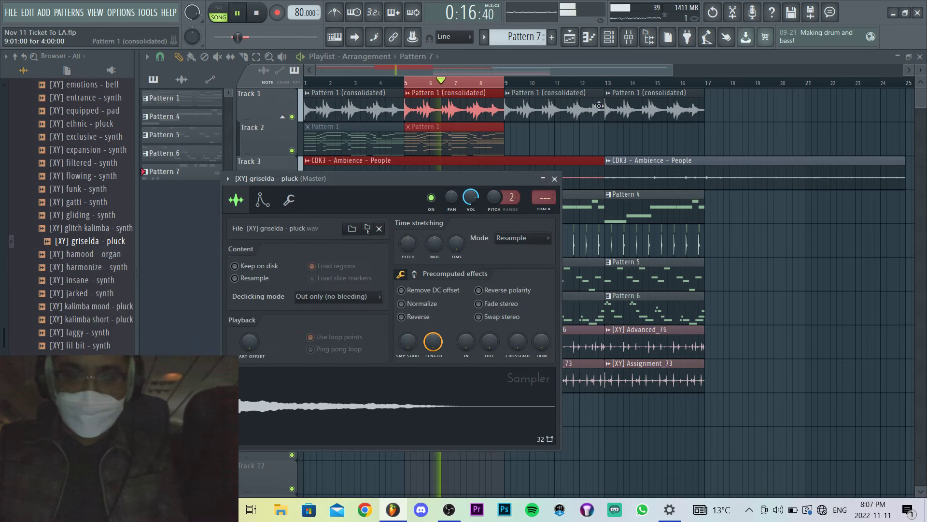
Audition notes on the [XY] griselda - pluck and Keyscape channels over the loop and view the typing keyboard's root note and layout options.
left_click(609, 38)
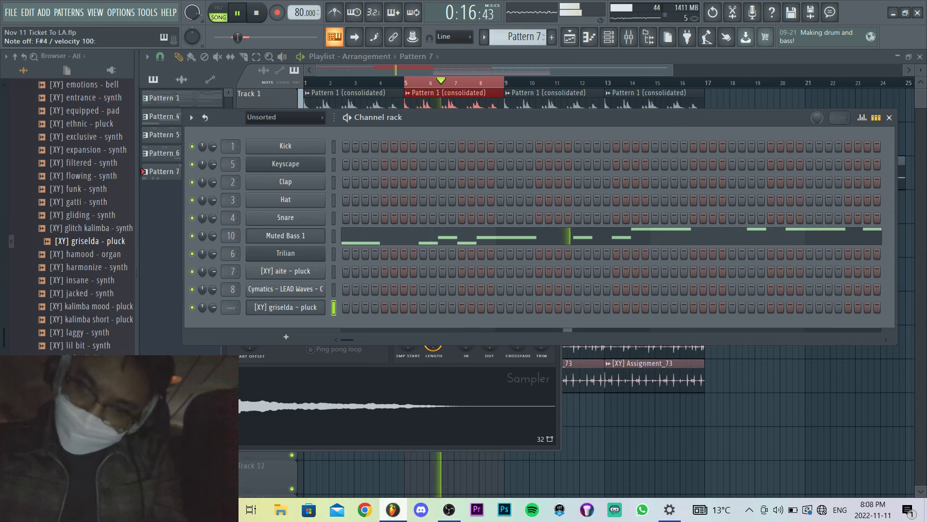
key("space")
left_click(98, 268)
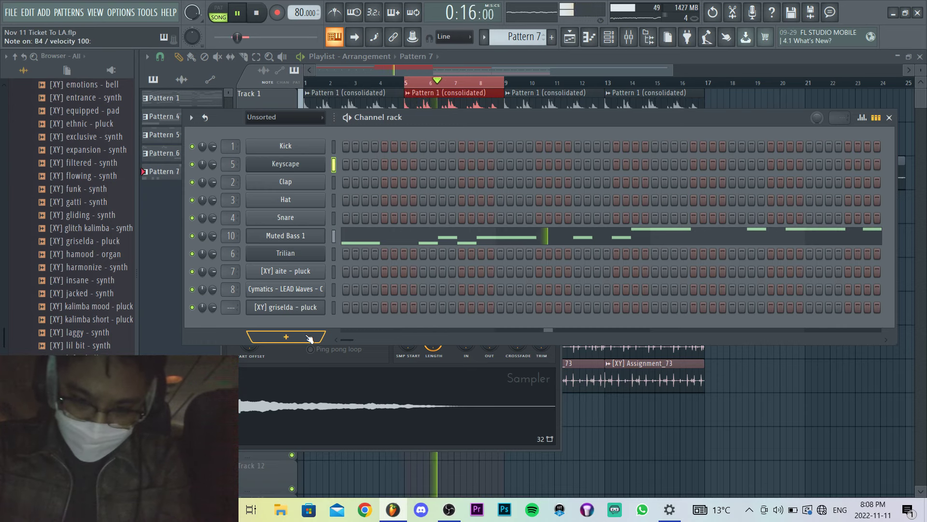
key("space")
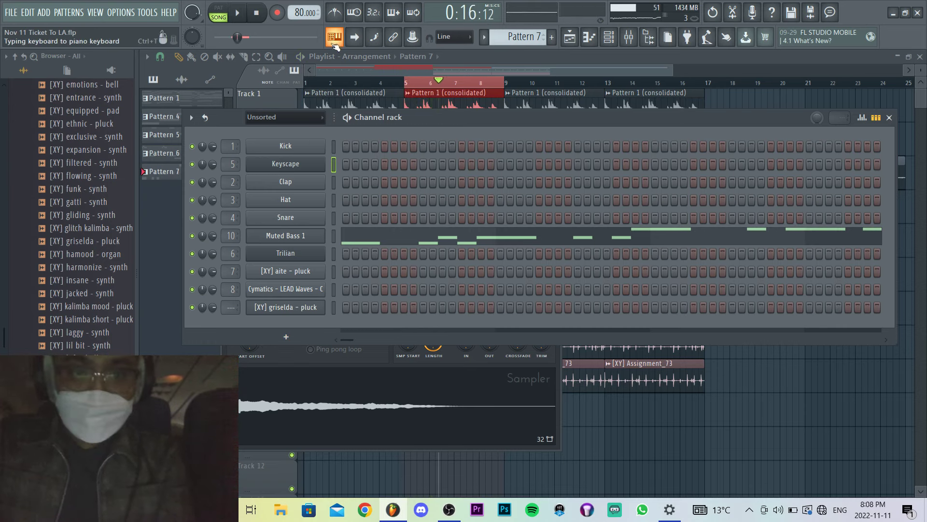
right_click(334, 43)
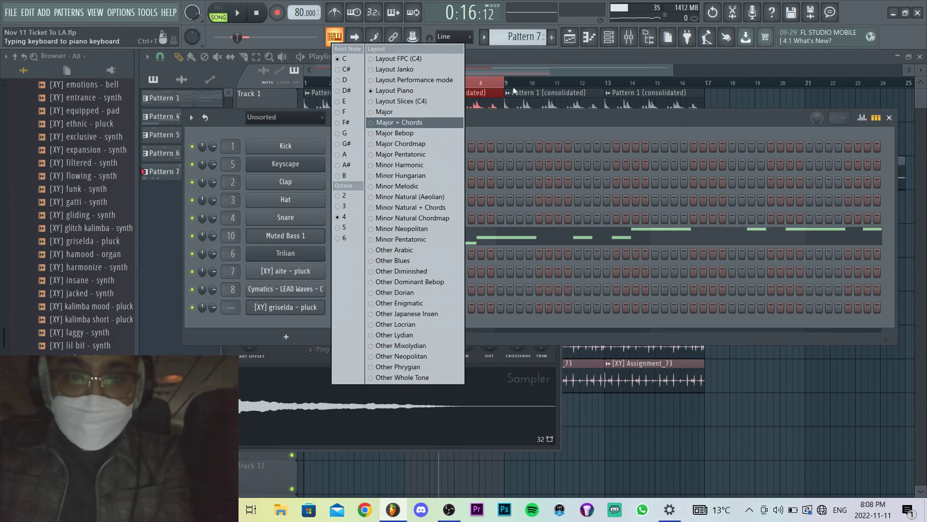
Set the typing keyboard's octave to 5 and audition notes on the Keyscape channel over the loop.
left_click(534, 68)
right_click(342, 44)
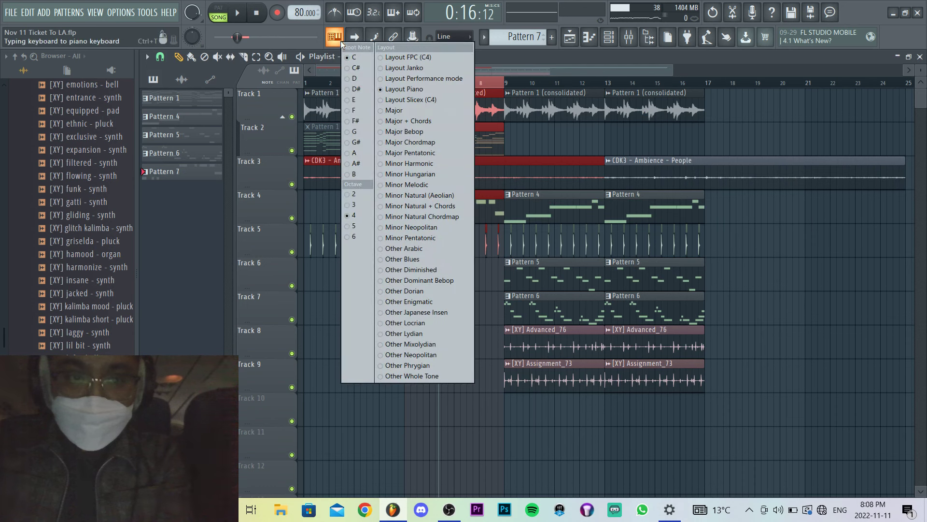
left_click(348, 226)
key("space")
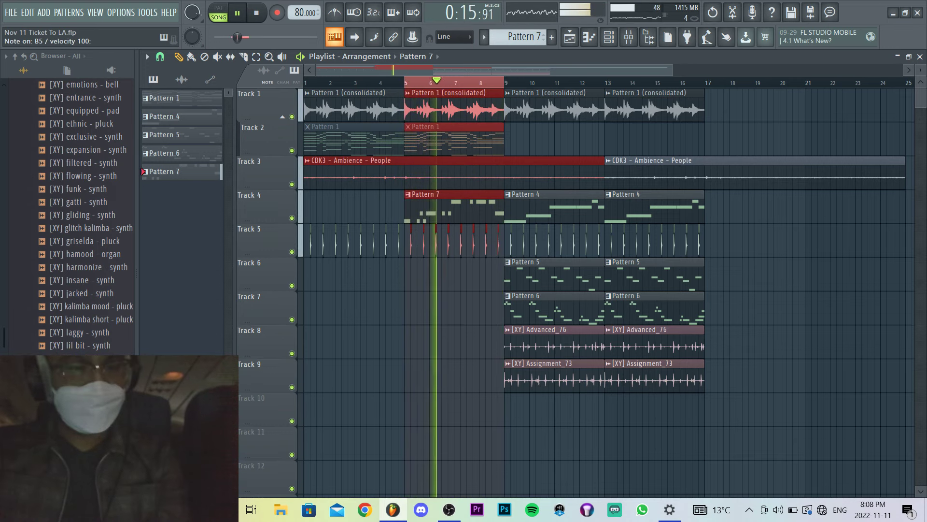
key("space")
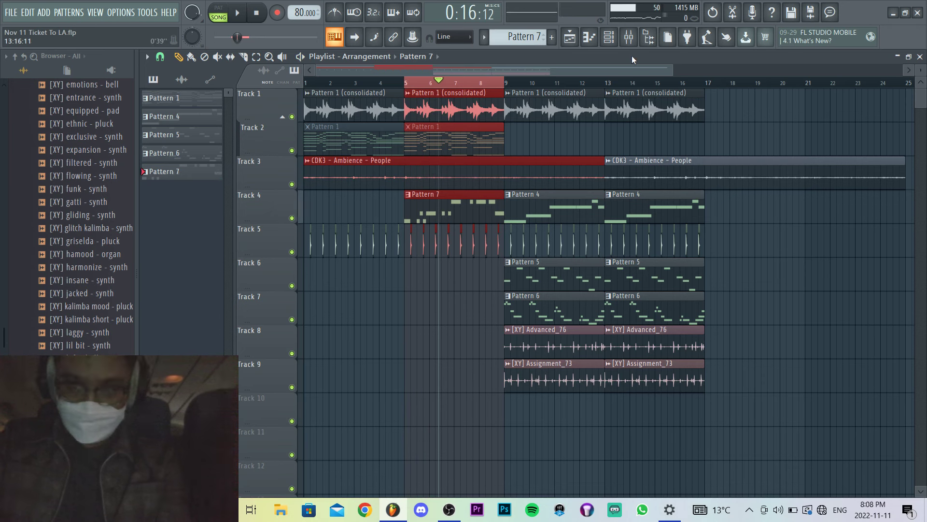
Select the [XY] griselda - pluck channel and audition a melody on it over the looped section.
left_click(612, 41)
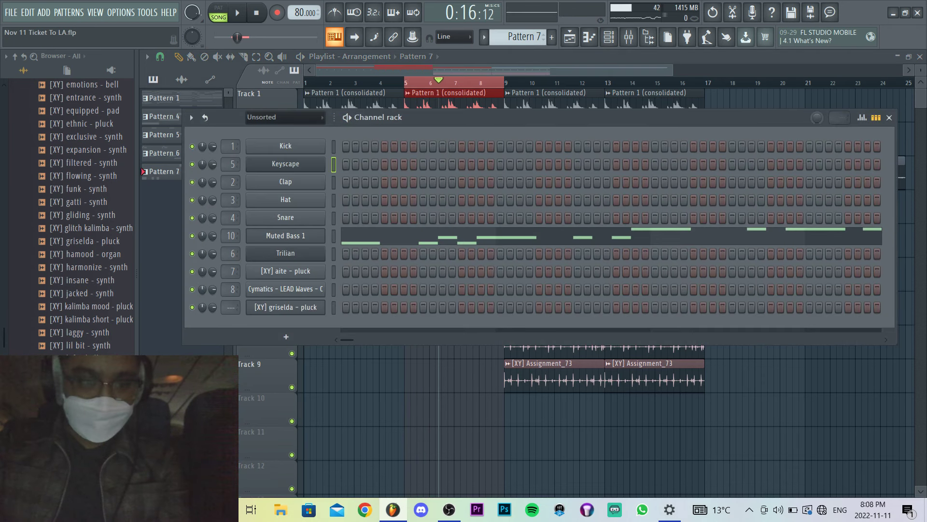
left_click(333, 308)
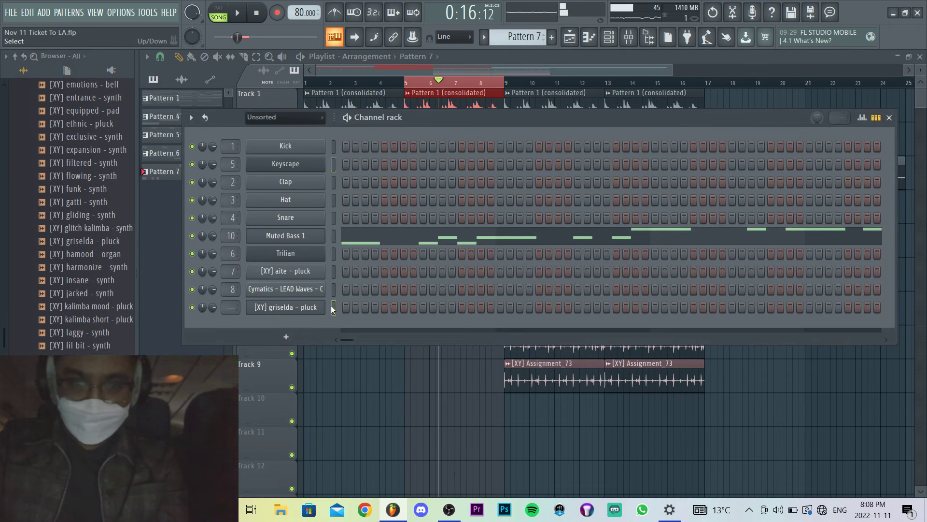
key("space")
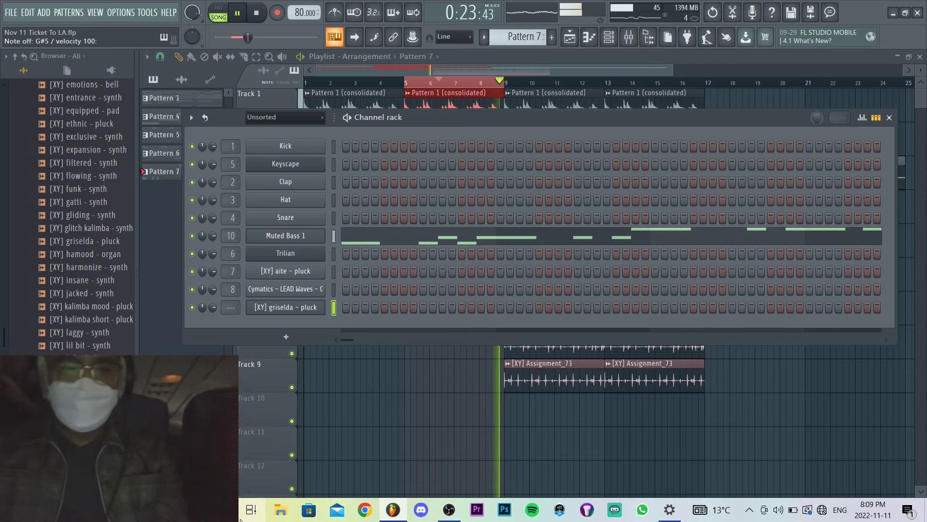
key("space")
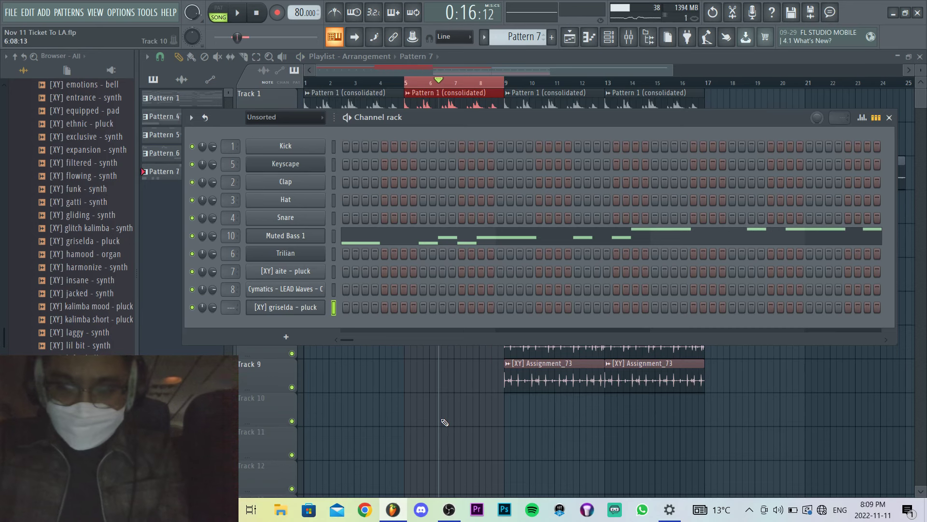
Route the [XY] griselda - pluck channel to mixer track 11 and set the typing keyboard's octave to 4.
key("F9")
left_click(540, 353)
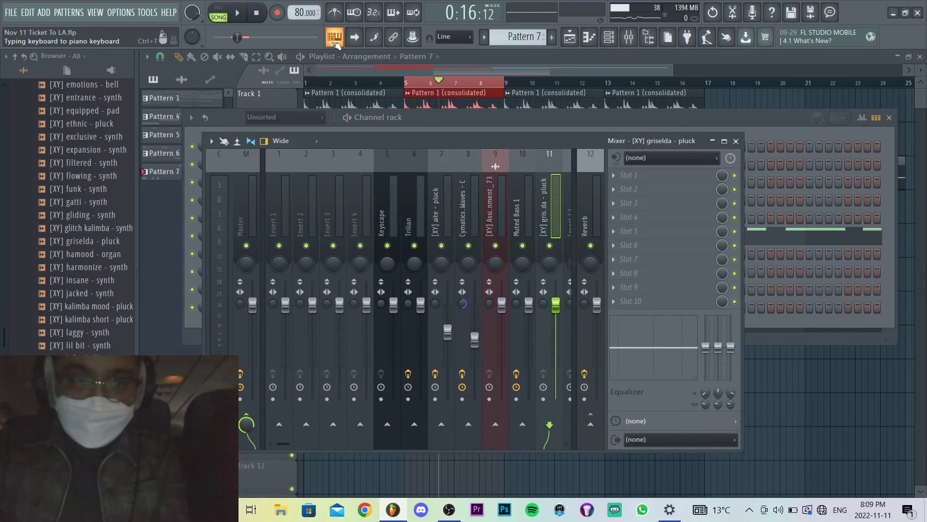
right_click(335, 42)
left_click(348, 215)
Load Edison into the first effect slot of mixer track 11 and move the playhead to bar 8.
left_click(623, 179)
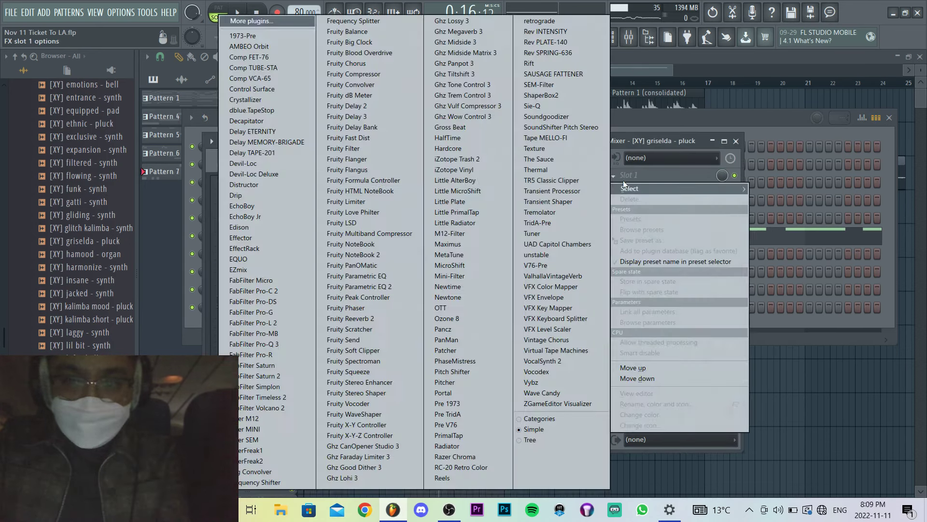
left_click(255, 228)
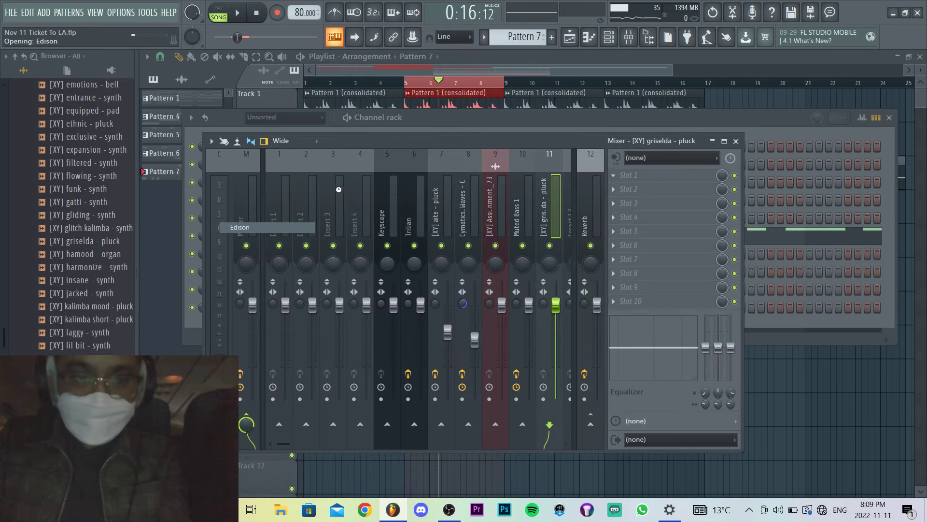
left_click(486, 82)
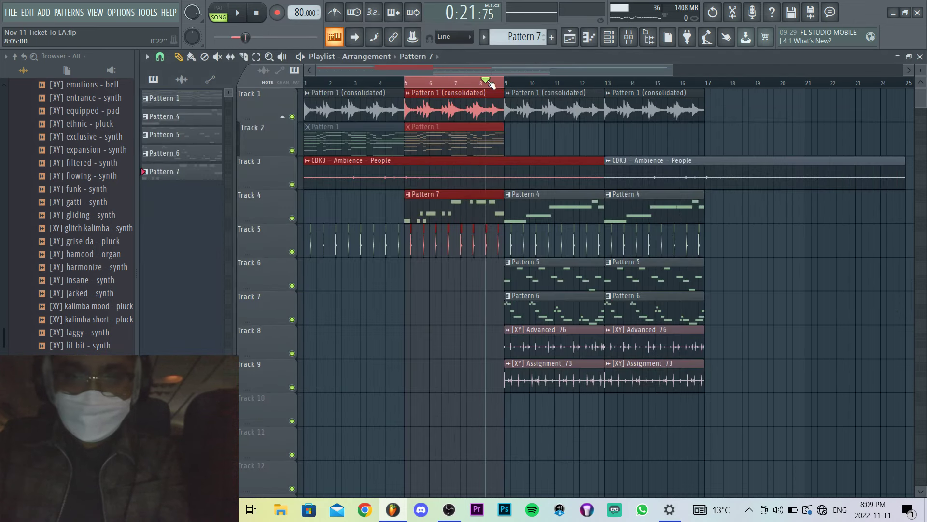
key("F10")
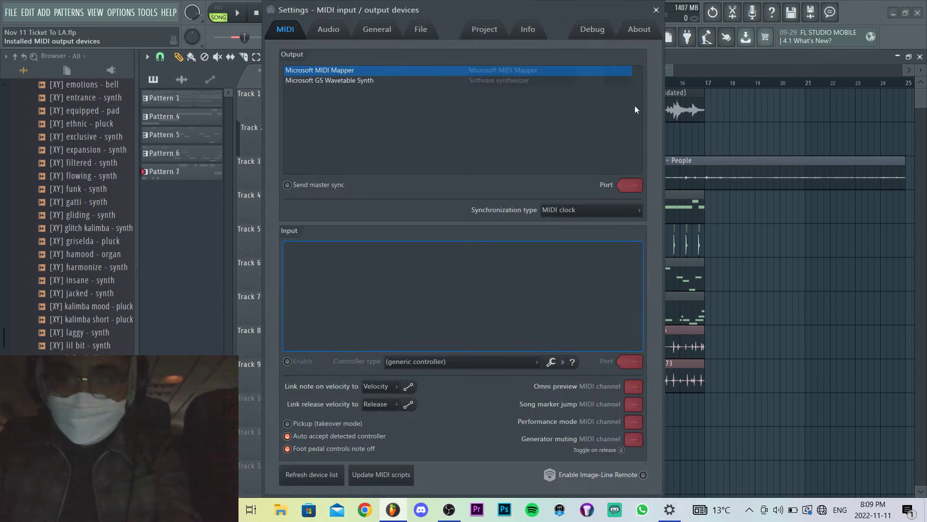
key("F10")
Set Edison's recording mode to On Play and arm it for recording.
key("F9")
left_click(637, 177)
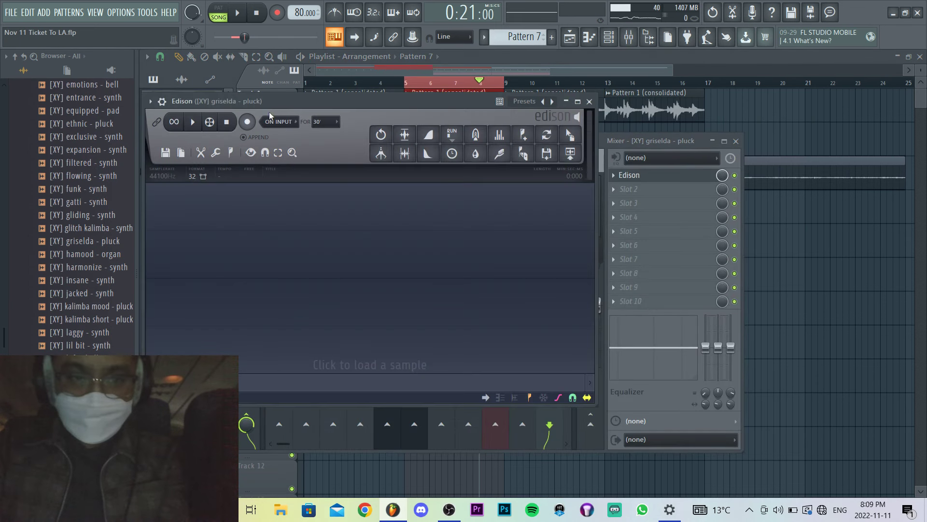
left_click(271, 121)
left_click(279, 166)
left_click(247, 123)
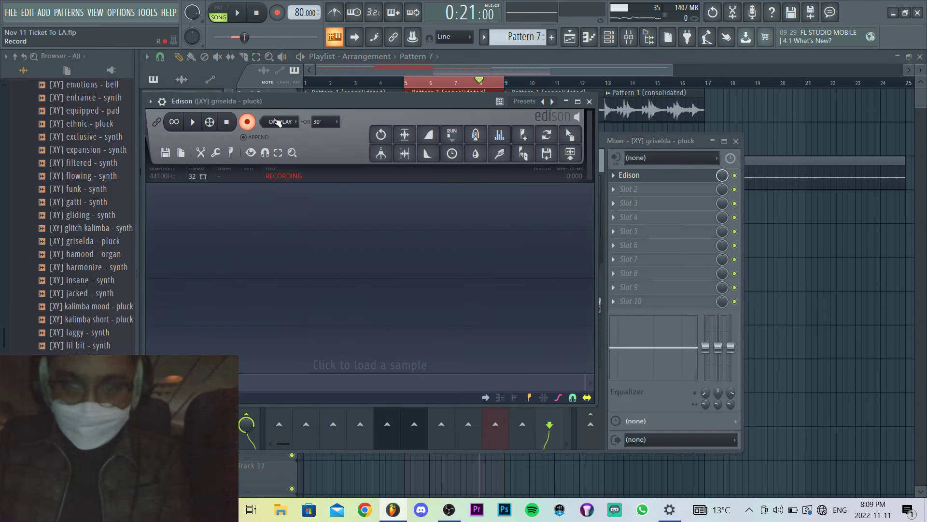
Record a [XY] griselda - pluck melody into Edison over the looping section, and stop both playback and recording.
left_click(605, 41)
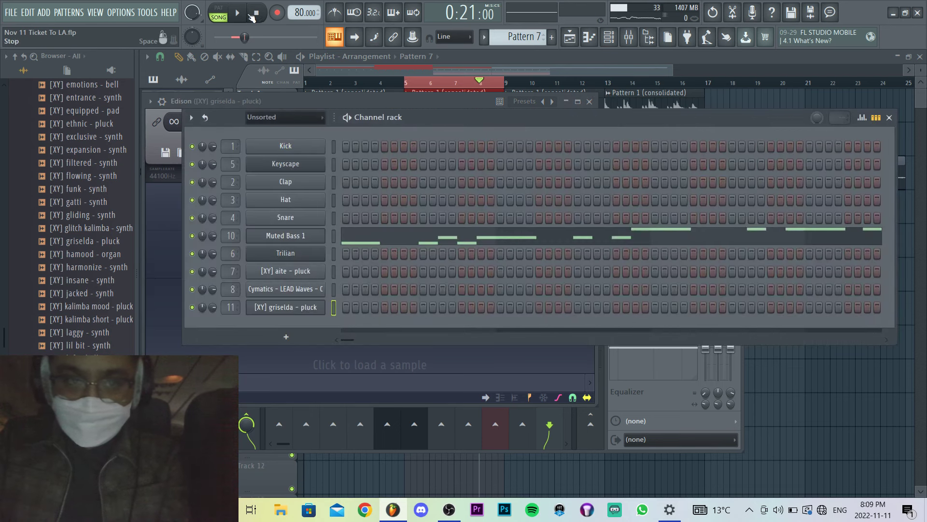
left_click(243, 18)
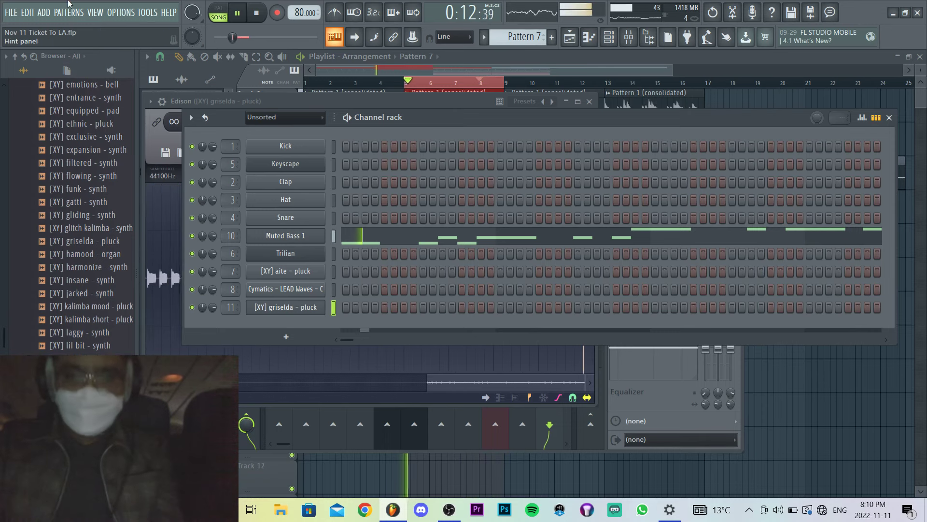
left_click(259, 14)
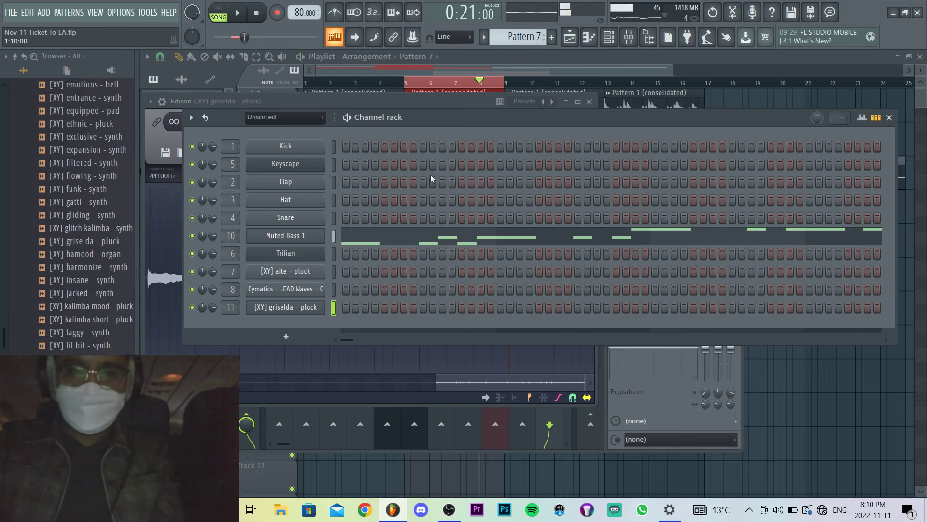
left_click(446, 355)
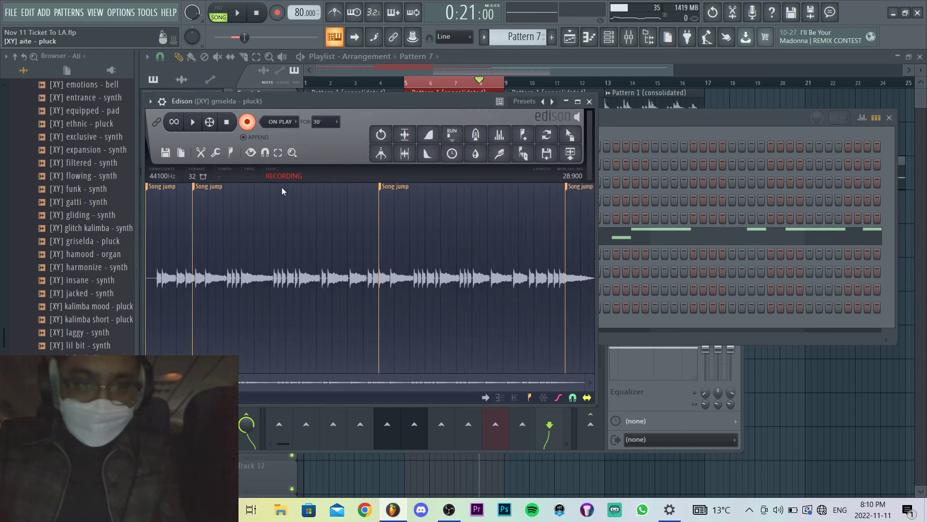
left_click(249, 122)
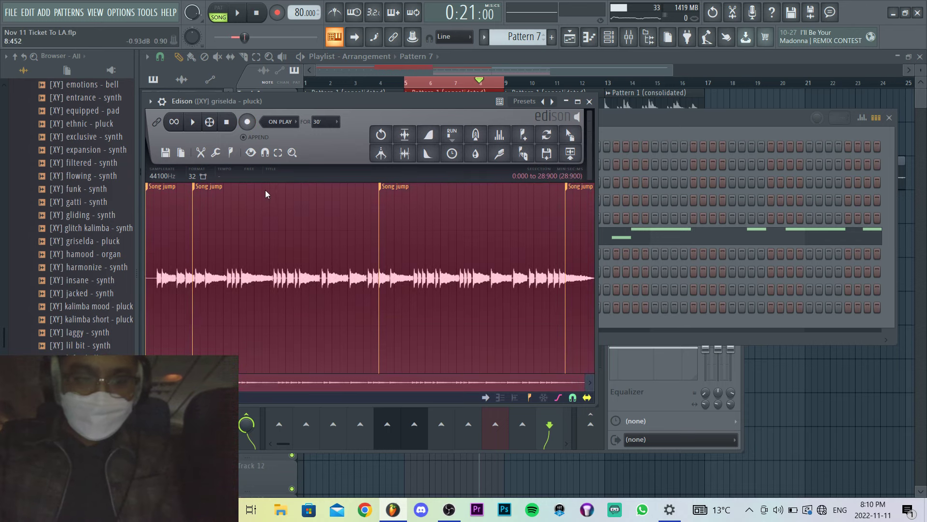
Select the recording between the second and last Song jump markers and place it as an audio clip on playlist track 10 at bar 5.
key("ctrl+s")
key("Escape")
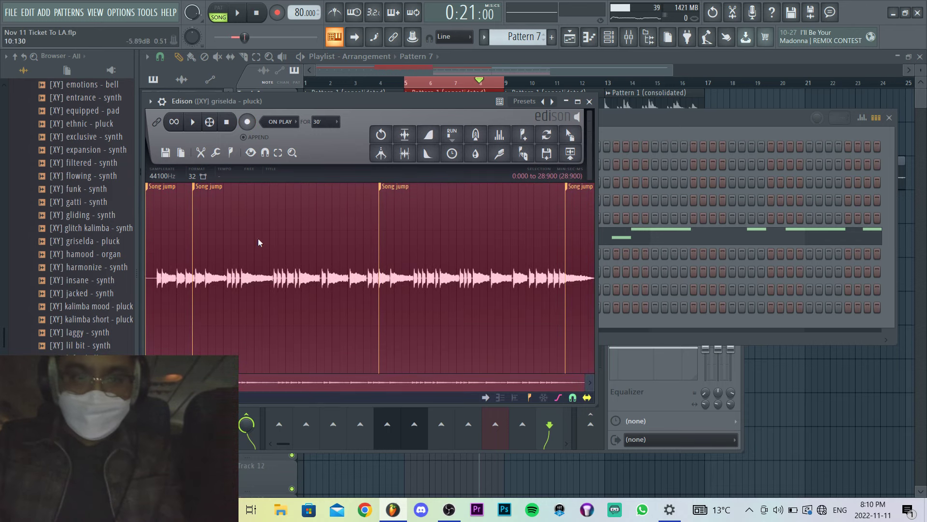
left_click_drag(193, 253, 567, 253)
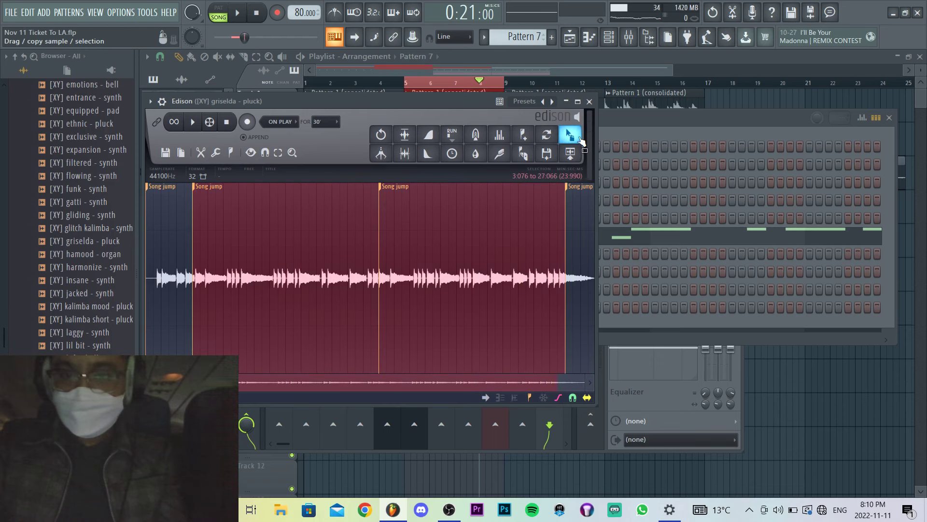
left_click_drag(570, 135, 443, 418)
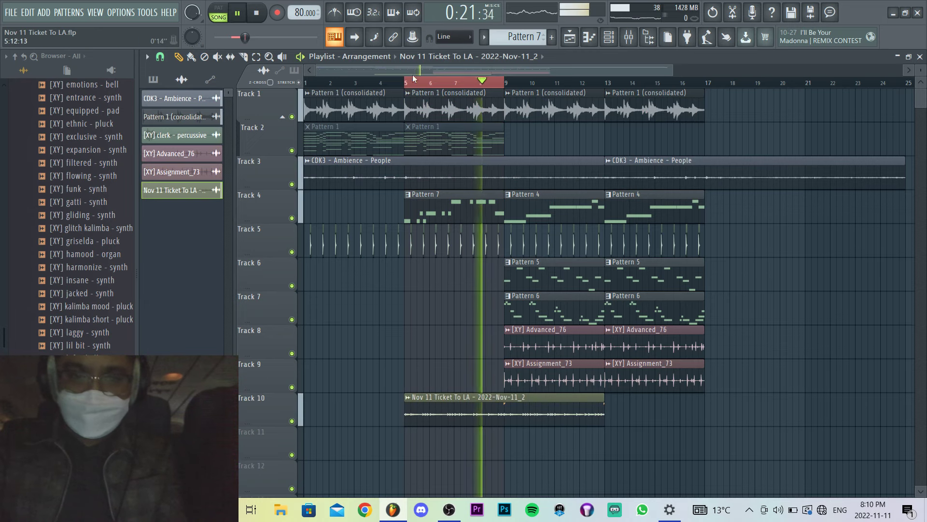
Try to shift the recorded pluck clip on track 10 during playback, and undo the moves.
key("space")
scroll(435, 373, "down", 2)
scroll(406, 371, "up", 6)
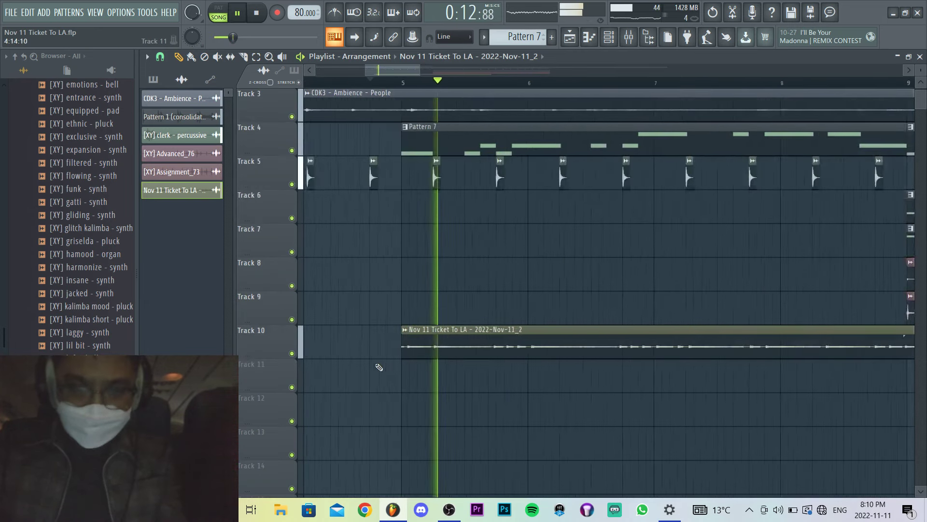
key("ctrl+z")
key("ctrl+z")
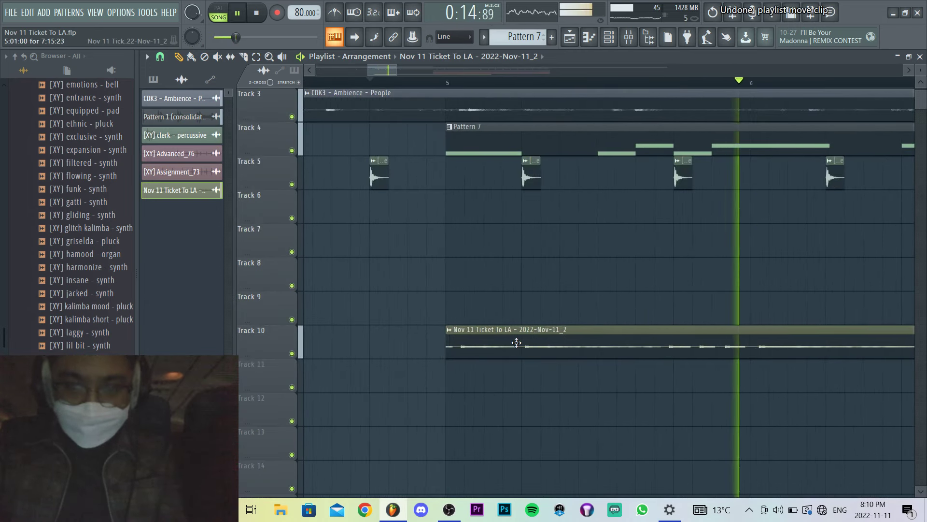
left_click_drag(515, 342, 526, 345)
key("ctrl+z")
Turn off the typing keyboard, activate the playlist's Slip tool, and undo the last move of the recorded pluck clip.
left_click(333, 34)
key("space")
key("space")
key("s")
scroll(389, 344, "down", 8)
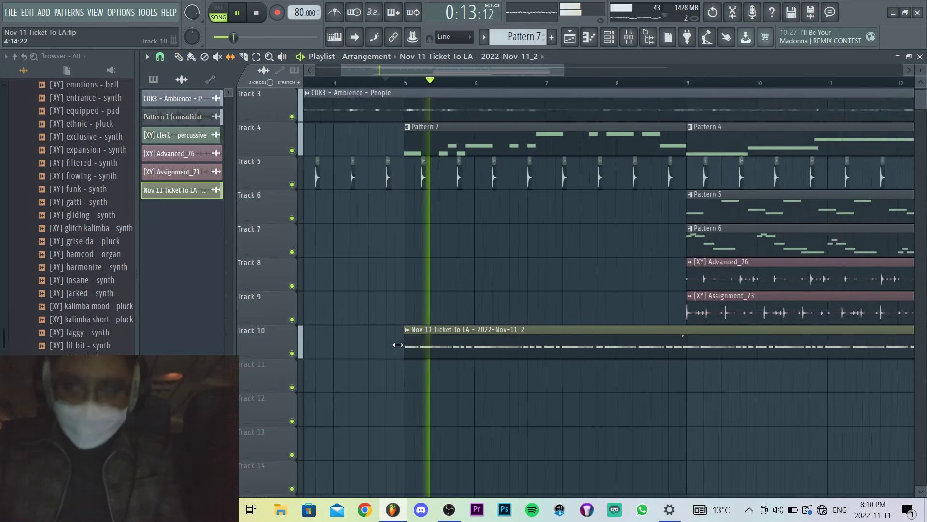
scroll(401, 342, "up", 6)
key("ctrl+z")
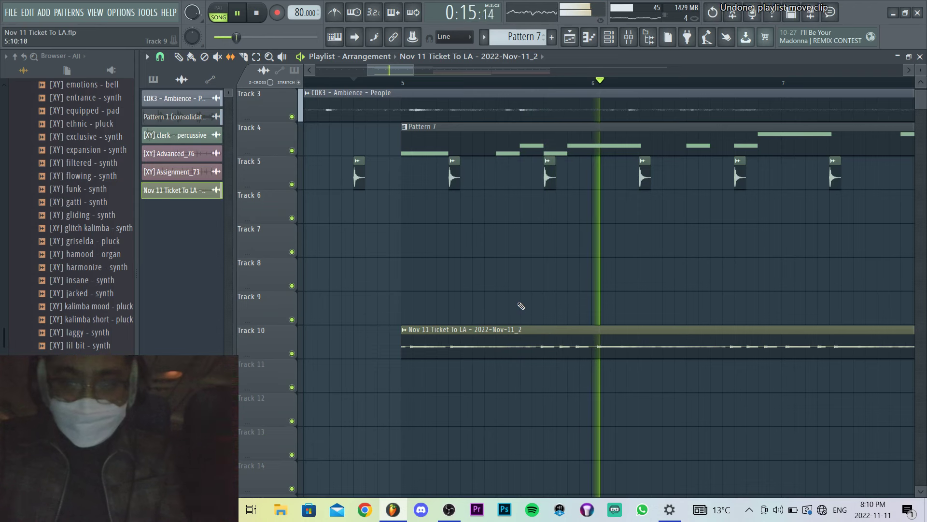
Route the recorded pluck clip on playlist track 10 to mixer track 13.
scroll(520, 307, "down", 3)
double_click(492, 351)
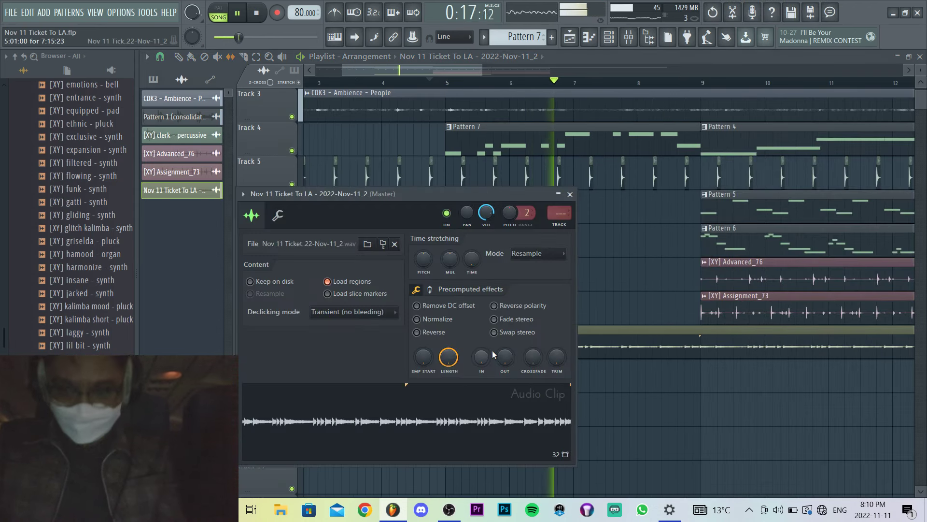
left_click(559, 211)
Listen through bars 7 to 11 and check the recorded pluck clip's timing against the bass, patterns and percussion loops.
scroll(596, 282, "up", 3)
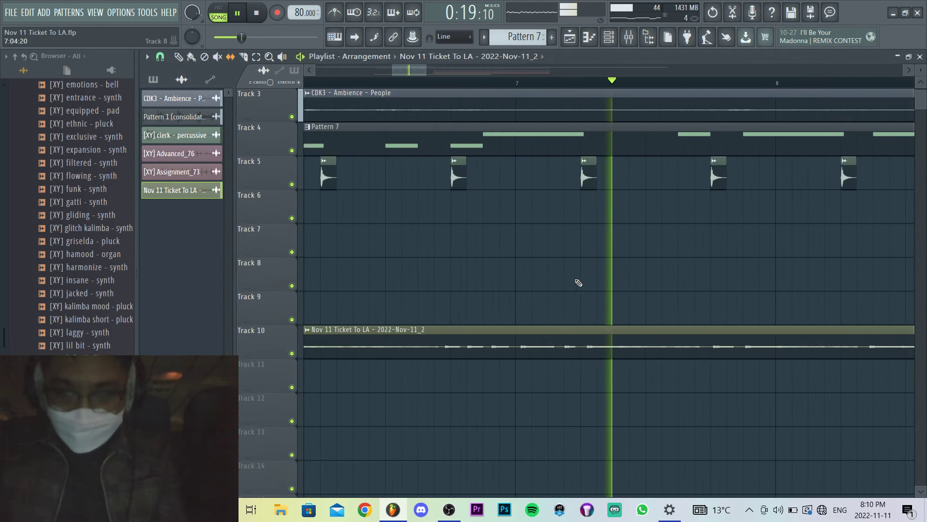
scroll(556, 309, "down", 2)
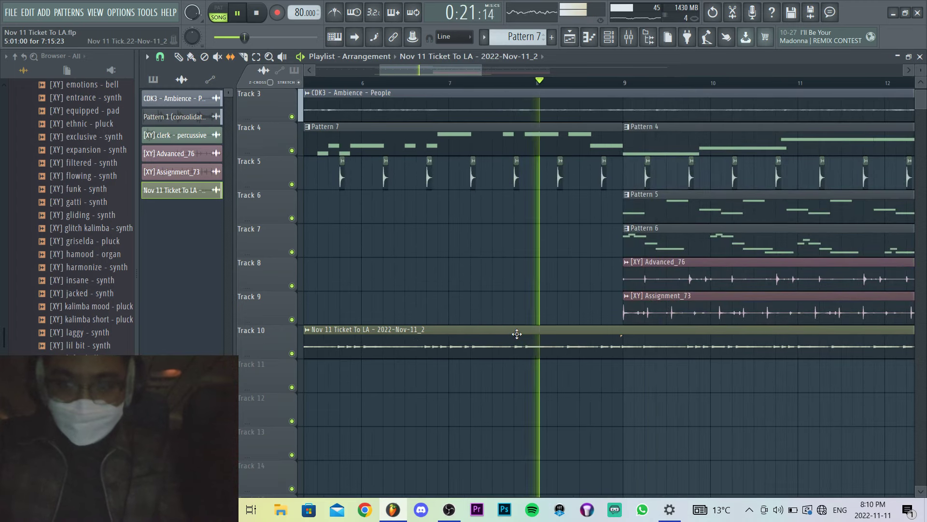
scroll(515, 338, "down", 2)
scroll(591, 327, "up", 2)
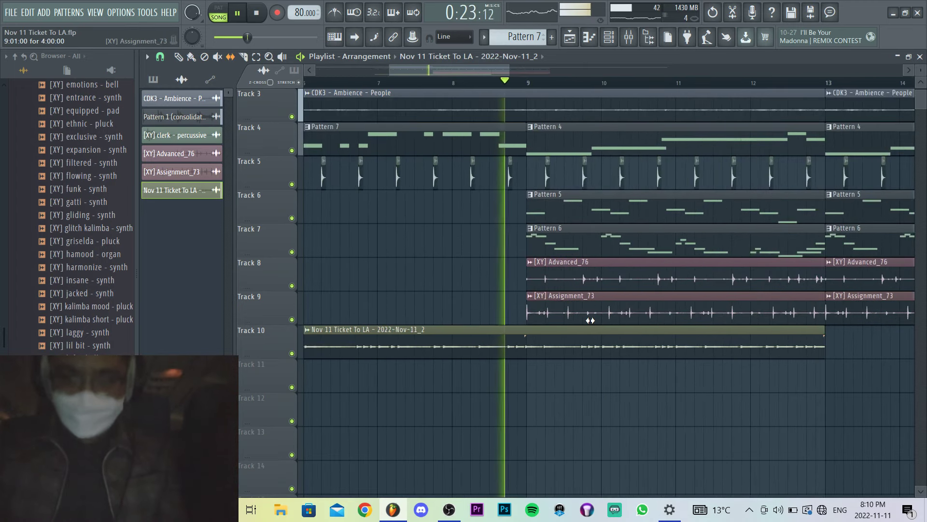
scroll(590, 316, "down", 2)
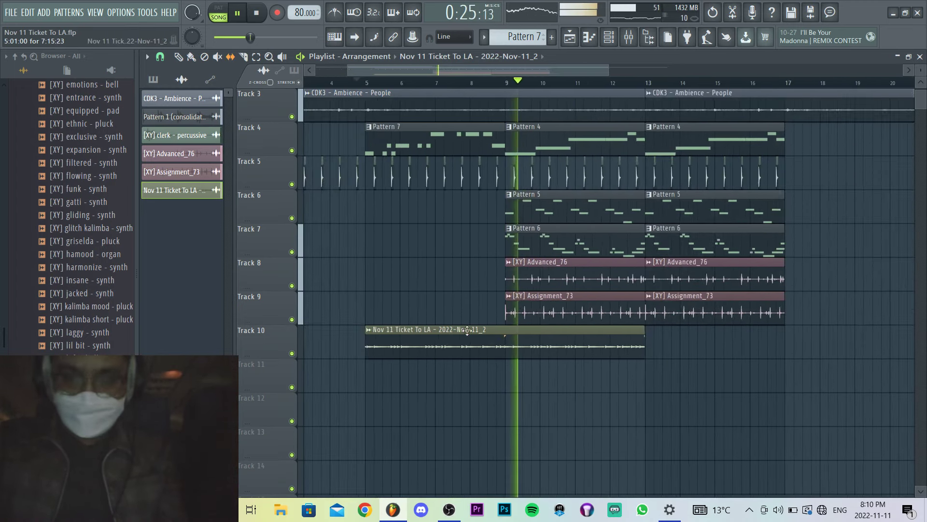
scroll(607, 312, "up", 1)
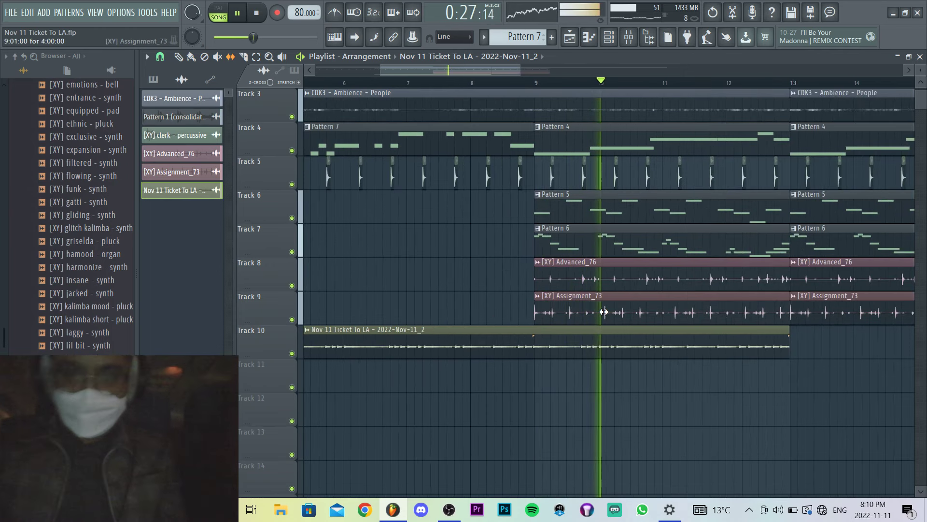
scroll(607, 317, "down", 2)
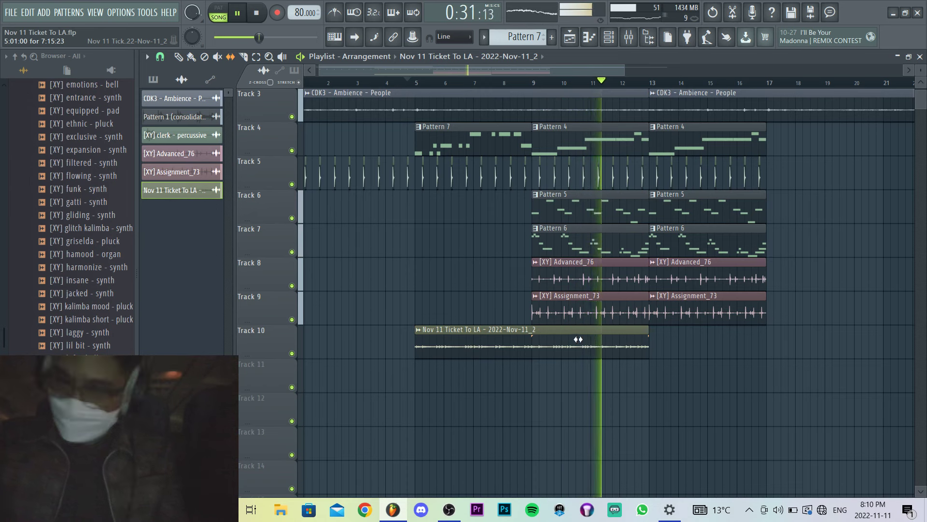
Try reversing the recorded pluck clip on track 10 and lowering its pitch by 1200 cents in Auto stretch mode.
left_click(406, 81)
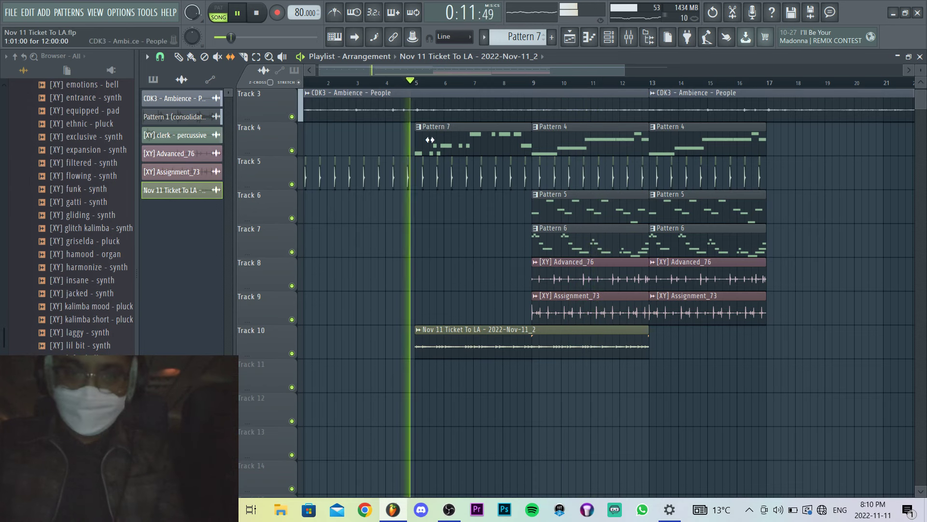
double_click(444, 329)
key("F9")
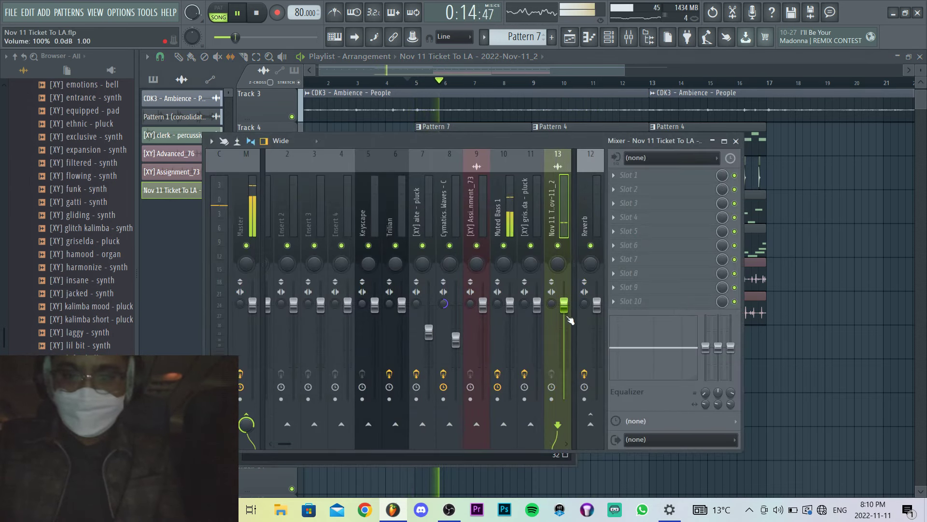
key("F5")
double_click(476, 330)
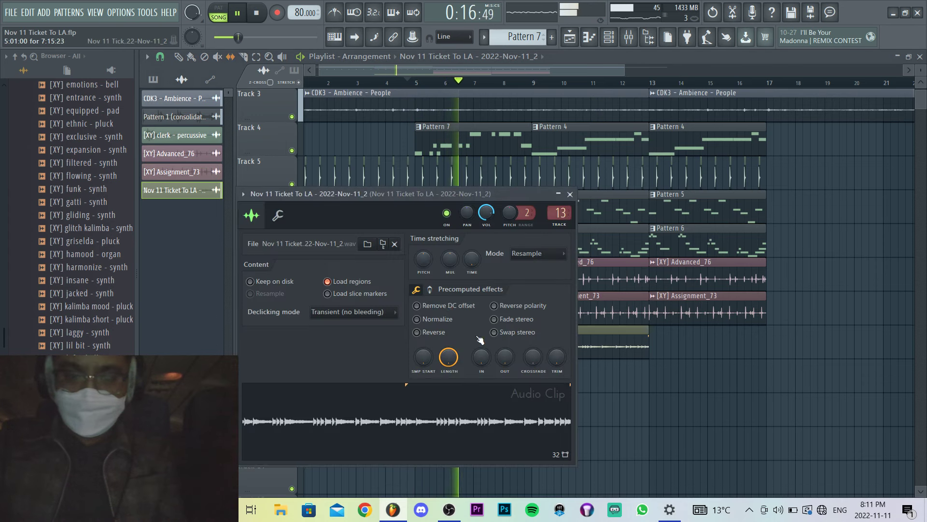
key("space")
left_click(437, 332)
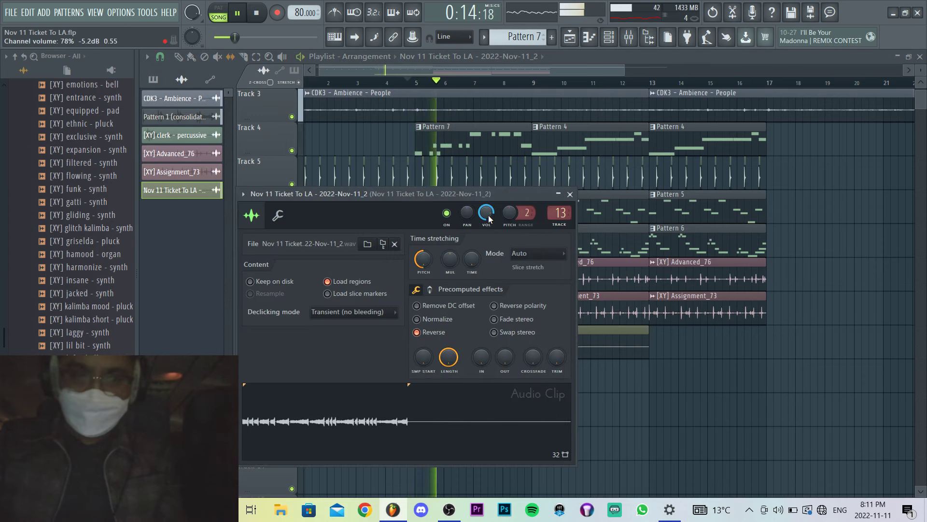
Reset the recorded pluck clip's pitch shift and turn off its Reverse effect.
right_click(424, 261)
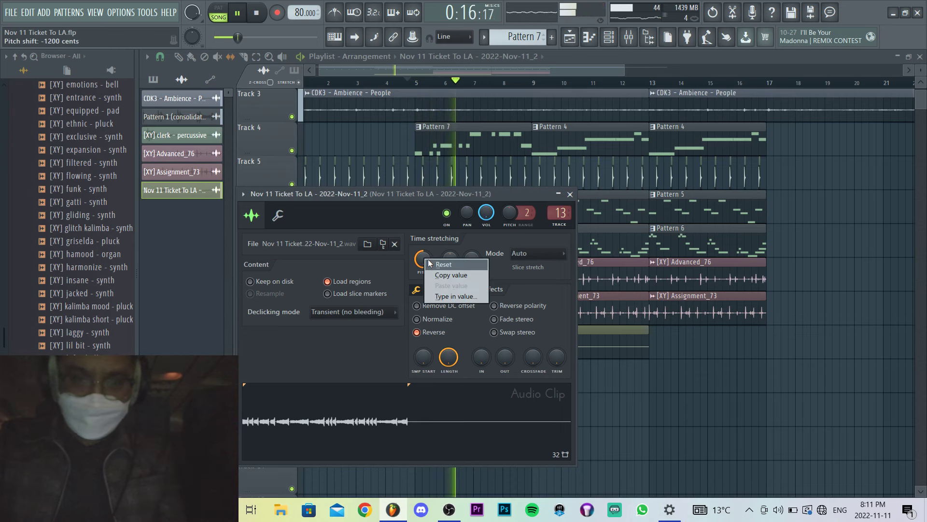
left_click(437, 263)
left_click(700, 375)
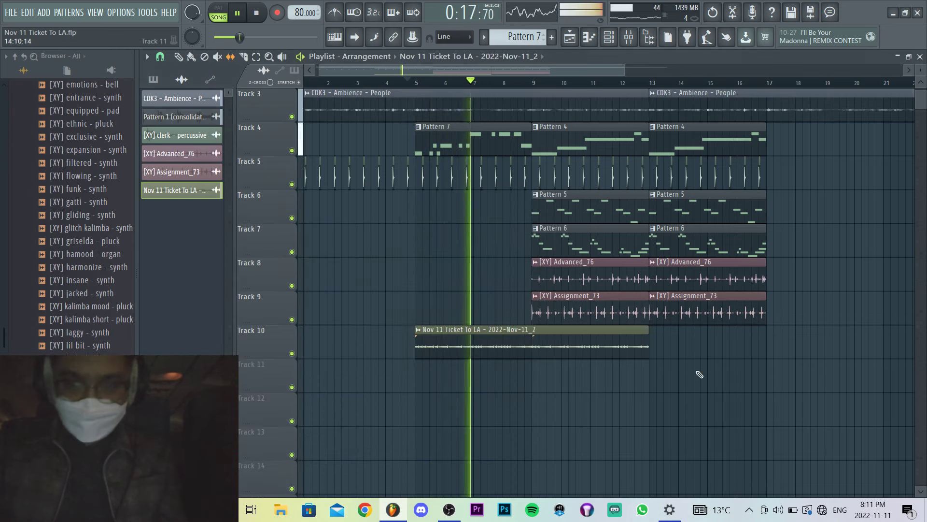
double_click(465, 340)
left_click(416, 332)
key("space")
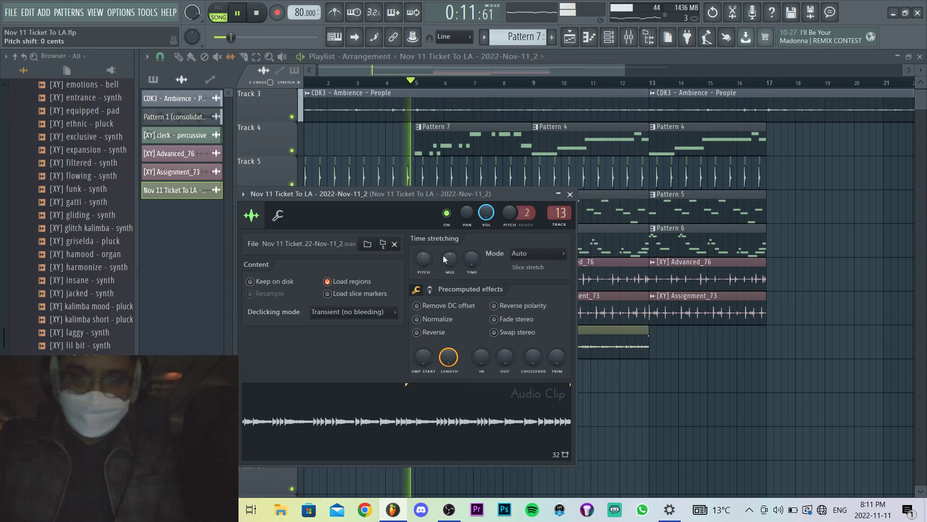
left_click(678, 396)
Play from just before bar 5, then pan mixer track 13 left, lower its fader and send it to the Reverb track.
scroll(387, 339, "up", 8)
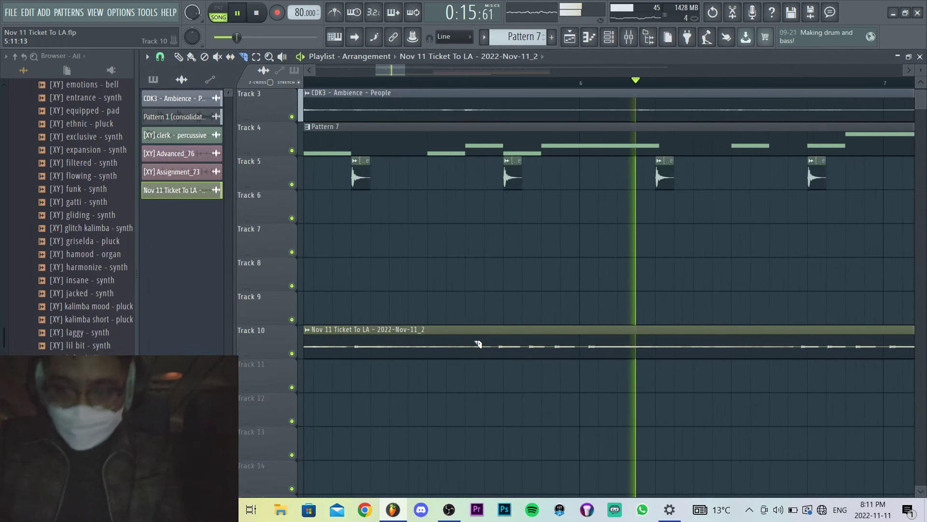
scroll(449, 339, "down", 4)
key("l")
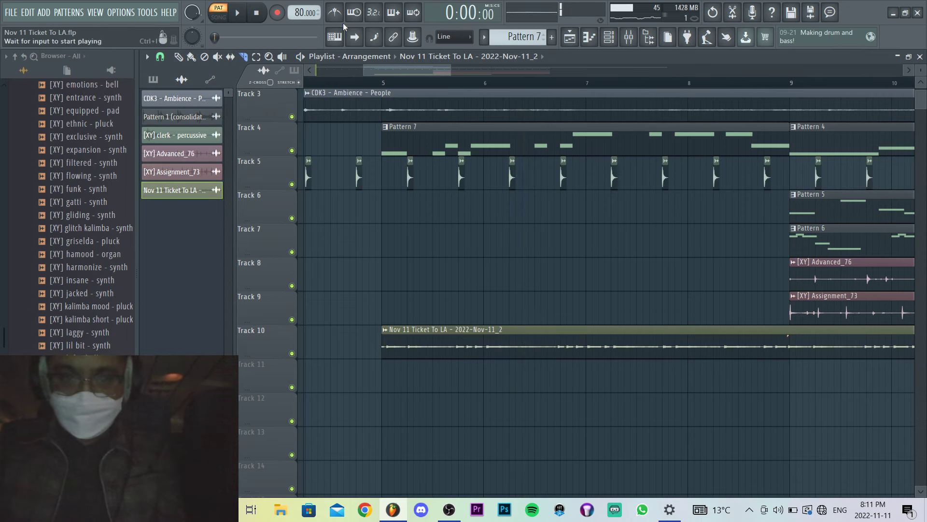
key("l")
key("space")
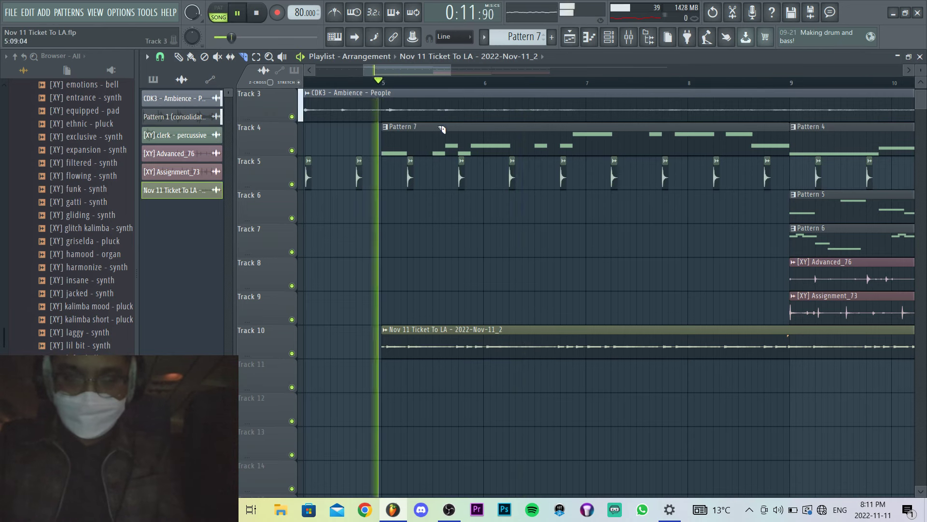
double_click(509, 331)
key("F9")
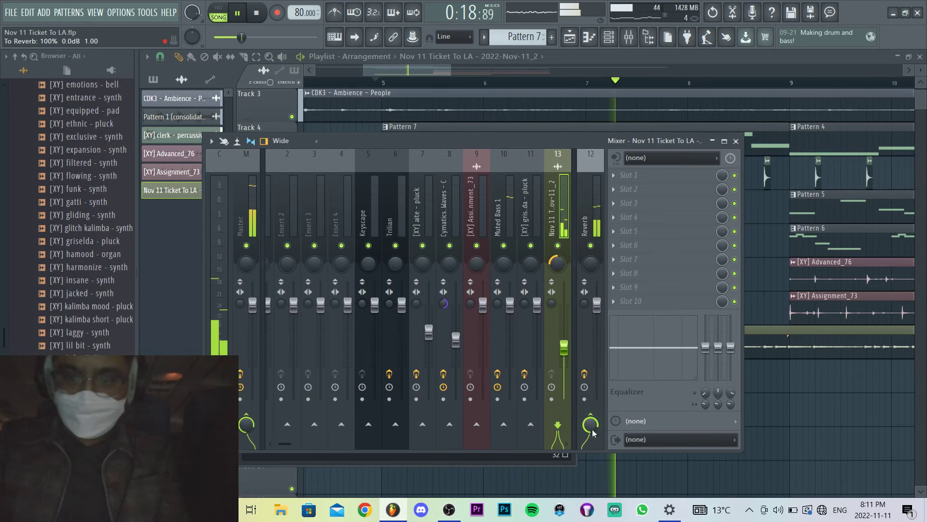
key("F9")
scroll(439, 356, "down", 2)
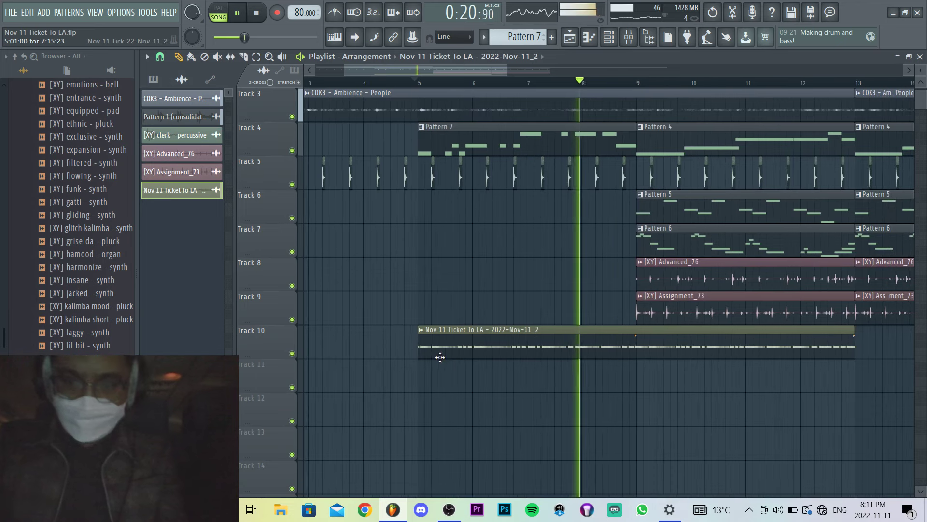
Move the recorded pluck clip on track 10 to start at bar 1 and play the song from there.
scroll(592, 339, "up", 2)
scroll(593, 339, "down", 4)
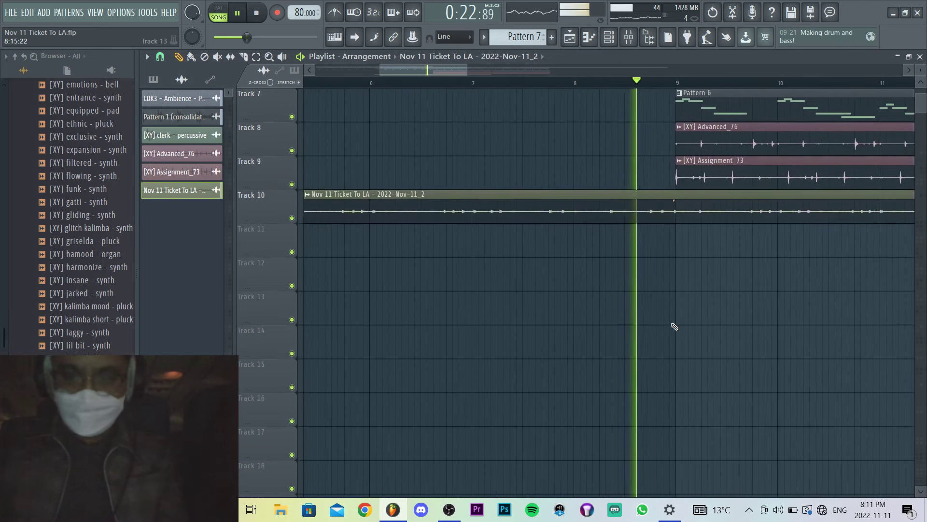
scroll(671, 327, "down", 3)
scroll(698, 313, "up", 2)
scroll(518, 245, "down", 3)
left_click_drag(454, 210, 248, 213)
left_click(313, 81)
Listen from bar 1 and delete the recorded pluck clip from track 10.
scroll(283, 176, "up", 2)
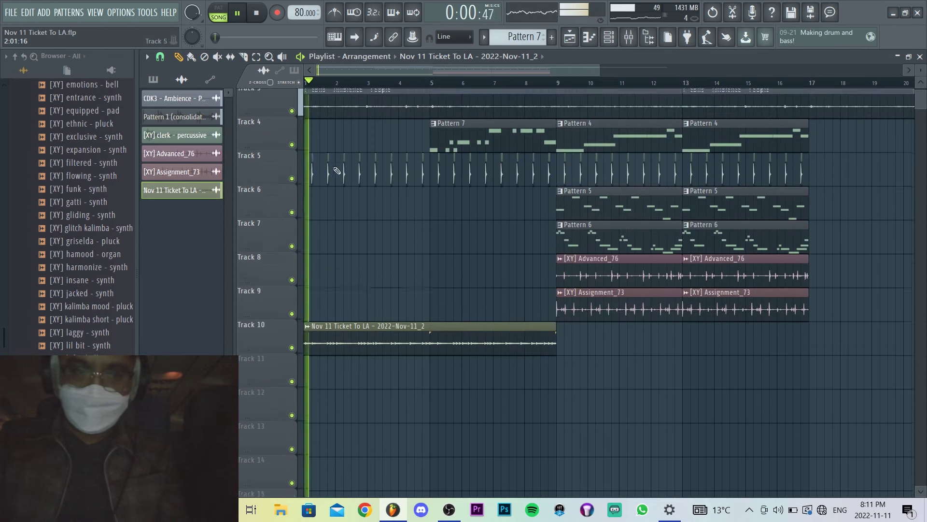
scroll(283, 176, "up", 2)
scroll(356, 197, "up", 3)
scroll(354, 202, "up", 2)
scroll(355, 208, "down", 3)
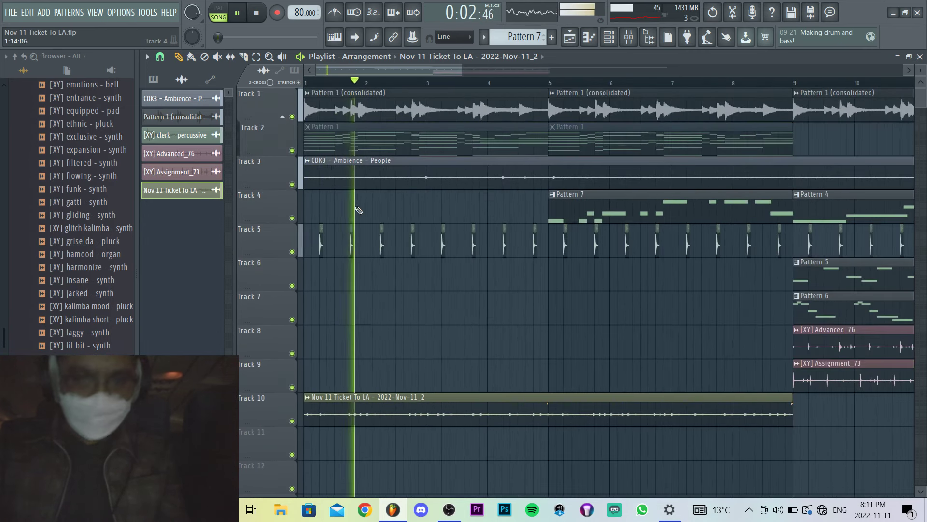
scroll(425, 256, "down", 1)
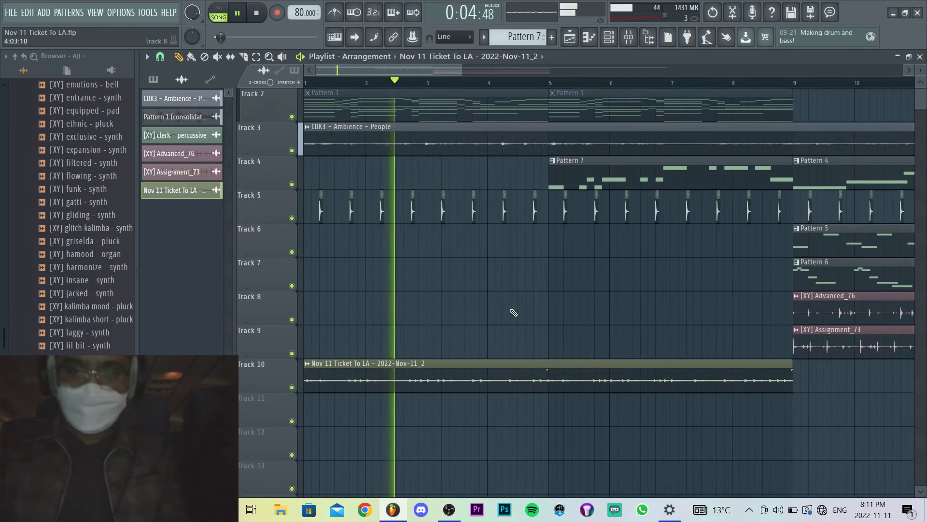
scroll(397, 296, "down", 3)
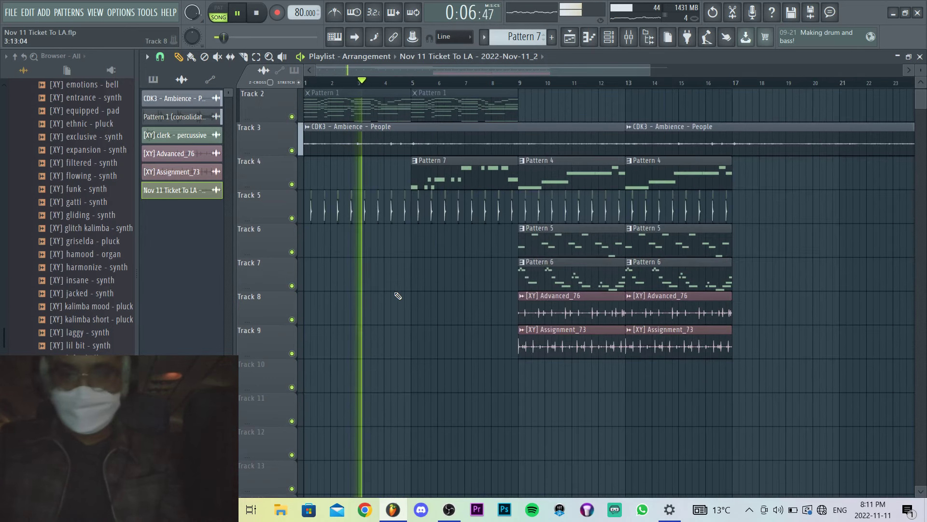
scroll(510, 251, "up", 1)
scroll(560, 227, "down", 1)
Cut off the CDK3 - Ambience clip on track 3 at bar 17 and collapse the VOX sample folder.
scroll(543, 191, "up", 5)
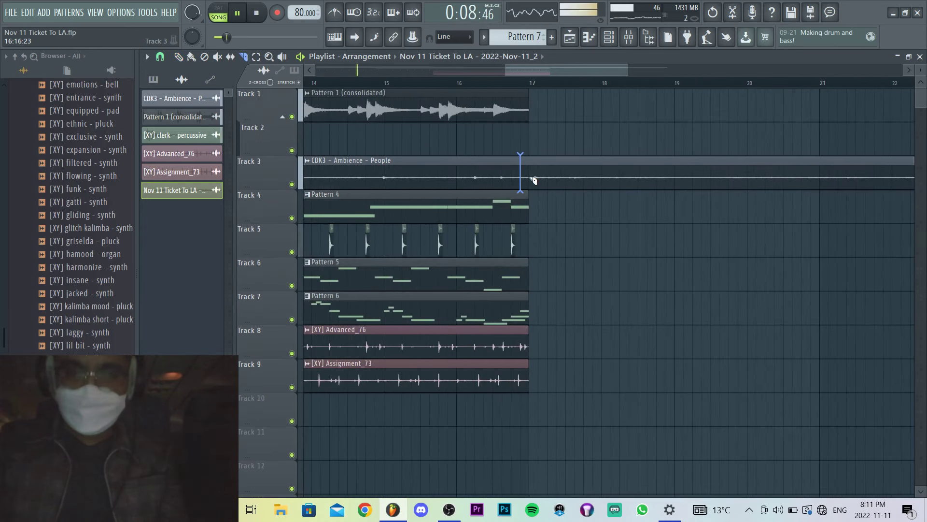
scroll(550, 180, "down", 3)
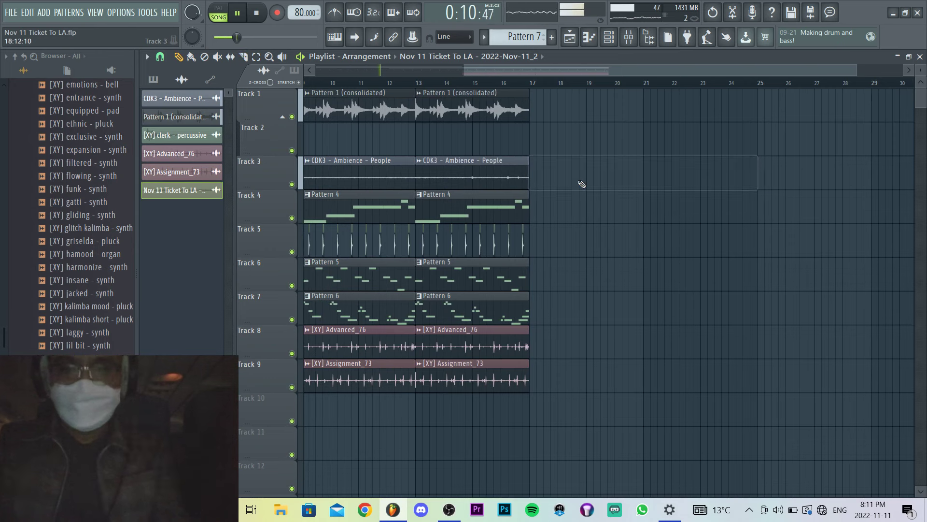
scroll(101, 346, "down", 8)
left_click(99, 352)
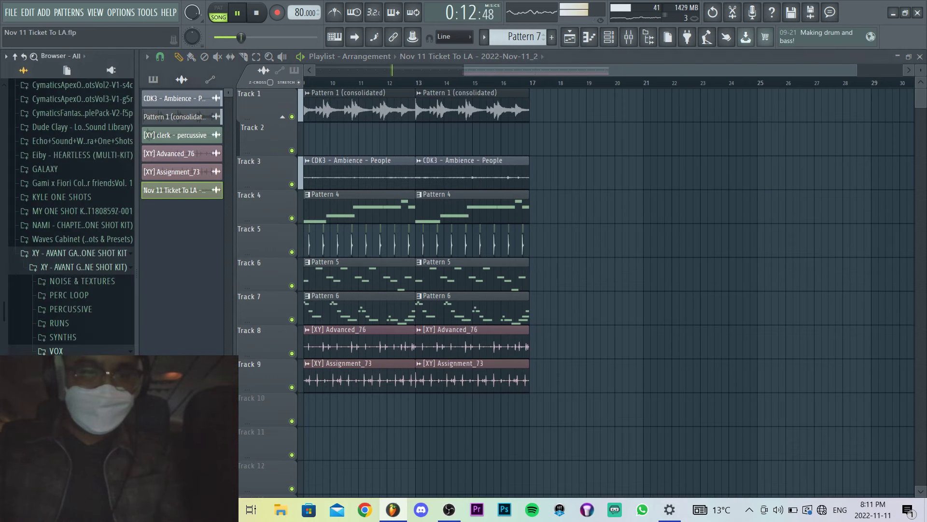
Listen to the arrangement from bar 7 to bar 11 without the pluck clip and look over the mixer levels.
scroll(470, 288, "down", 2)
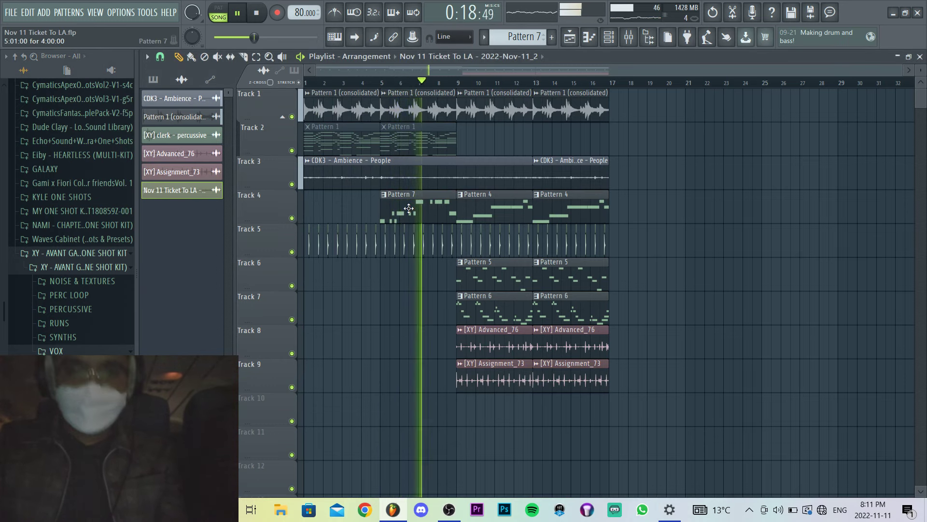
key("F9")
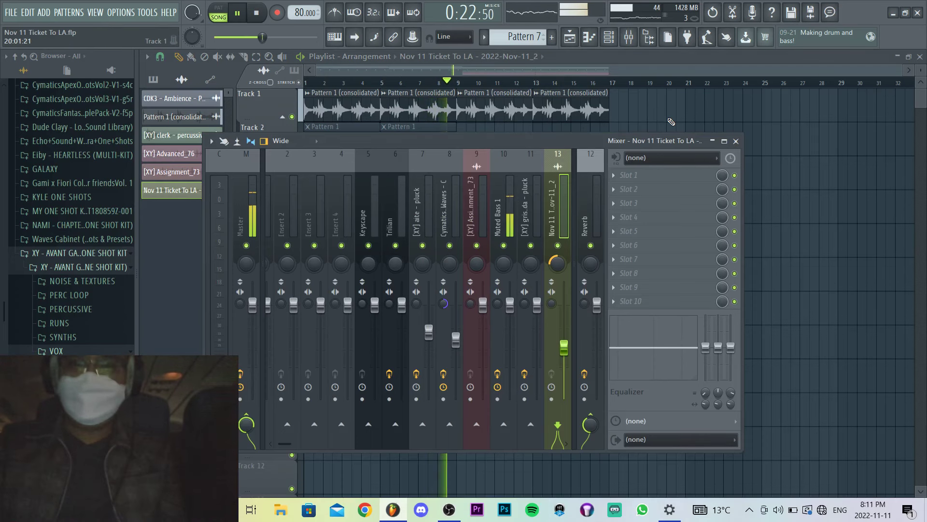
key("F9")
scroll(483, 182, "up", 3)
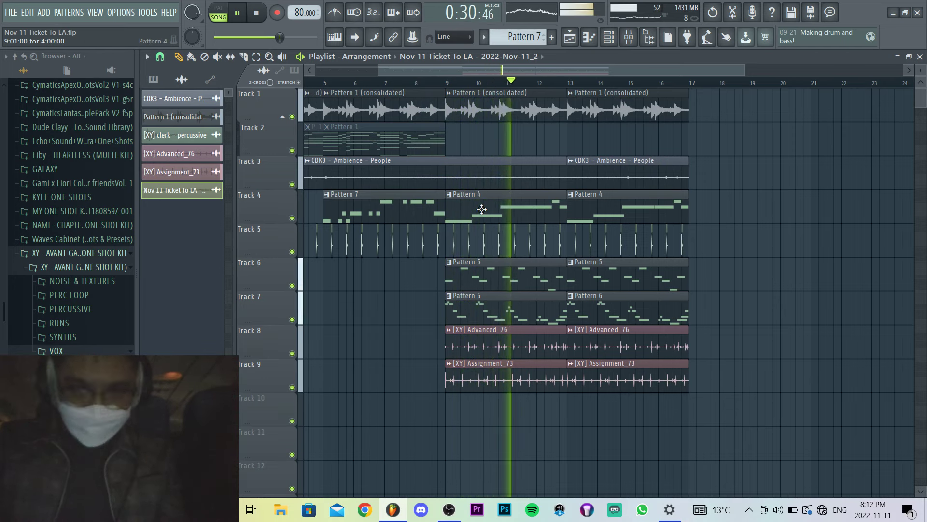
scroll(481, 209, "down", 2)
Insert one playlist track above track 1 and place a Pattern 1 (consolidated) clip on it at bar 9.
right_click(271, 92)
left_click(298, 317)
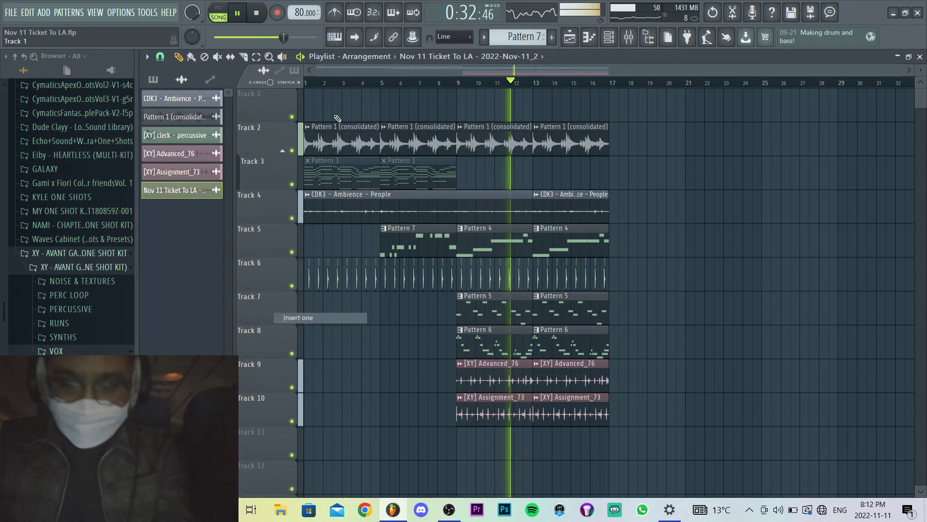
left_click(472, 129)
left_click(455, 104)
scroll(477, 132, "up", 2)
left_click_drag(455, 103, 481, 103)
Make the Pattern 1 (consolidated) clip on track 1 unique and raise its time-stretching pitch.
right_click(427, 93)
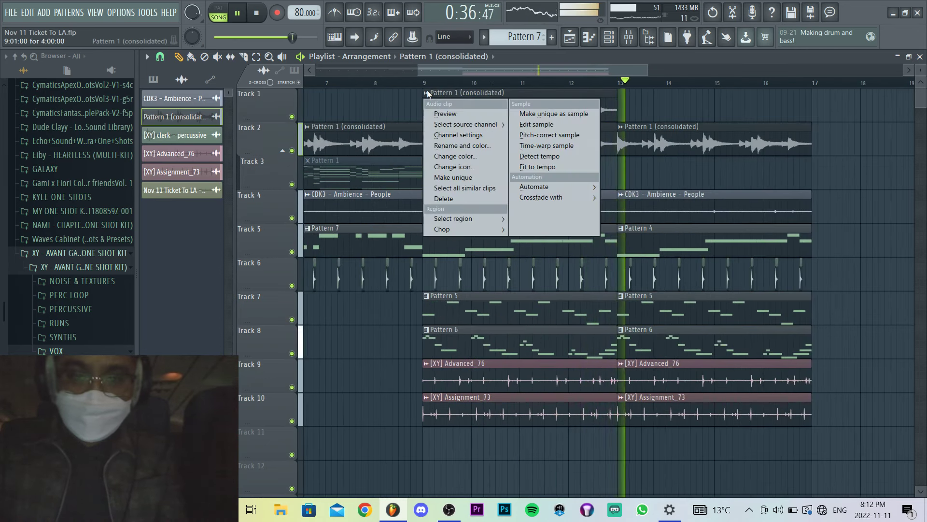
left_click(453, 177)
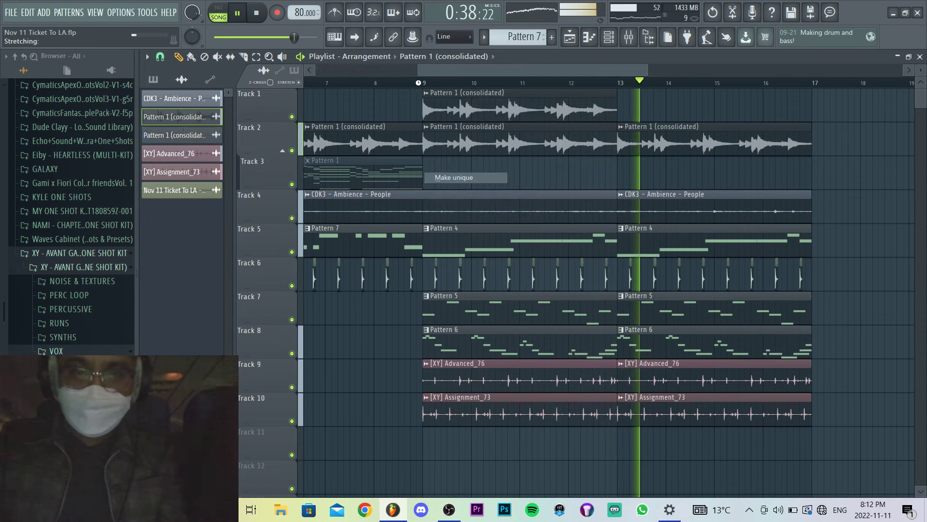
left_click(417, 81)
double_click(441, 93)
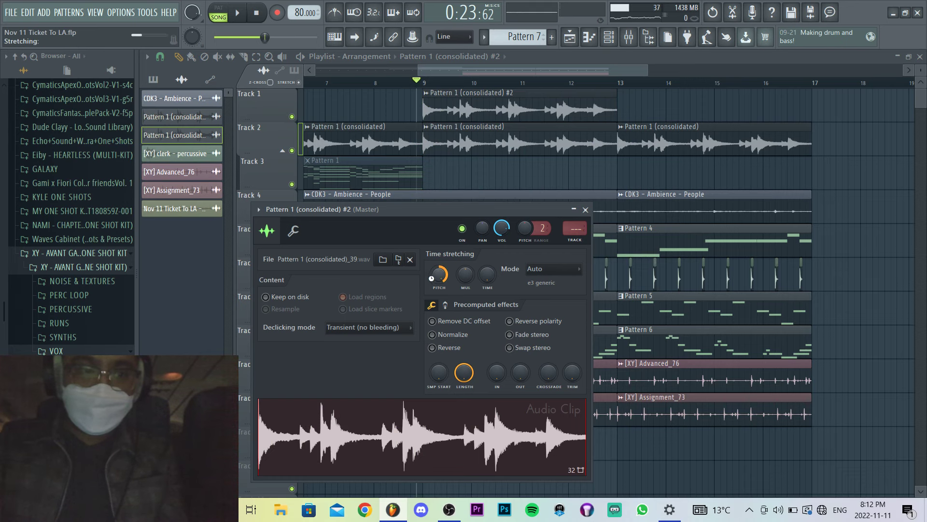
key("space")
Duplicate the pitched clip on track 1 to bar 13 and route its channel to mixer track 14.
left_click(590, 97, "ctrl")
key("ctrl+b")
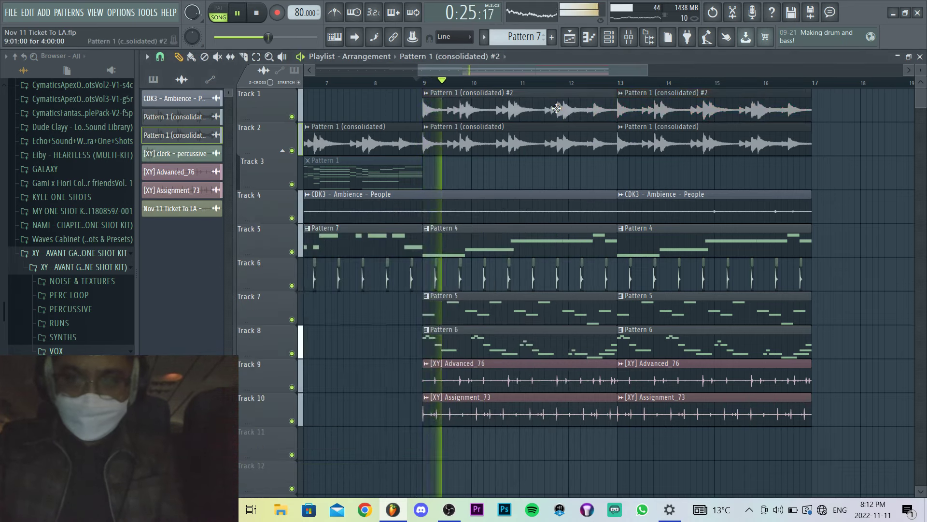
double_click(580, 94)
key("F9")
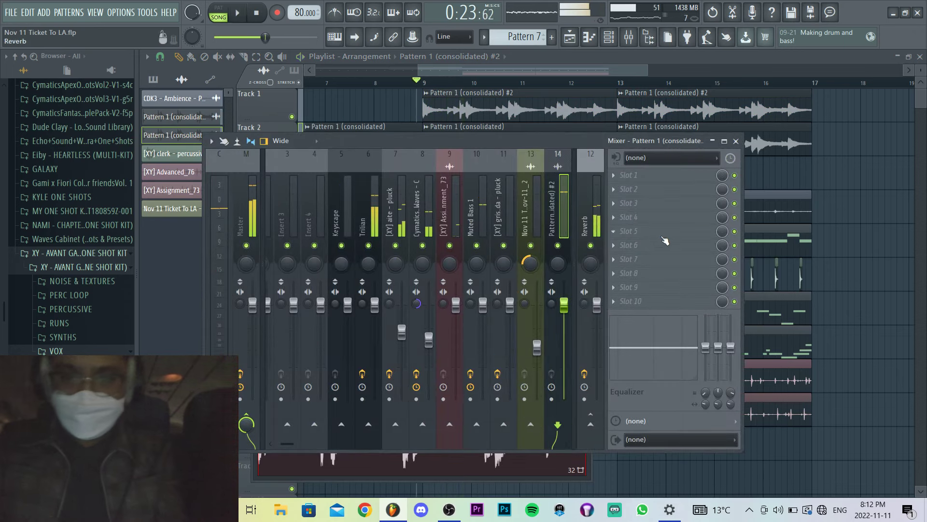
Load Ghz Lossy 3 into slot 3 of mixer track 14 and step forward through its presets past 96 kbps.
left_click(614, 203)
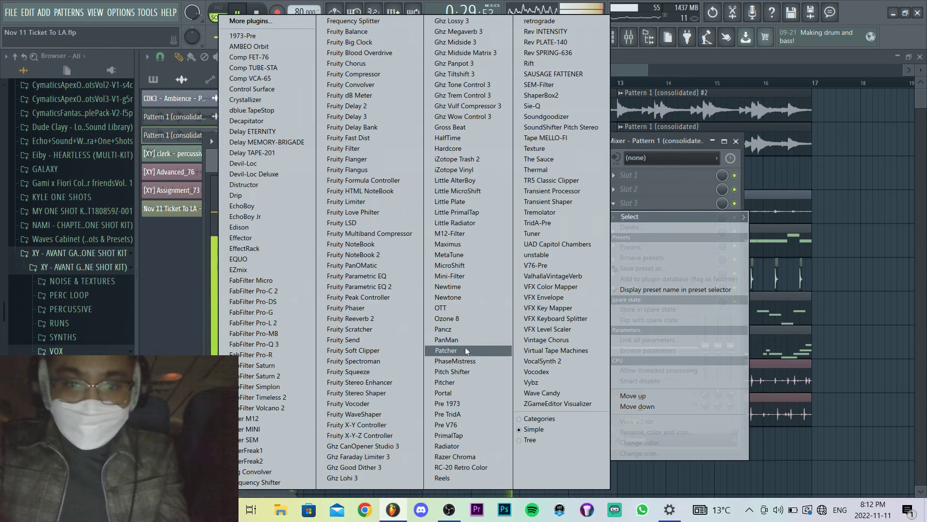
left_click(459, 21)
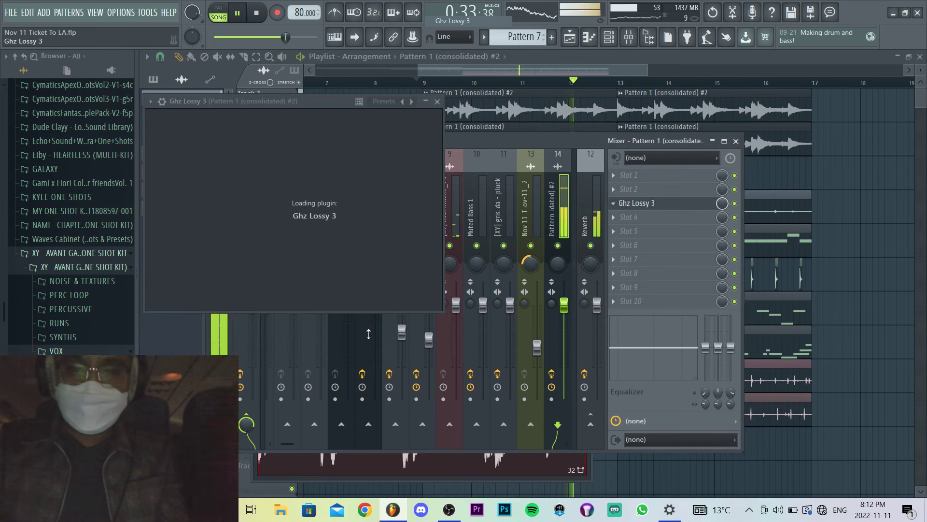
left_click(333, 302)
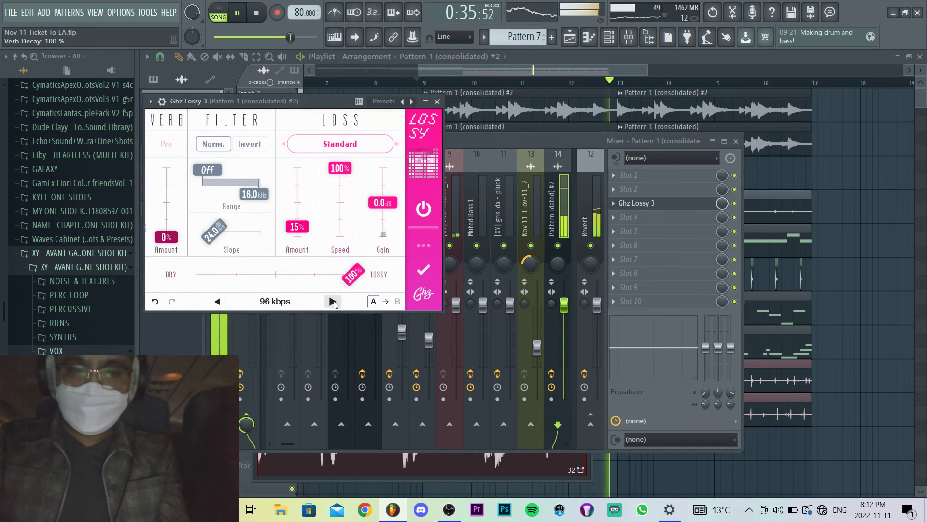
left_click(334, 301)
left_click(333, 301)
key("F5")
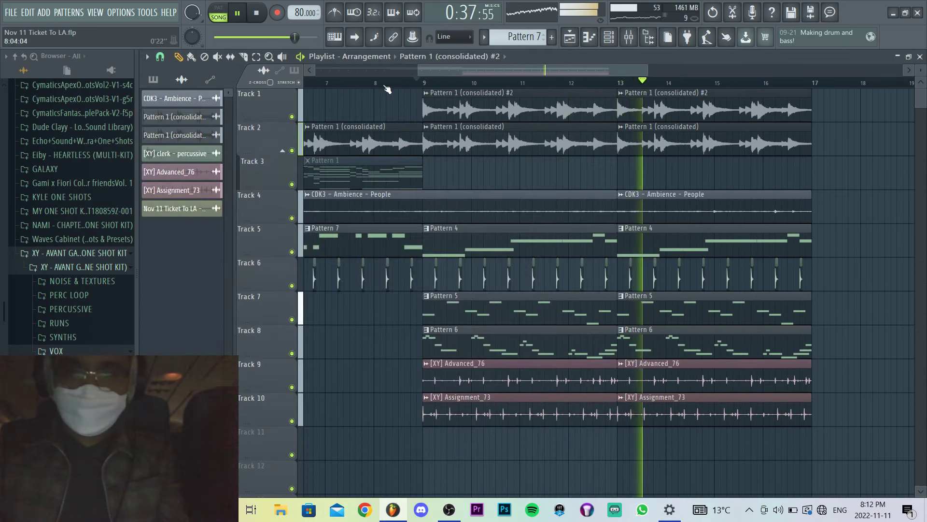
Play from before bar 8 to hear the new layer enter, and check the original Pattern 1 (consolidated) clip's channel settings.
left_click(365, 82)
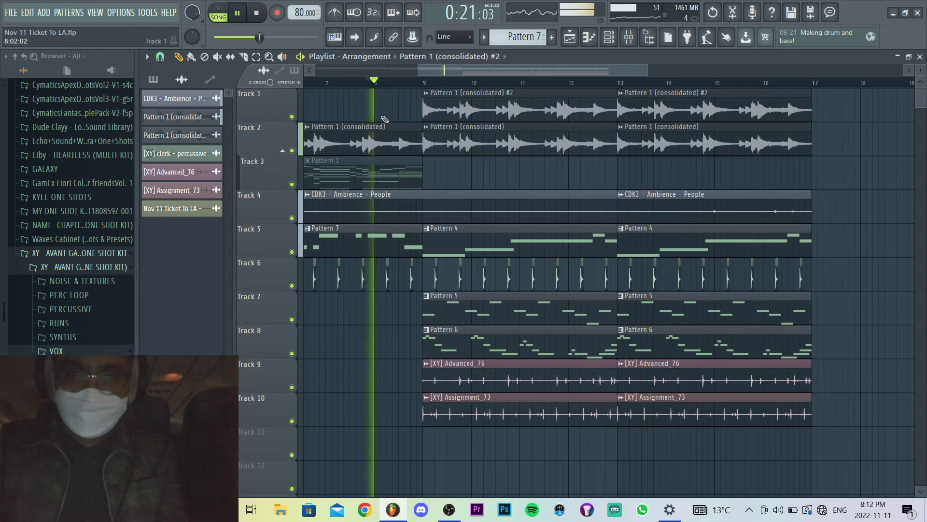
double_click(484, 132)
key("Escape")
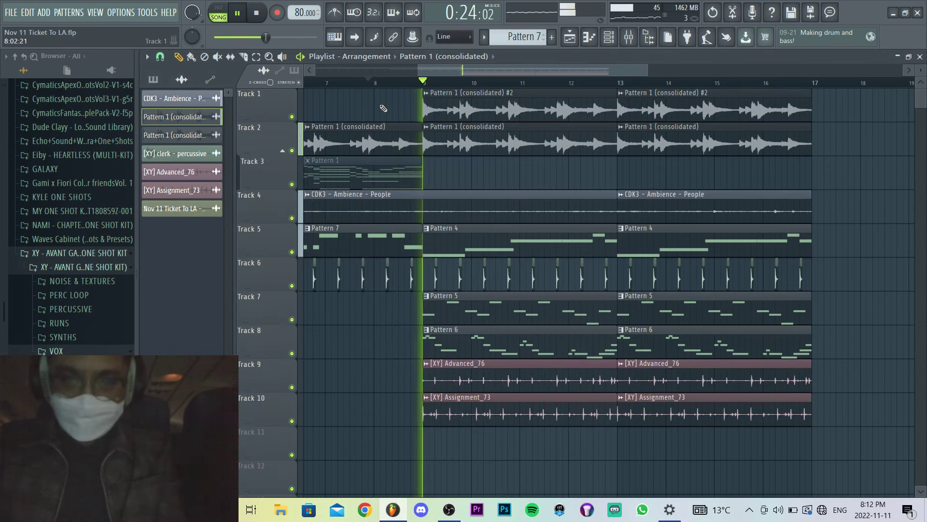
Lower mixer track 14's volume, adjust its stereo separation, pan it slightly right, and send it to the Reverb track.
scroll(384, 109, "down", 3)
key("F9")
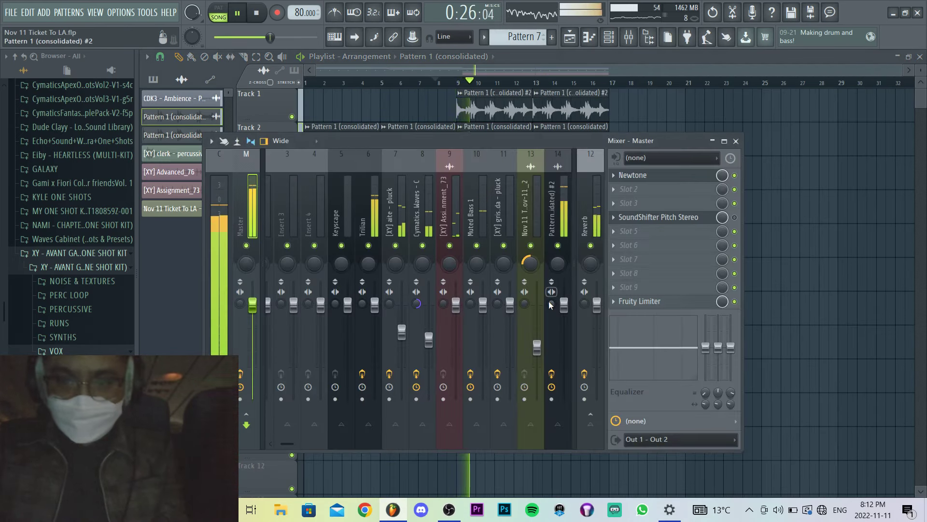
left_click(564, 303)
left_click_drag(564, 304, 564, 319)
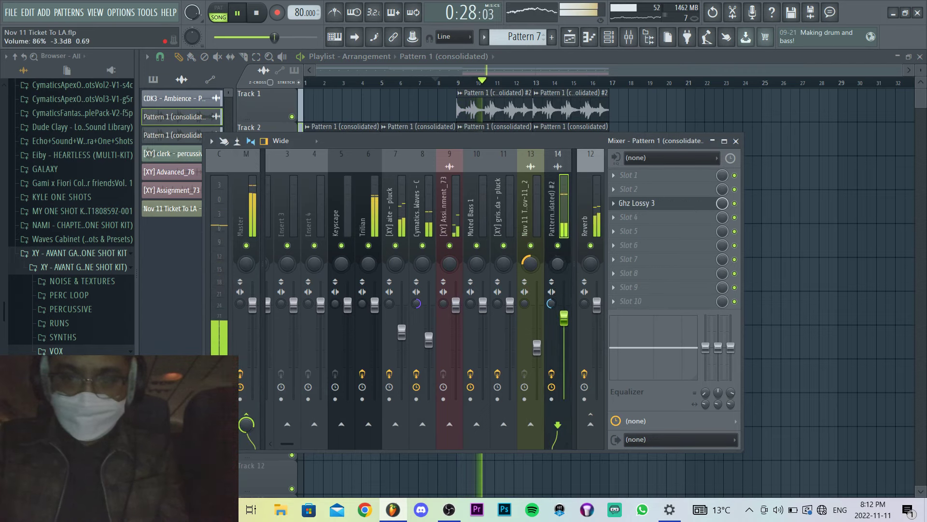
left_click(590, 423)
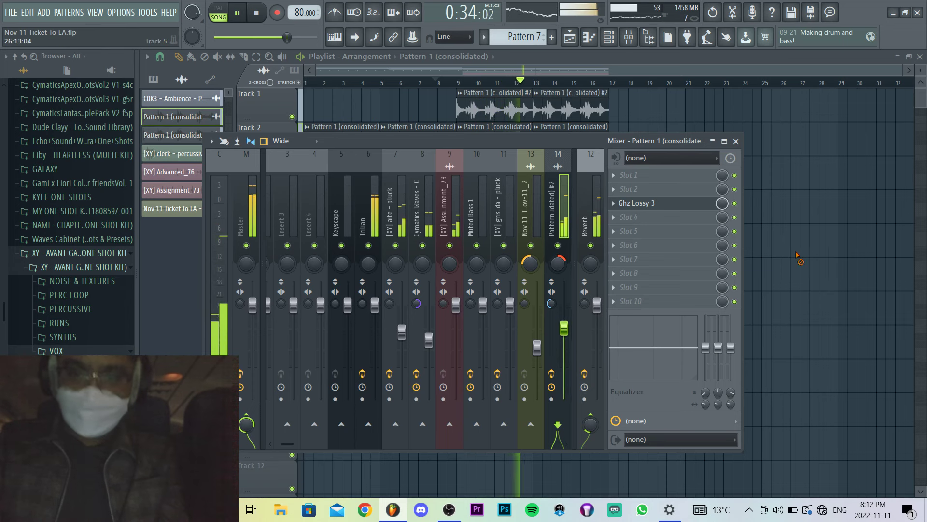
key("F9")
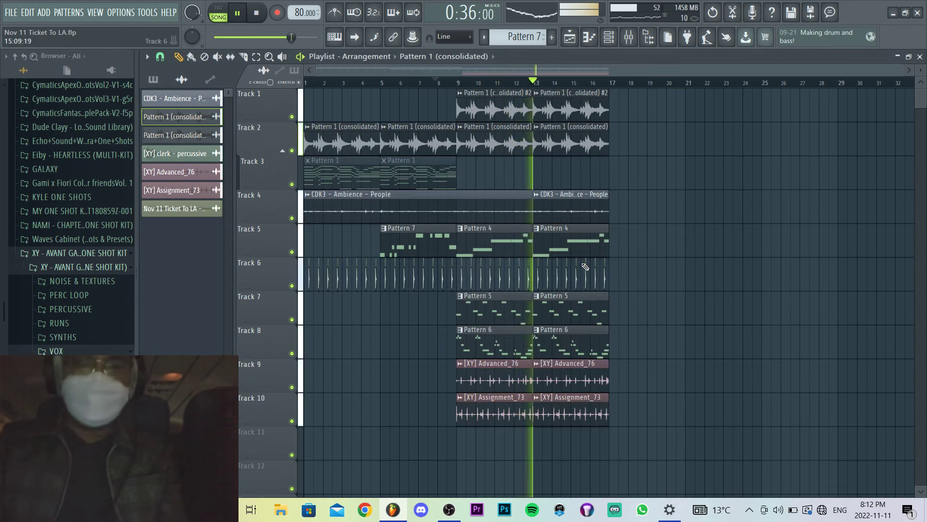
Switch to OBS to check the recording status, return to the FL Studio playlist, and stop playback.
left_click(448, 512)
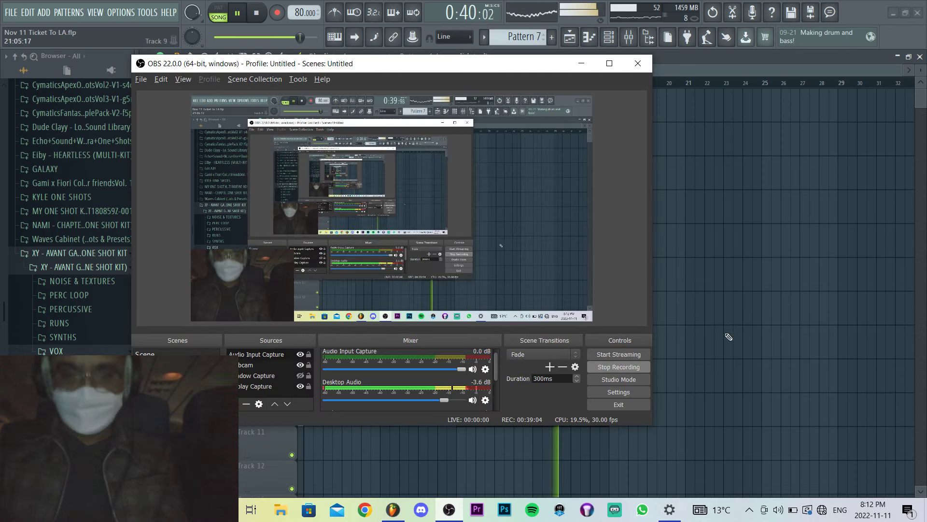
left_click(756, 325)
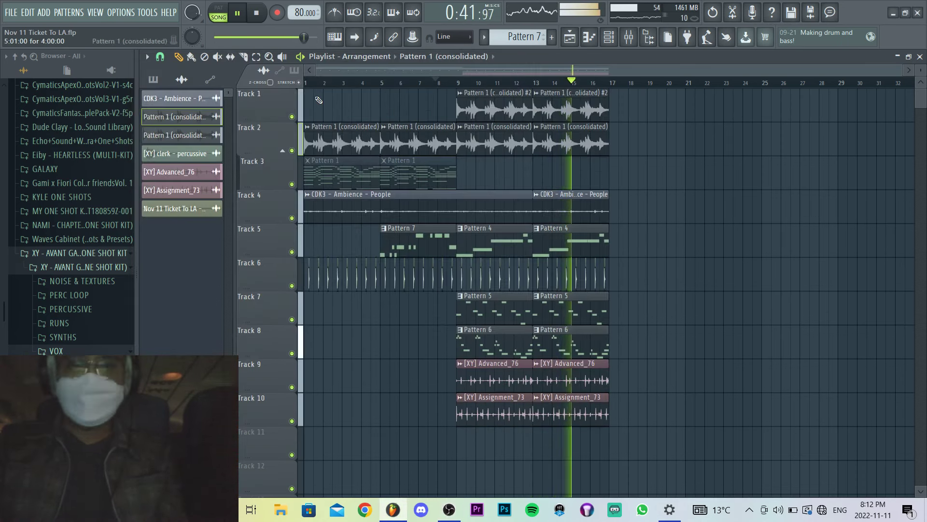
key("space")
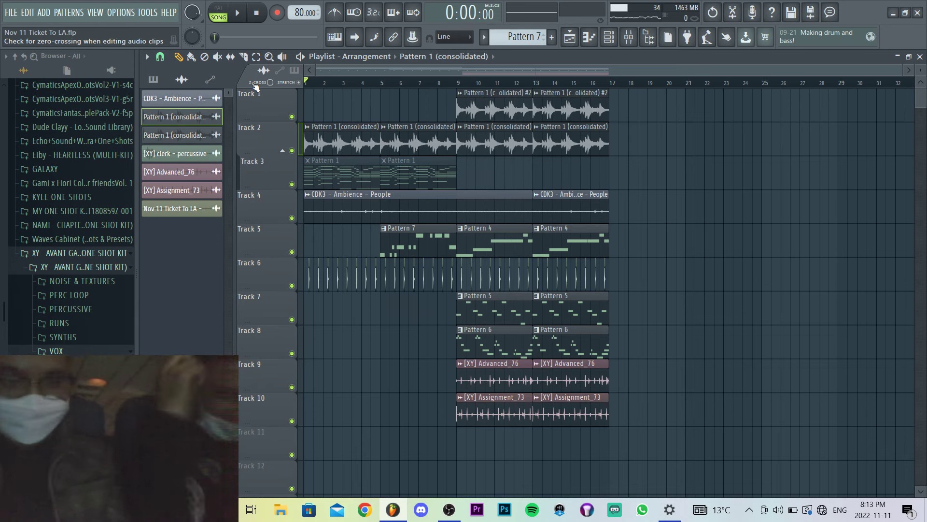
Play the full arrangement from bar 1 to near the end of bar 16, and stop playback.
key("alt+Tab")
key("alt+Tab")
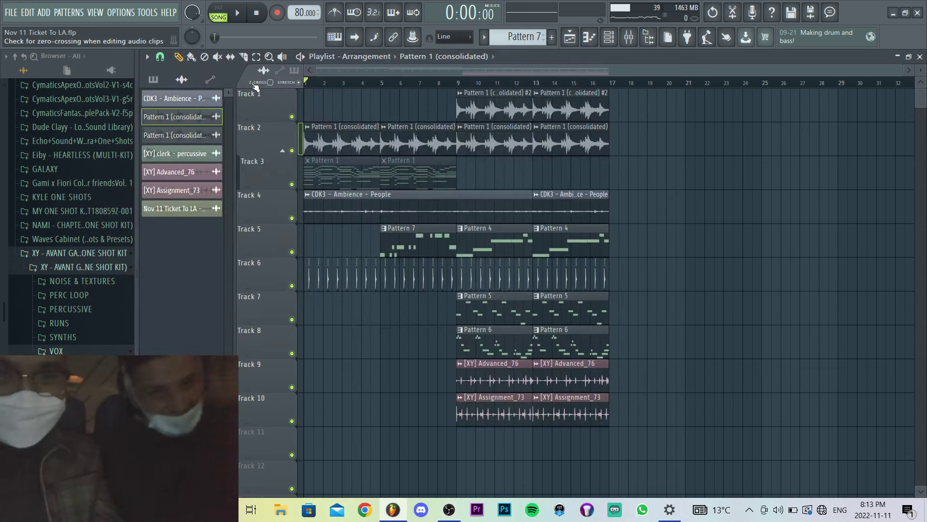
key("space")
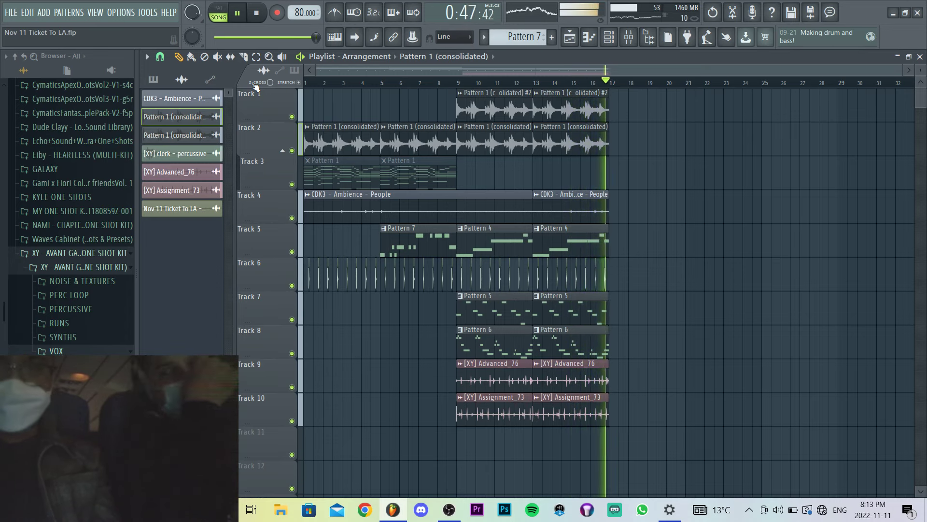
key("space")
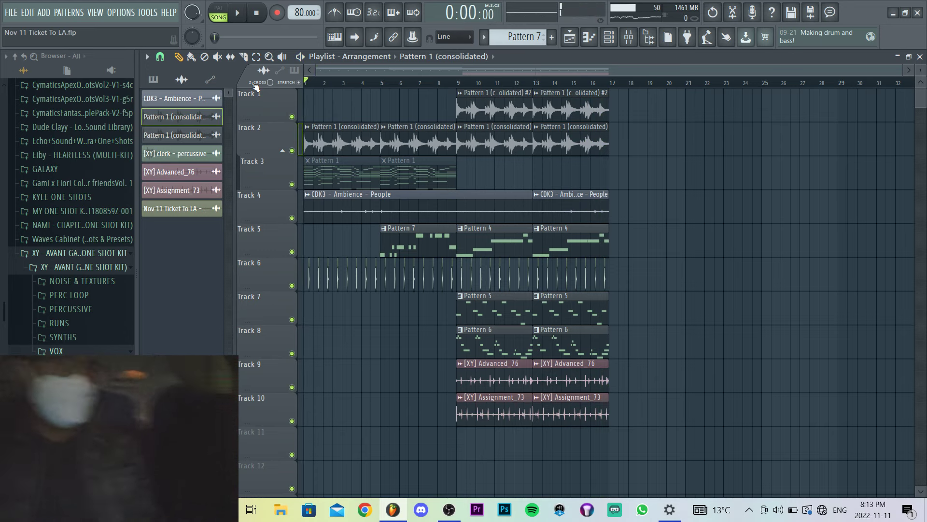